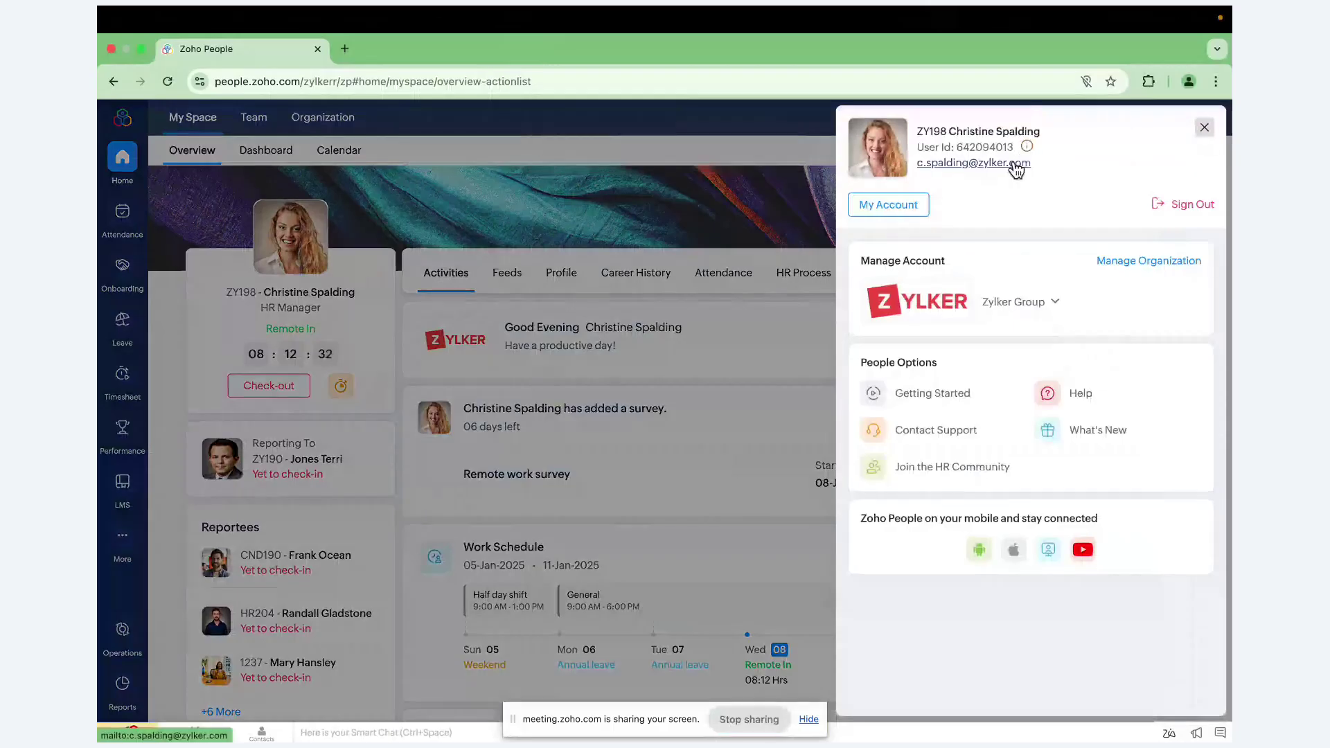
- Close the account panel and view the personal attendance summary in the Attendance service
left_click(1204, 129)
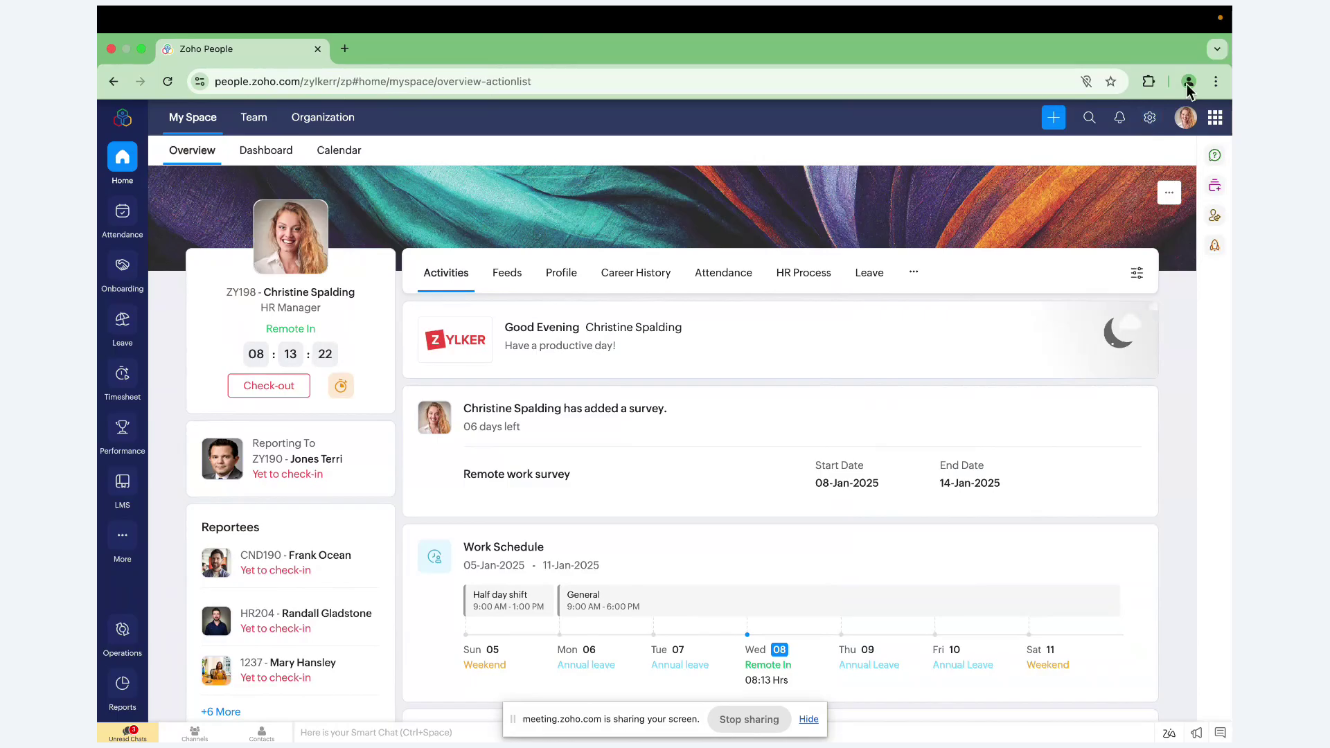
left_click(1153, 118)
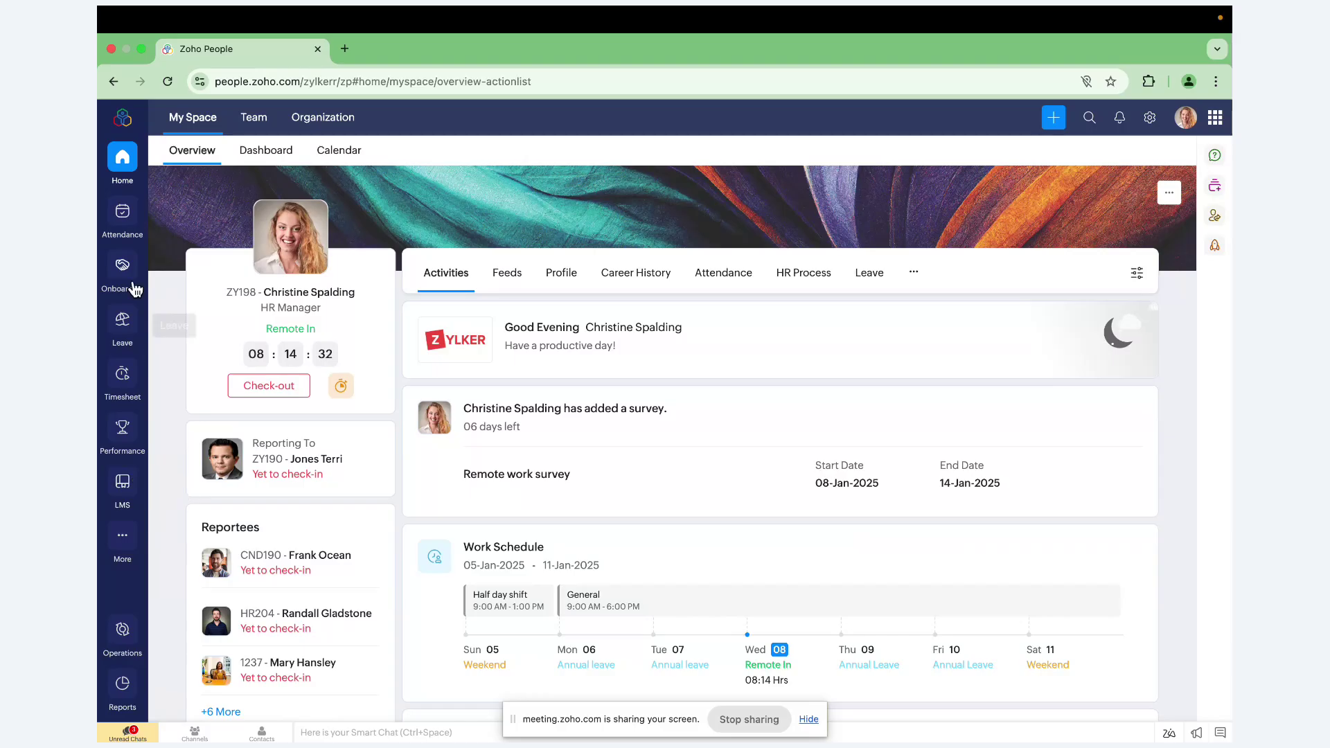
left_click(128, 226)
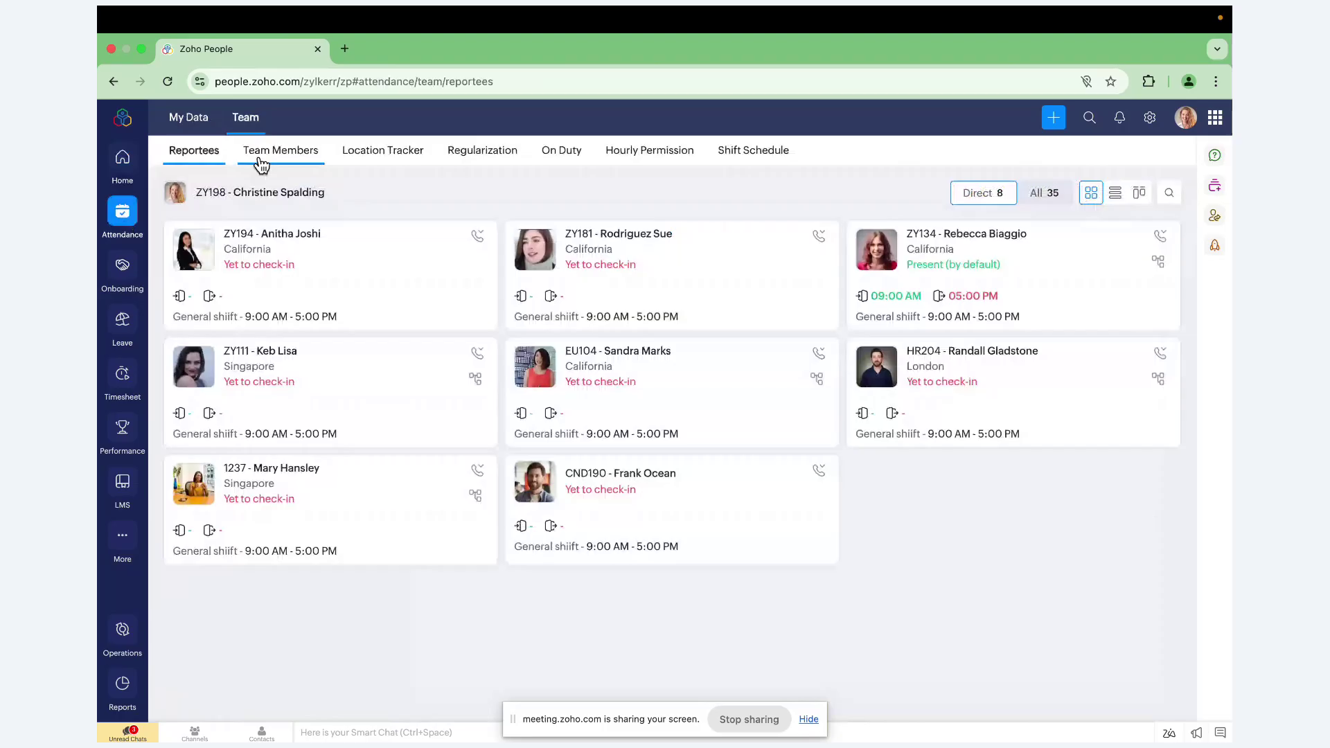
left_click(187, 125)
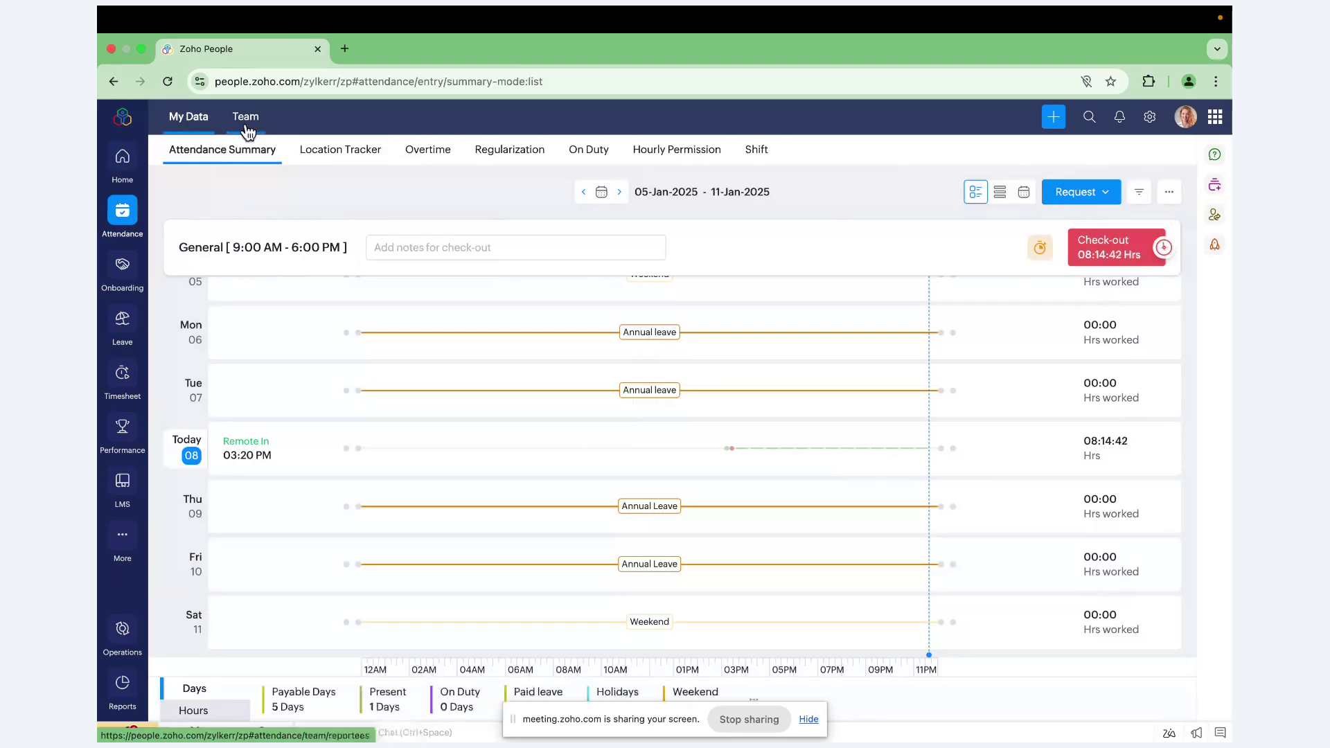
- Return to the home overview and review its activities, including the survey and the weekly work schedule
left_click(129, 160)
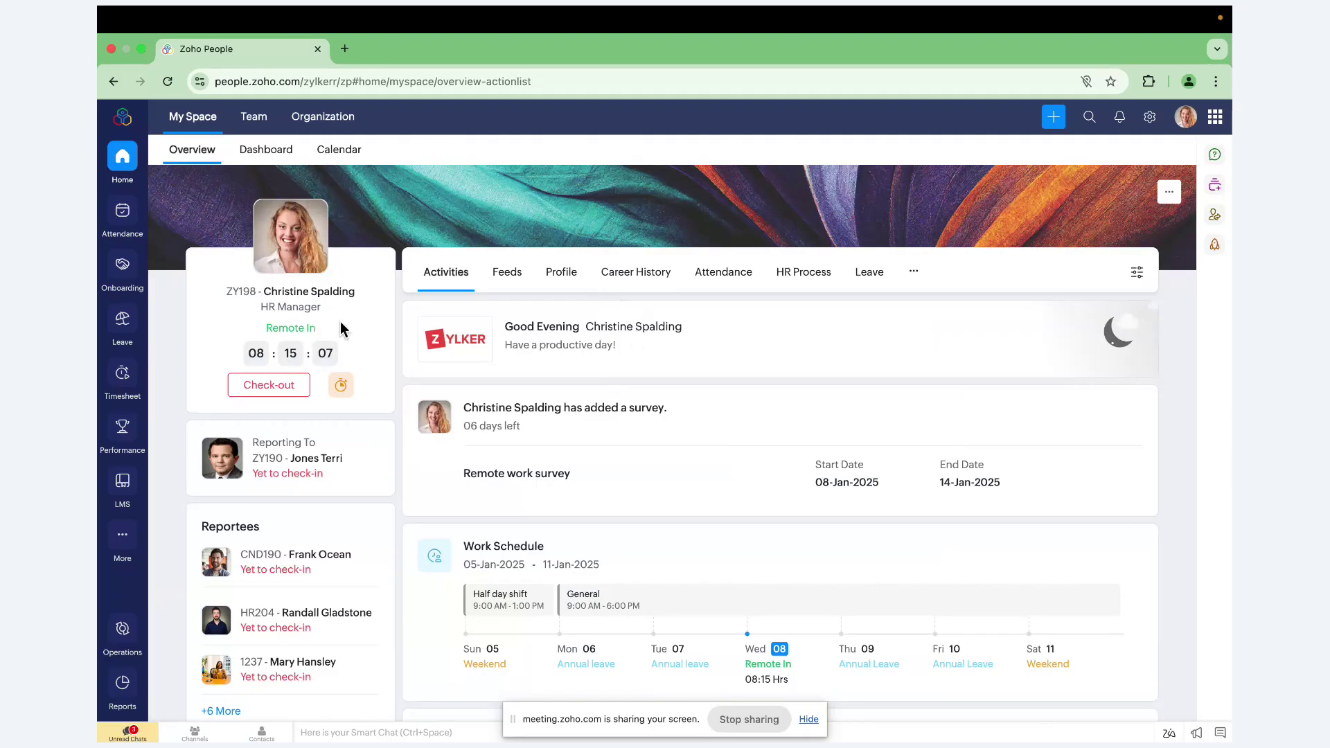
mouse_move(554, 444)
mouse_move(561, 469)
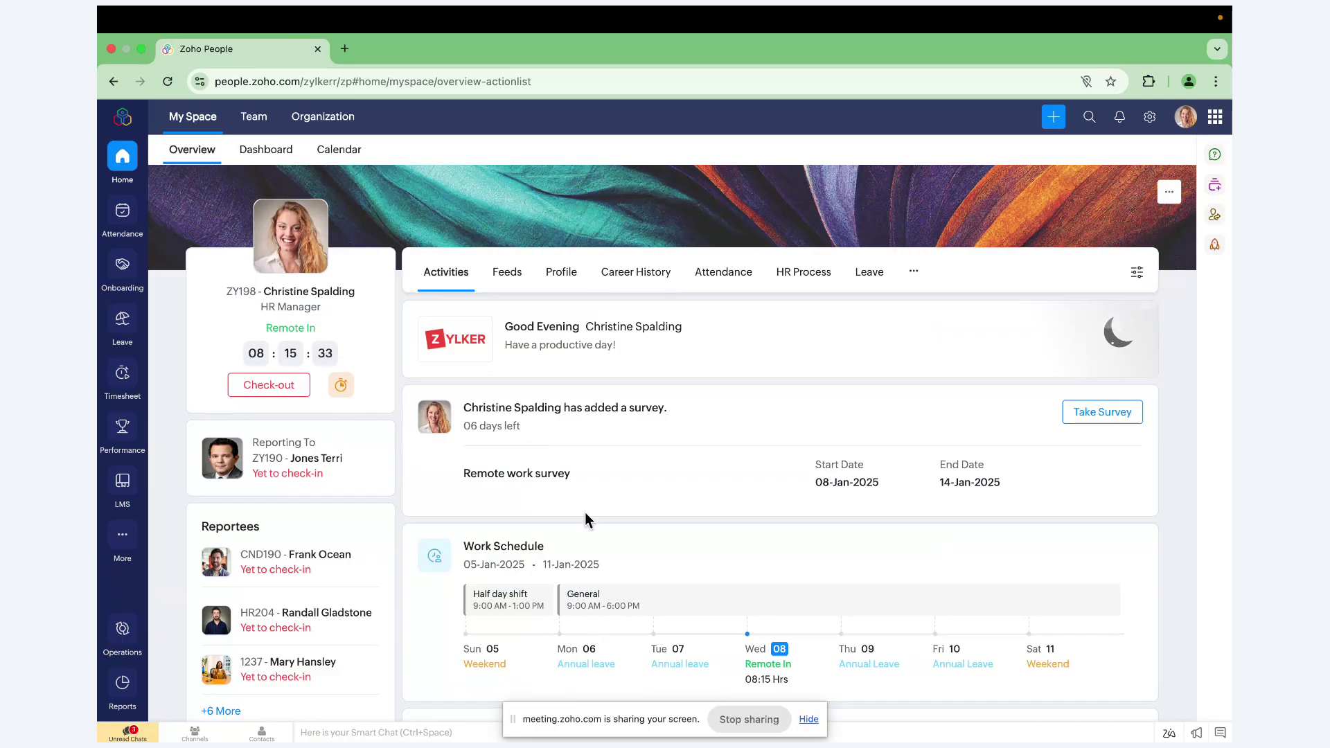
scroll(585, 514, "down", 1)
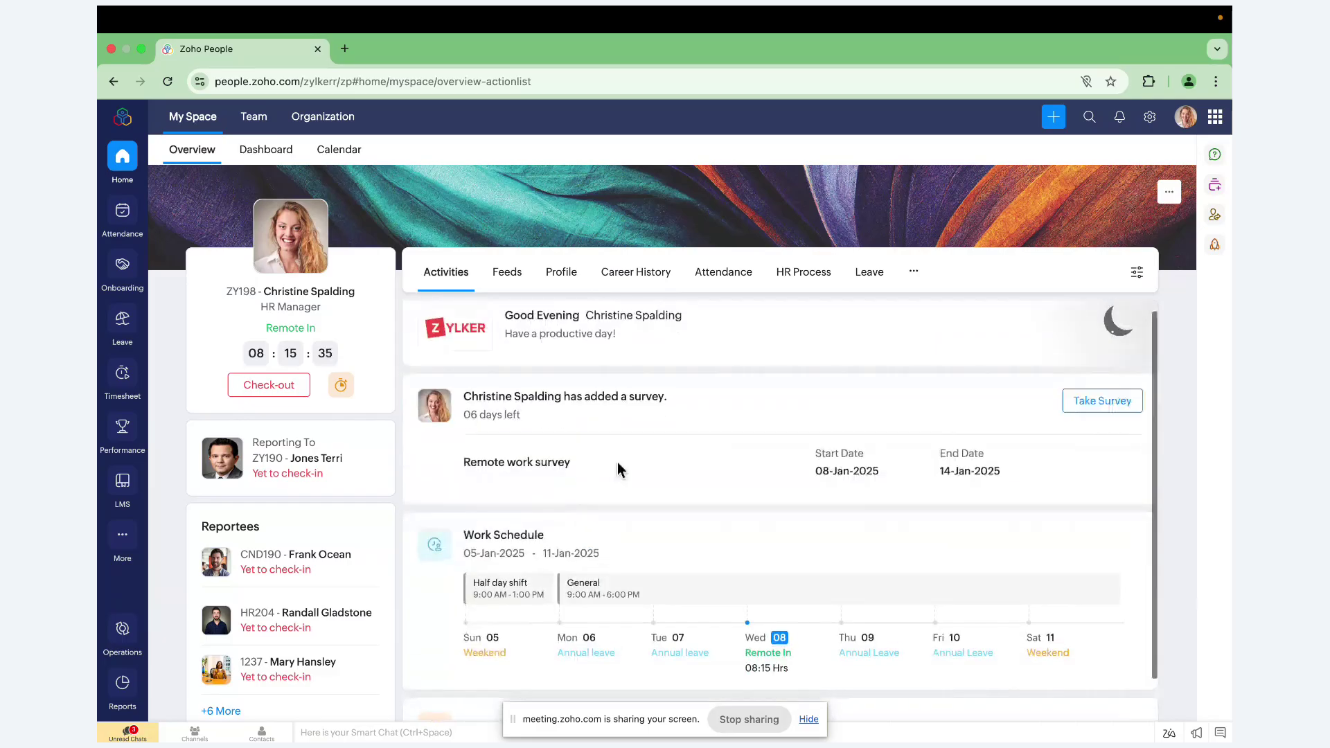
scroll(617, 462, "down", 3)
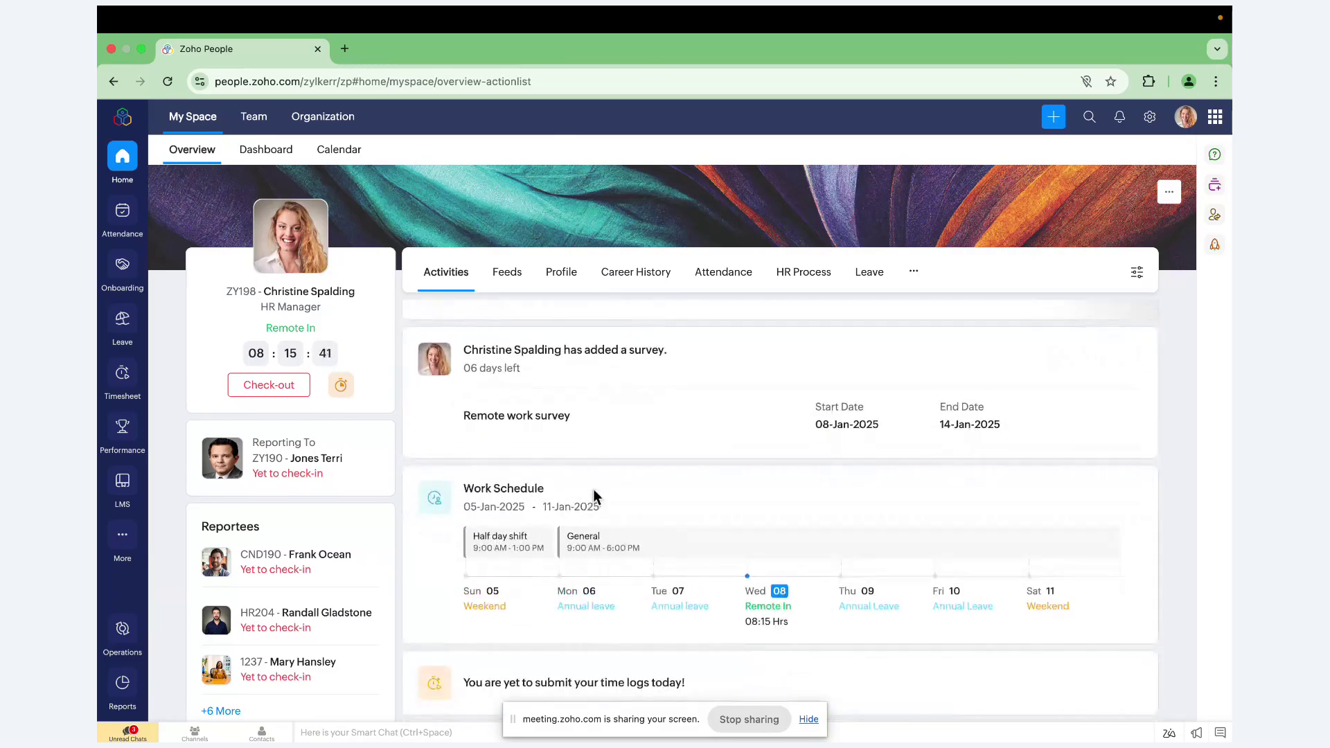
scroll(594, 496, "up", 3)
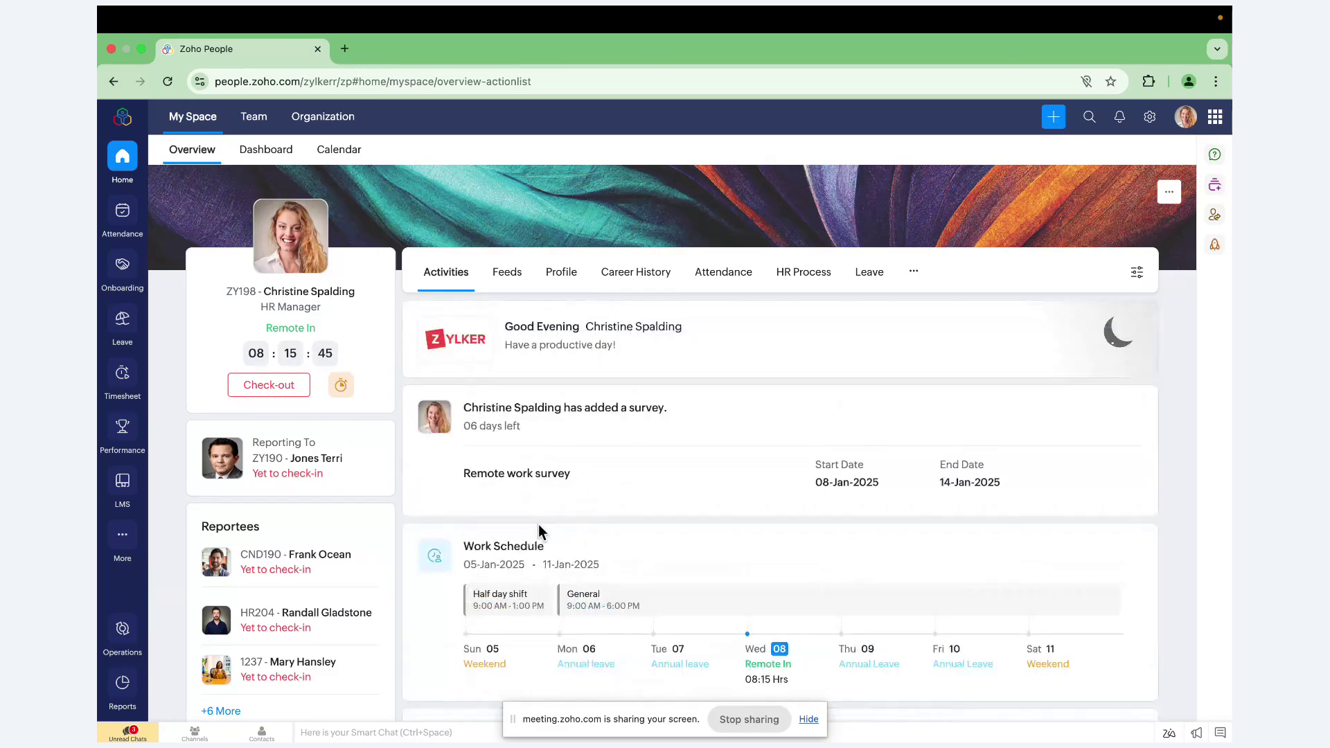
- View the personal feeds and look through the post editor, feed categories and recent posts
left_click(519, 282)
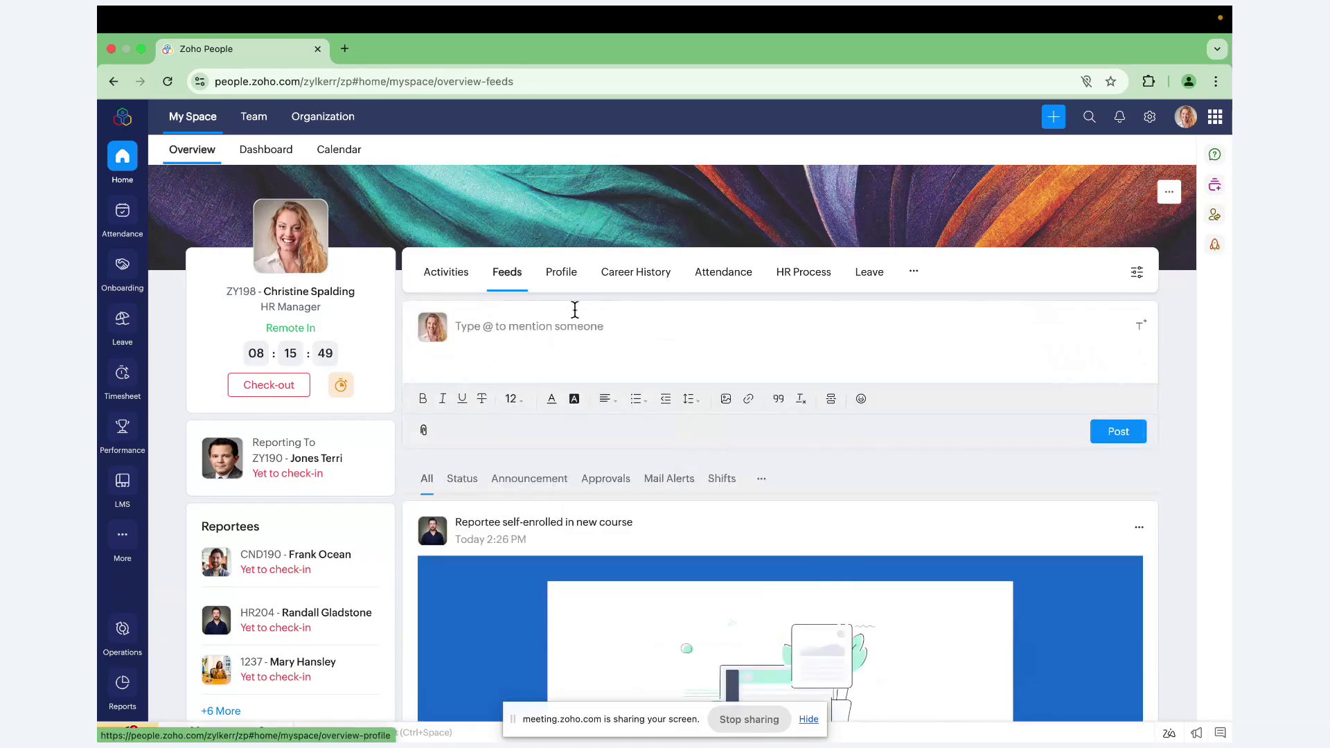
scroll(571, 370, "down", 3)
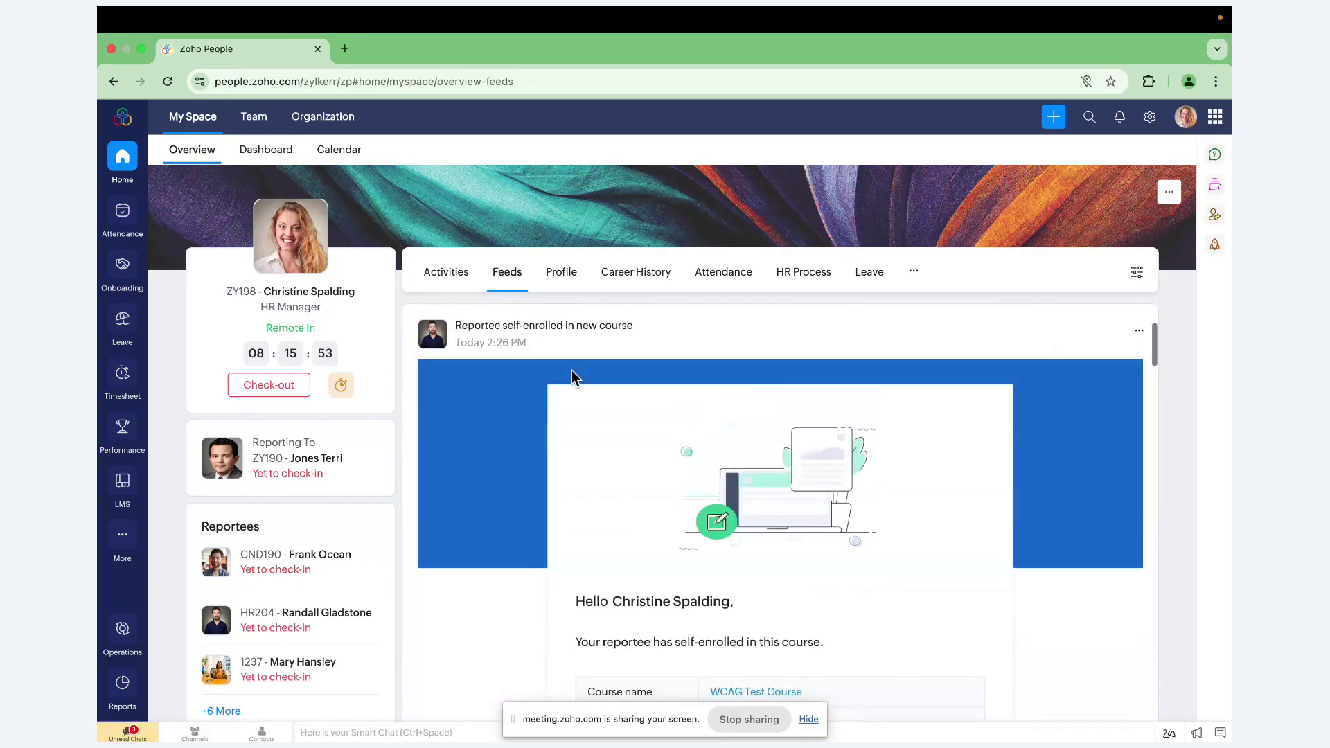
scroll(571, 370, "up", 3)
left_click(513, 336)
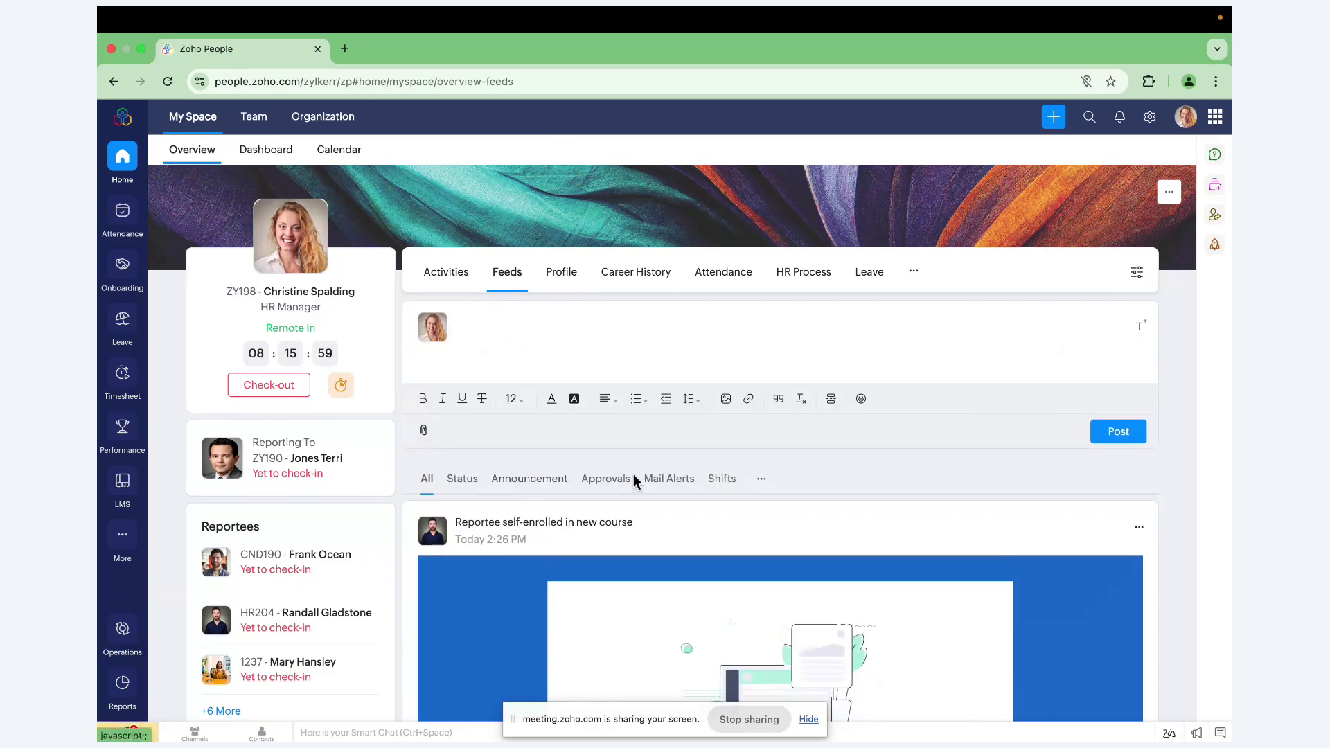
scroll(553, 552, "down", 5)
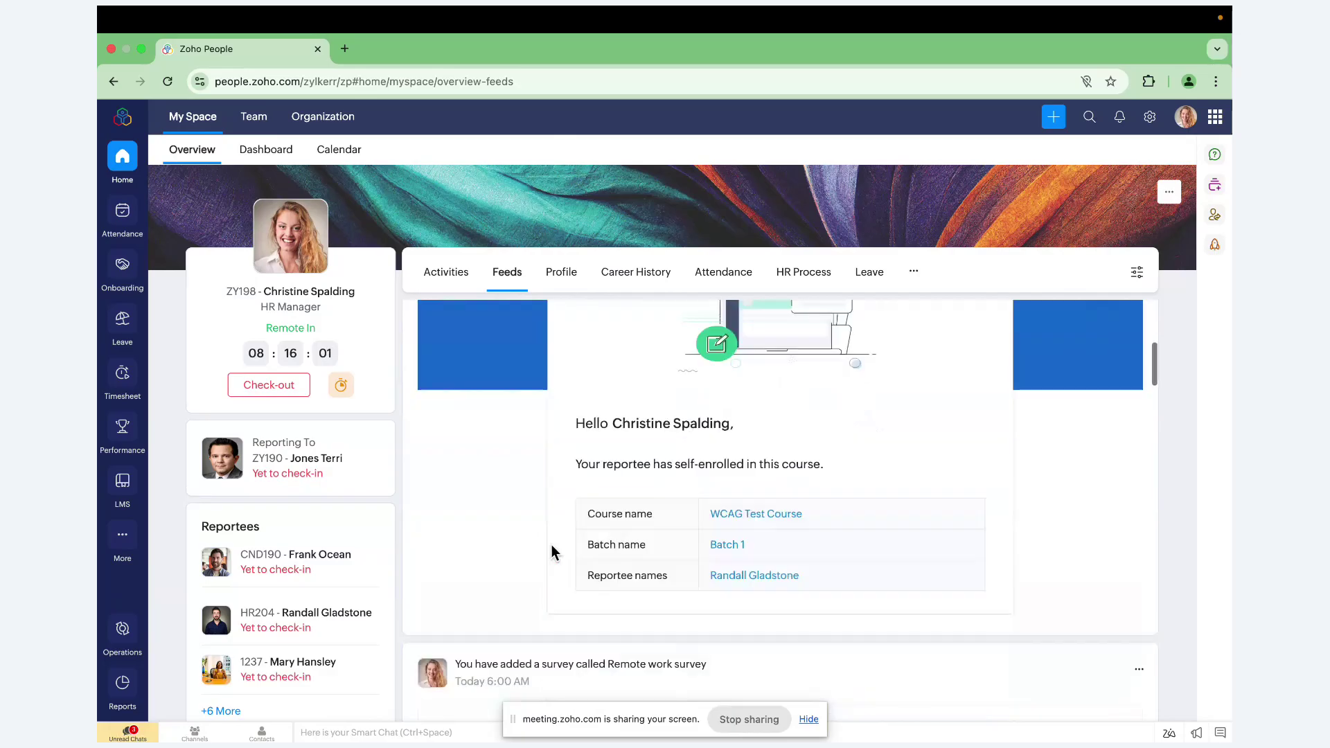
scroll(553, 552, "up", 5)
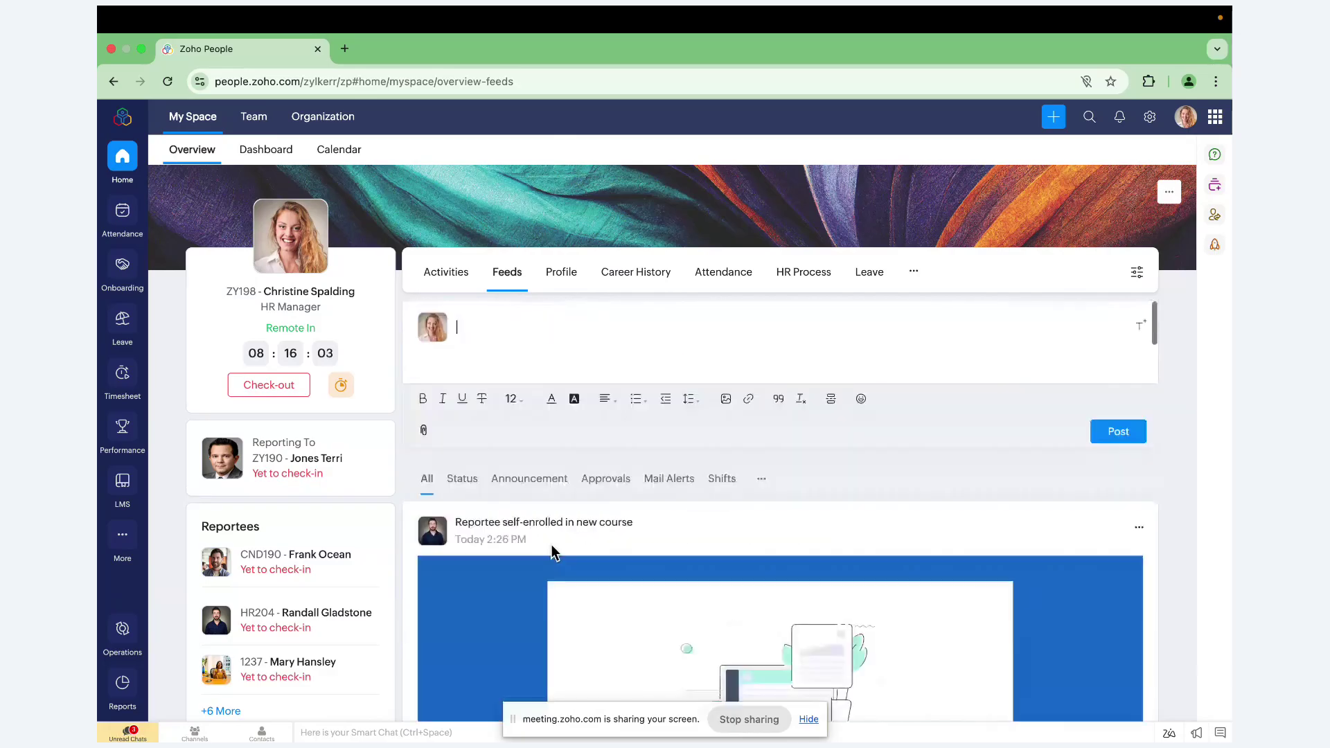
- View the employee's own profile and read through its sections down to the basic information and personal details
left_click(550, 288)
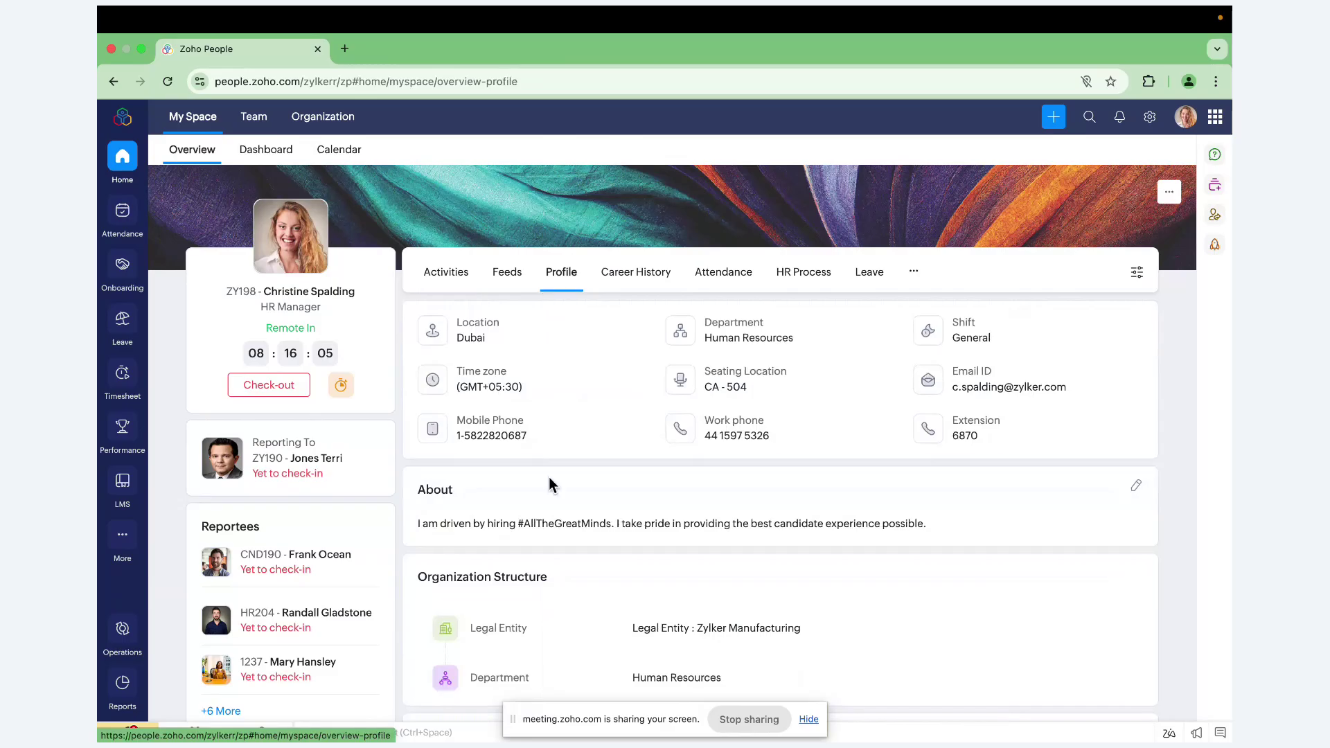
scroll(549, 478, "down", 15)
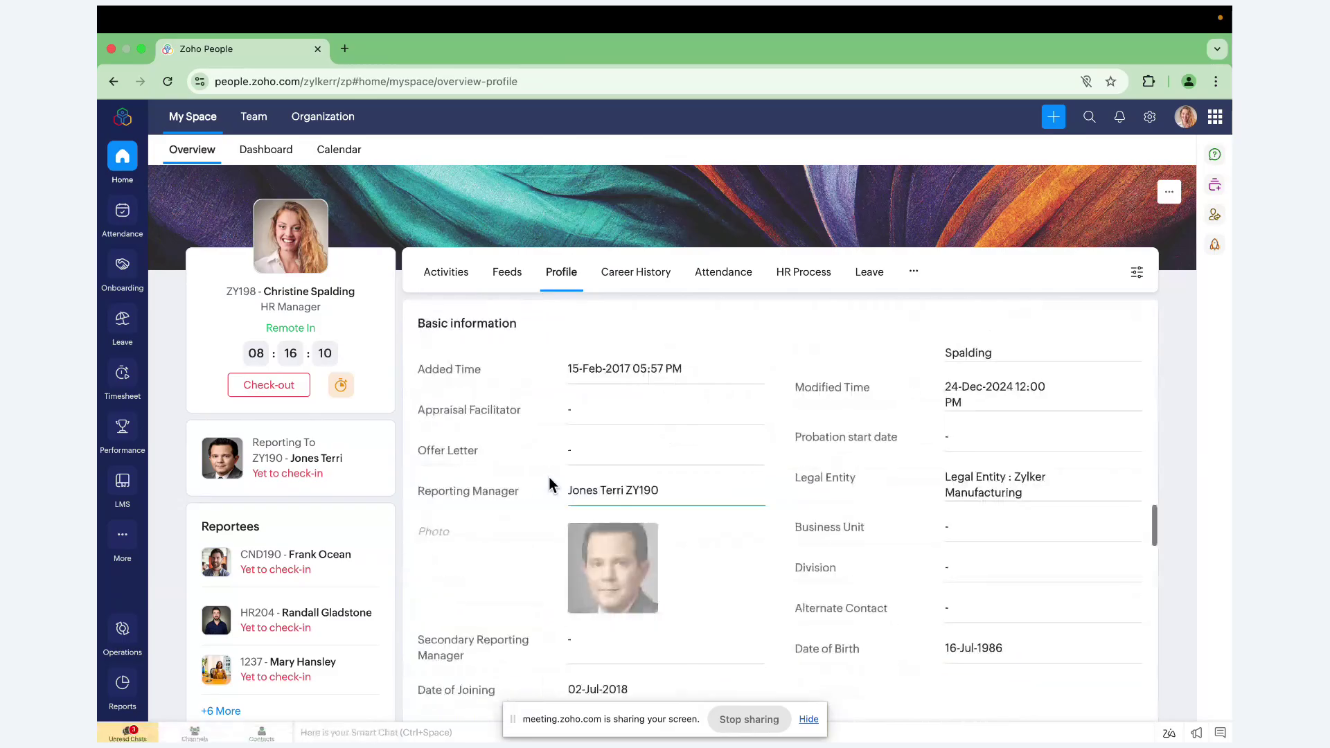
scroll(550, 478, "down", 3)
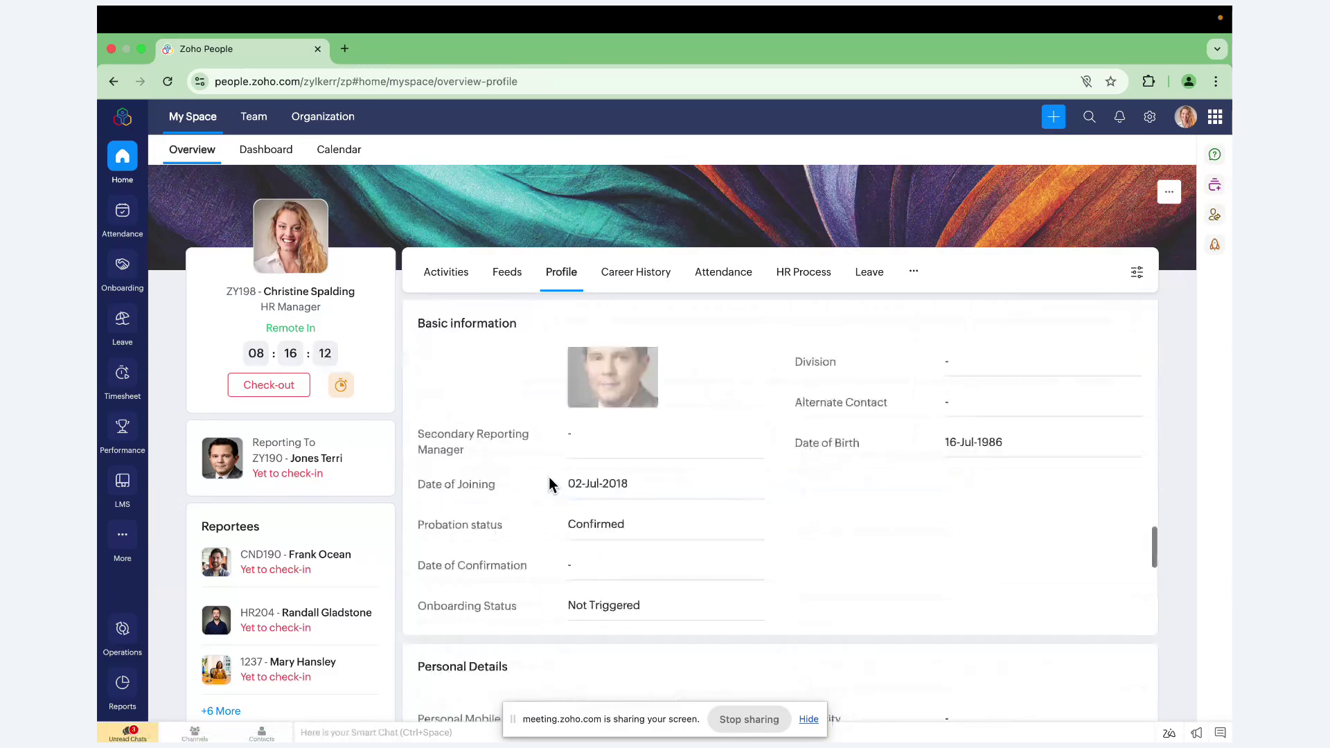
scroll(549, 484, "up", 15)
- Open the personal preferences, review the cover image, locale, permission and feeds notification settings, and close them without changes
left_click(1170, 192)
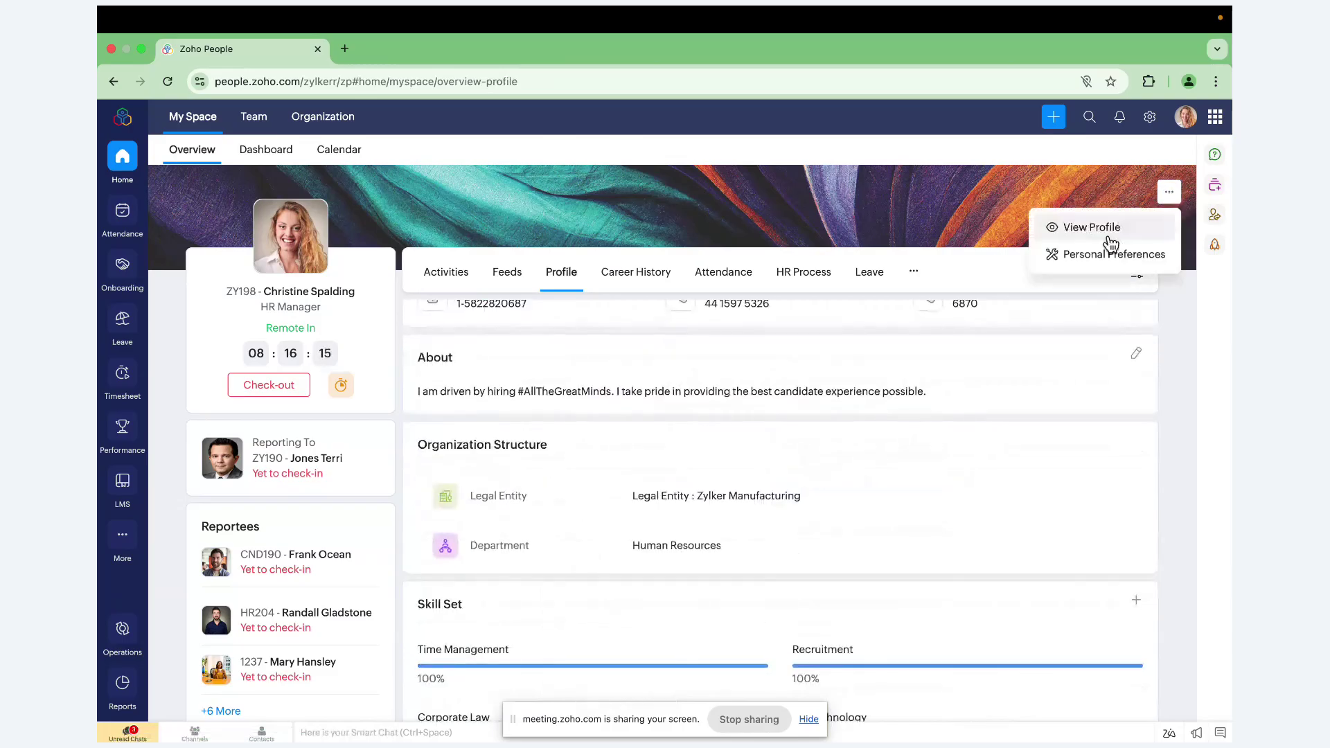
left_click(1107, 256)
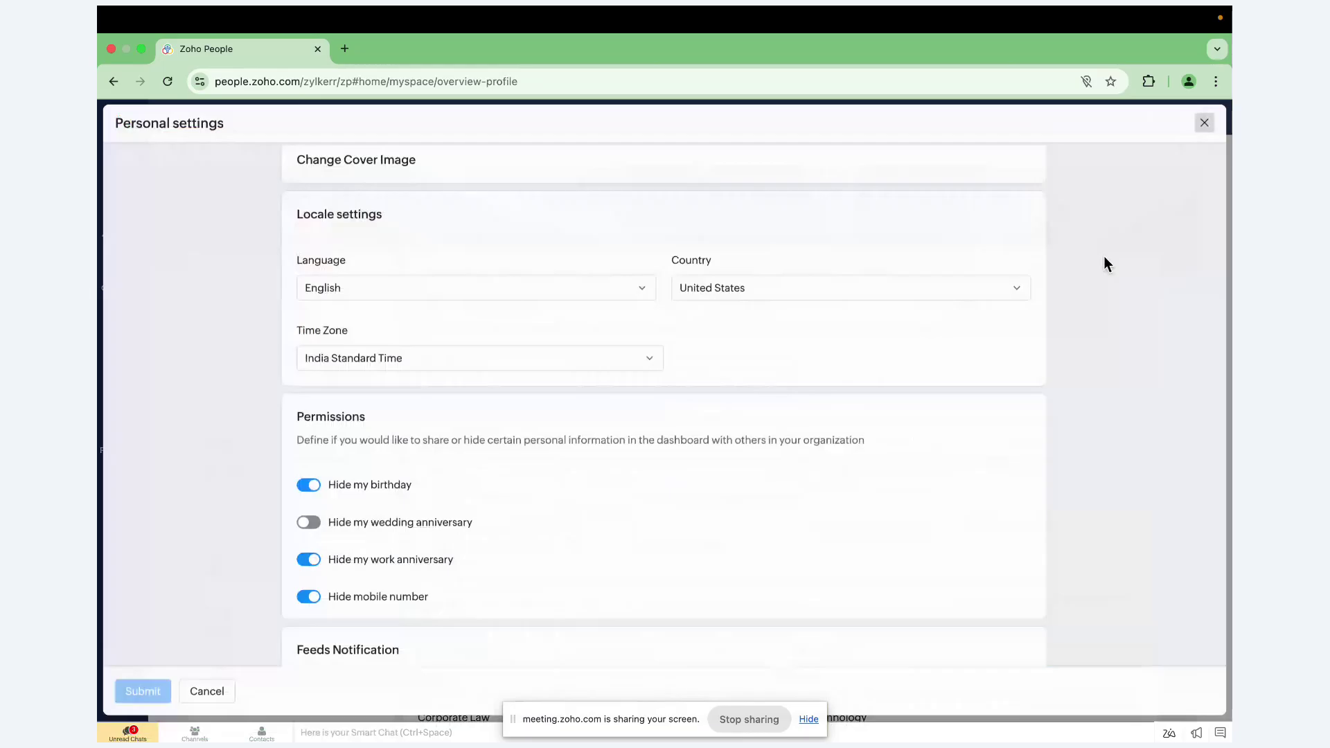
scroll(883, 332, "up", 5)
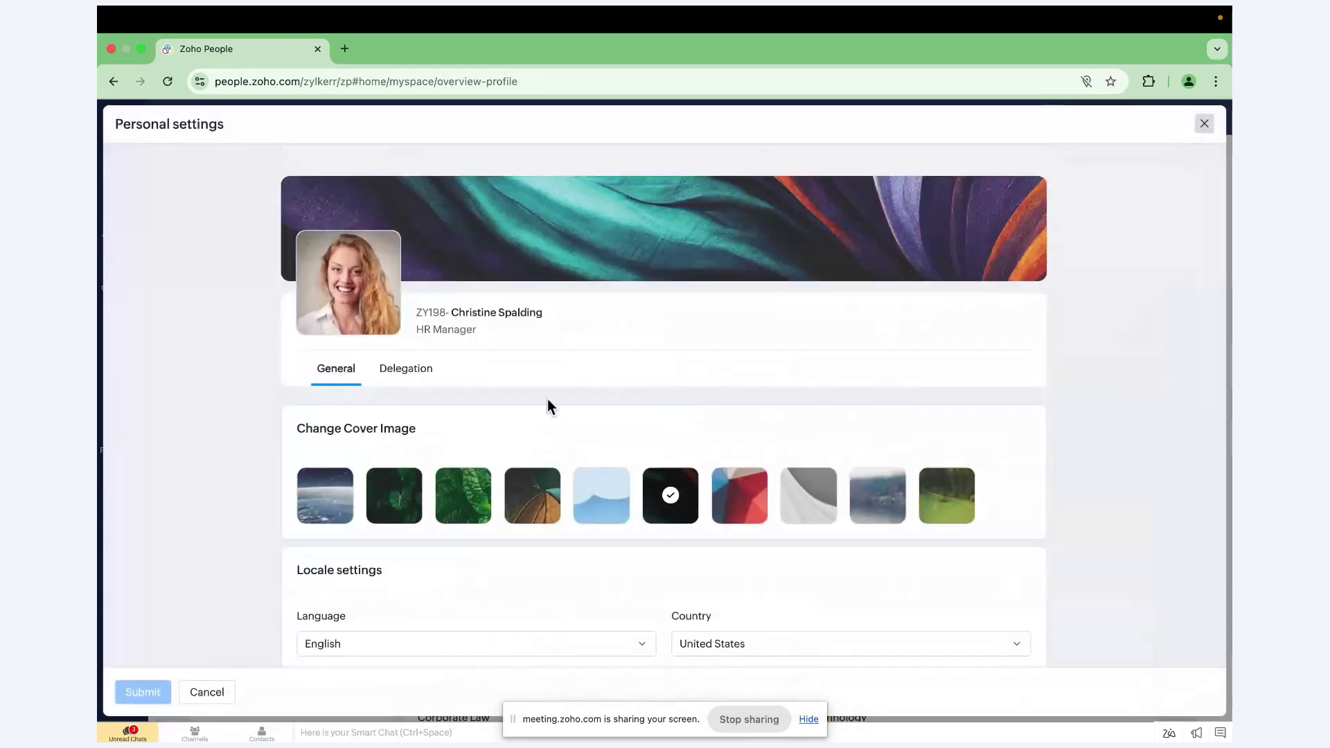
scroll(547, 401, "down", 6)
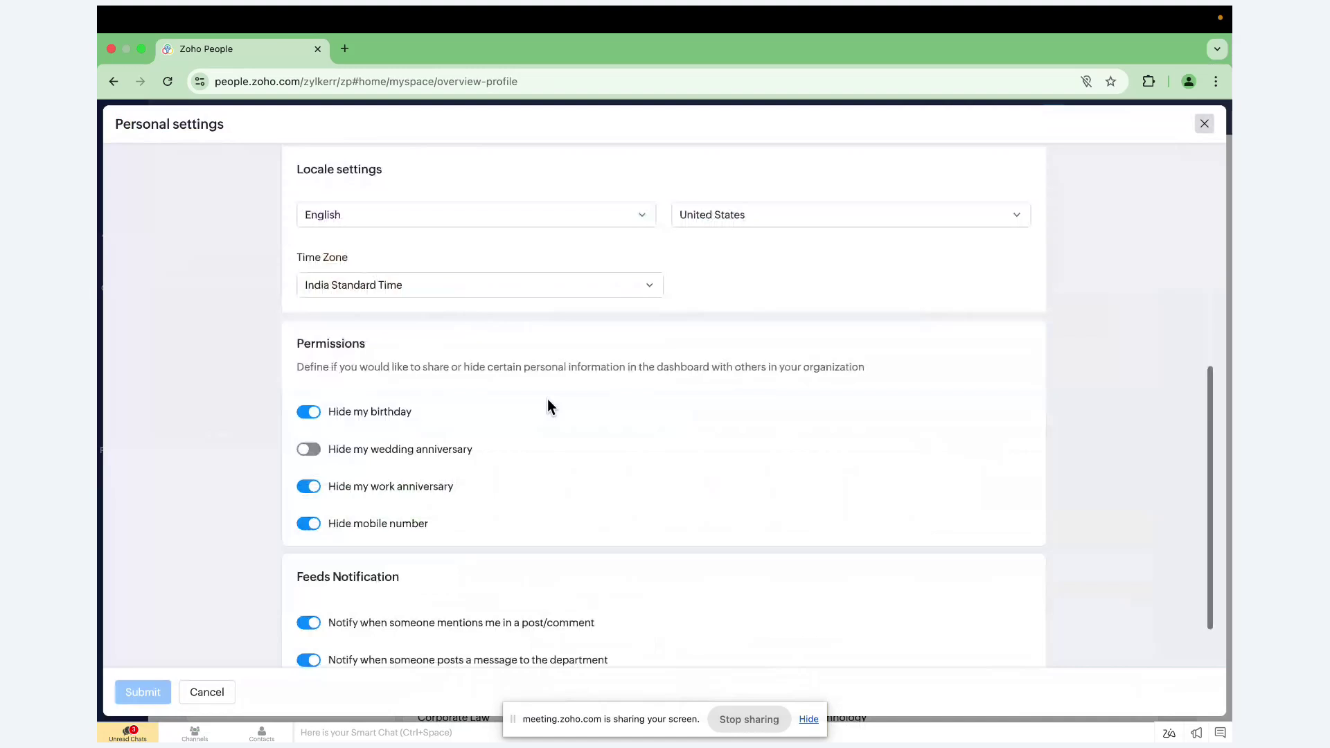
scroll(547, 400, "down", 1)
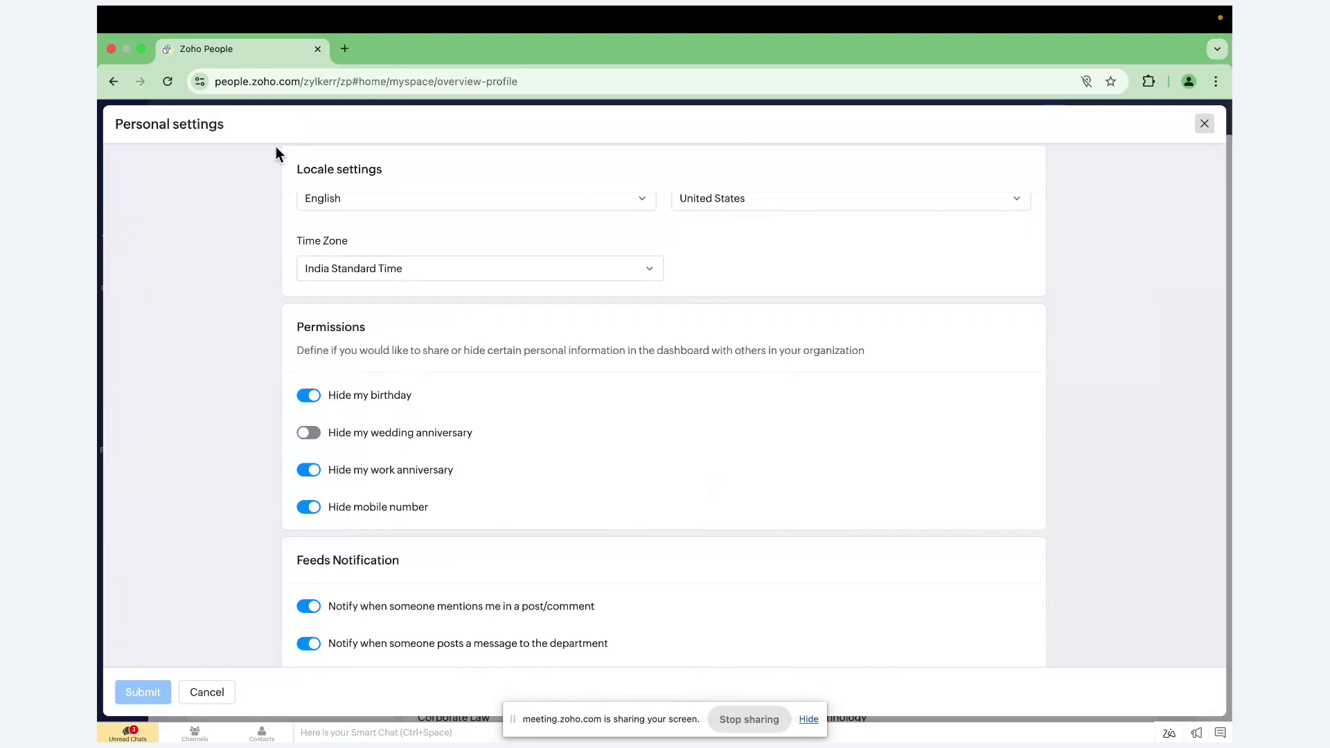
left_click(1203, 124)
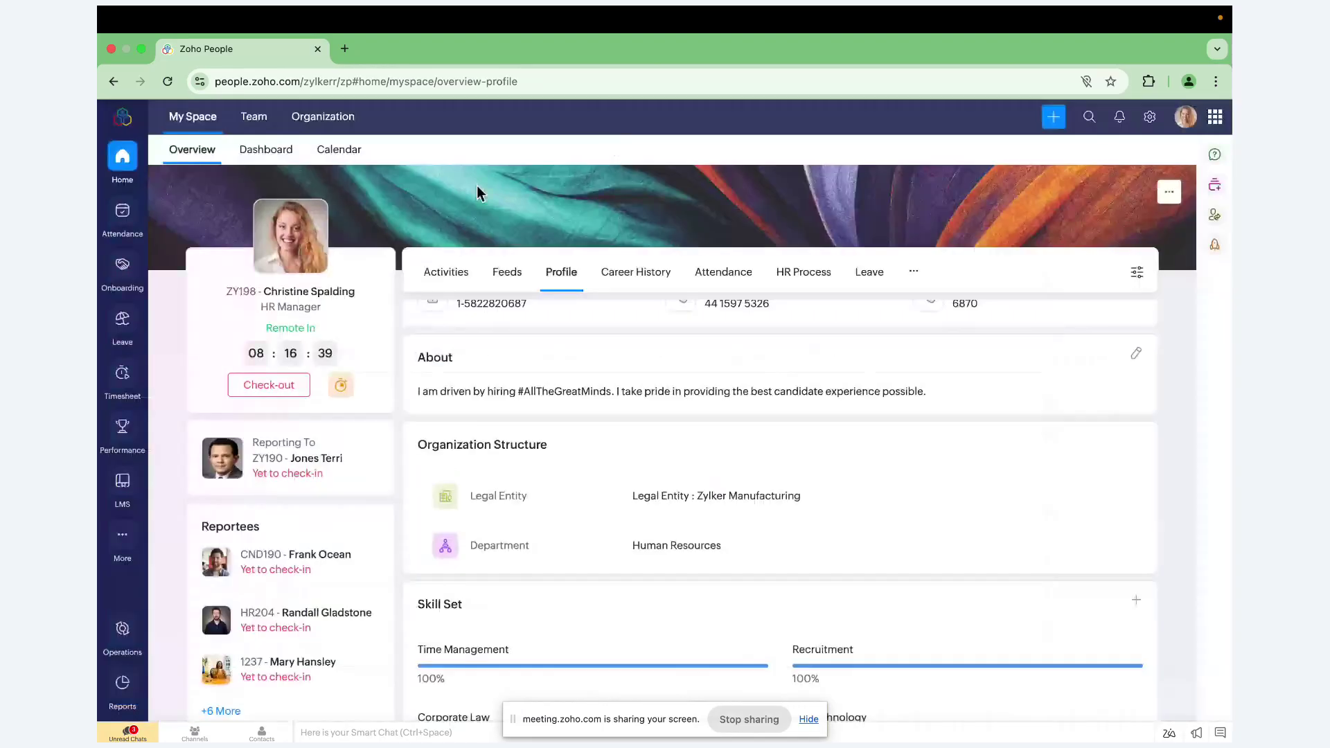
- View the career history, reloading the page, and read the timeline from previous experience up to the 2024 entries
left_click(636, 271)
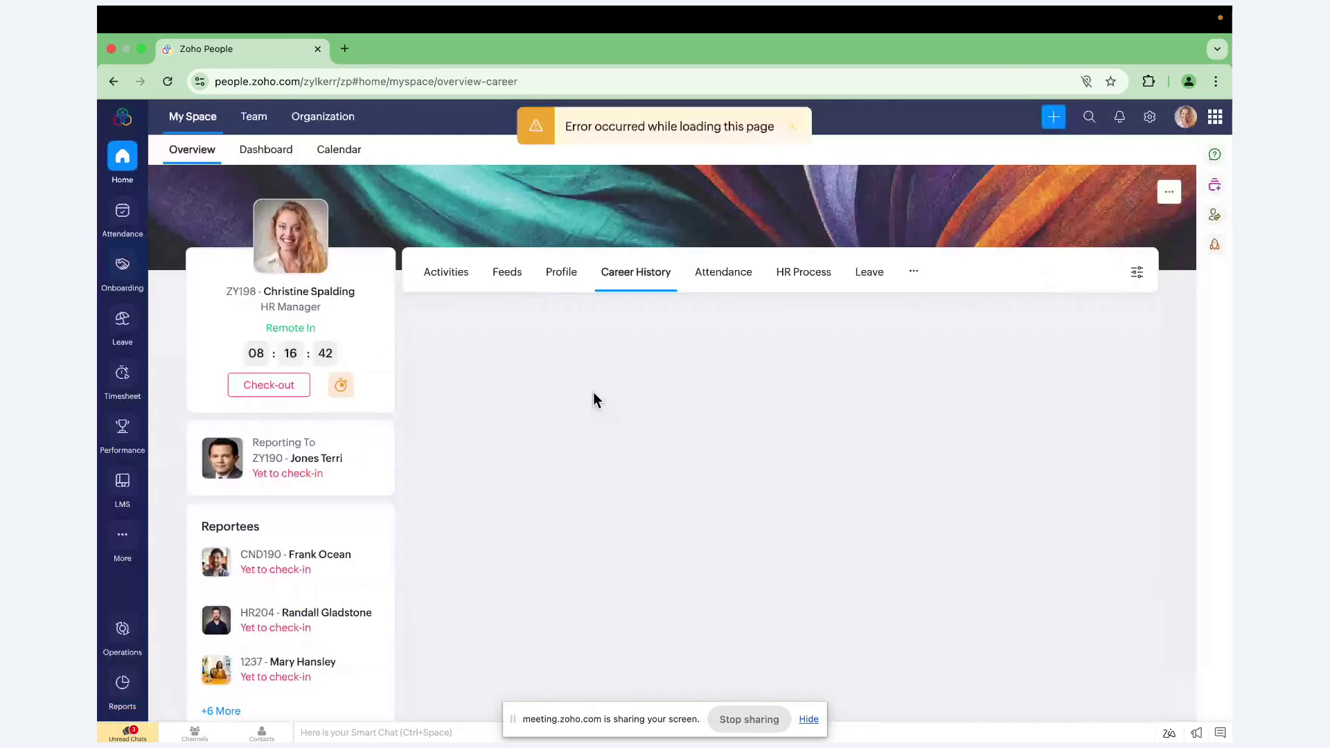
left_click(168, 81)
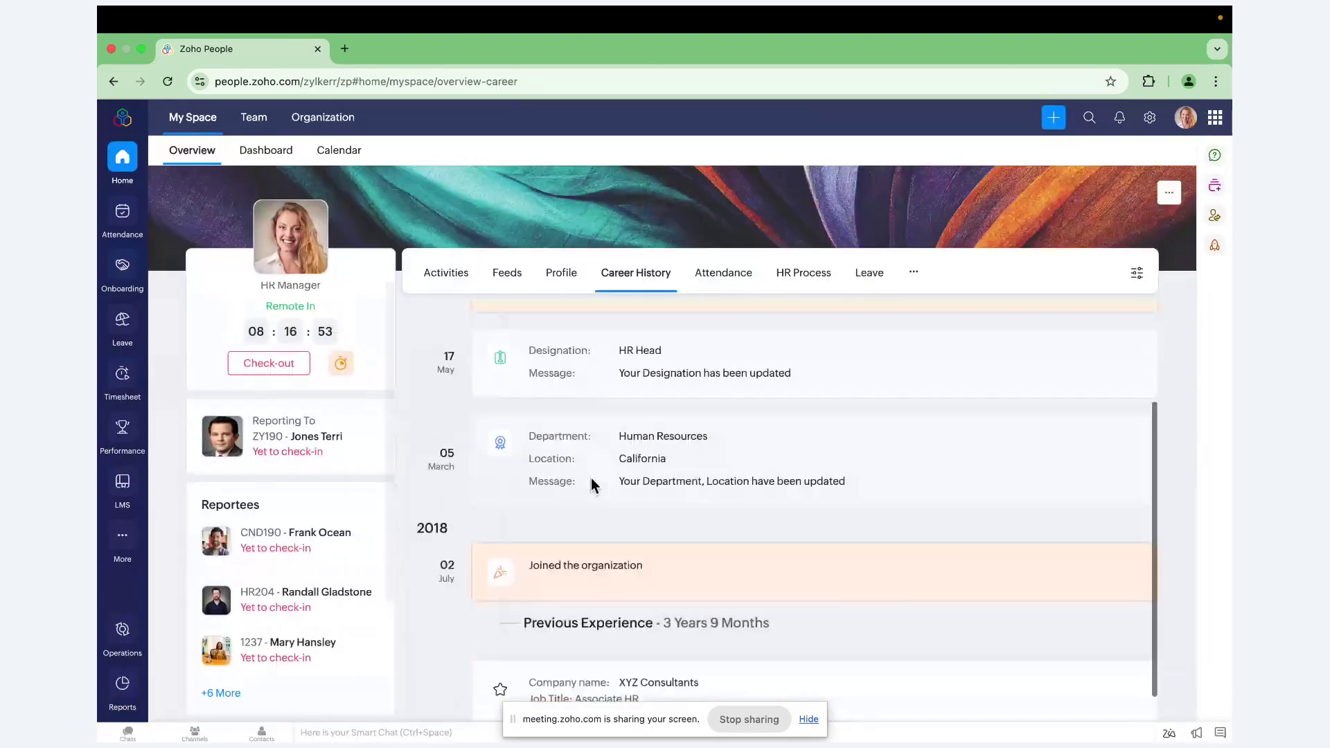
scroll(591, 485, "down", 1)
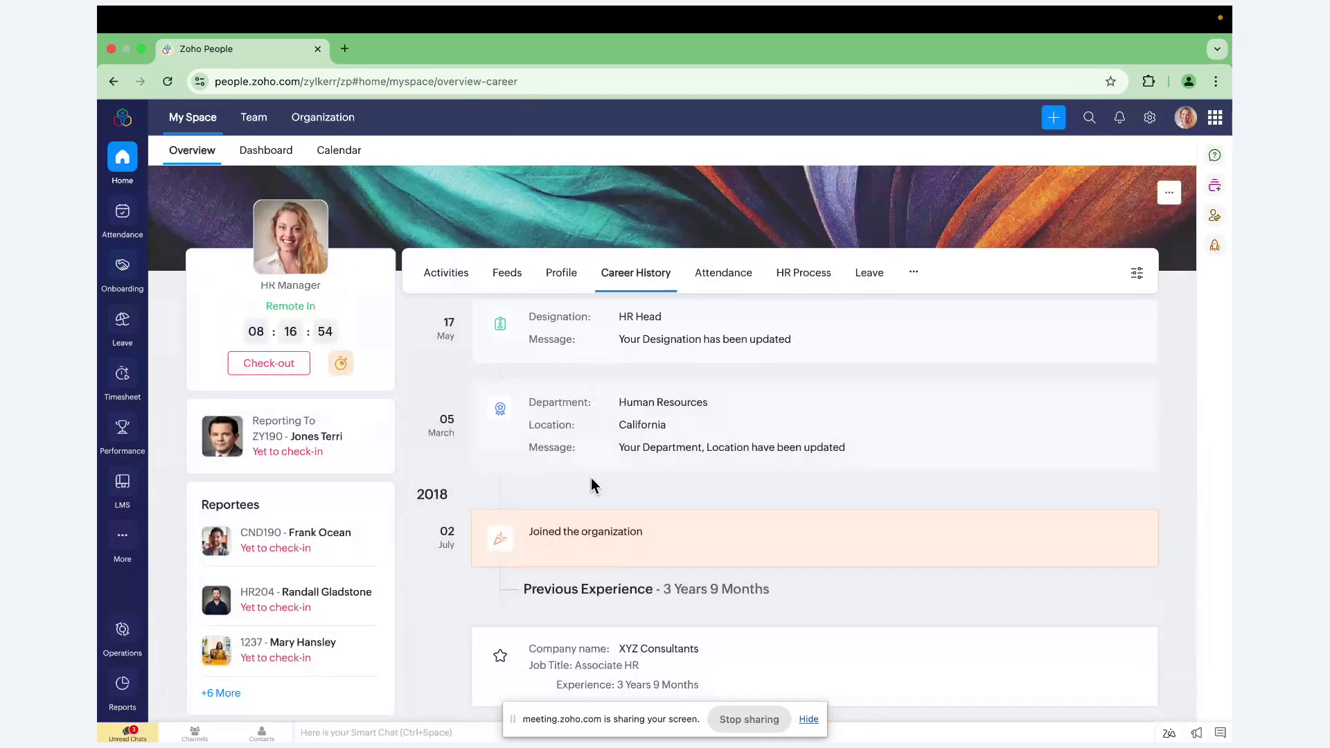
scroll(591, 483, "up", 3)
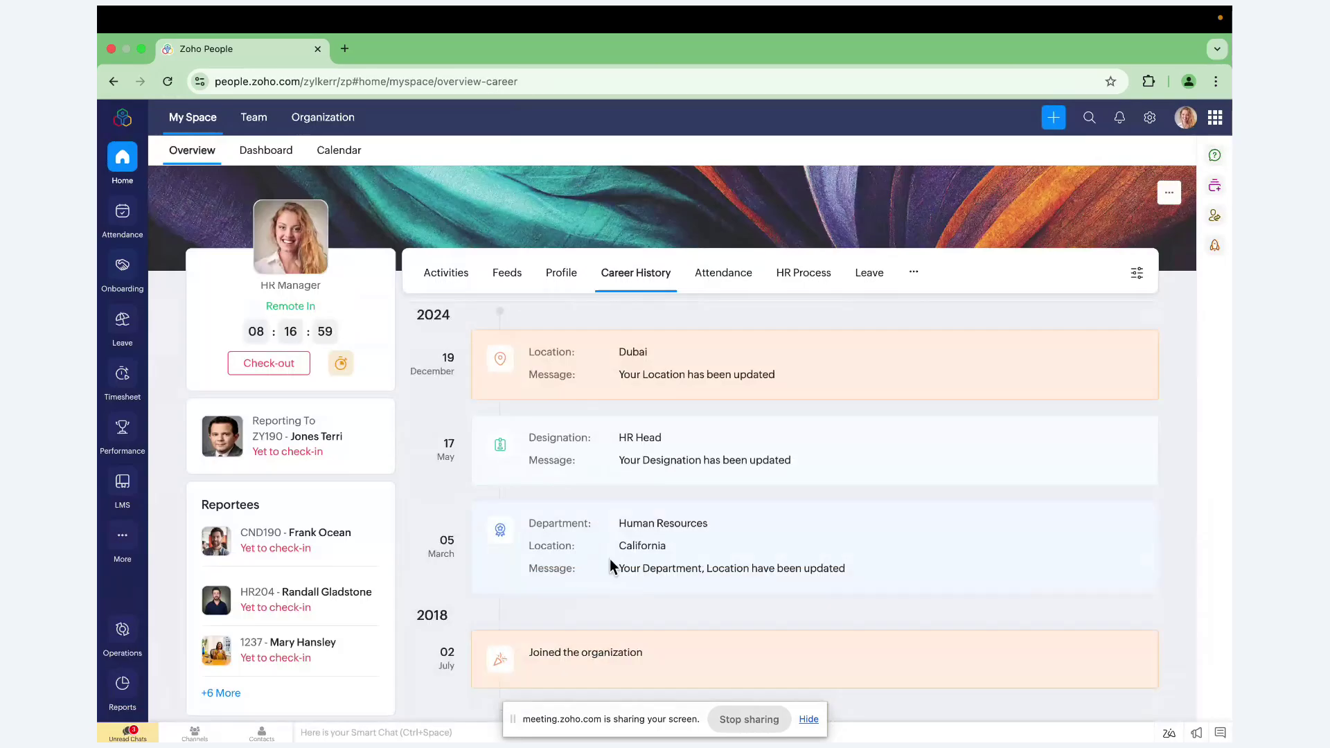
scroll(610, 565, "up", 1)
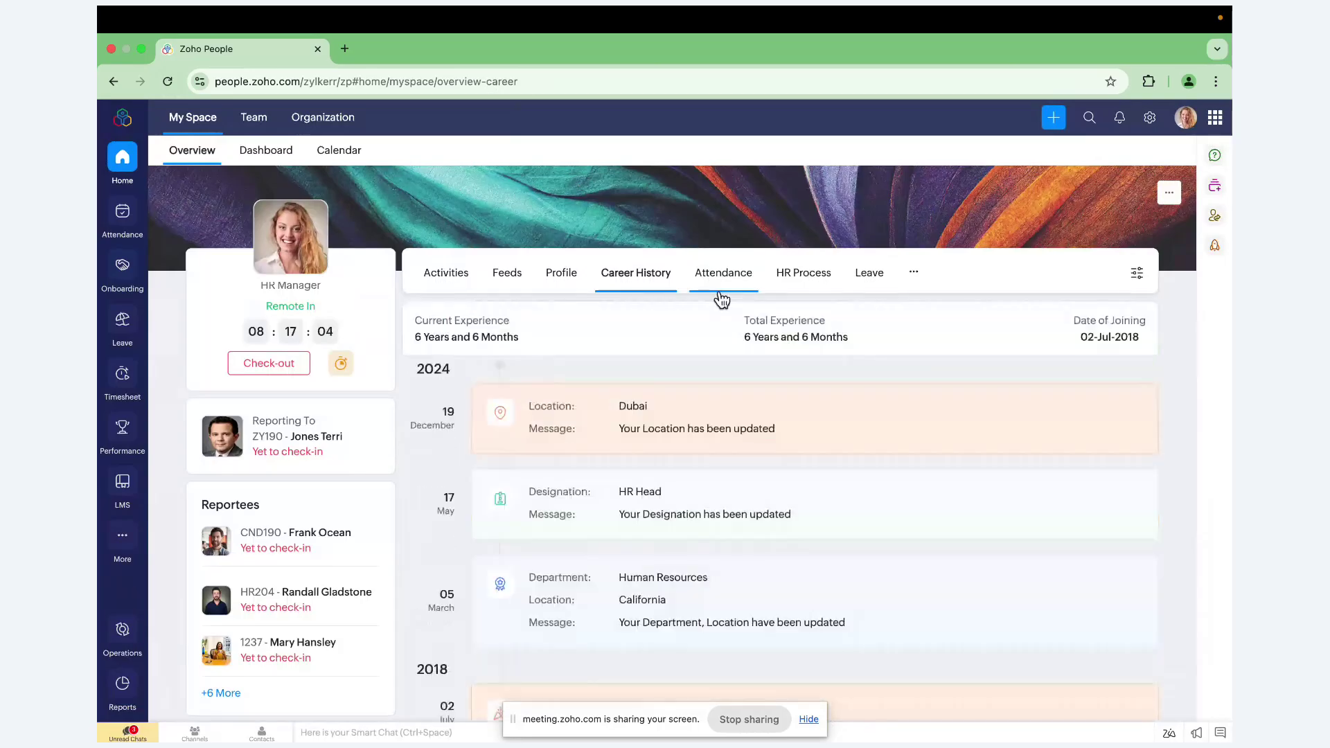
- View this week's shifts in the attendance section of the home overview
left_click(720, 294)
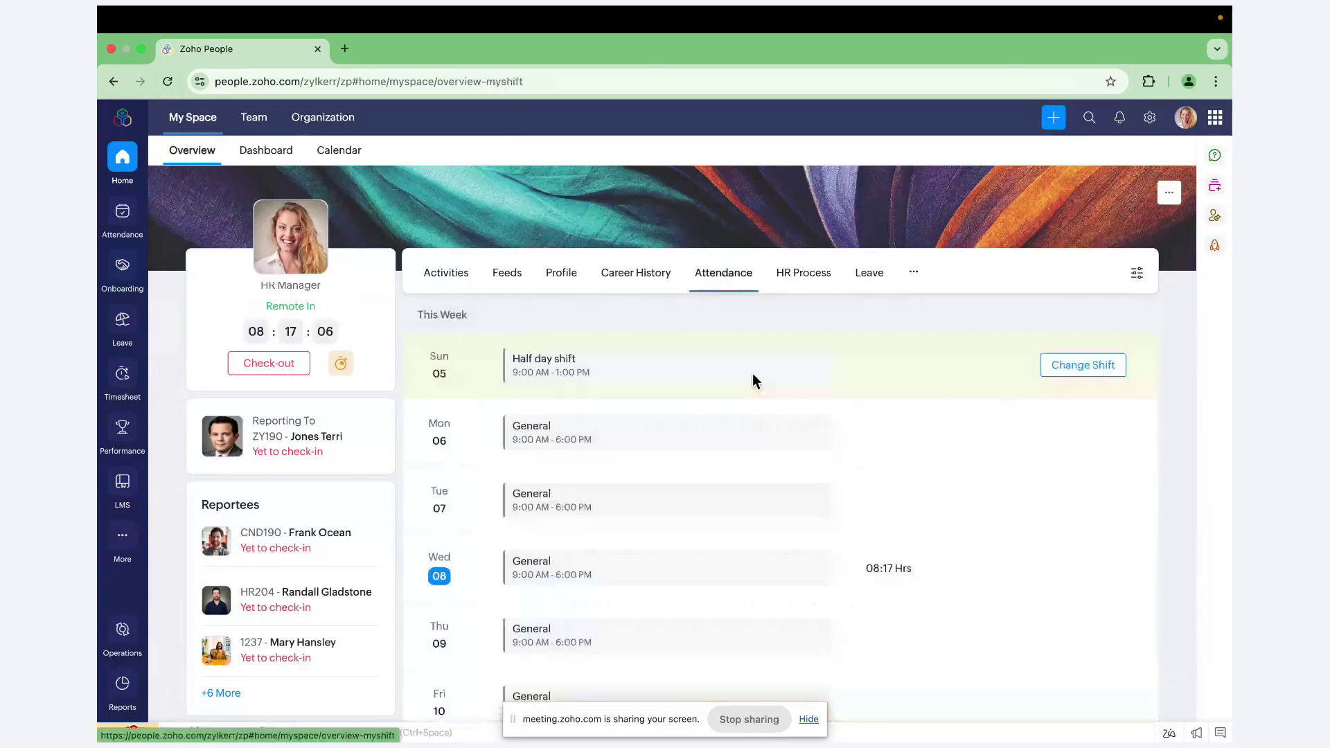
scroll(745, 450, "down", 2)
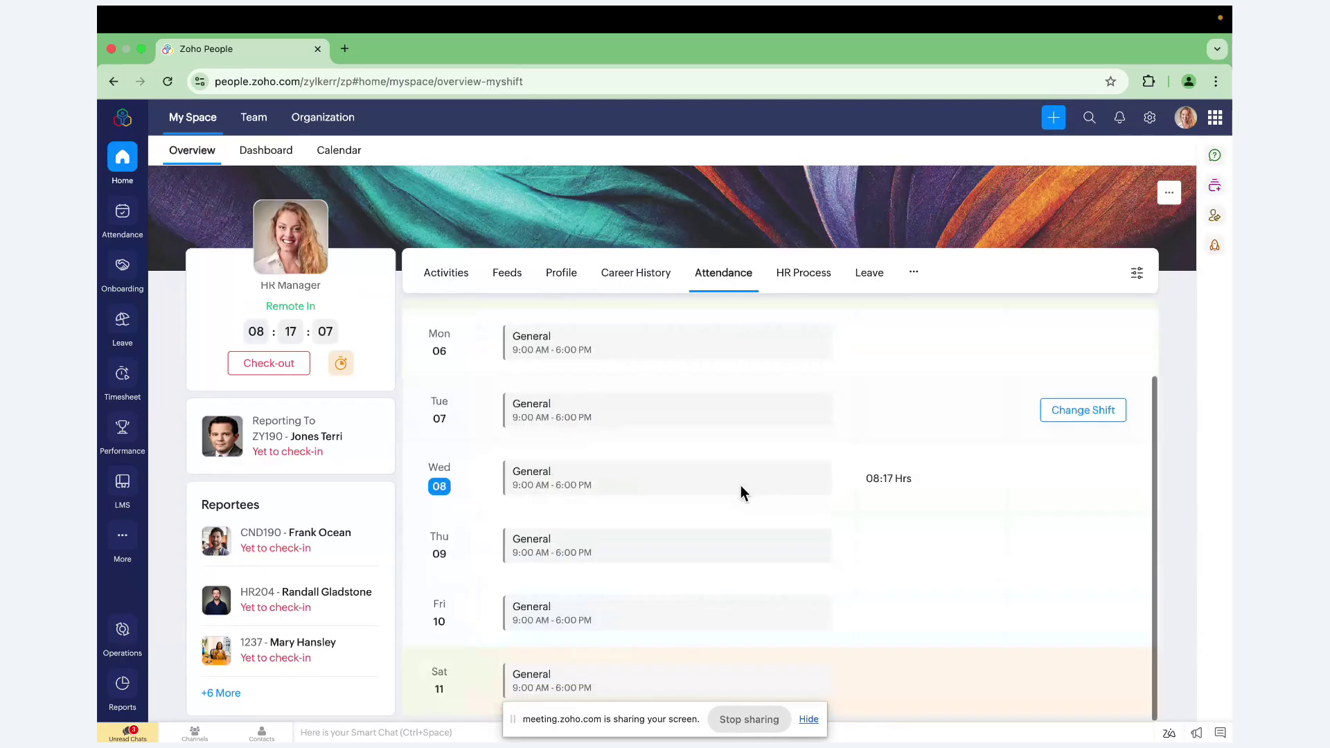
scroll(741, 485, "up", 2)
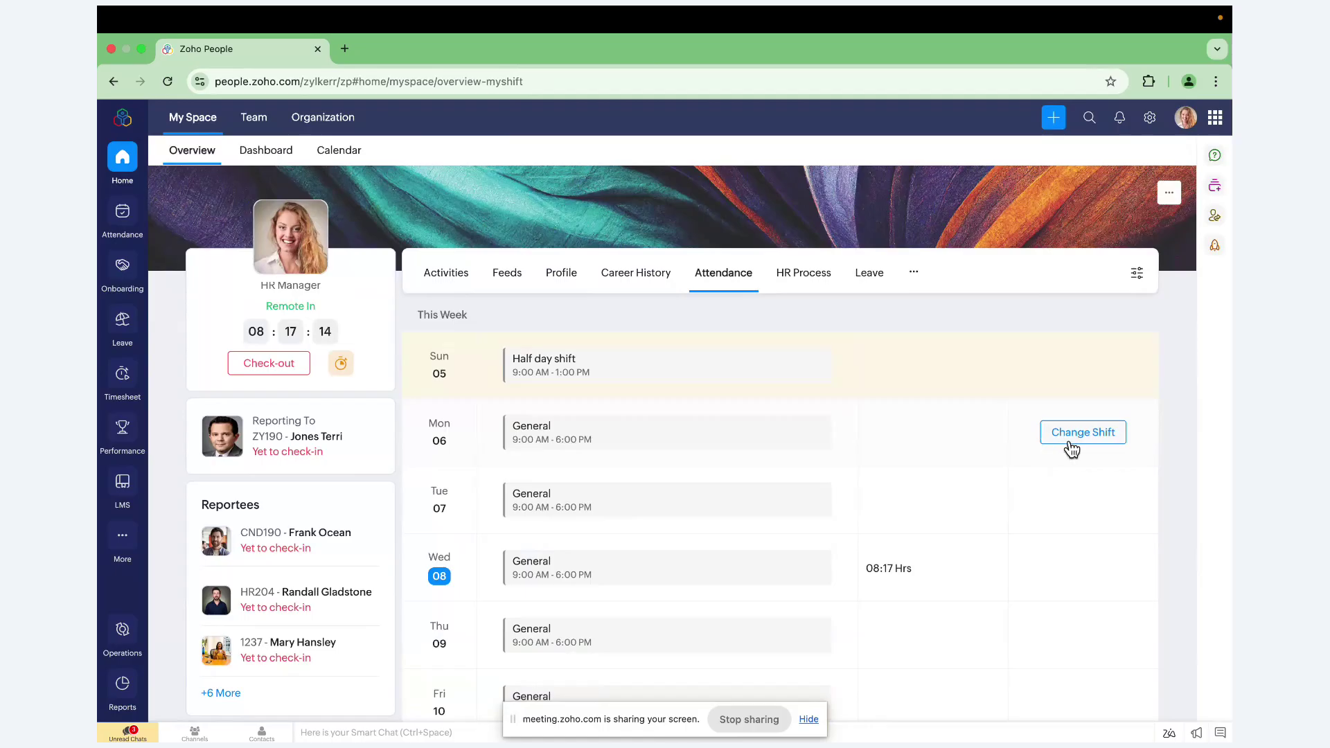
- View the HR process requests that can be raised, including designation change and reporting manager change
left_click(803, 271)
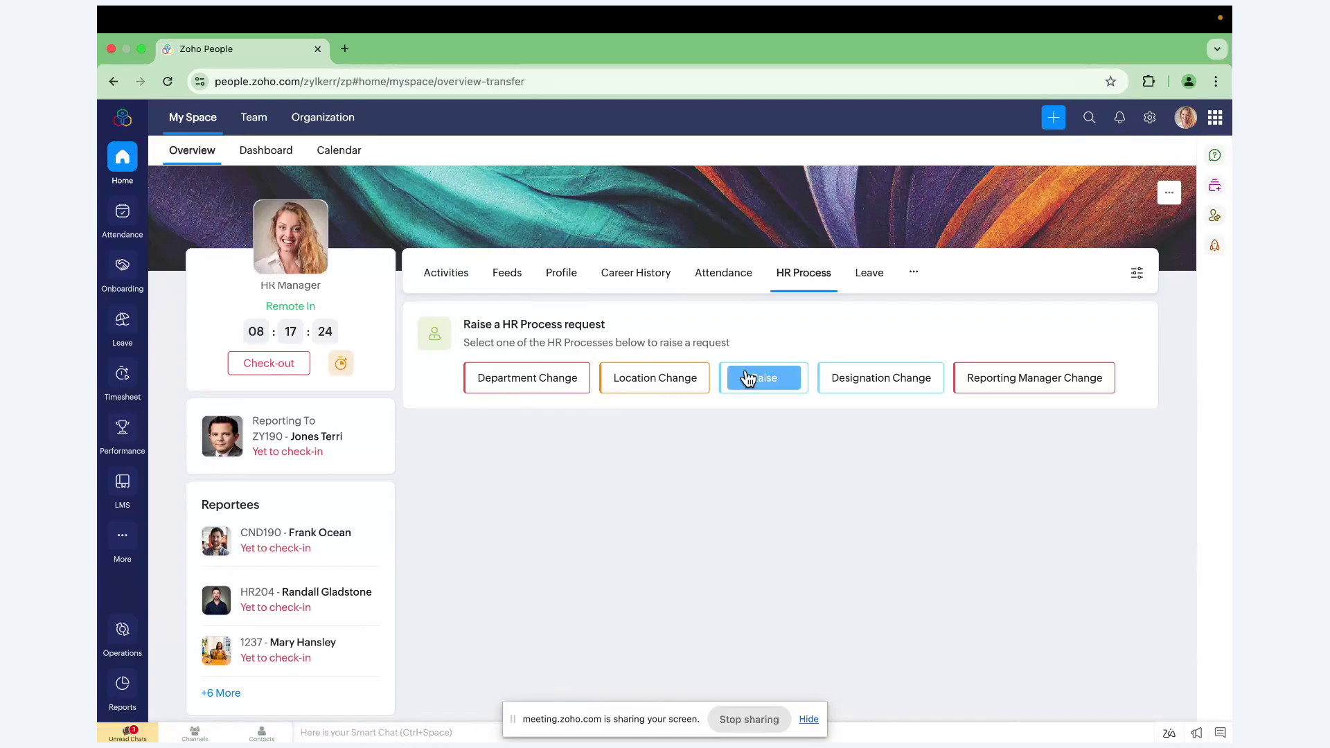
mouse_move(895, 390)
mouse_move(1010, 378)
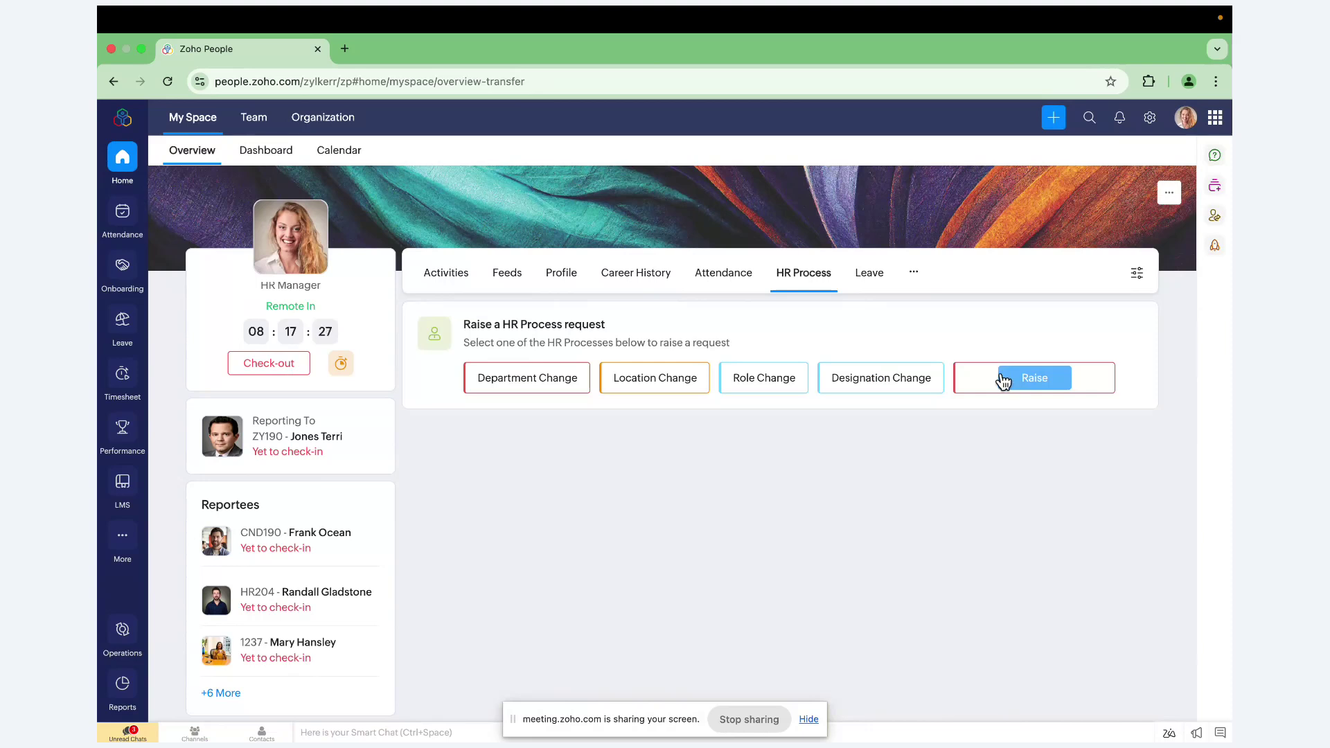
- View the My Space dashboard widgets, including announcements, favorites, leave report, files, employee engagement and quick links
left_click(267, 166)
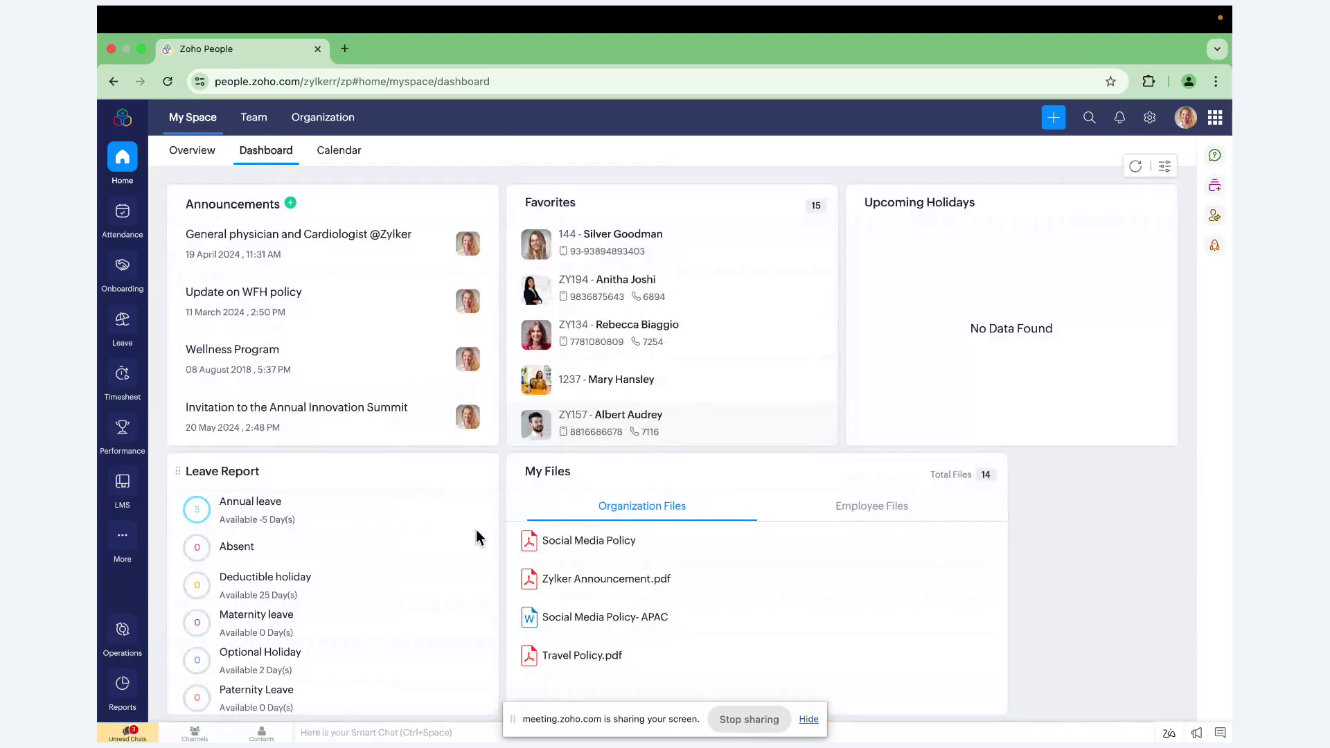
scroll(476, 530, "down", 5)
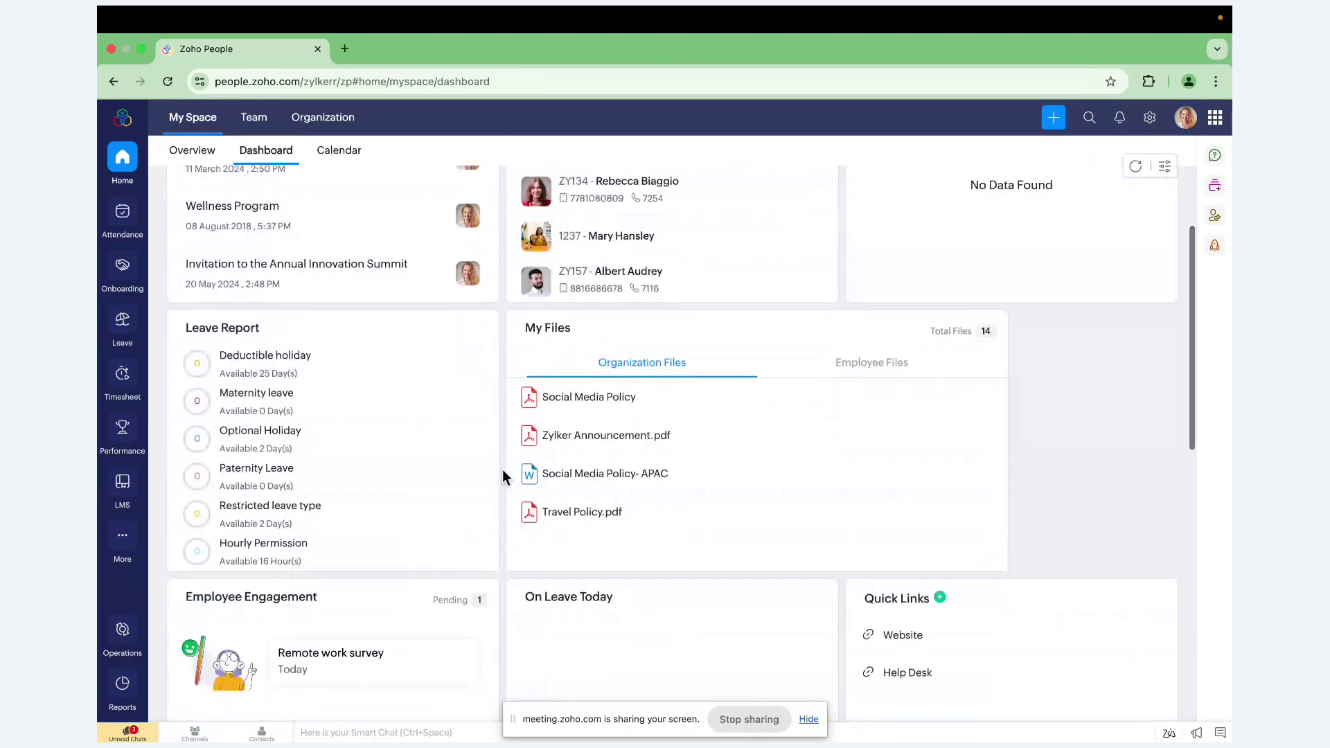
scroll(504, 475, "down", 3)
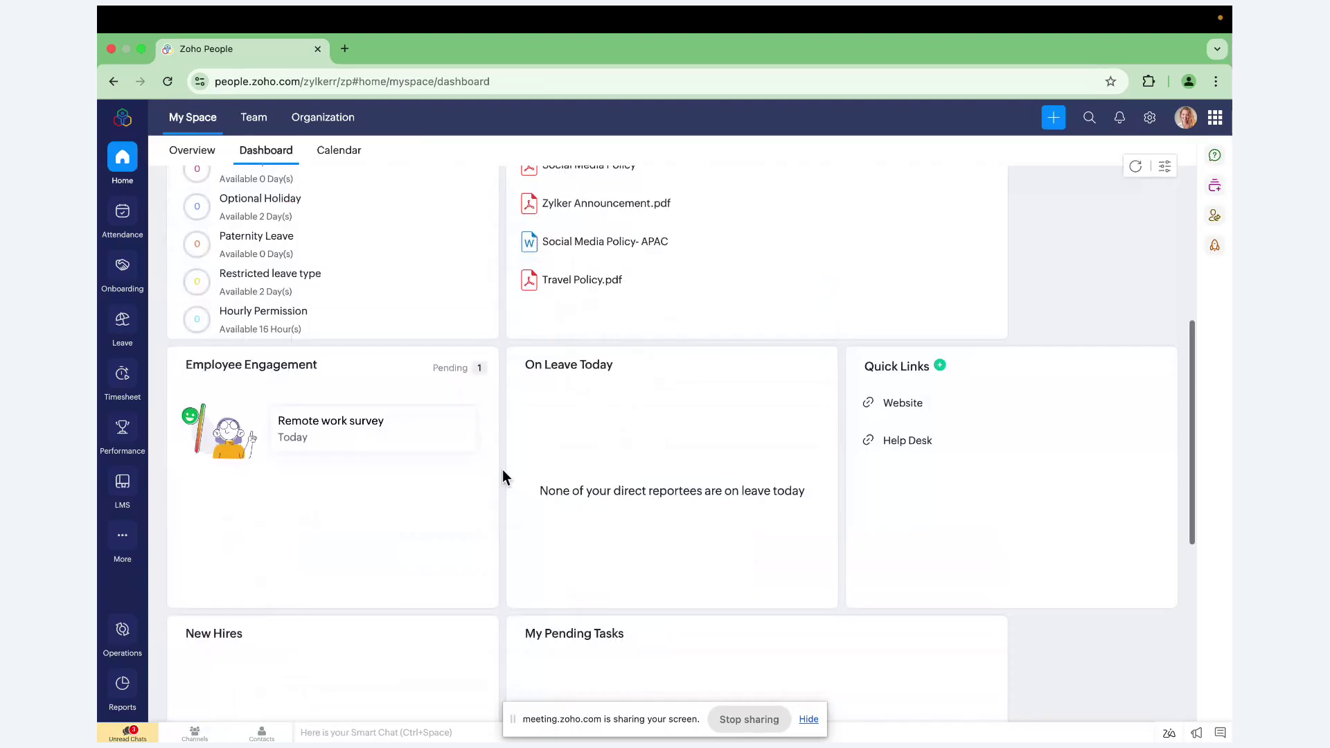
scroll(504, 475, "up", 5)
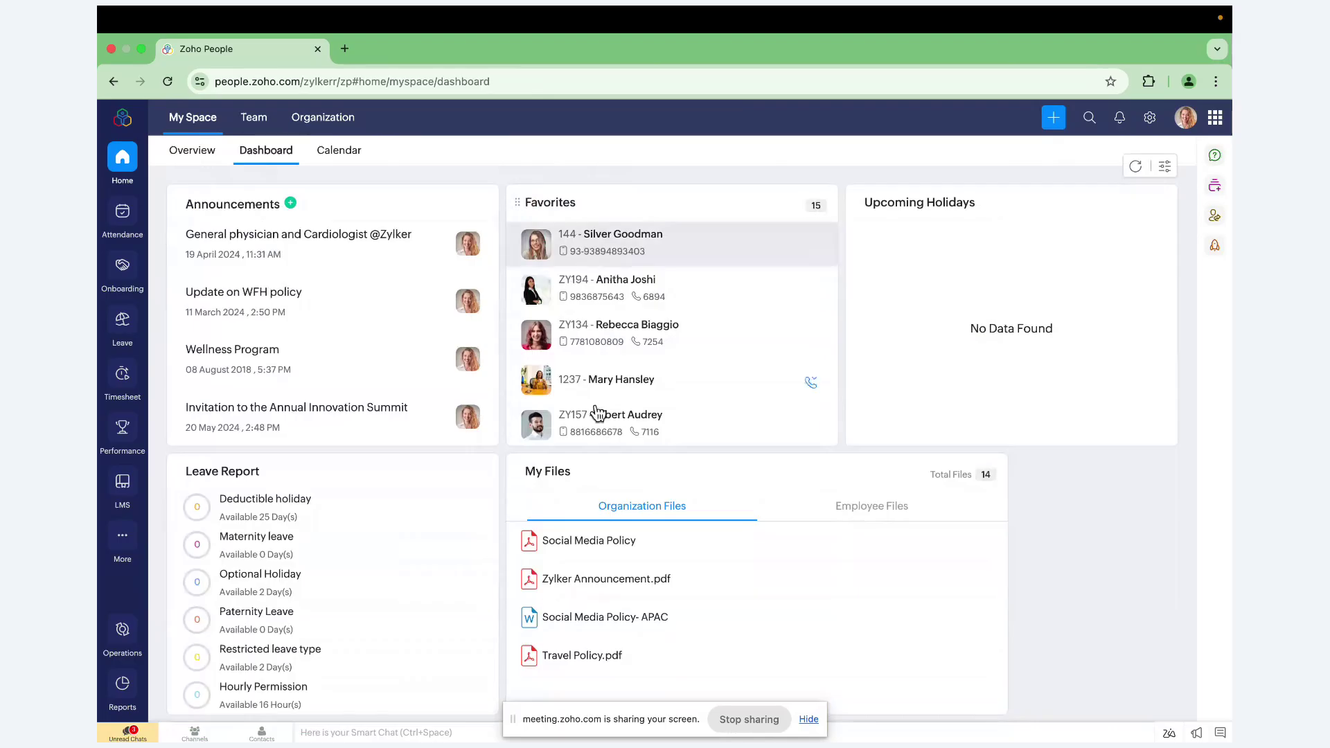
scroll(644, 521, "down", 5)
scroll(901, 347, "up", 3)
- Customize the dashboard by moving the My Files widget directly below Announcements in My Widgets, and close the customization
left_click(1165, 166)
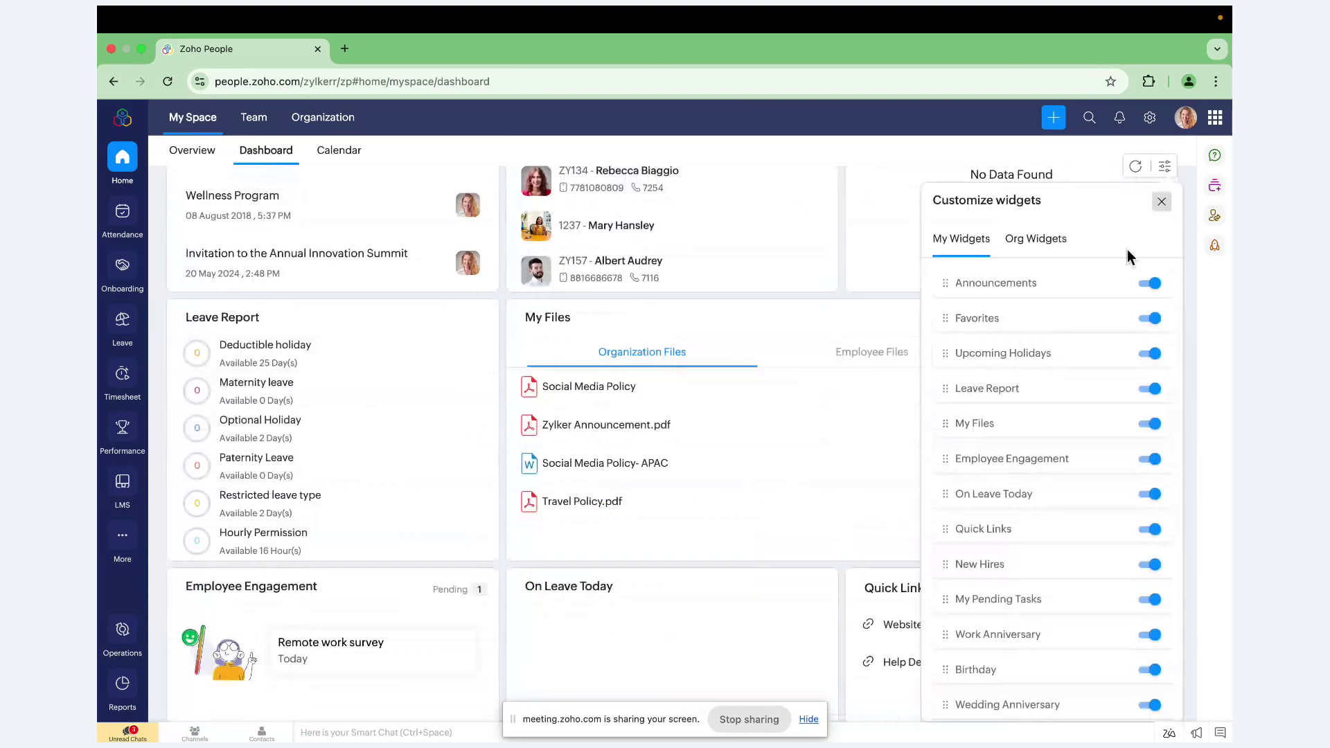
left_click_drag(989, 419, 989, 317)
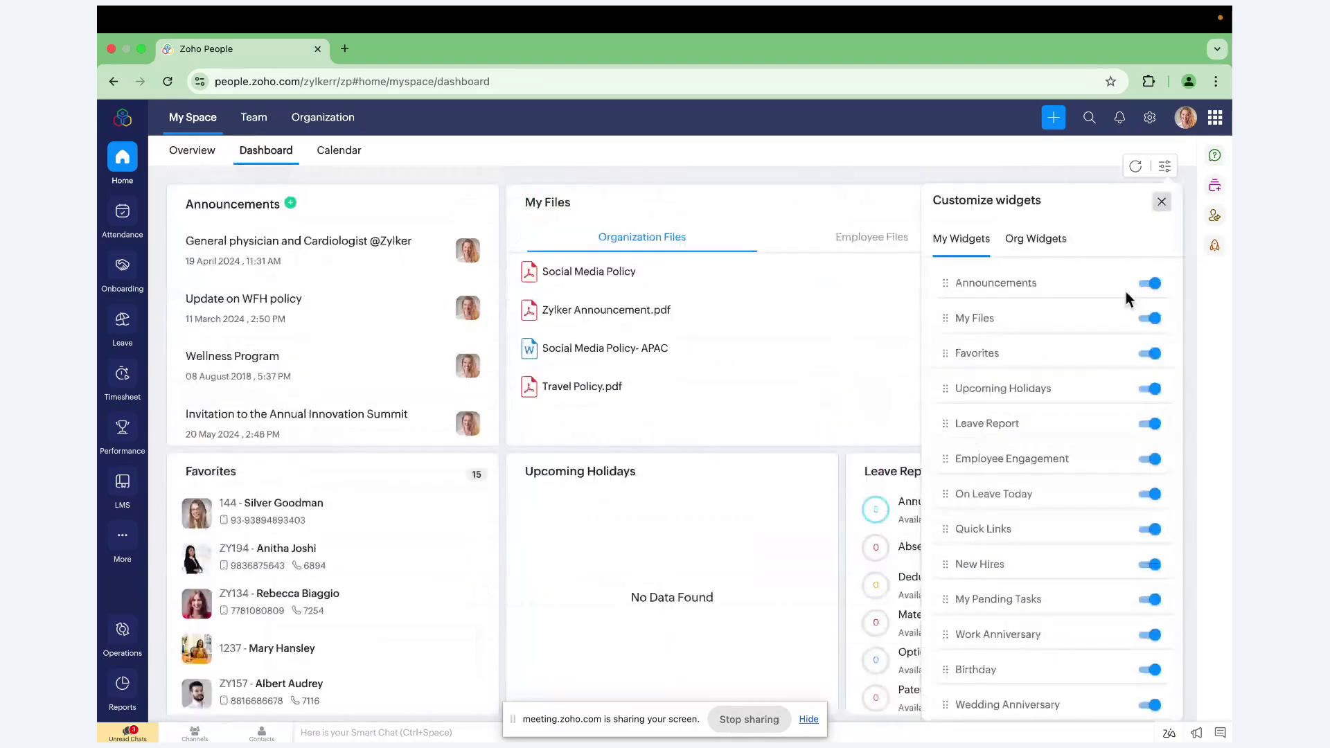
left_click(1161, 201)
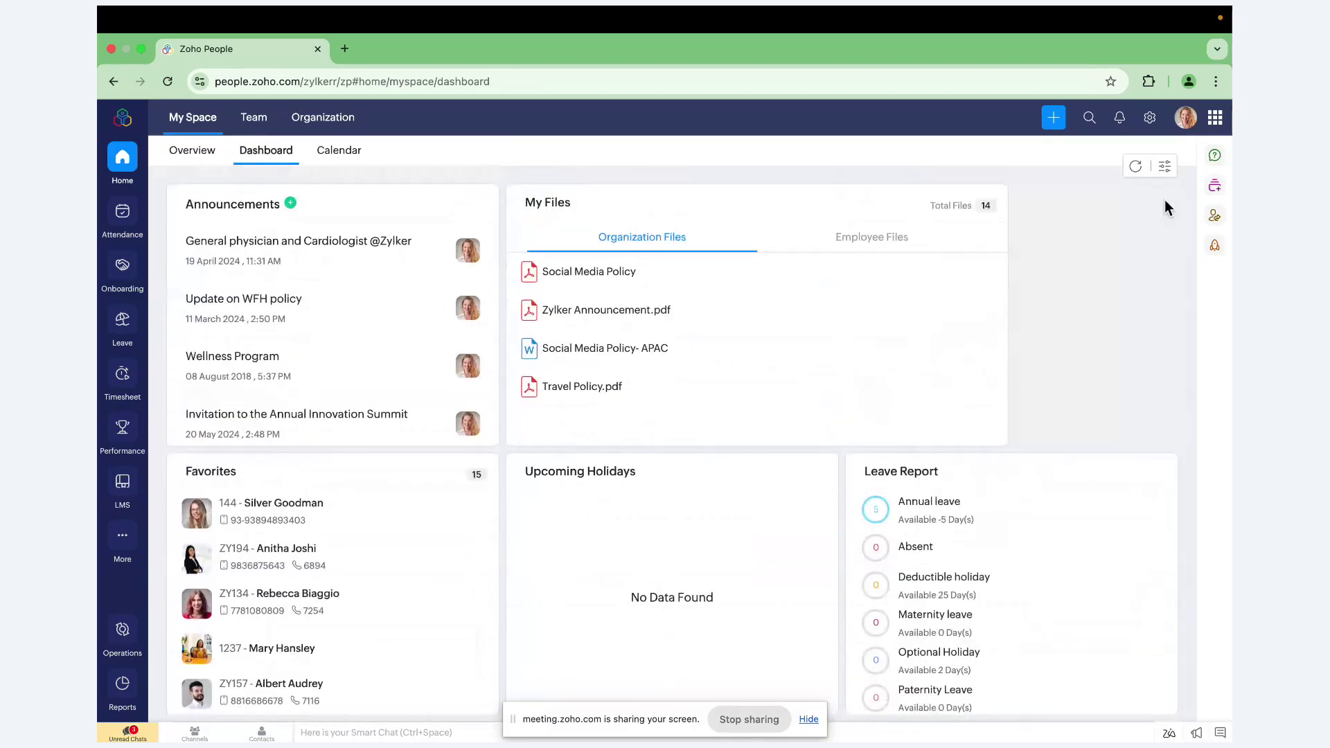
- View the Human Resources team space with its department wall and department files, and open the department message editor
left_click(178, 149)
left_click(270, 131)
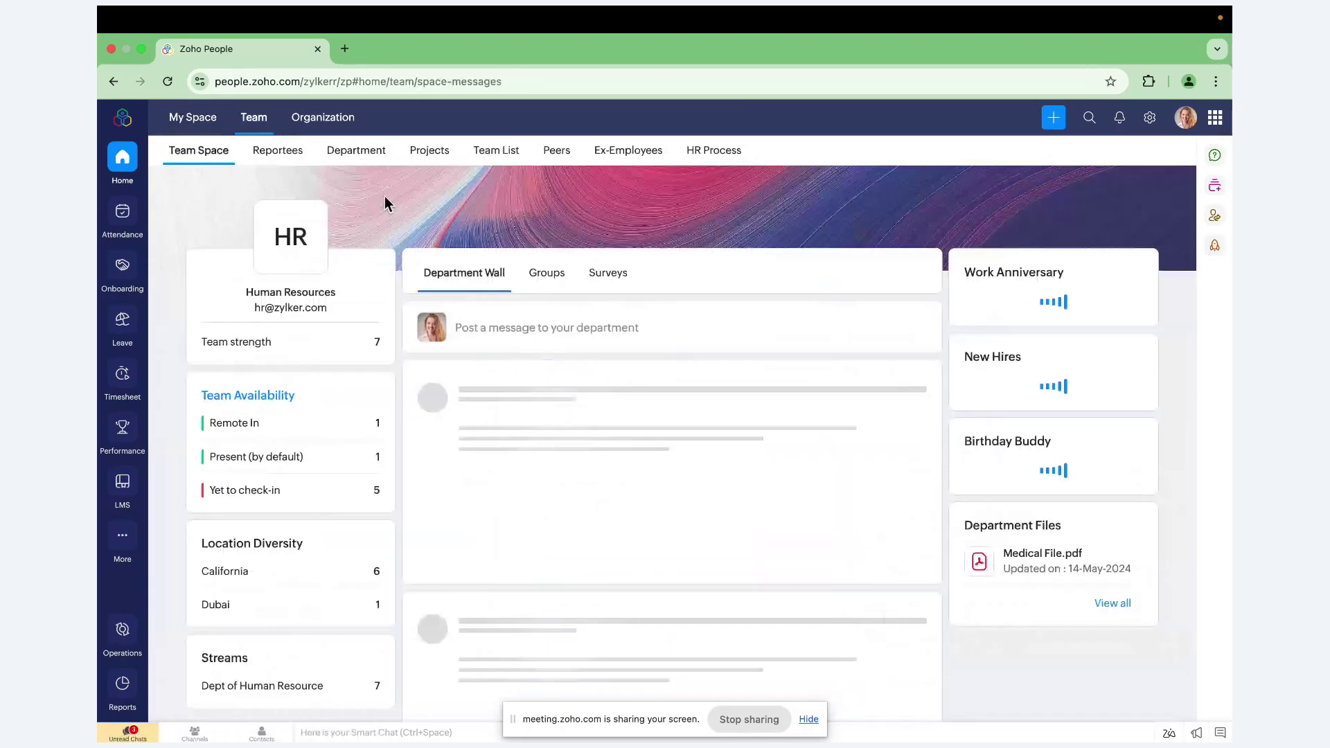
scroll(1106, 608, "down", 1)
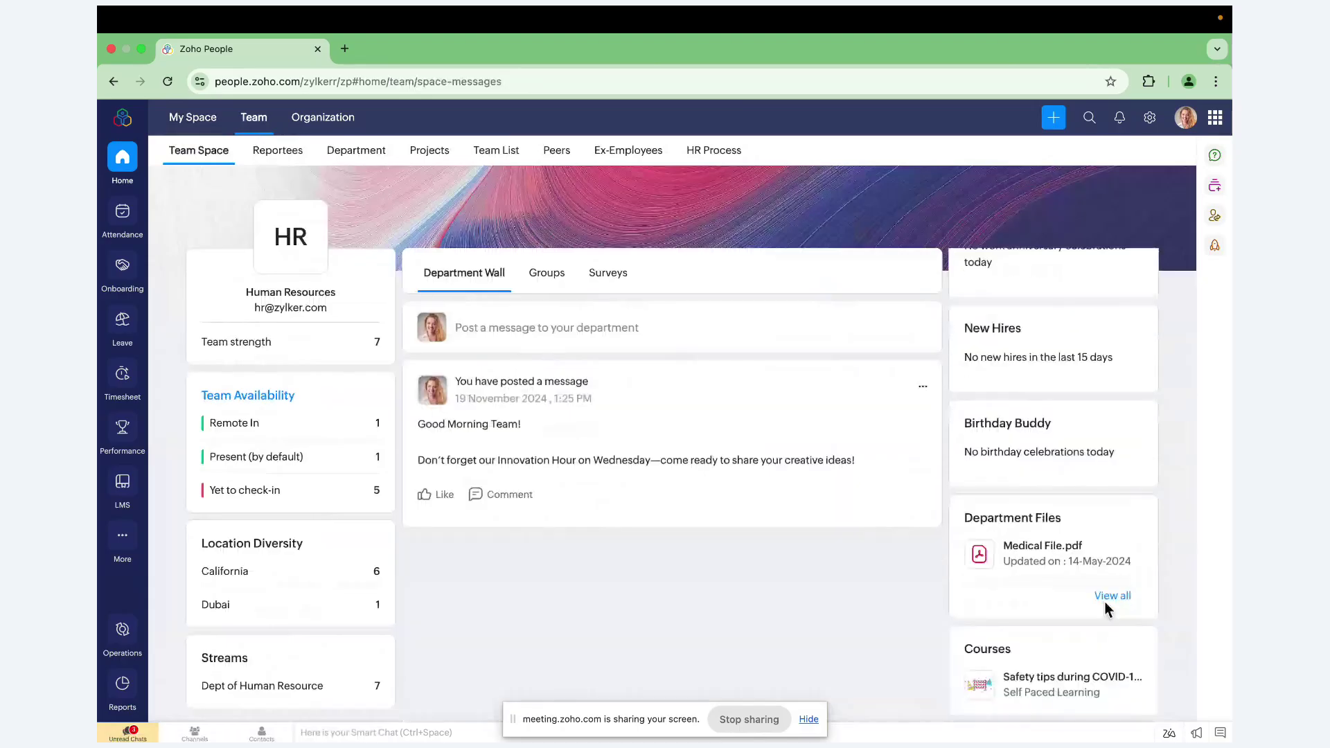
scroll(1099, 665, "up", 1)
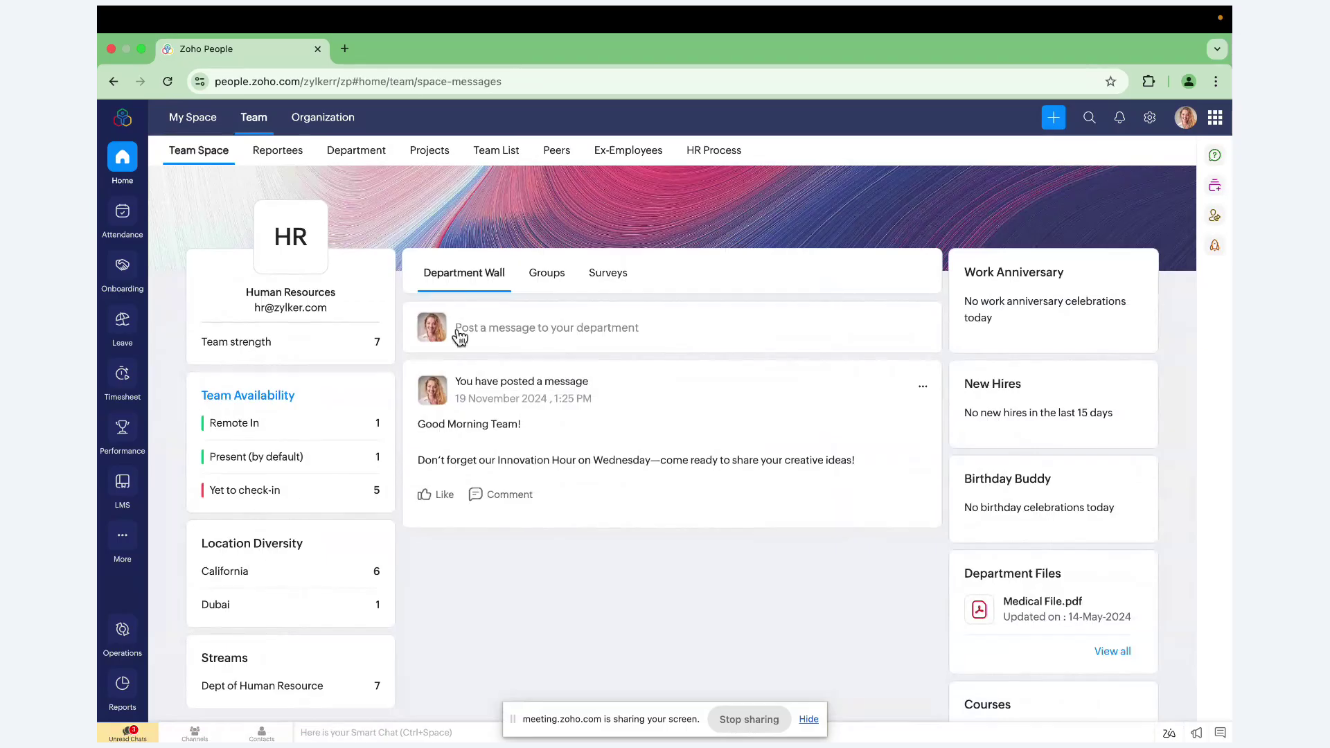
left_click(496, 329)
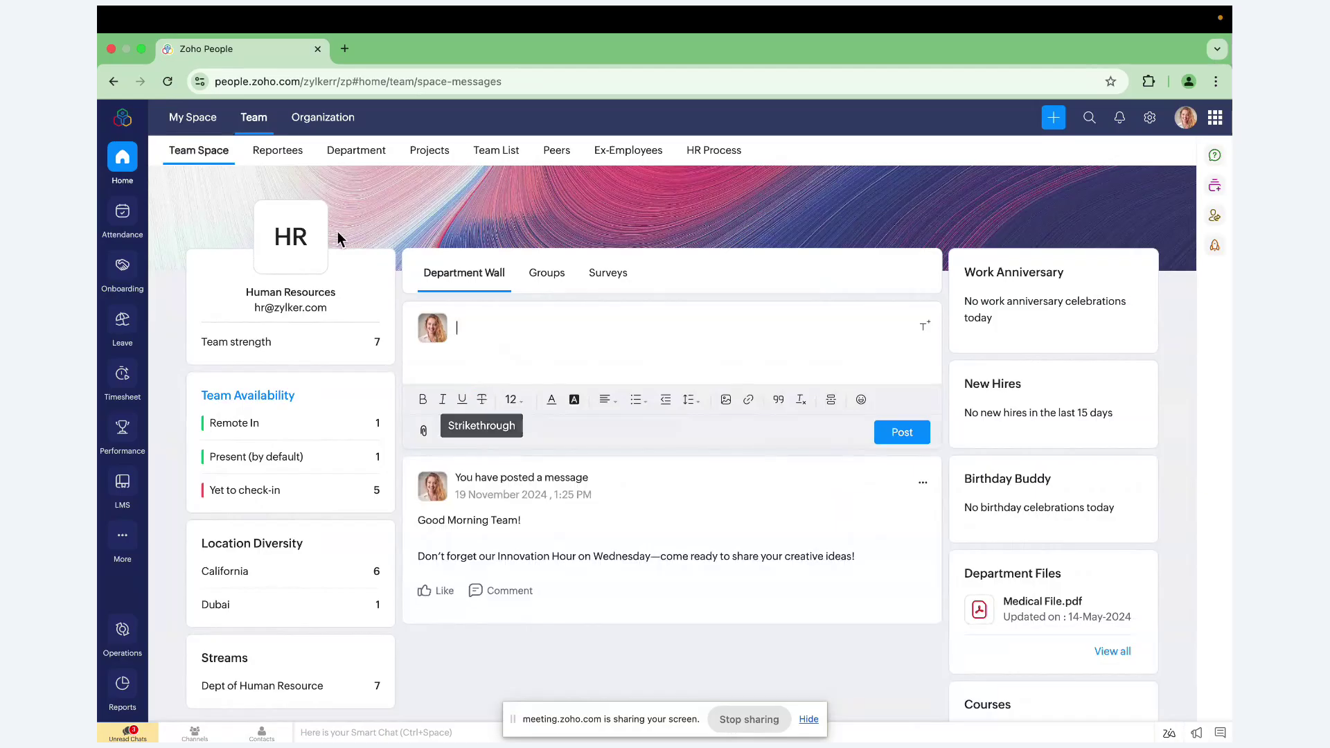
- View the direct reportees, examine the first reportee's profile and full employee record, and return to the reportee list
left_click(277, 150)
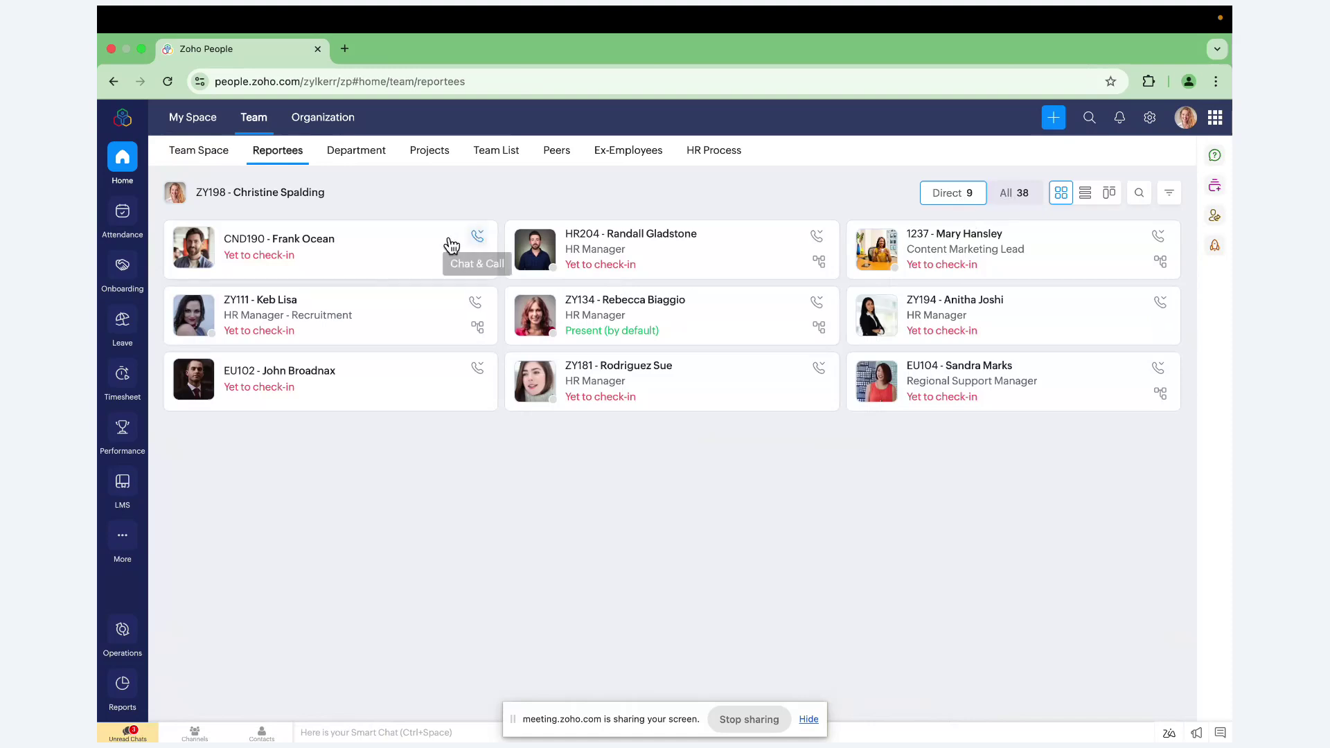
left_click(300, 257)
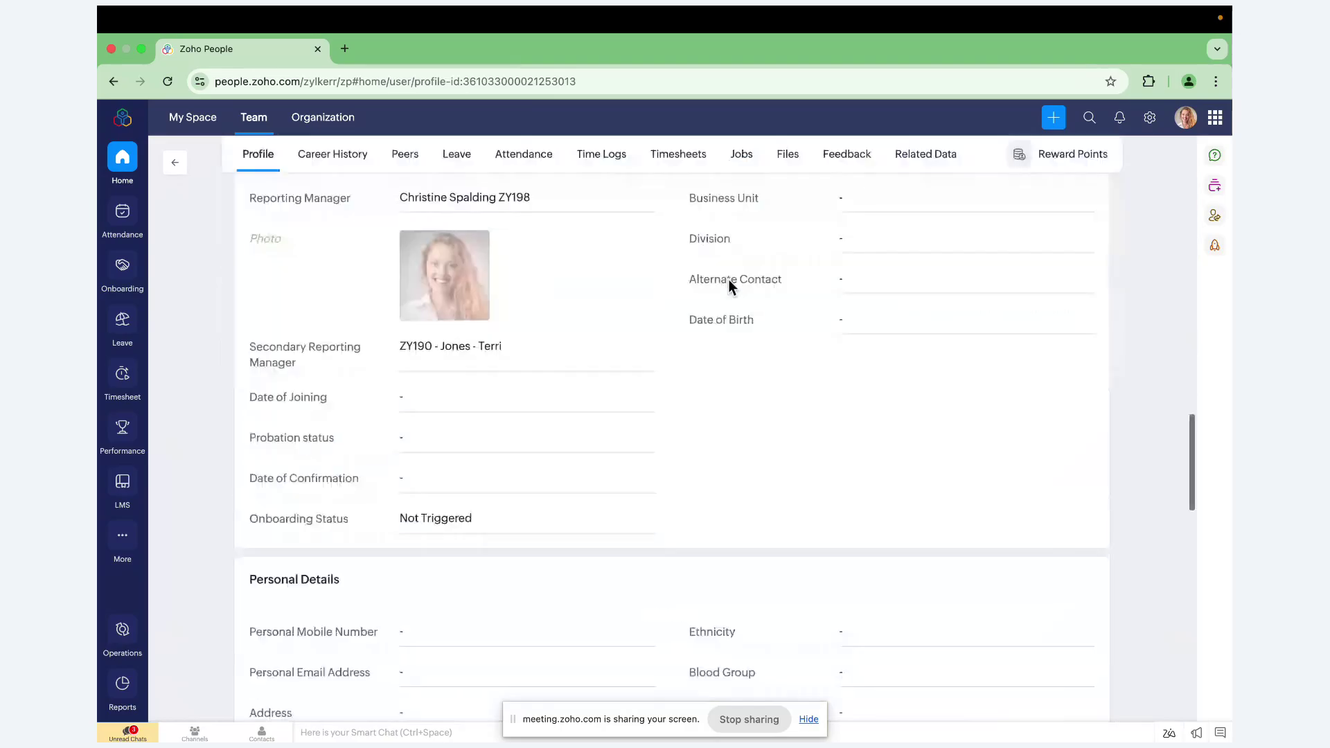
left_click(1096, 177)
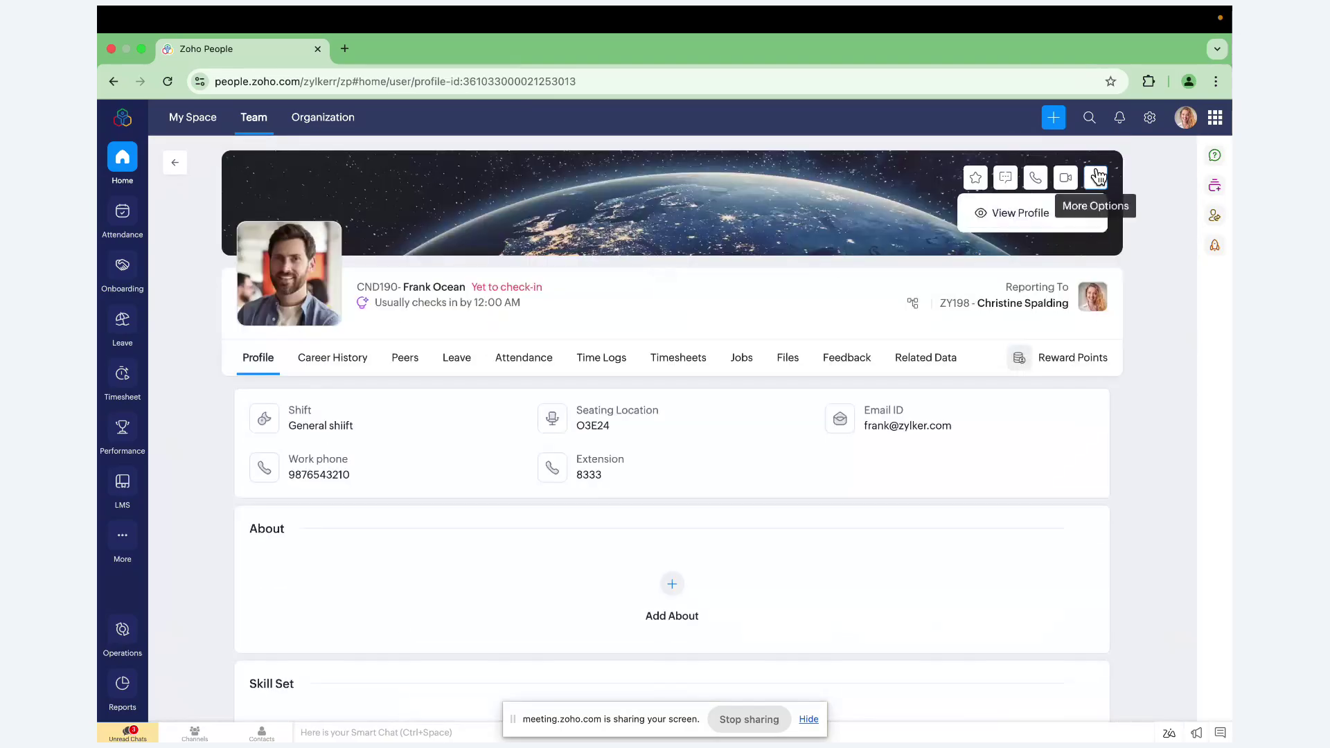
left_click(1025, 215)
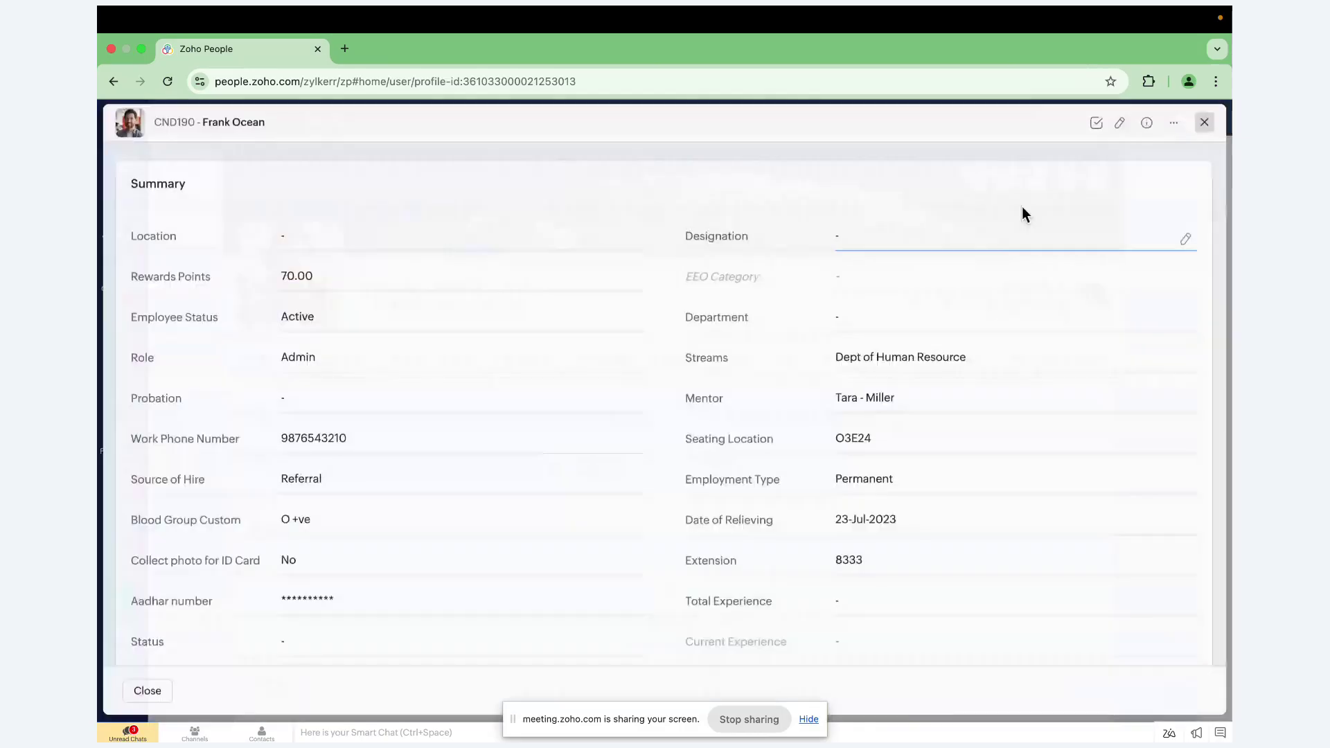
scroll(711, 323, "down", 3)
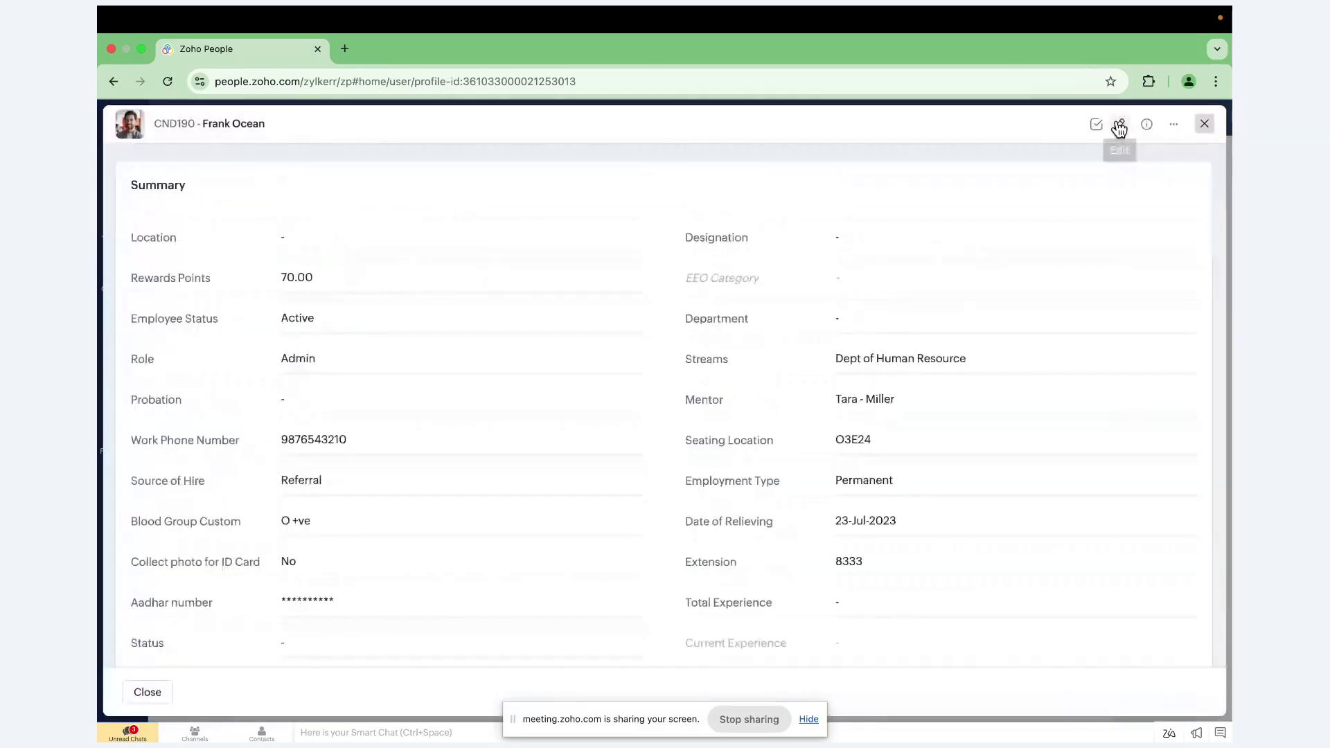
left_click(1204, 123)
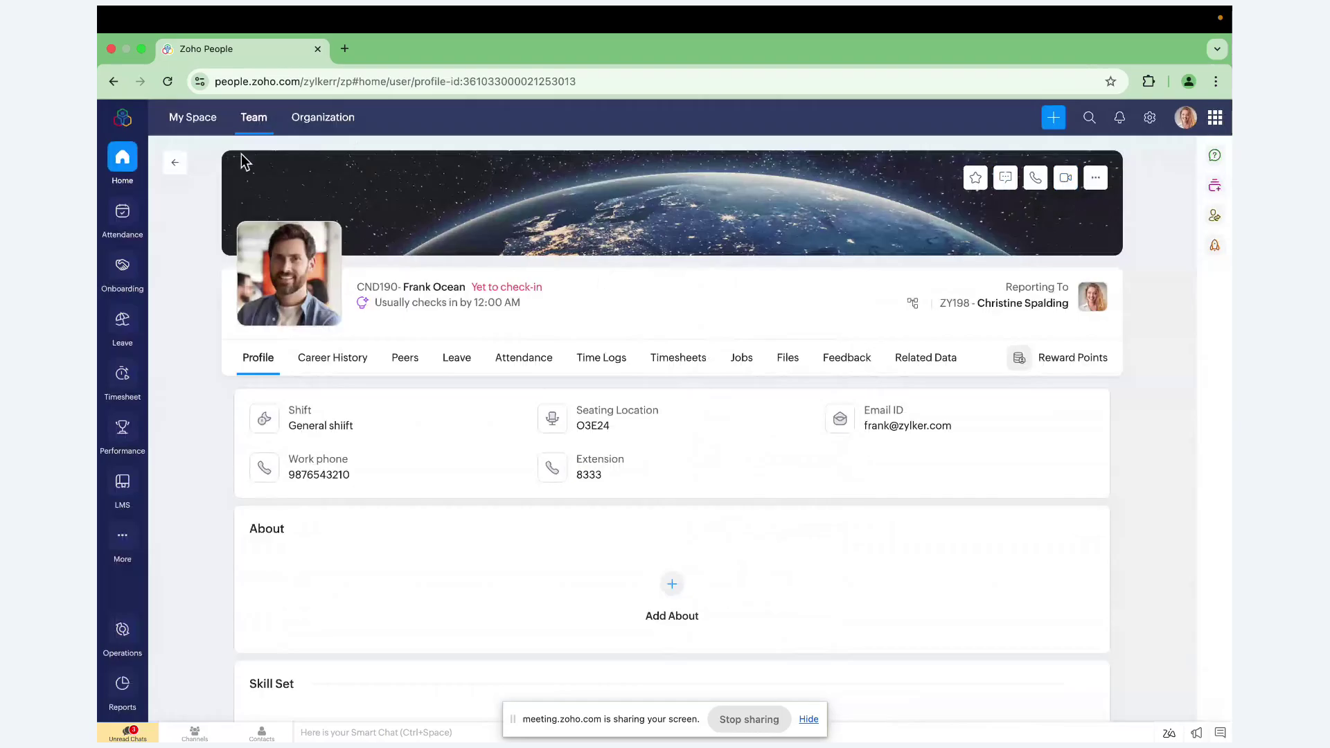
left_click(176, 163)
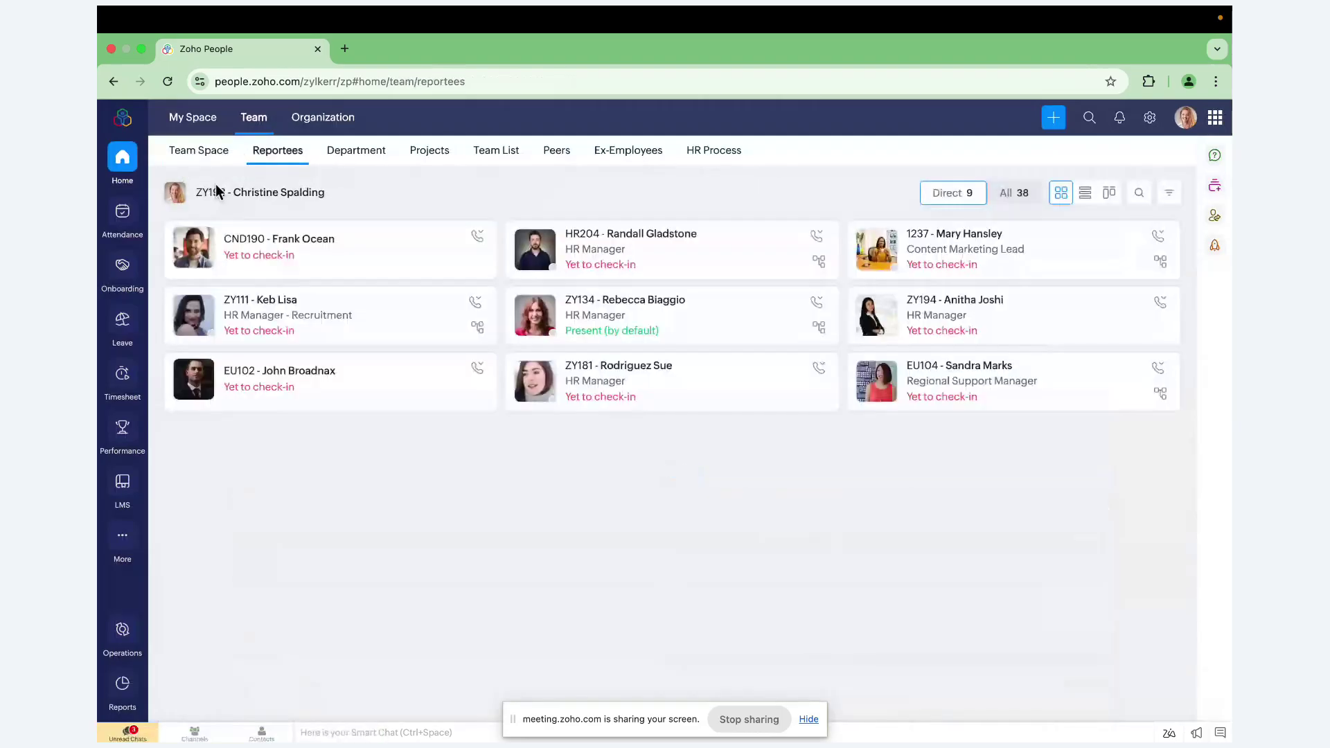
- View the Human Resources department members, and examine the performance charts and user job tables of the Align360 - Unified HR Operations project
left_click(356, 150)
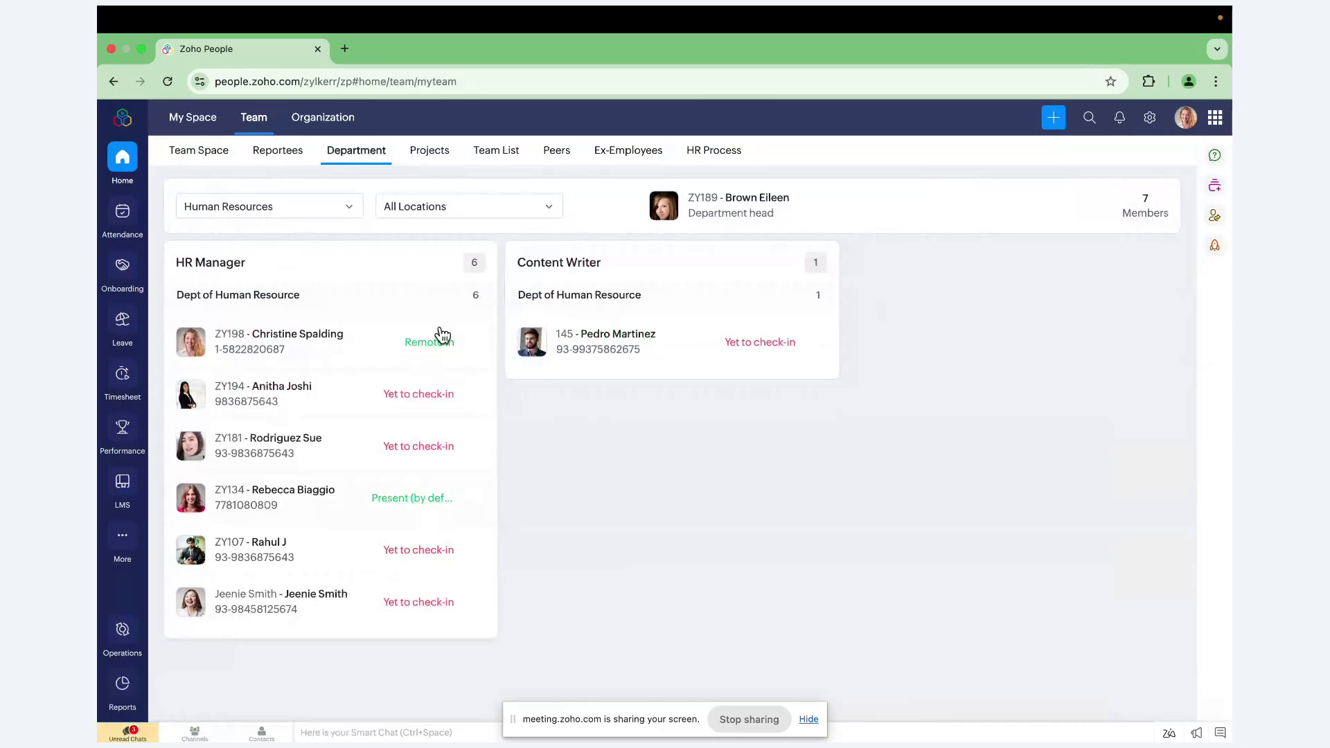
left_click(431, 162)
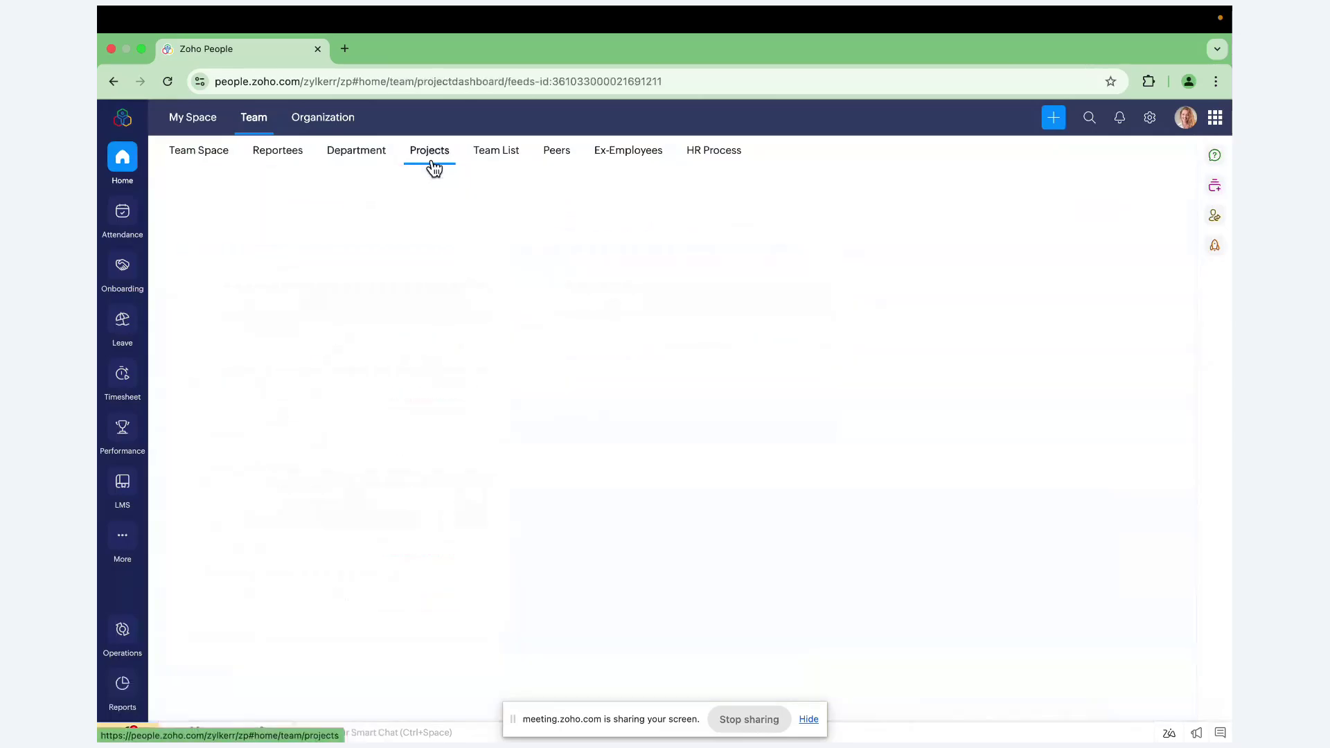
left_click(488, 274)
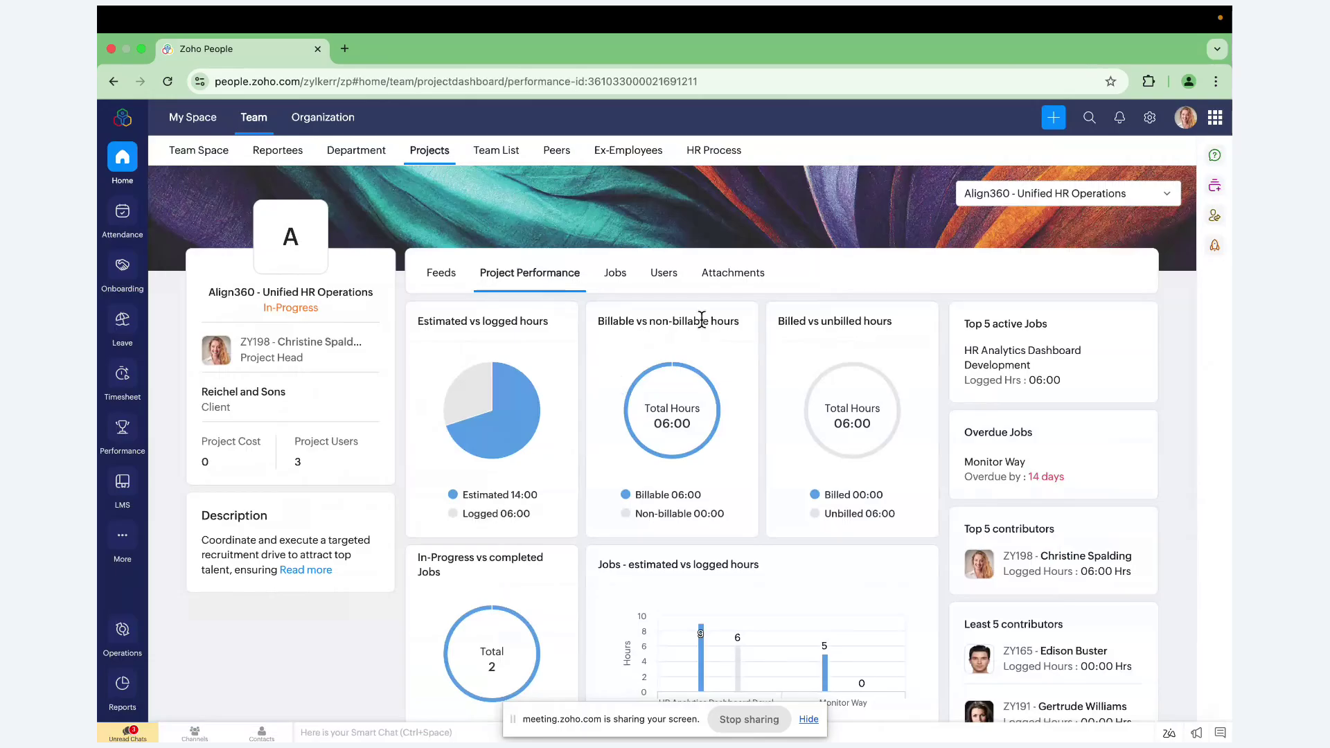
scroll(669, 478, "down", 2)
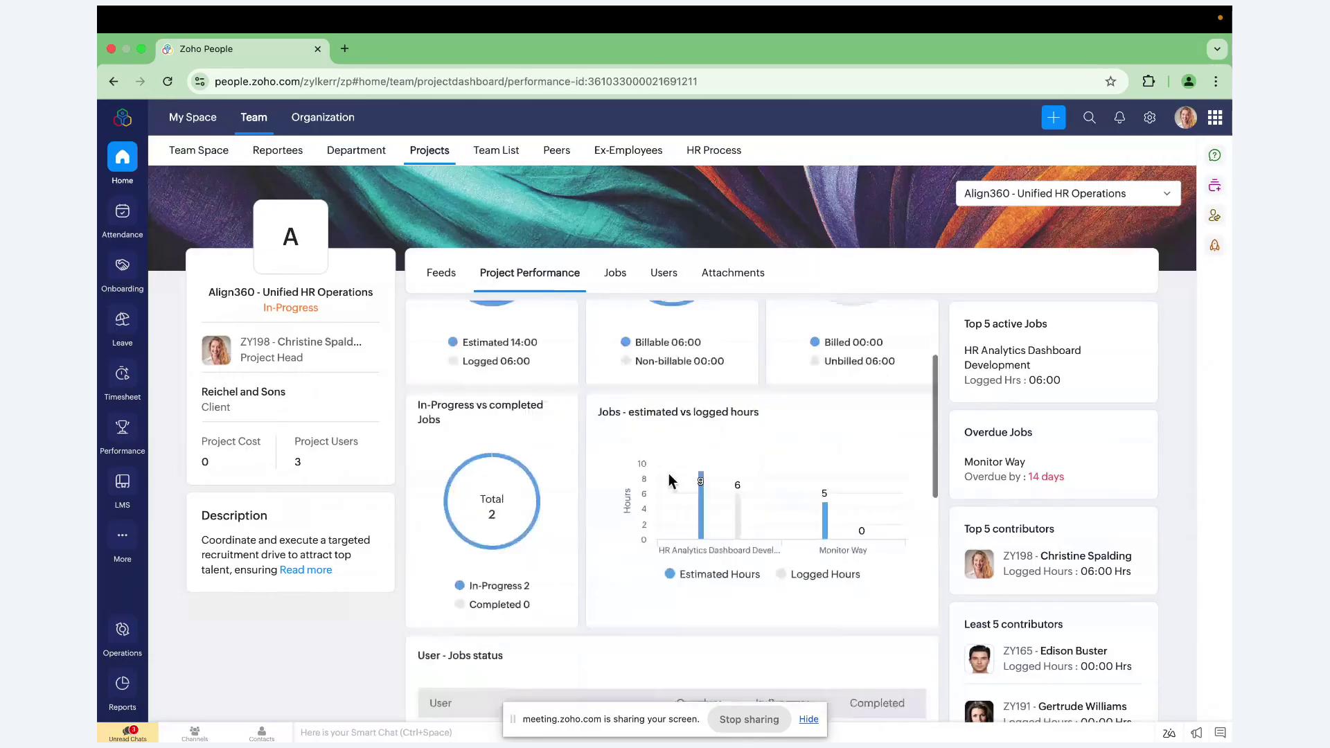
scroll(583, 474, "down", 2)
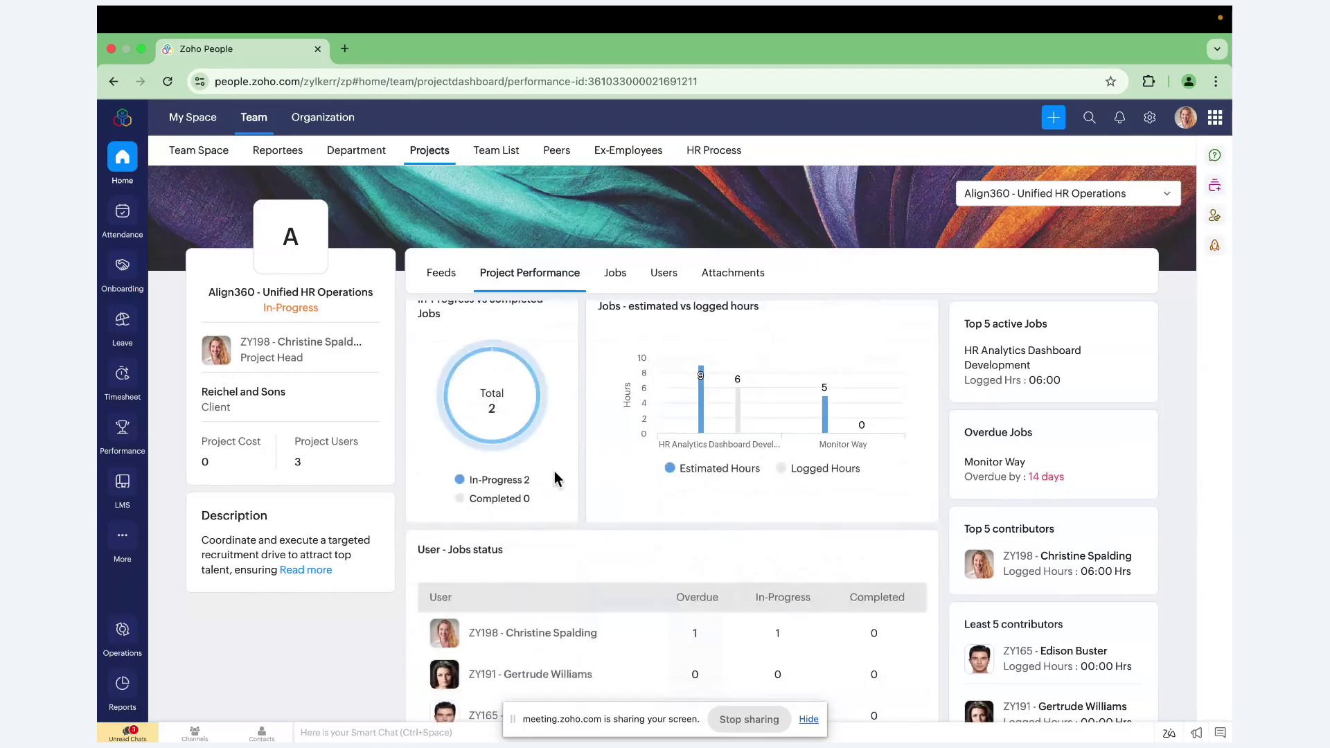
scroll(554, 471, "down", 2)
scroll(555, 495, "down", 1)
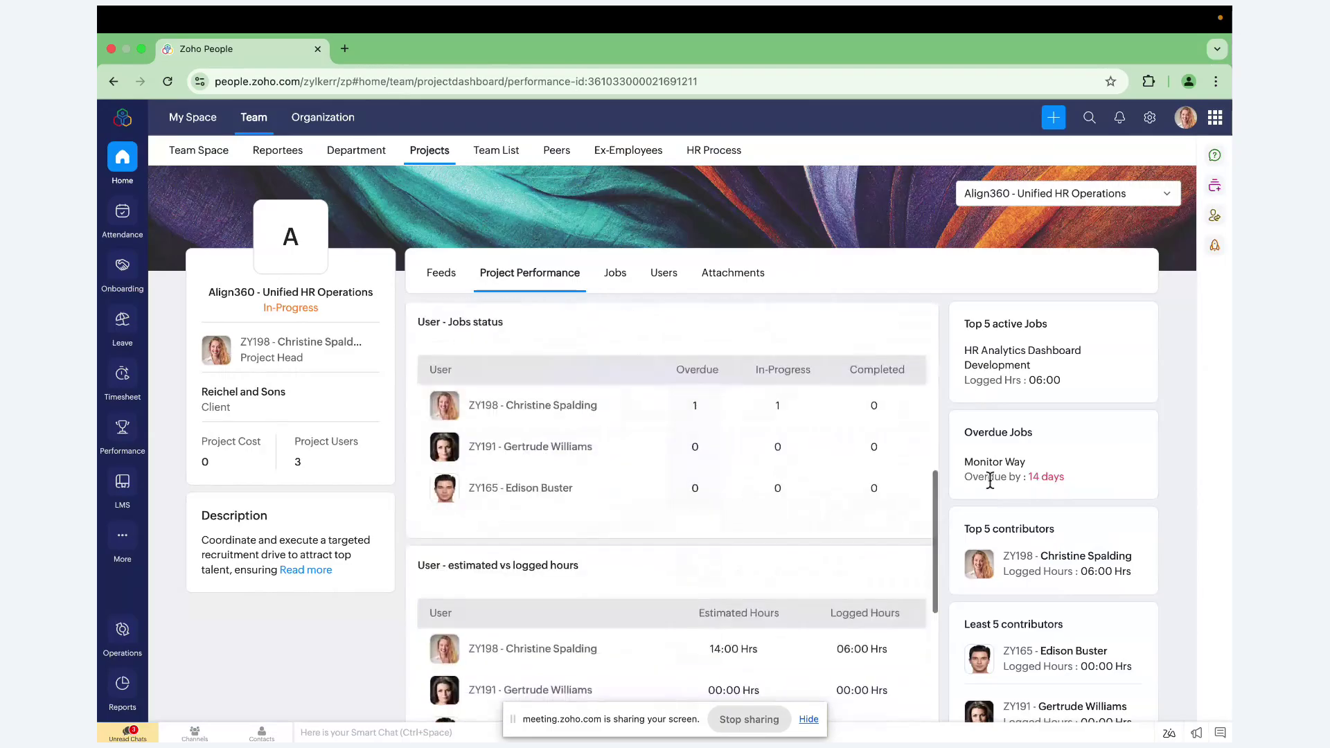
left_click_drag(936, 518, 937, 376)
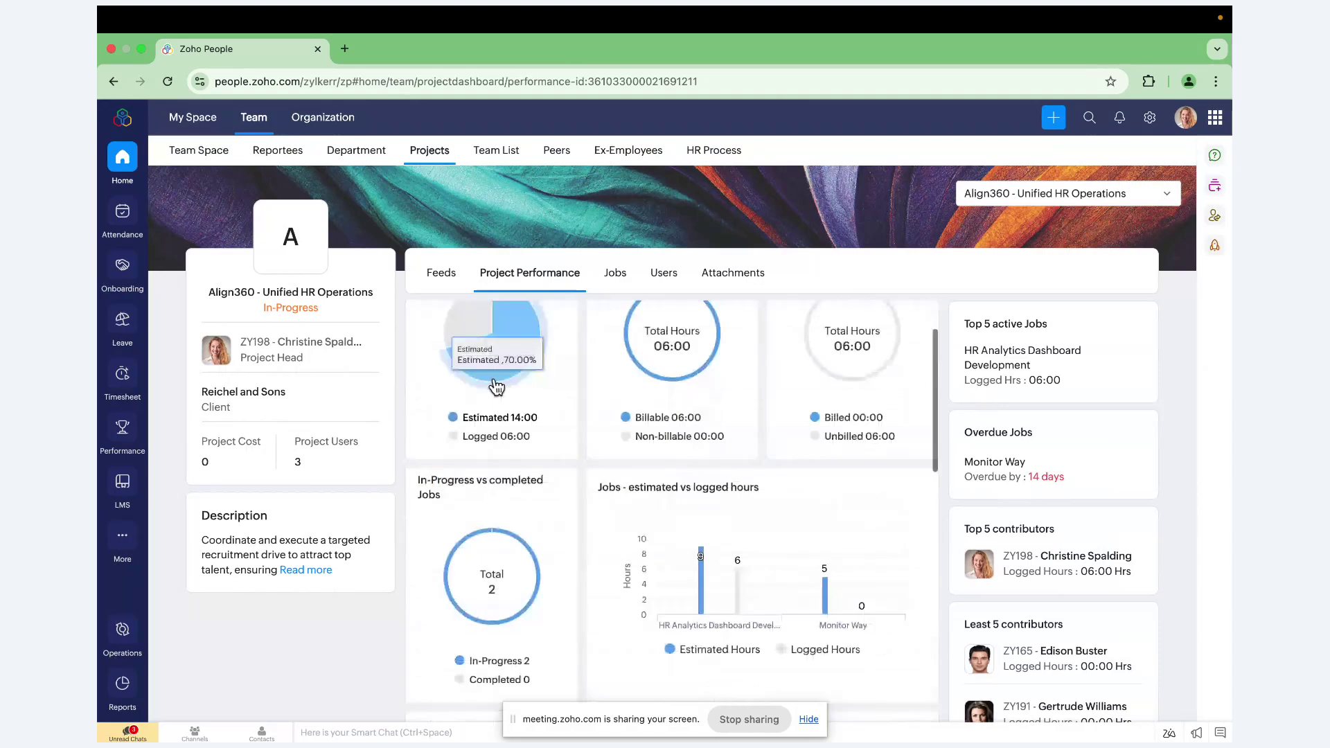
scroll(496, 385, "up", 2)
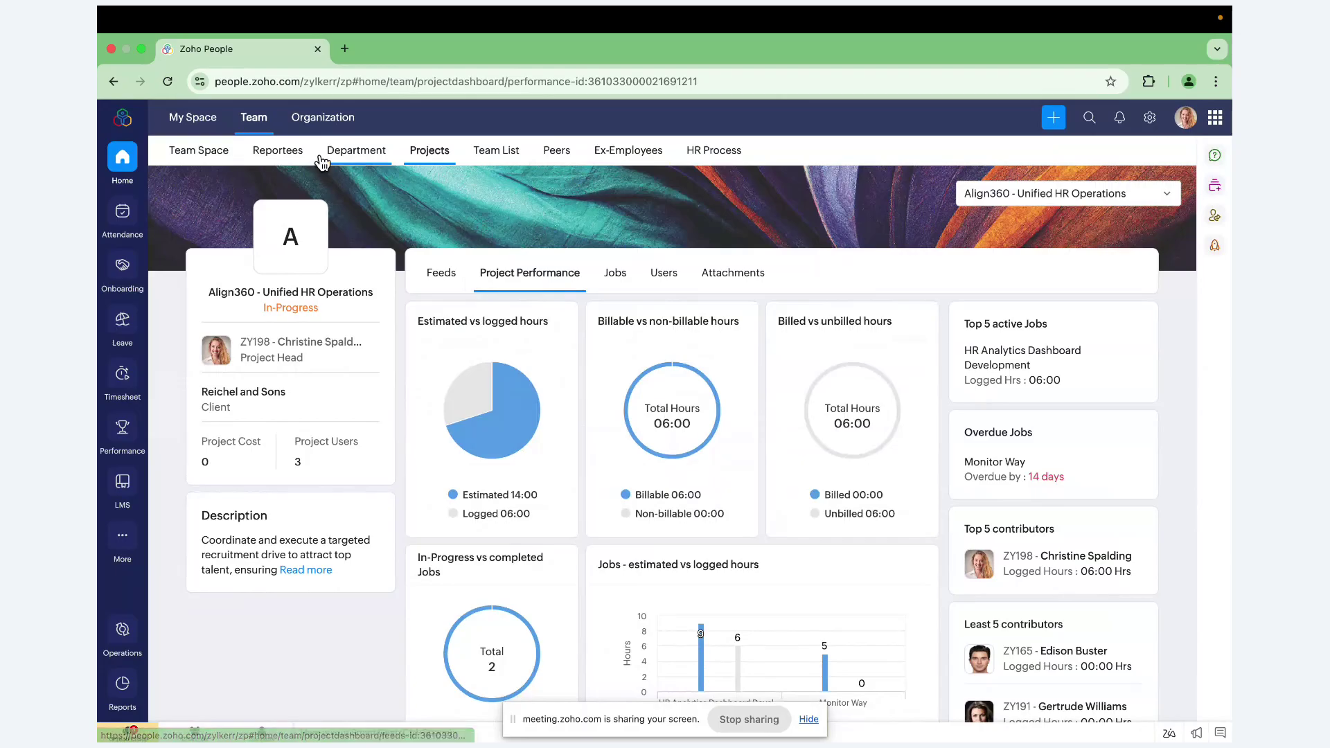
- View the organization's services, announcements, policies, employee tree and department directory in turn
left_click(348, 131)
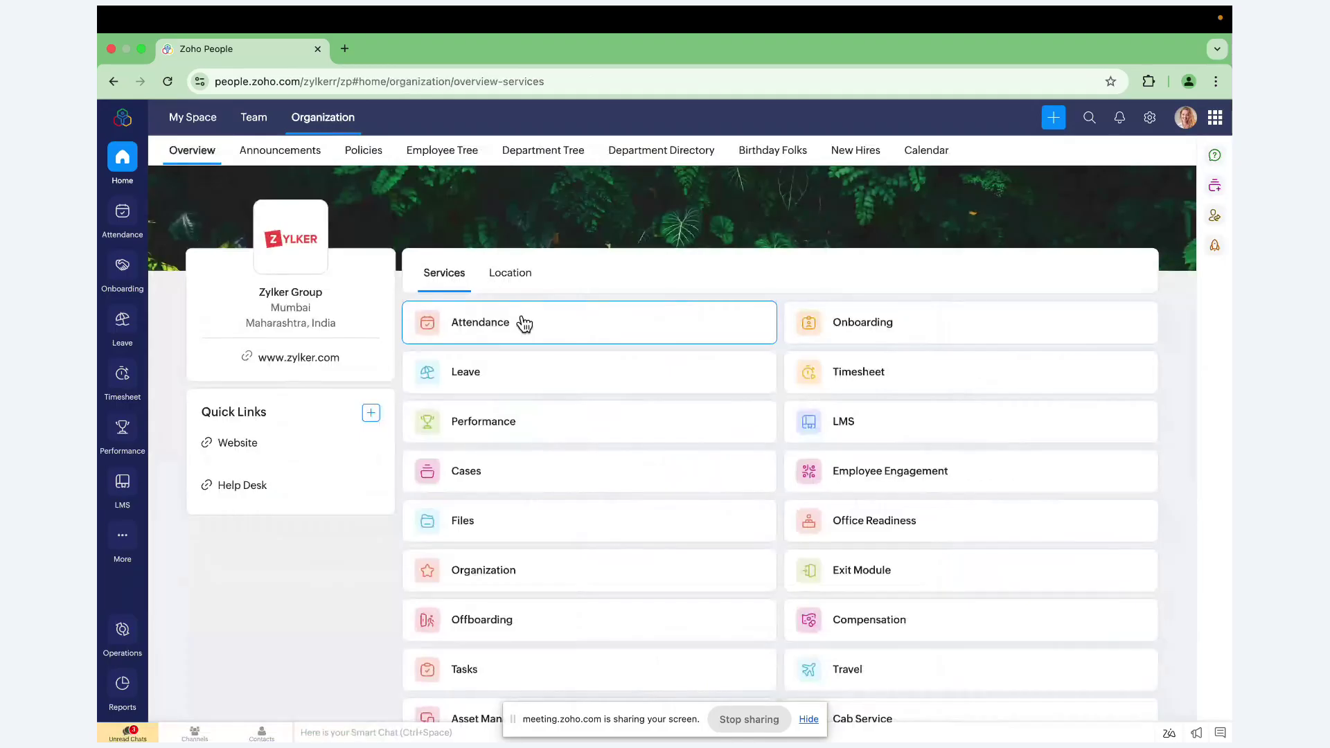
left_click(310, 165)
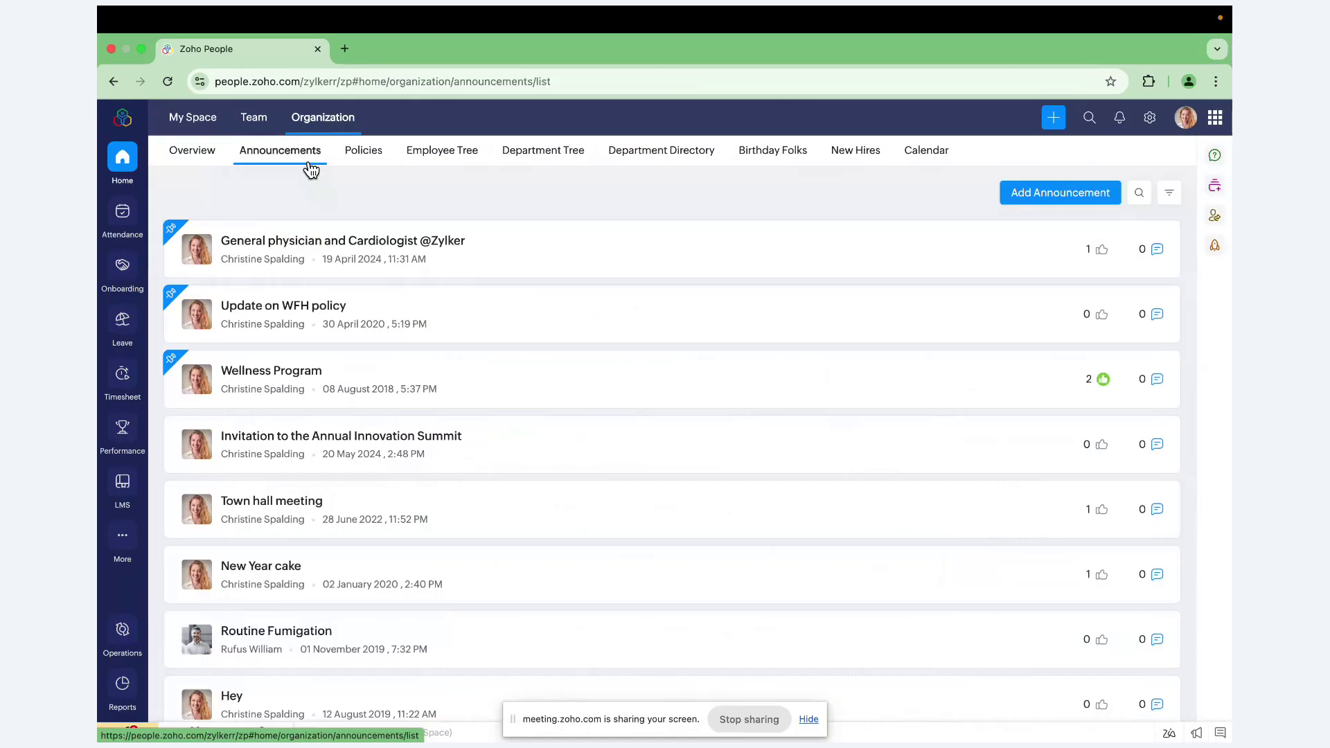
left_click(365, 154)
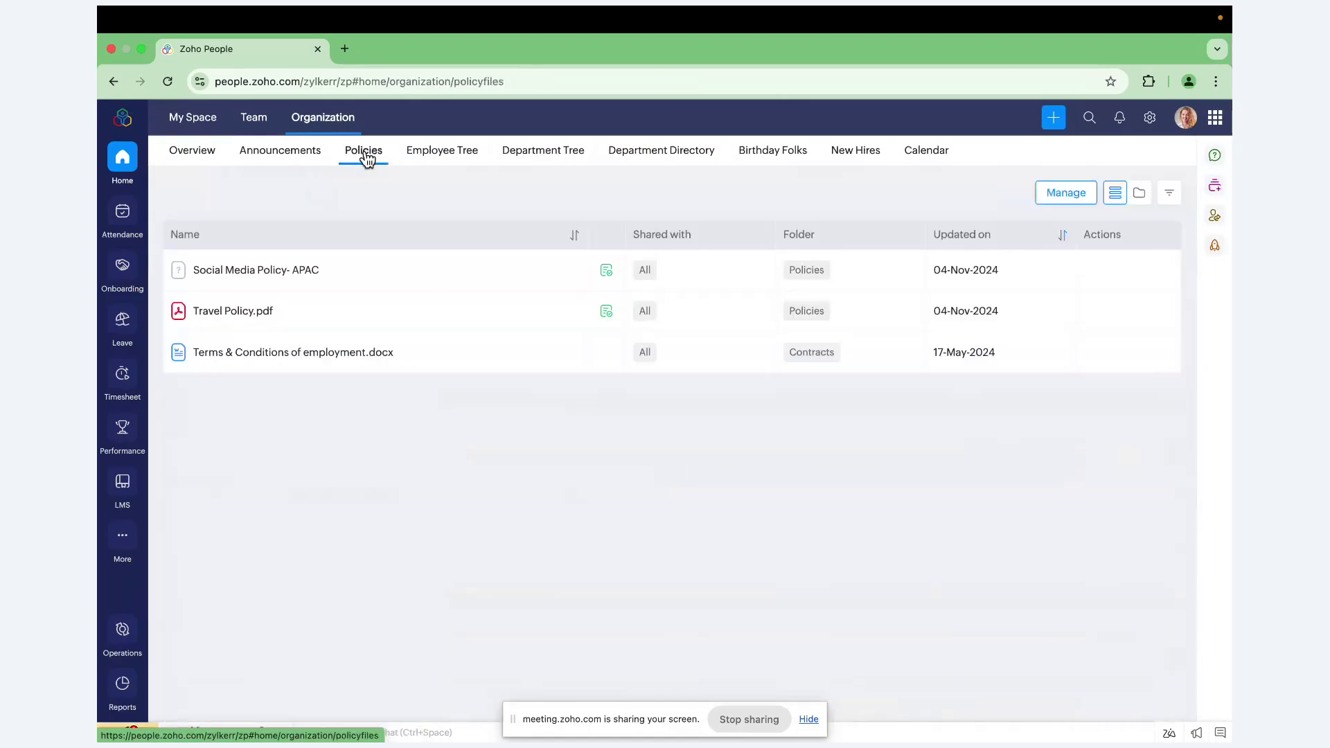
left_click(431, 153)
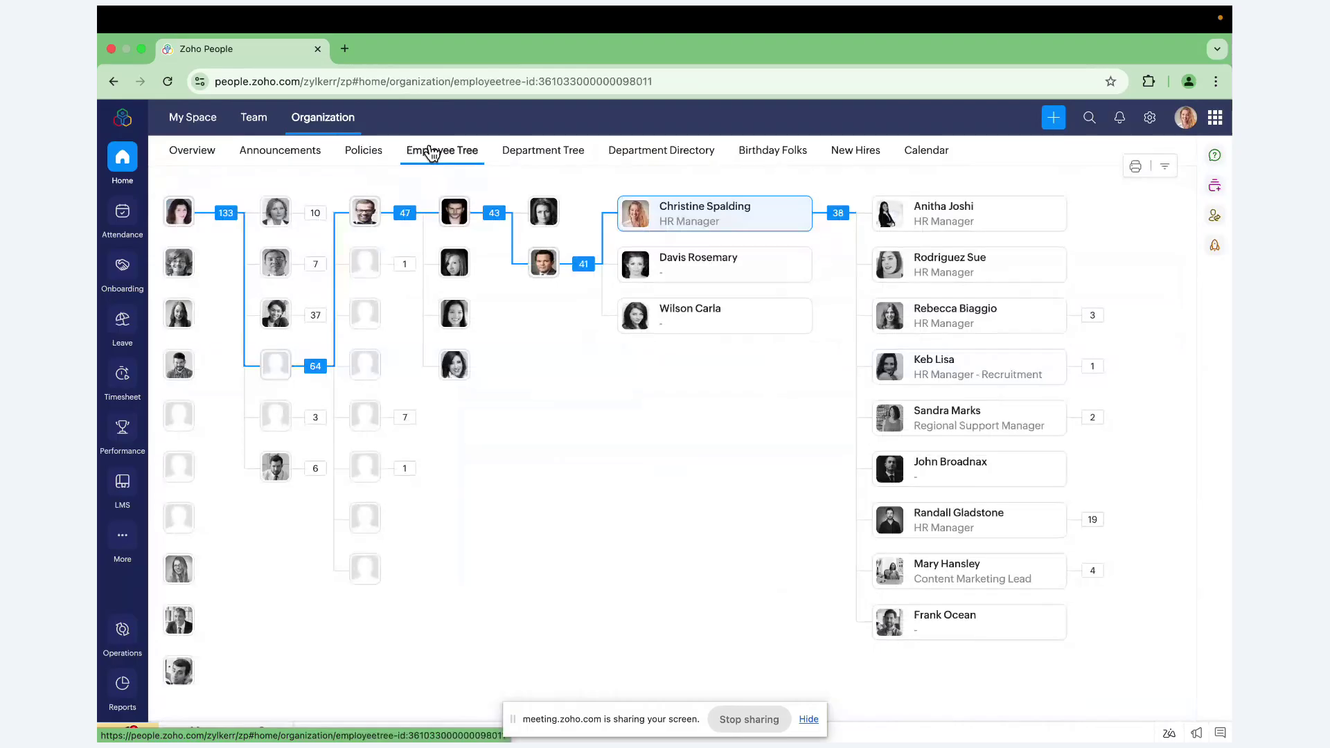
left_click(632, 152)
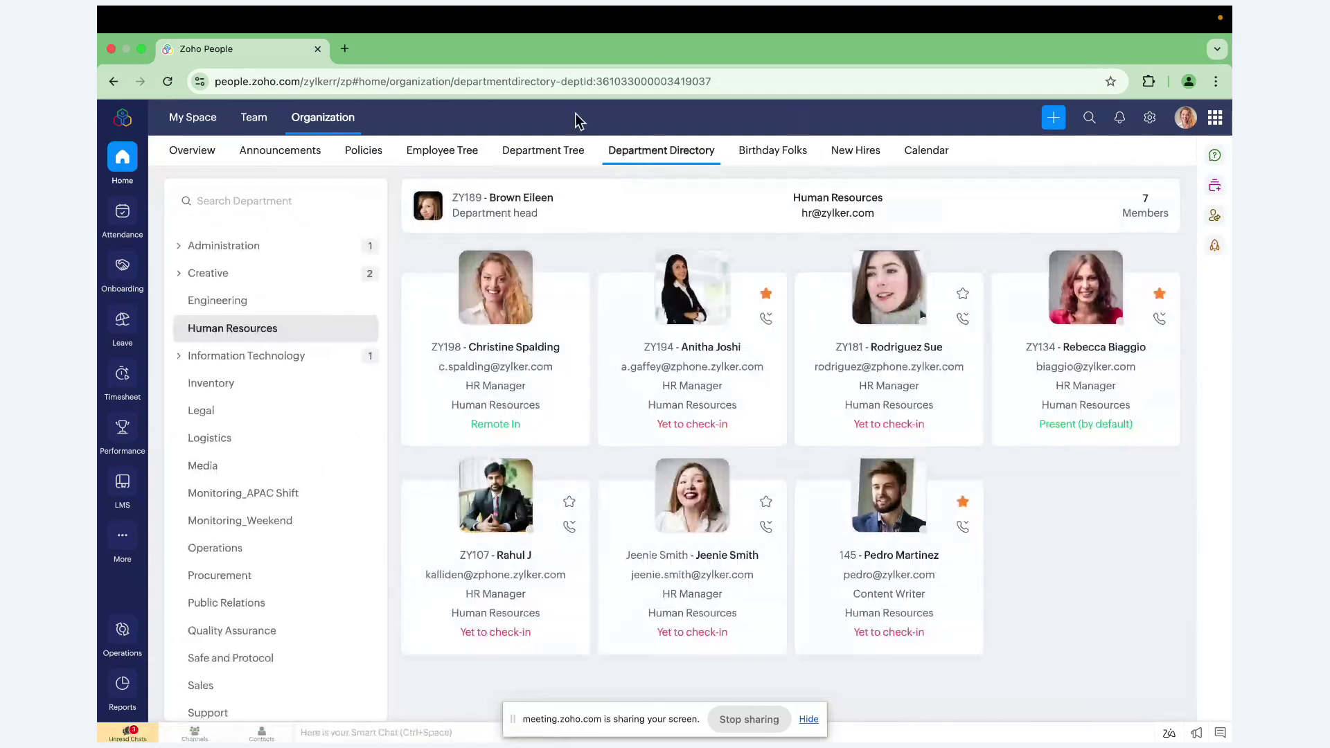
- Return to the My Space overview, and open the settings to view the available services and custom services
left_click(196, 119)
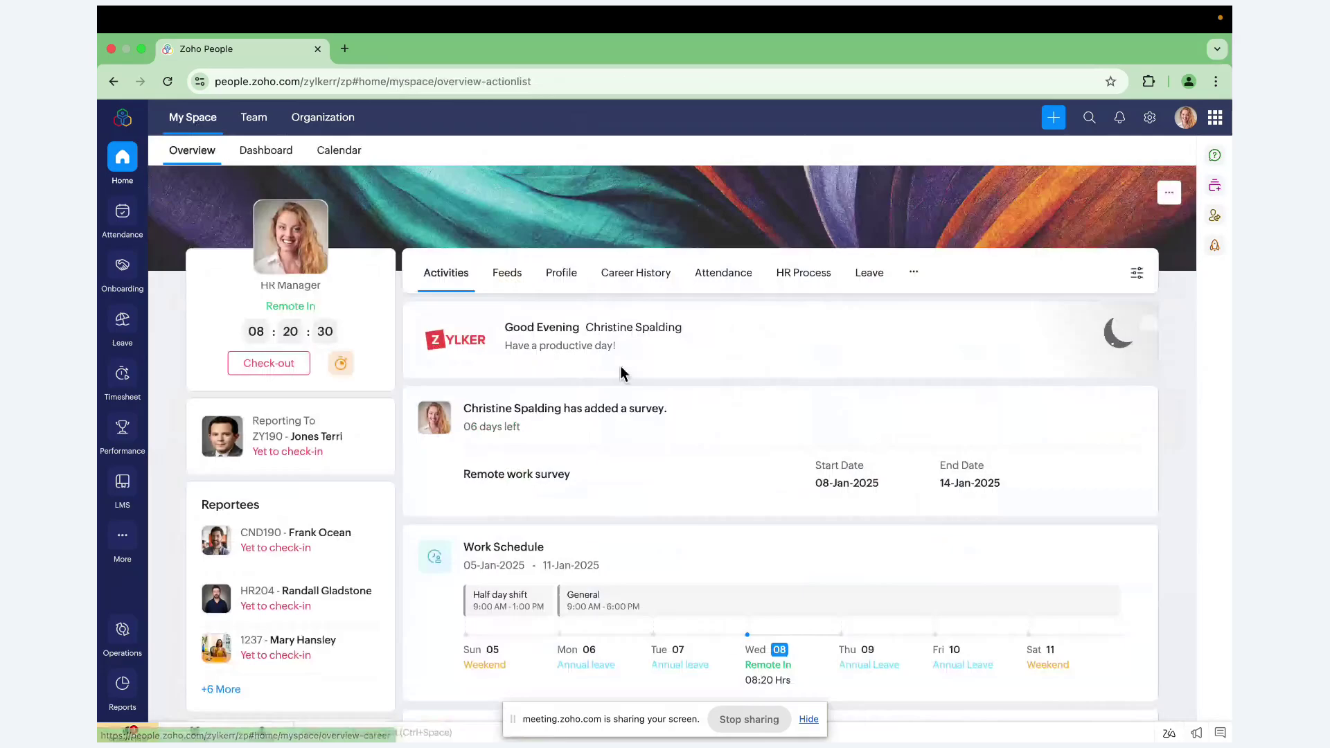
mouse_move(766, 387)
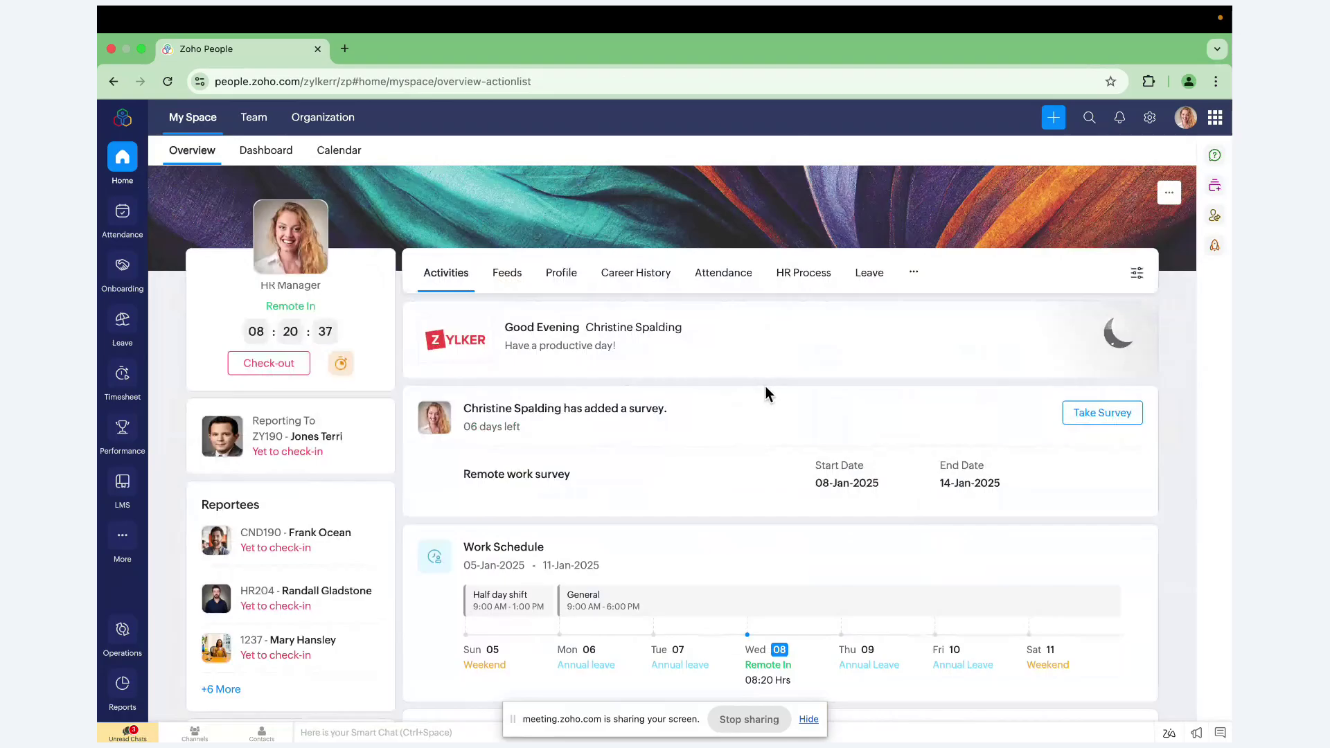
left_click(1150, 120)
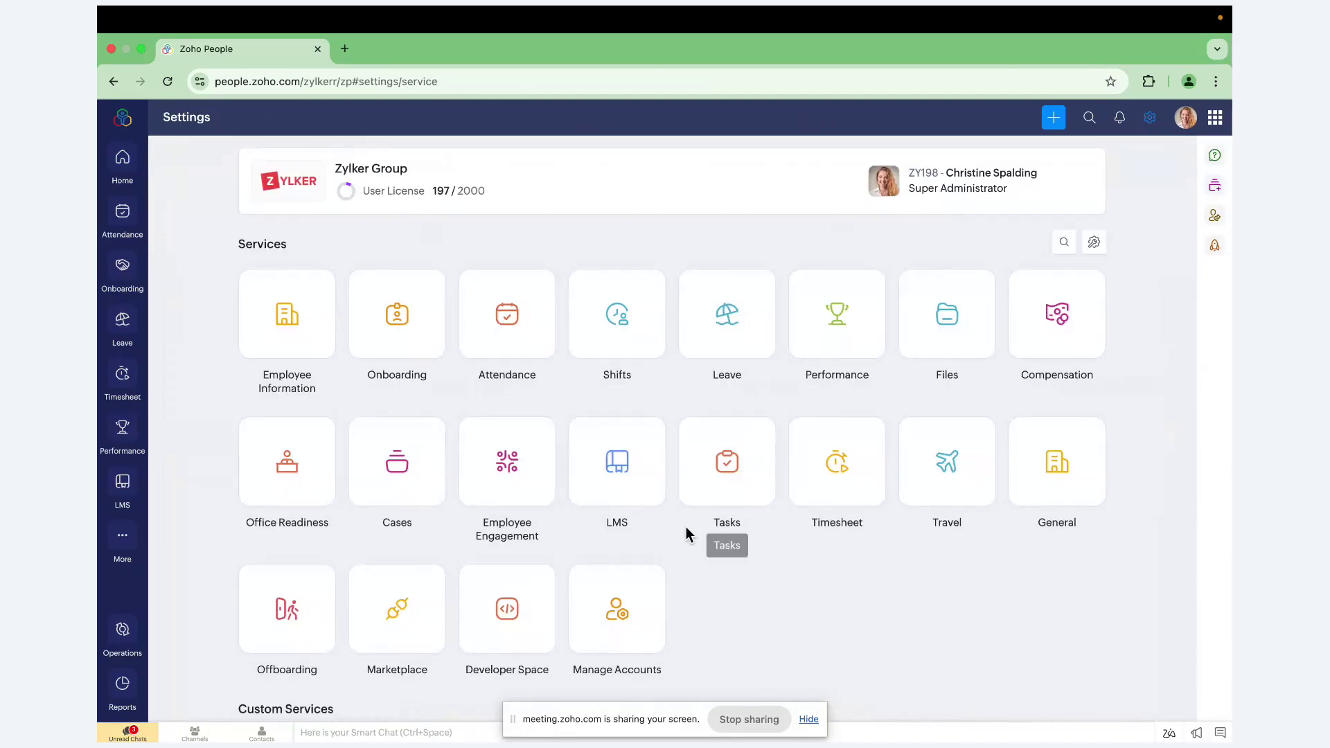
scroll(688, 530, "down", 1)
scroll(686, 526, "down", 3)
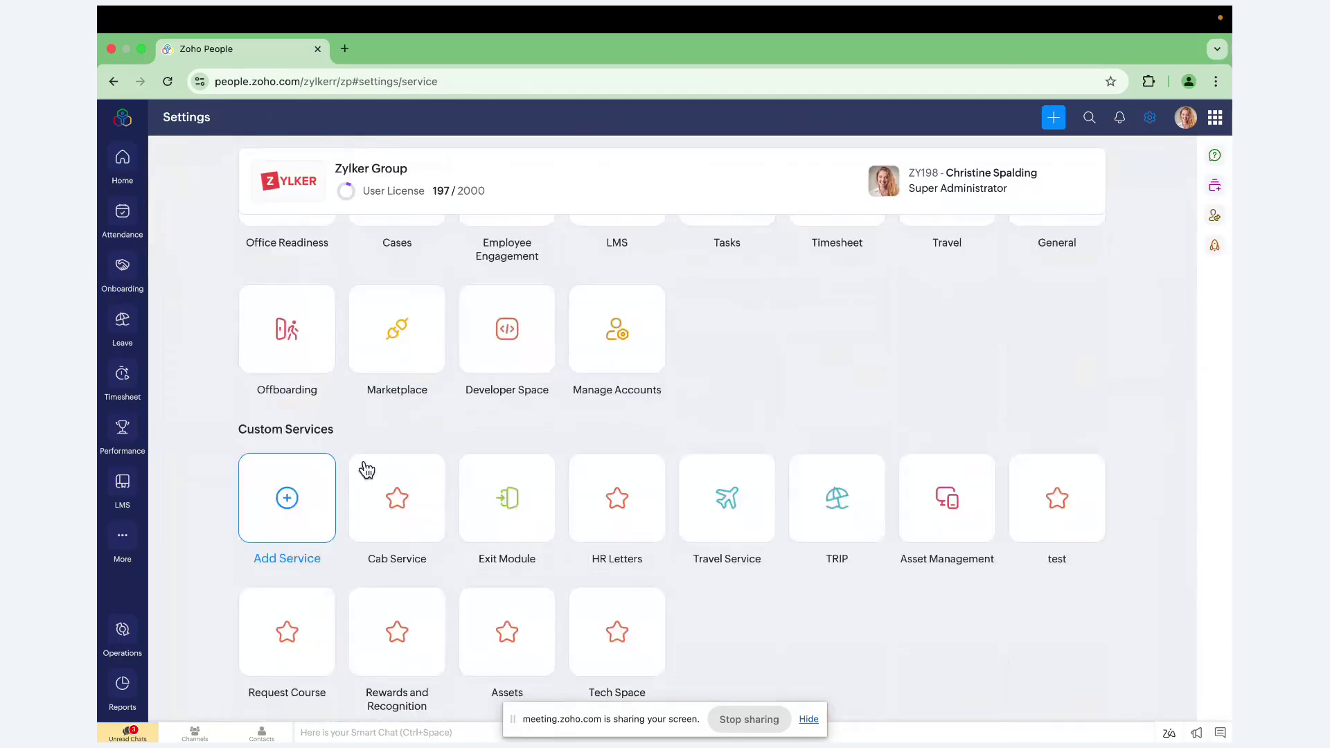
- Review the available services, open Manage Accounts, and view the sources from which users can be added
scroll(478, 387, "up", 4)
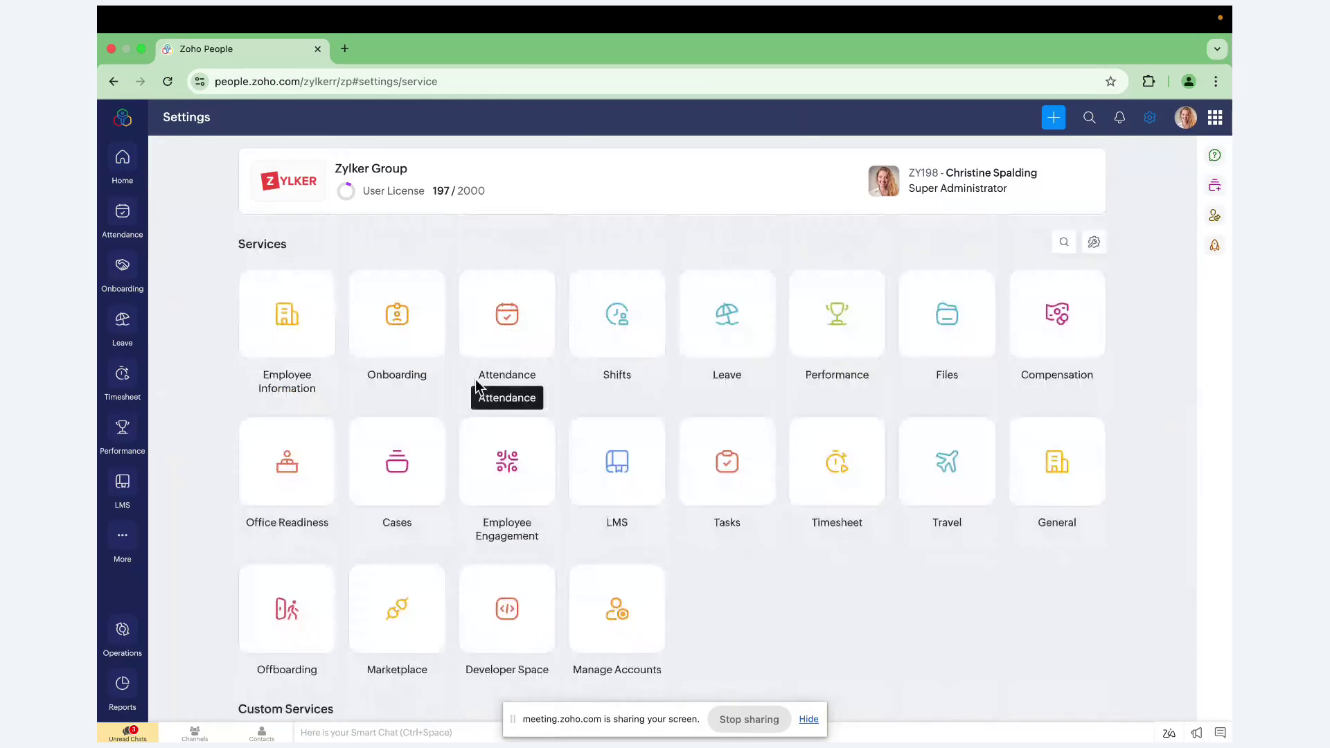
scroll(477, 388, "down", 4)
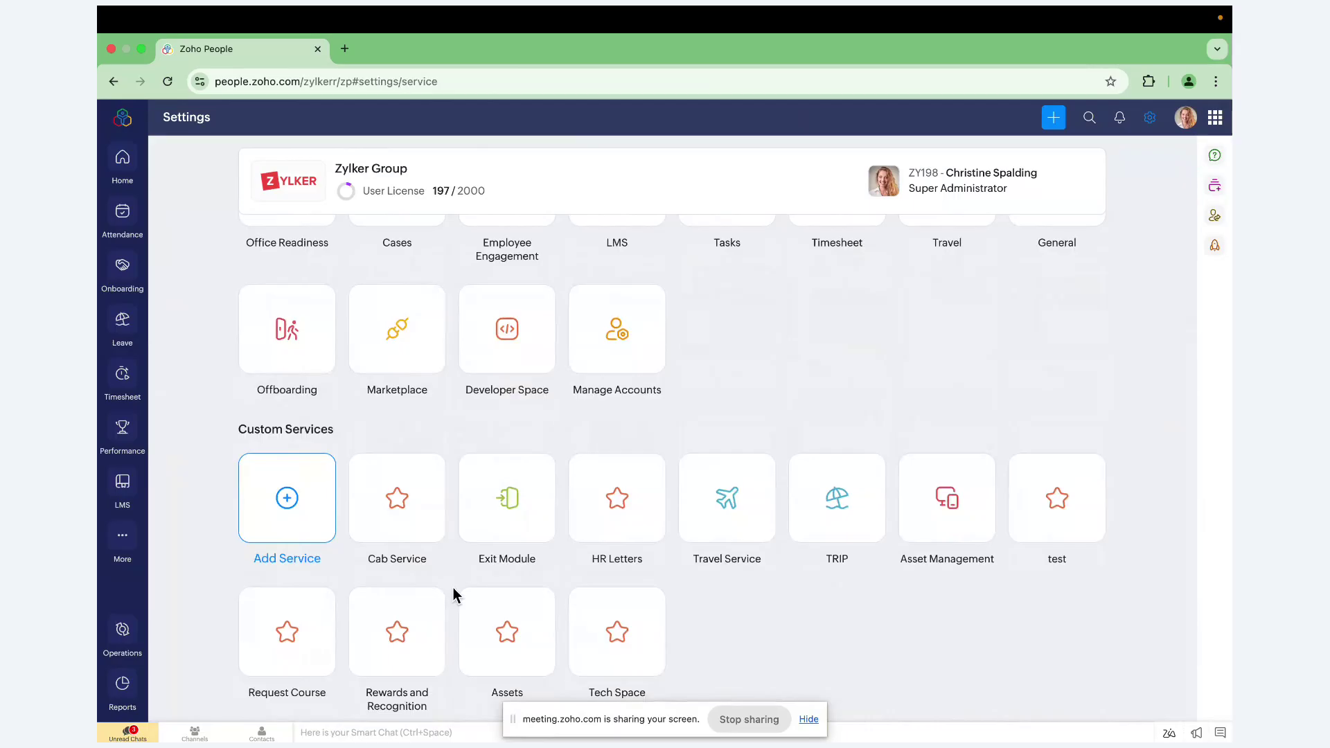
scroll(518, 374, "up", 1)
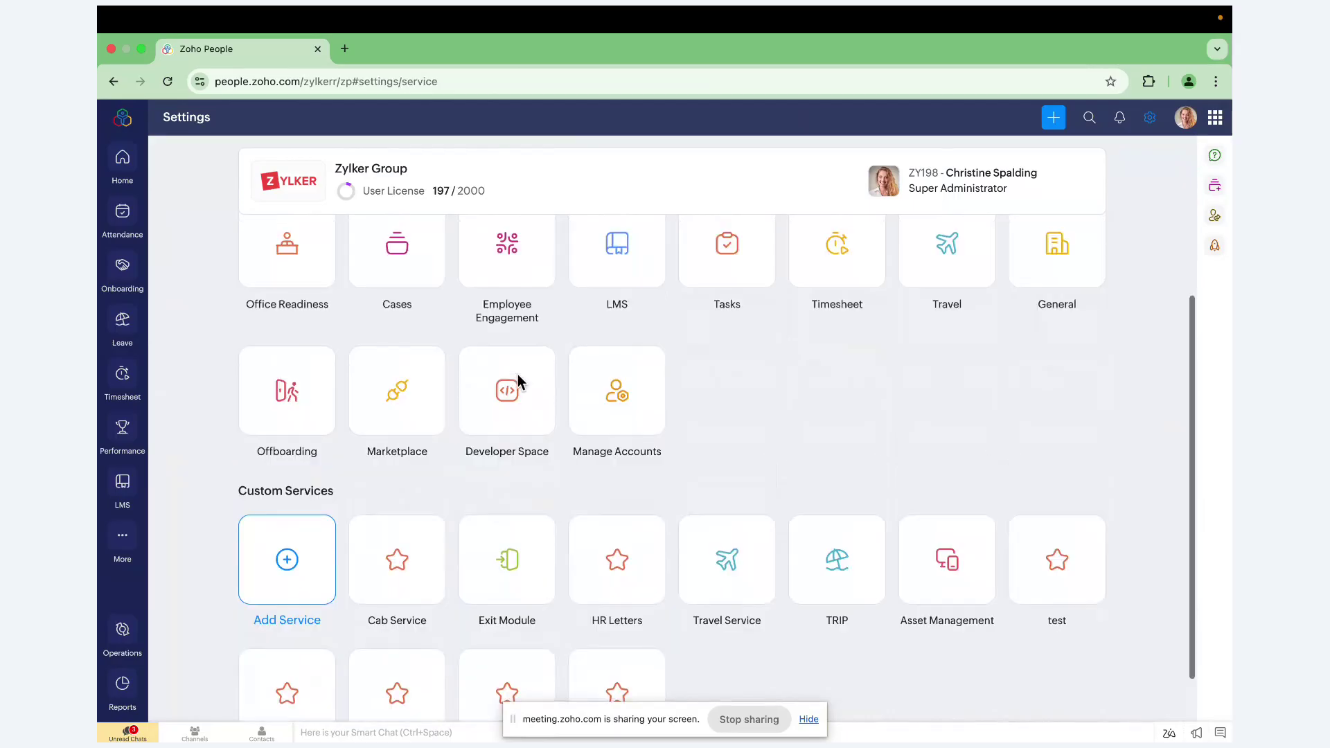
scroll(517, 374, "up", 3)
left_click(627, 625)
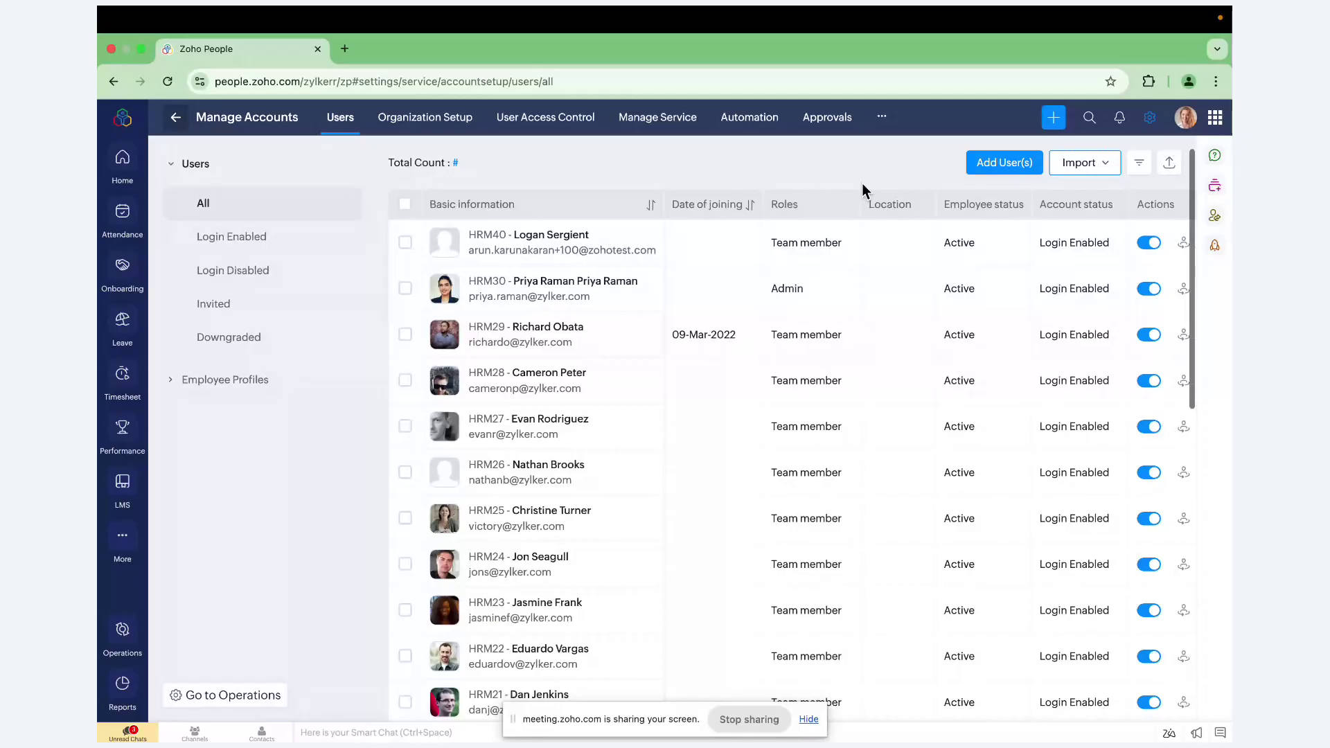
left_click(1016, 167)
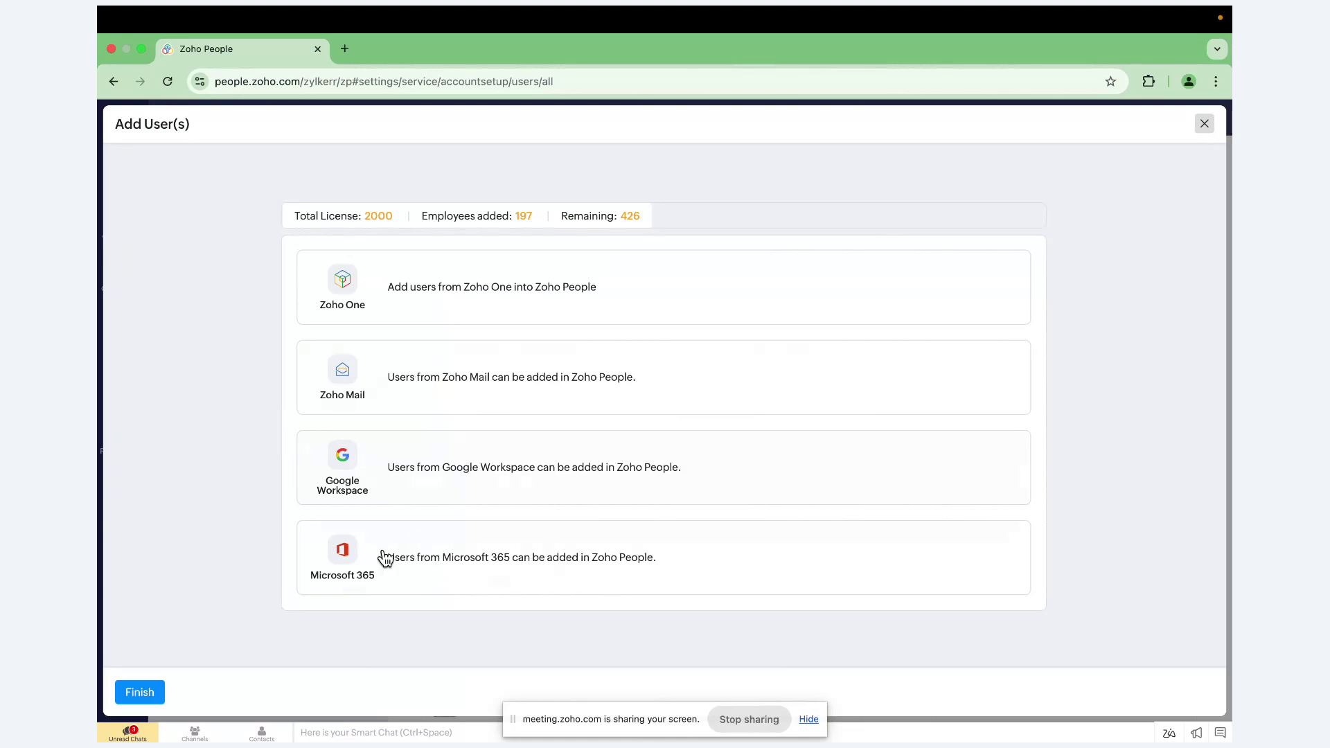
left_click(1204, 123)
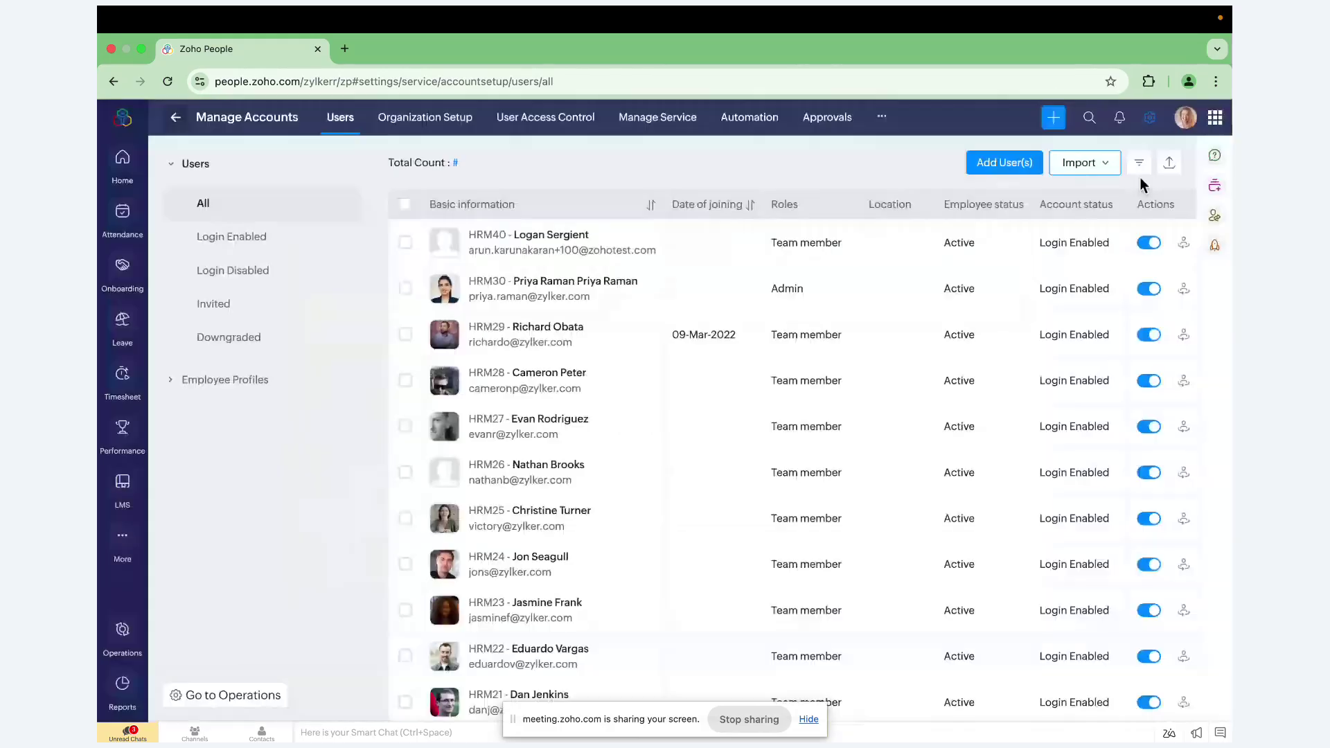
- View the import options for users, and show the list of all employee profiles
left_click(1091, 165)
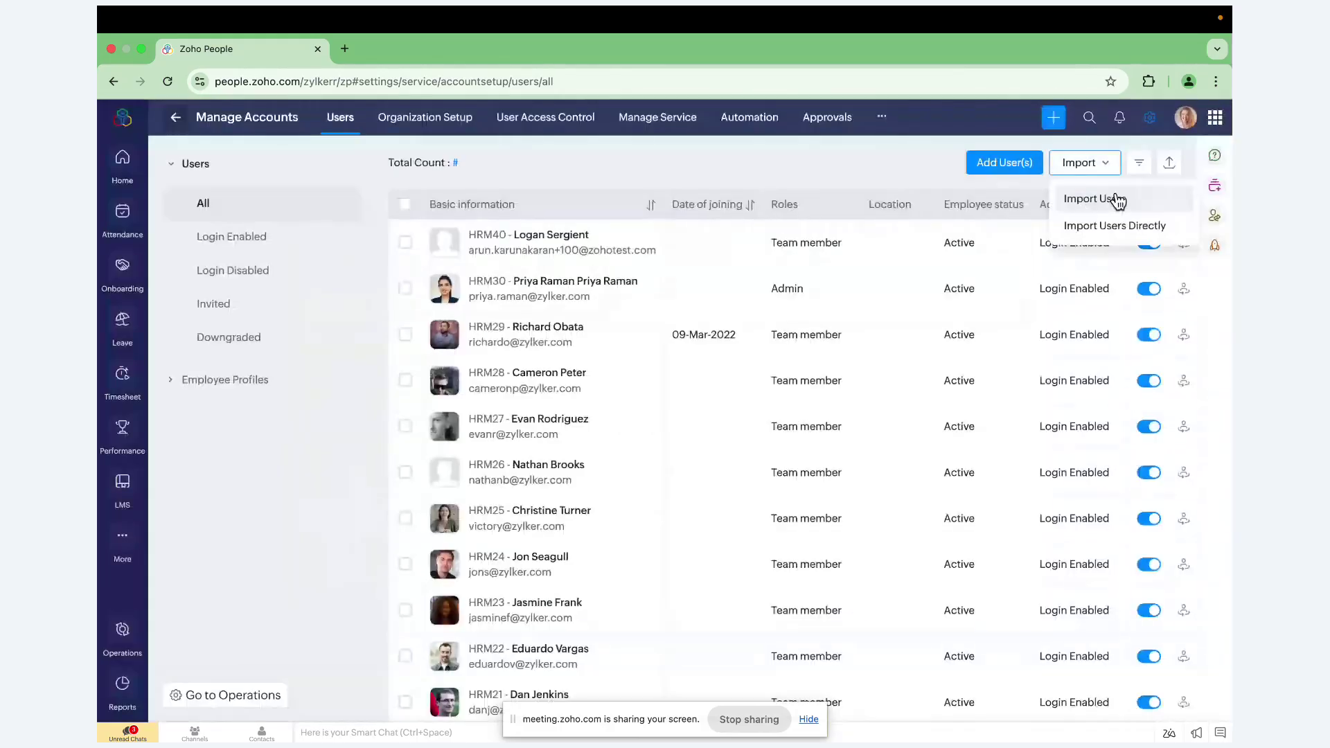
left_click(913, 166)
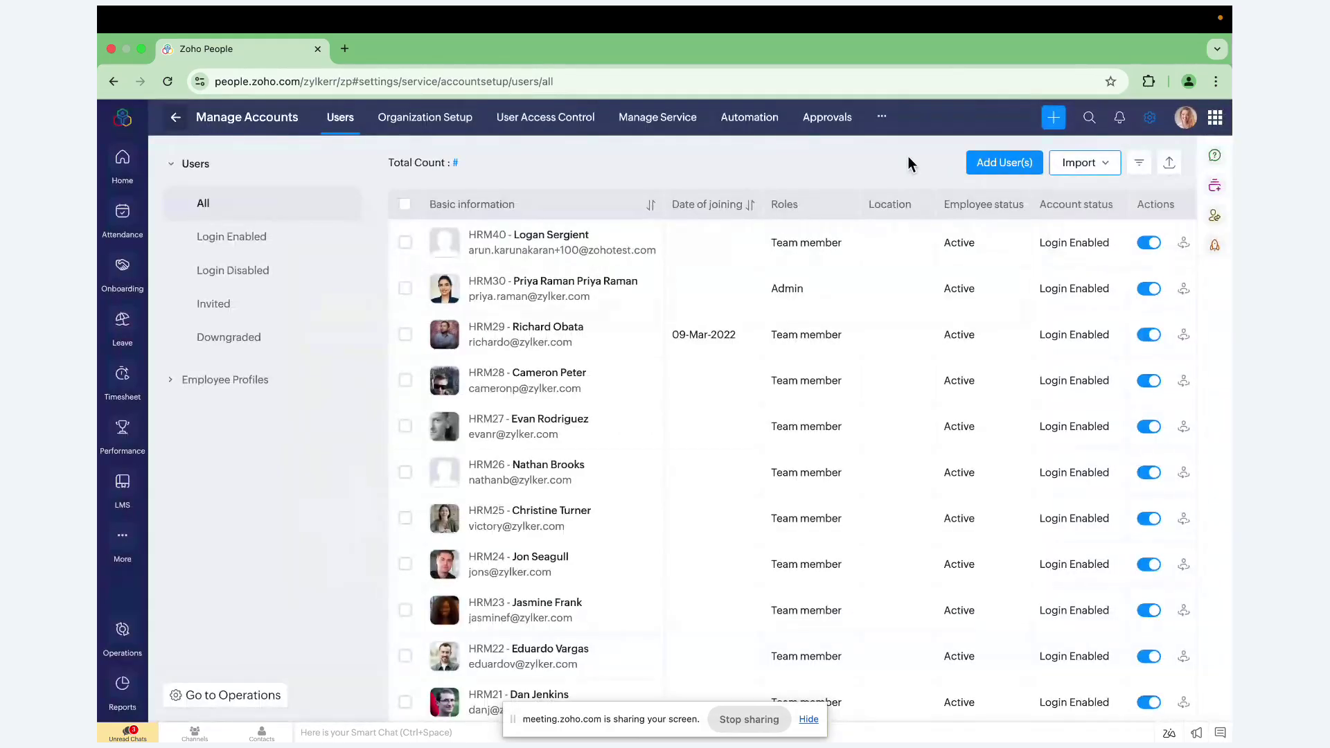
left_click(248, 377)
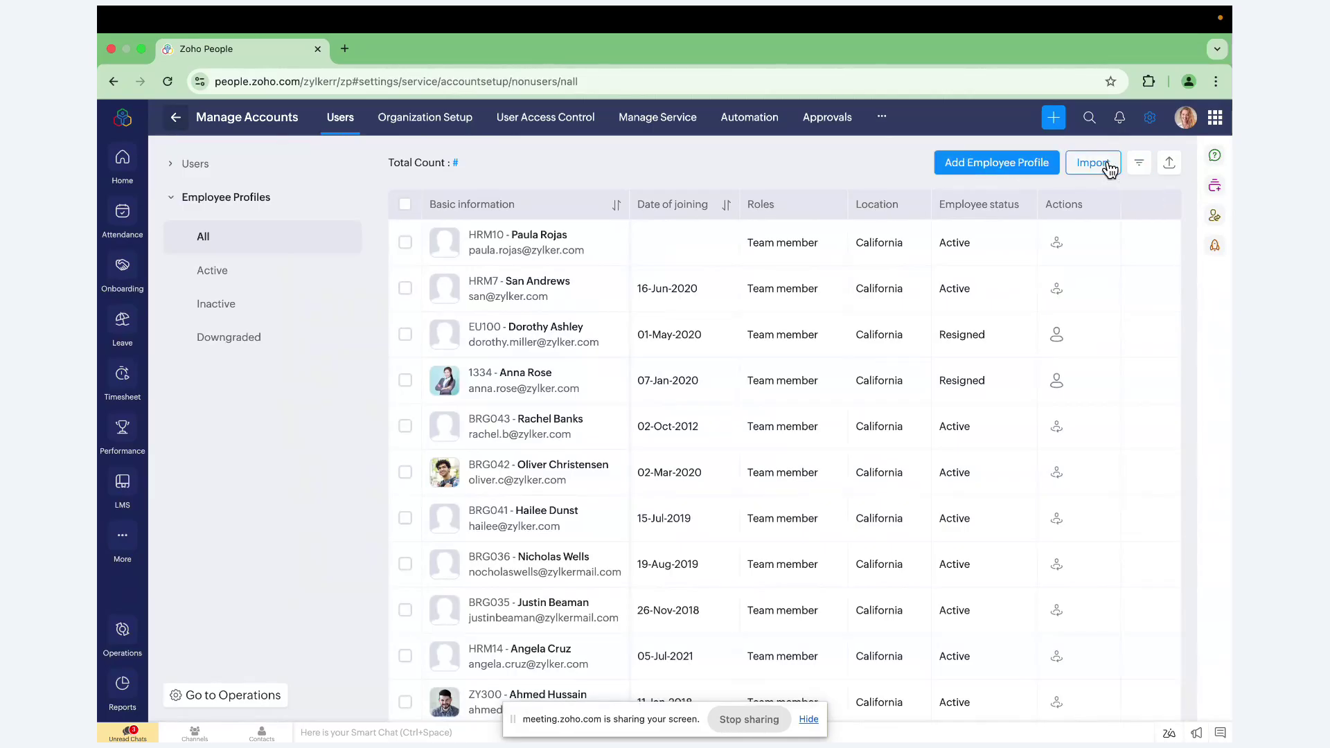
- View the organization's basic details in the Organization Setup of Manage Accounts
left_click(428, 131)
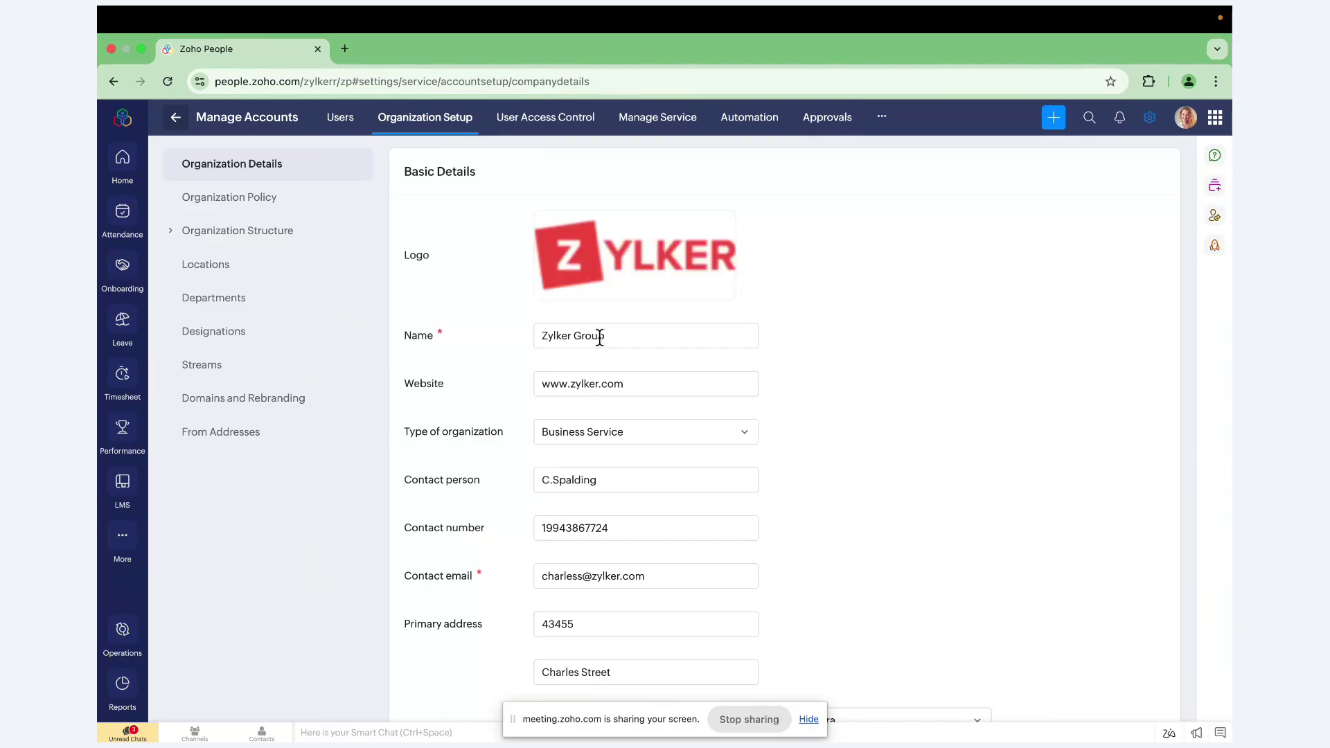
scroll(601, 336, "down", 2)
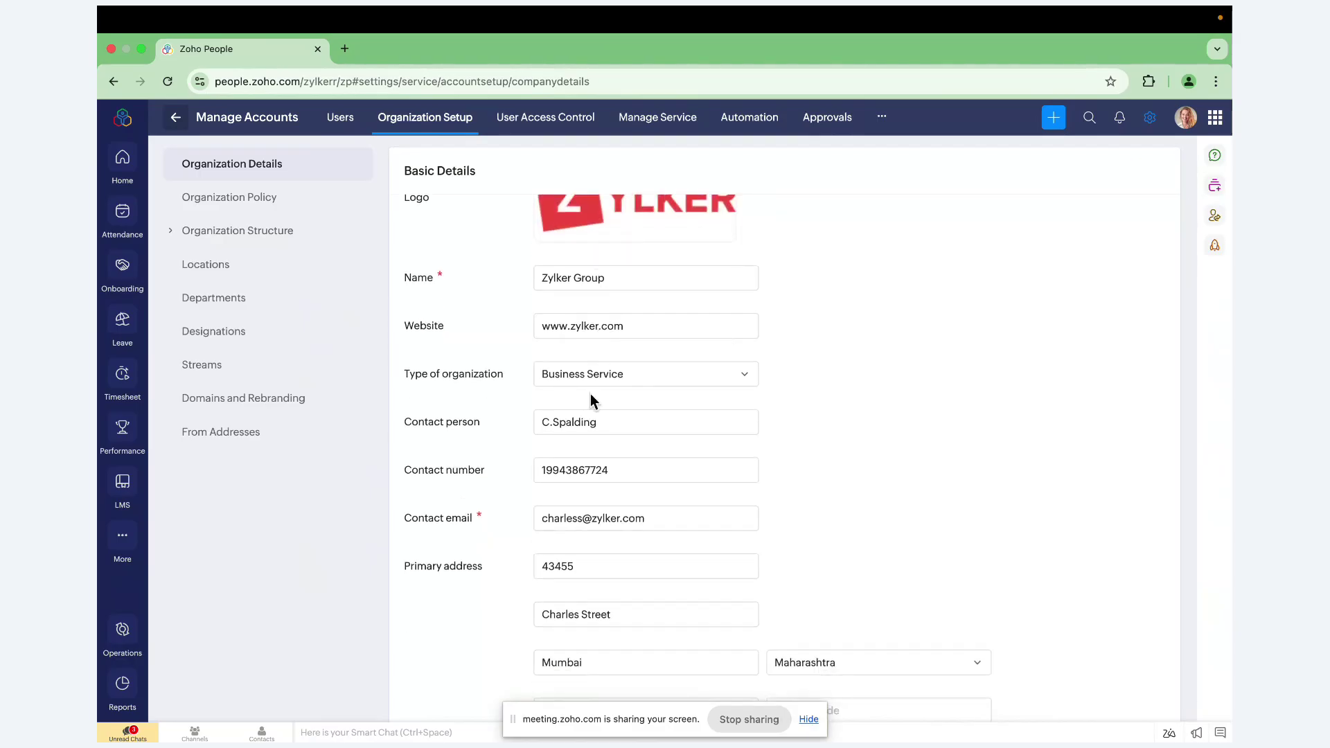
scroll(590, 399, "down", 1)
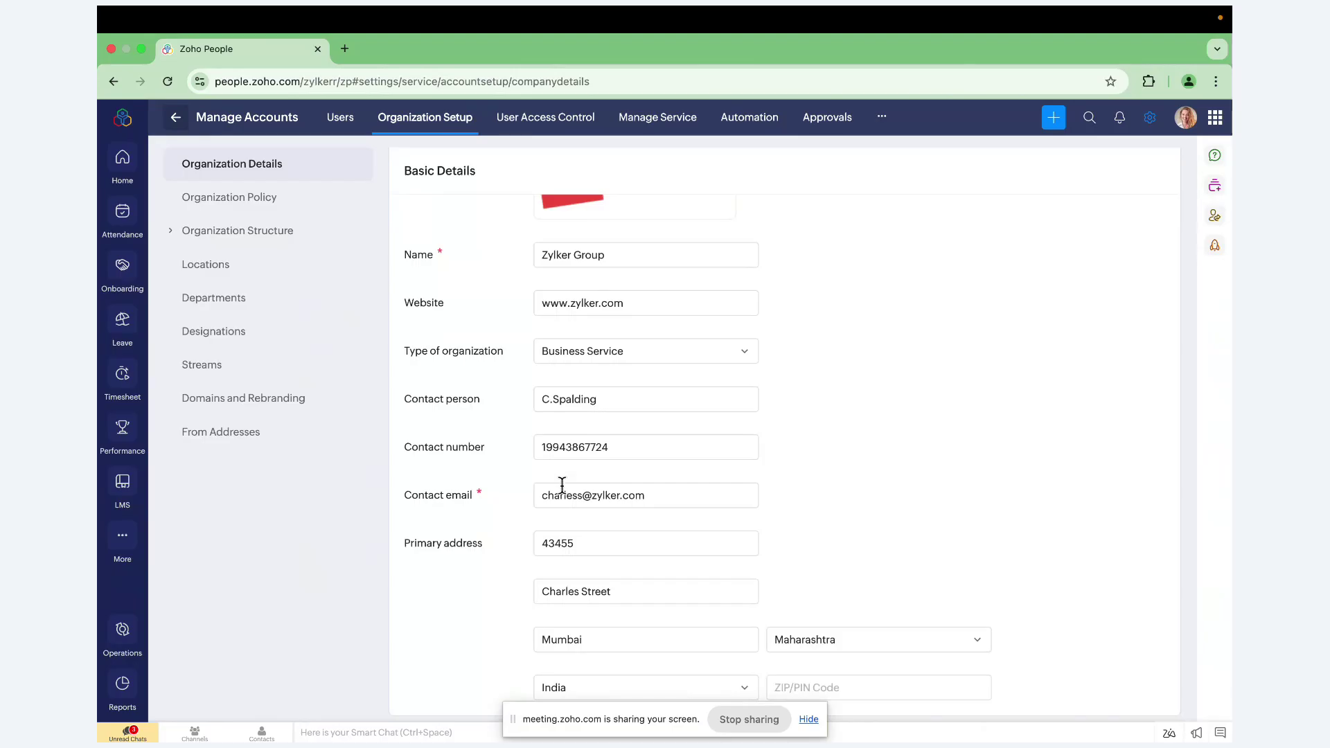
- View the general roles and the list of administrators under User Access Control
left_click(520, 133)
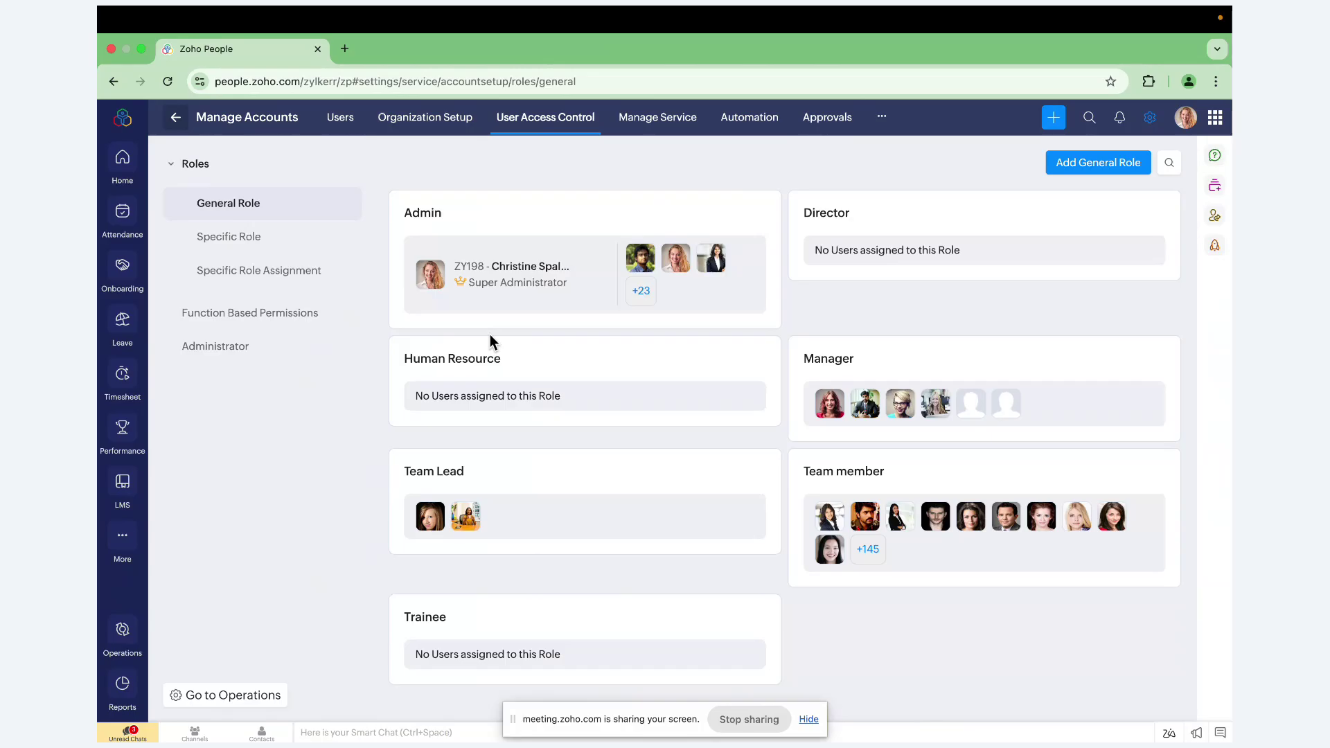
mouse_move(499, 349)
left_click(242, 347)
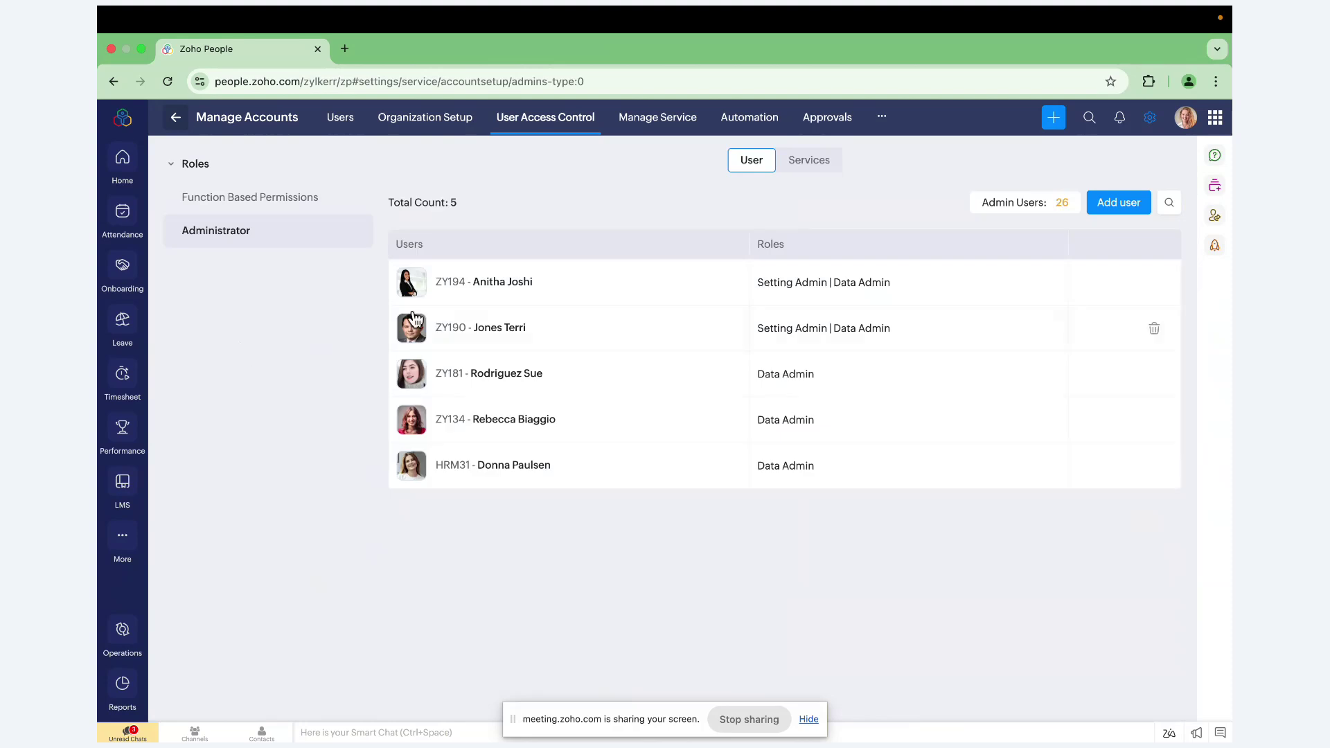
- Examine the first administrator's service permissions and the location choices for Timesheet data, and close the permissions without changing them
left_click(521, 282)
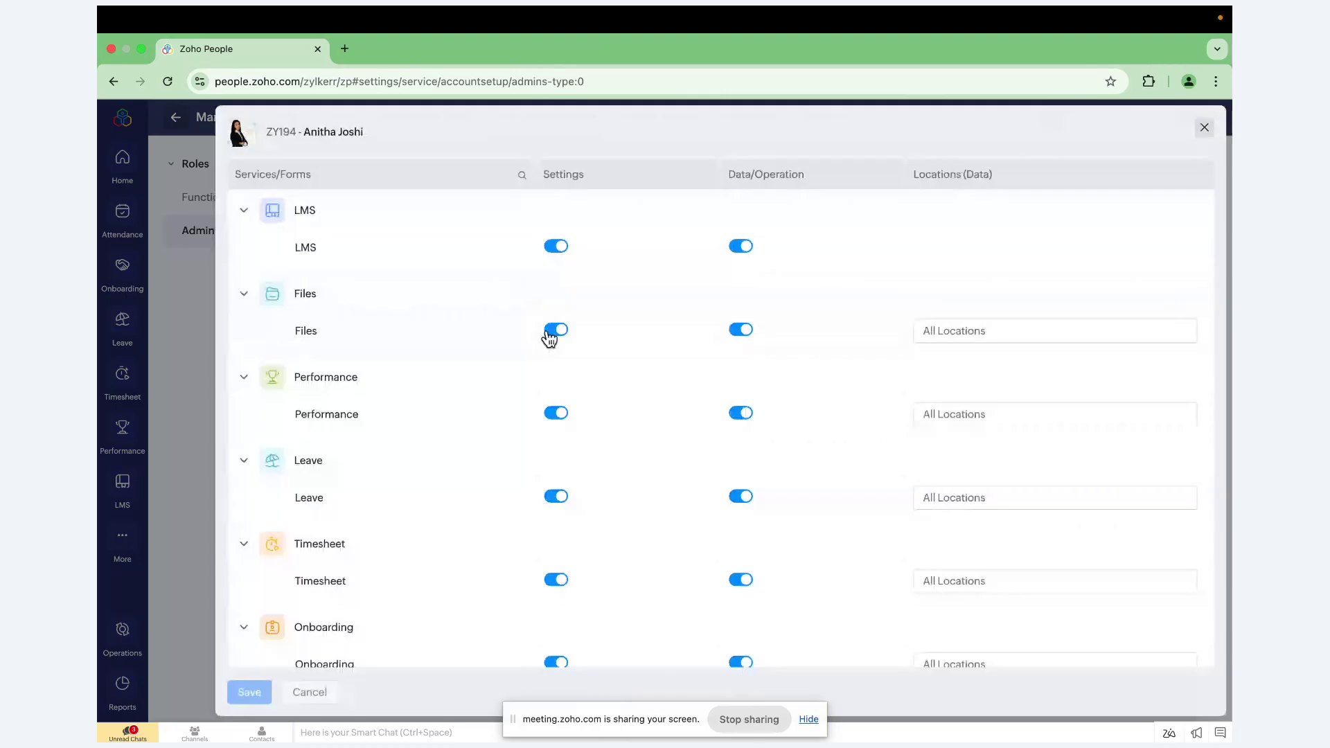
scroll(549, 338, "down", 2)
scroll(550, 338, "down", 15)
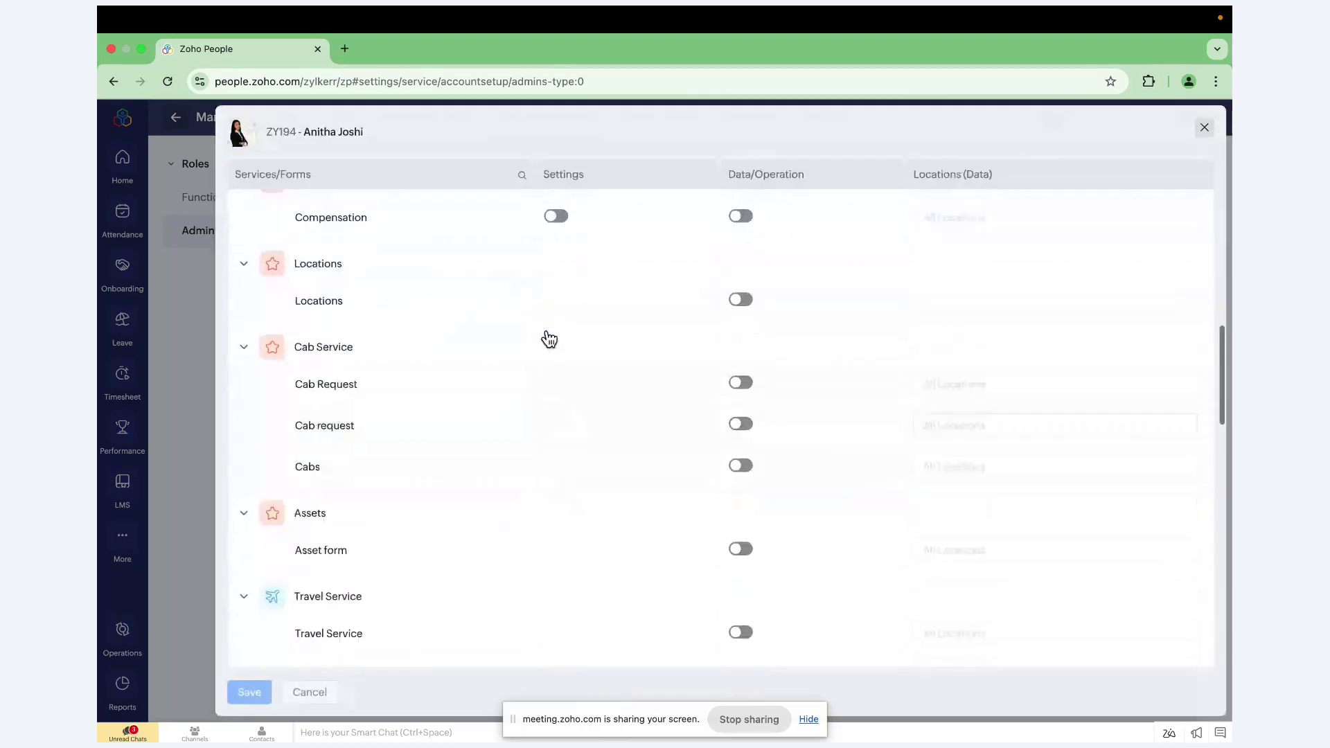
scroll(550, 338, "up", 4)
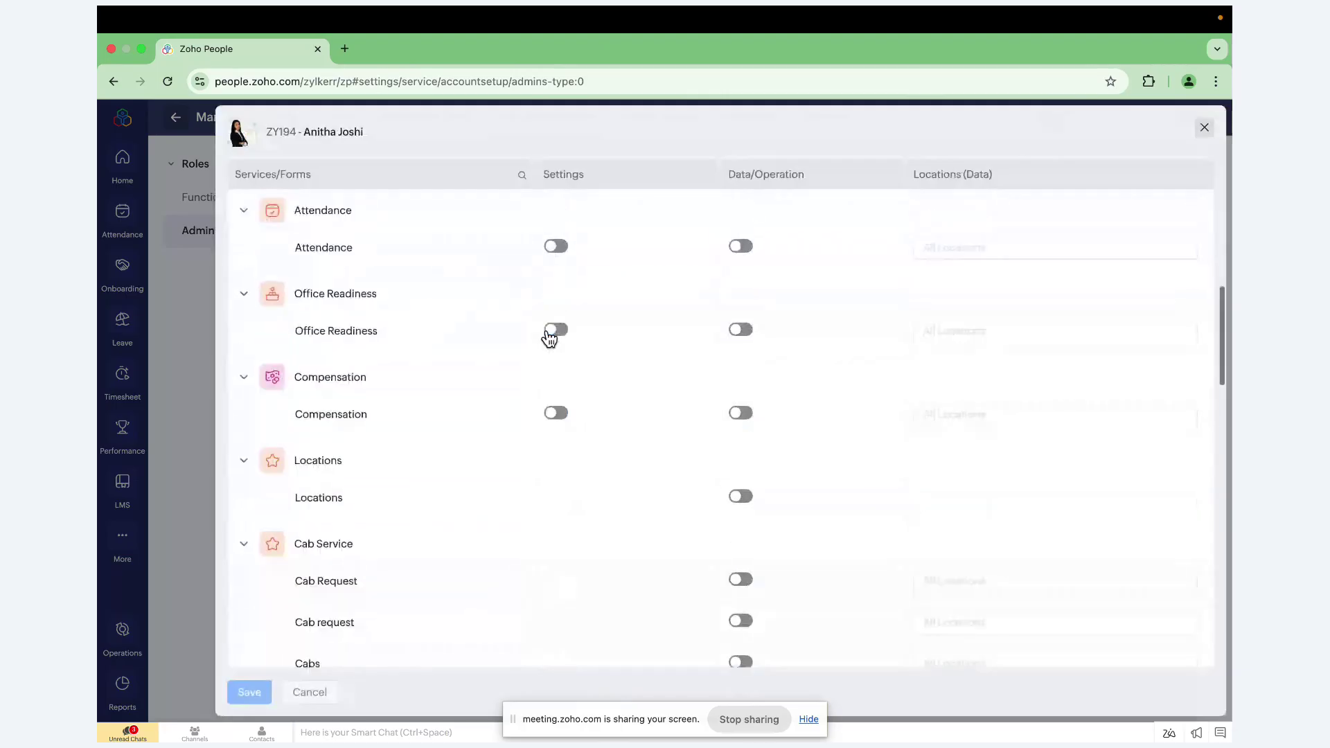
scroll(550, 338, "up", 9)
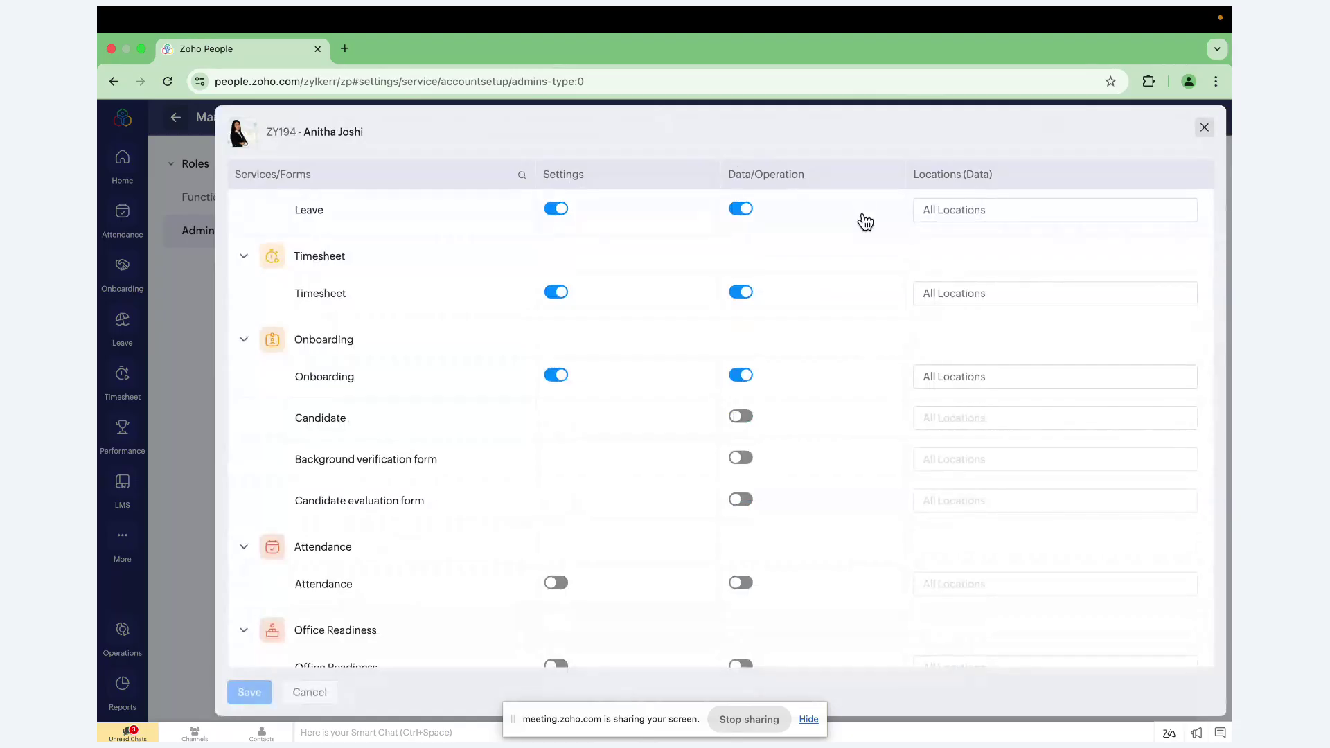
left_click(959, 288)
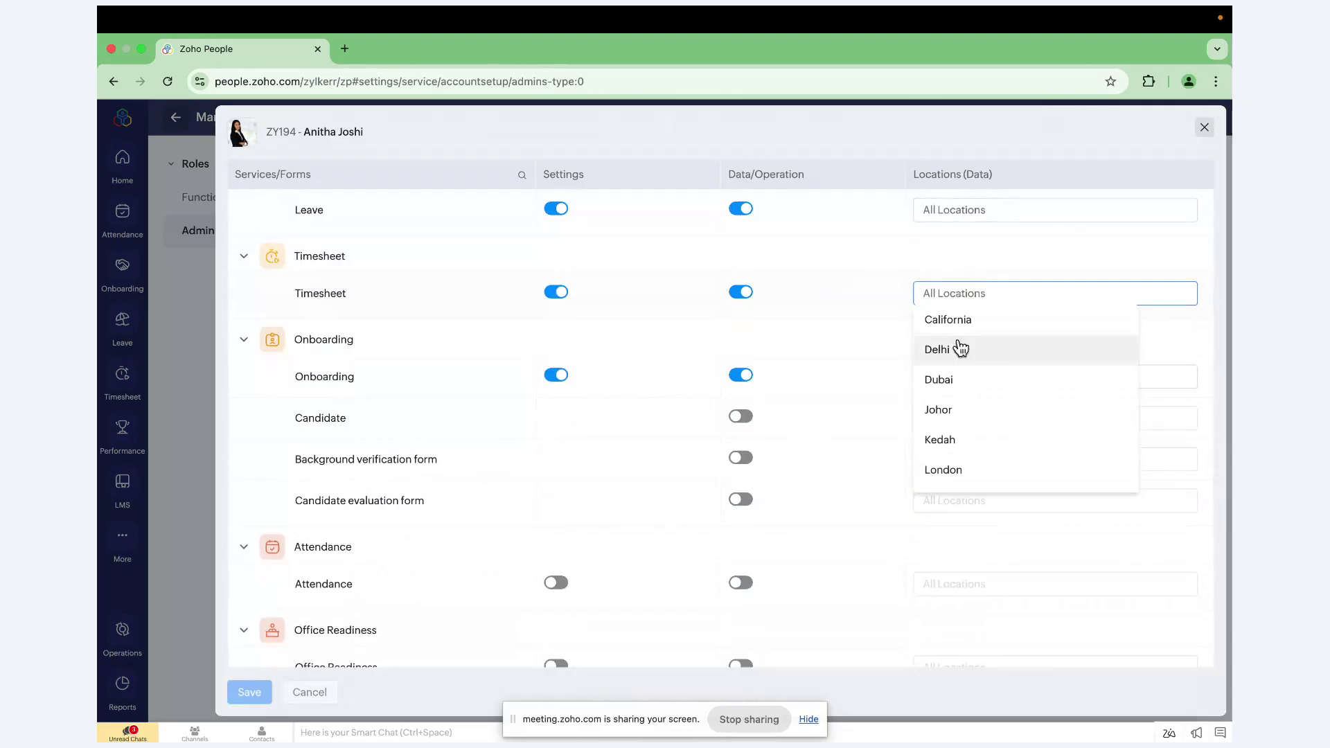
left_click(1005, 282)
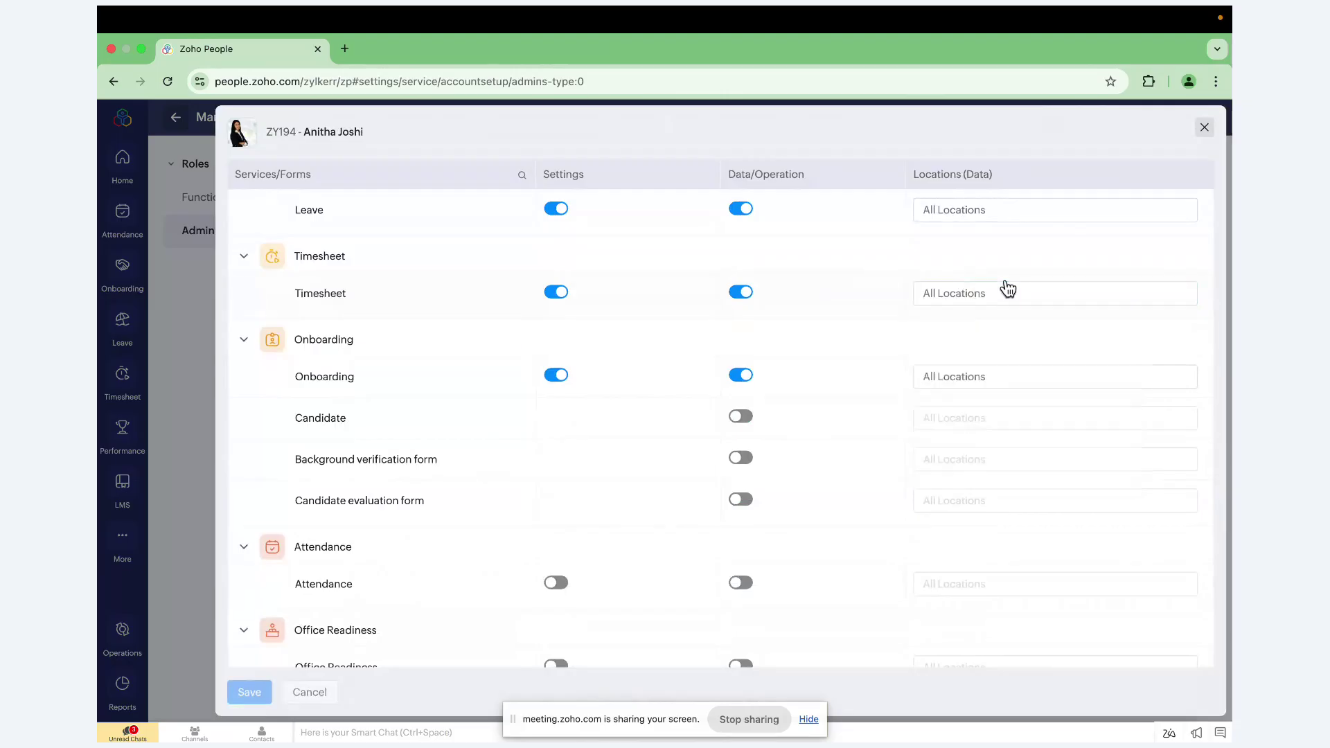
left_click(1206, 128)
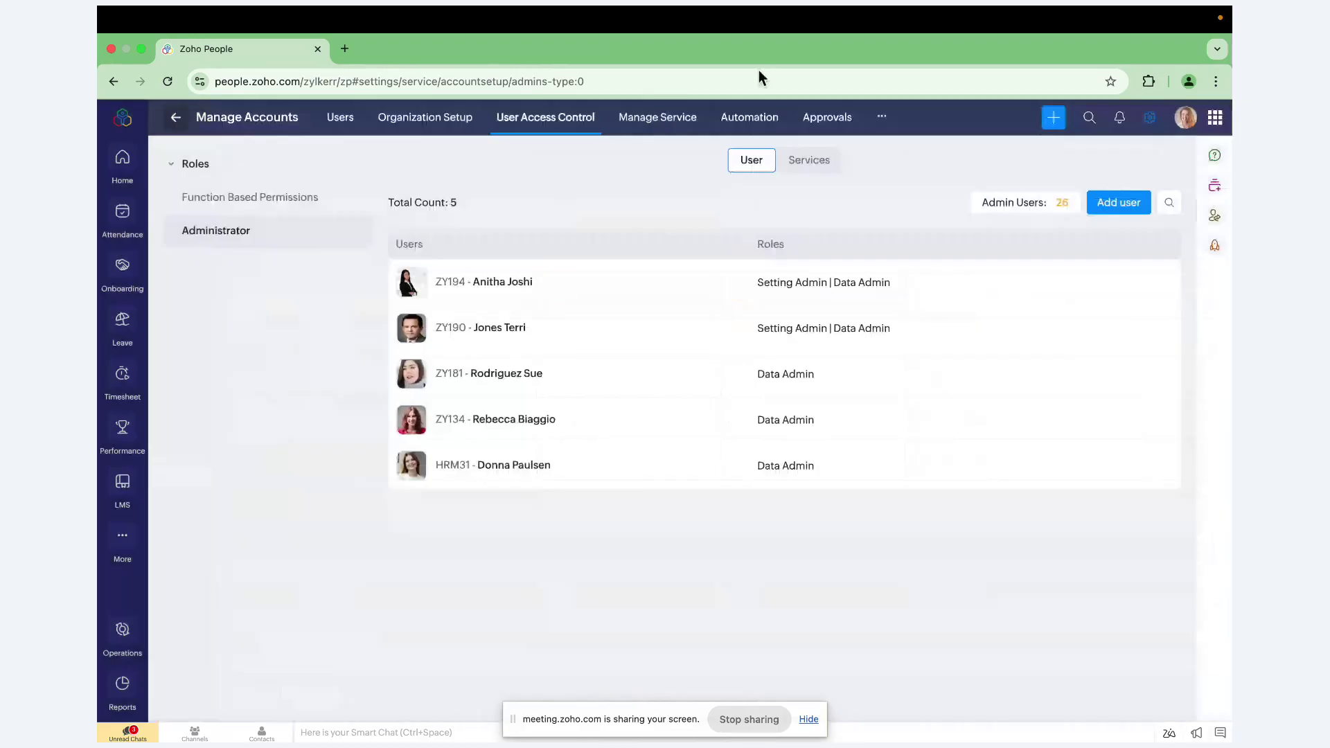
- Return to the service settings, and view the Basic Details and Employee ID policies of Employee Information
left_click(176, 119)
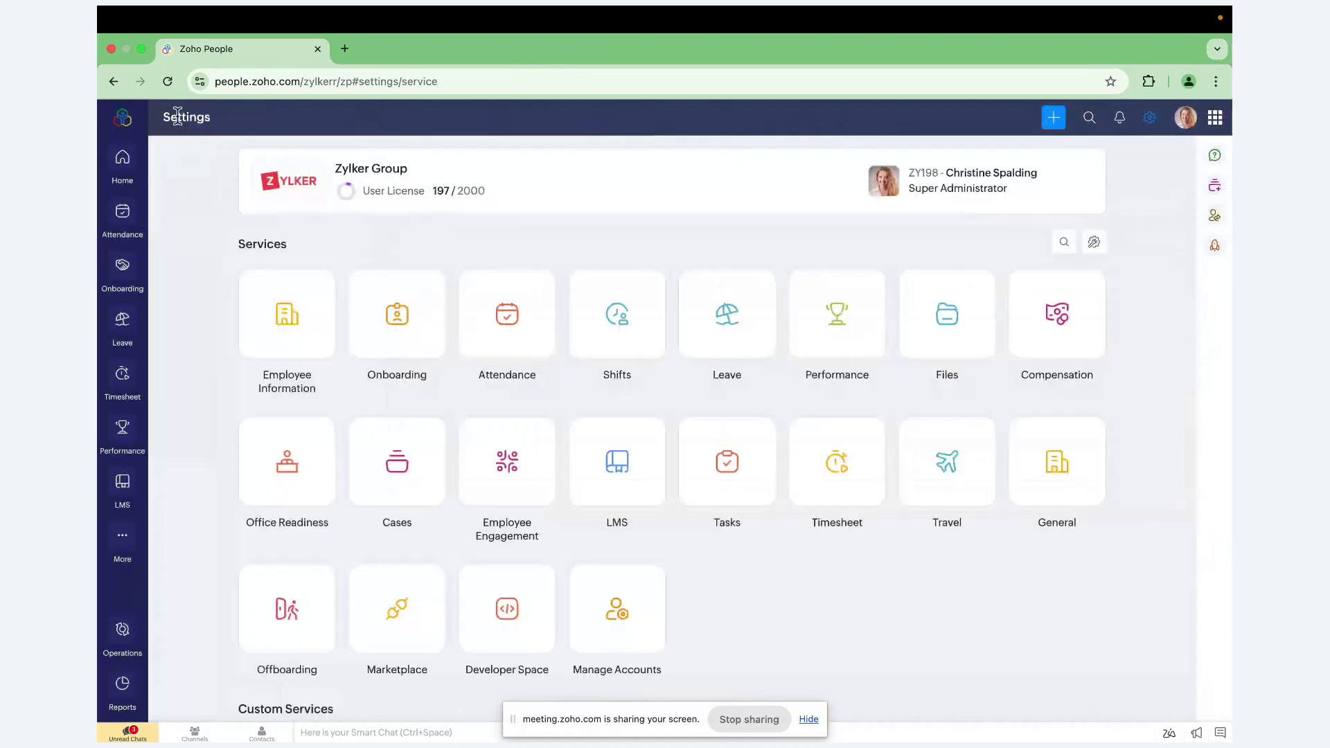
left_click(291, 298)
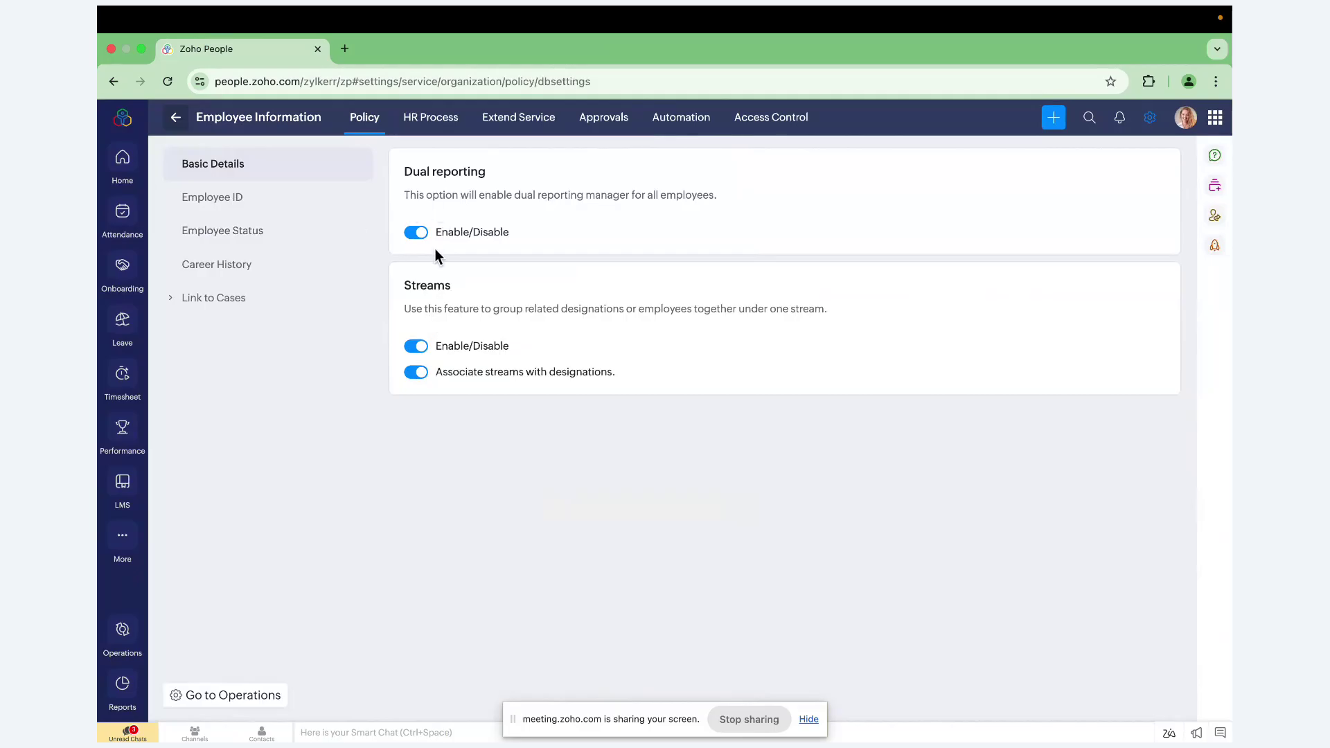
left_click(236, 197)
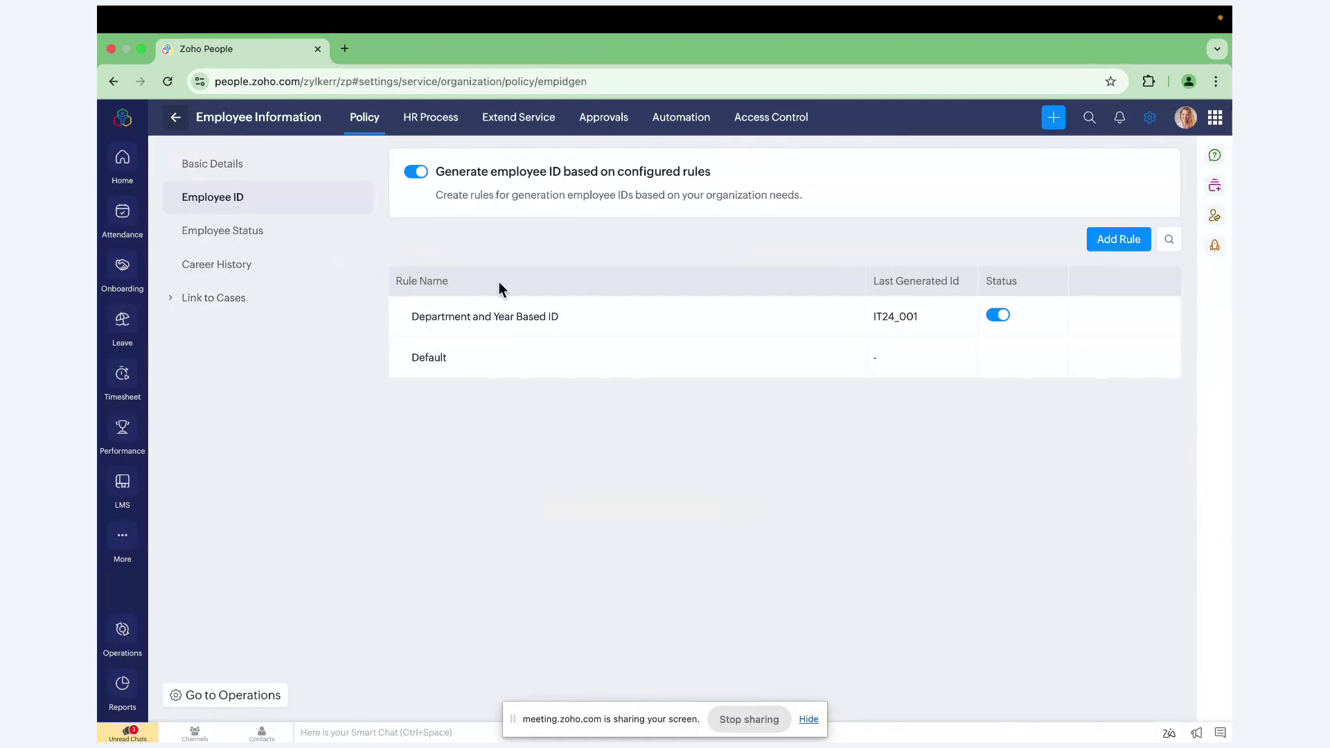
- Examine the configuration and conditions of the Department and Year Based ID rule, and close it without saving
left_click(514, 334)
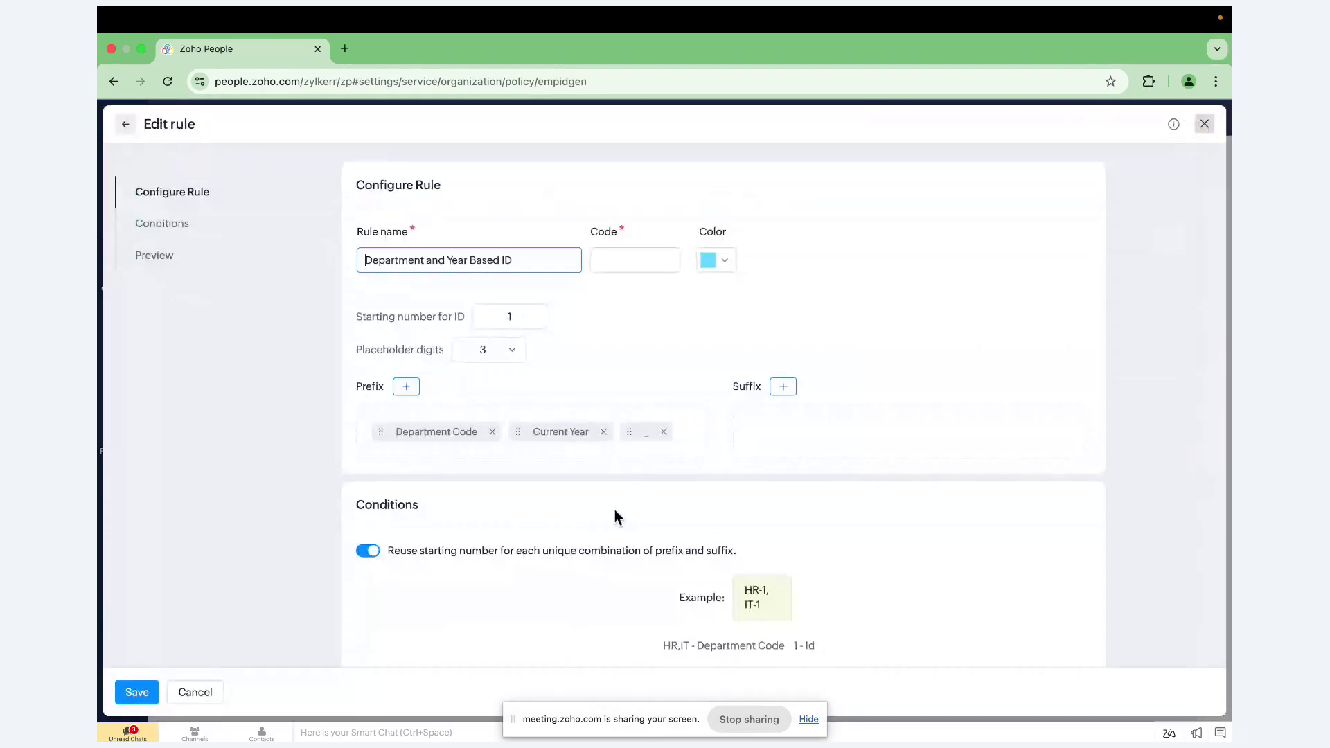
scroll(613, 518, "down", 1)
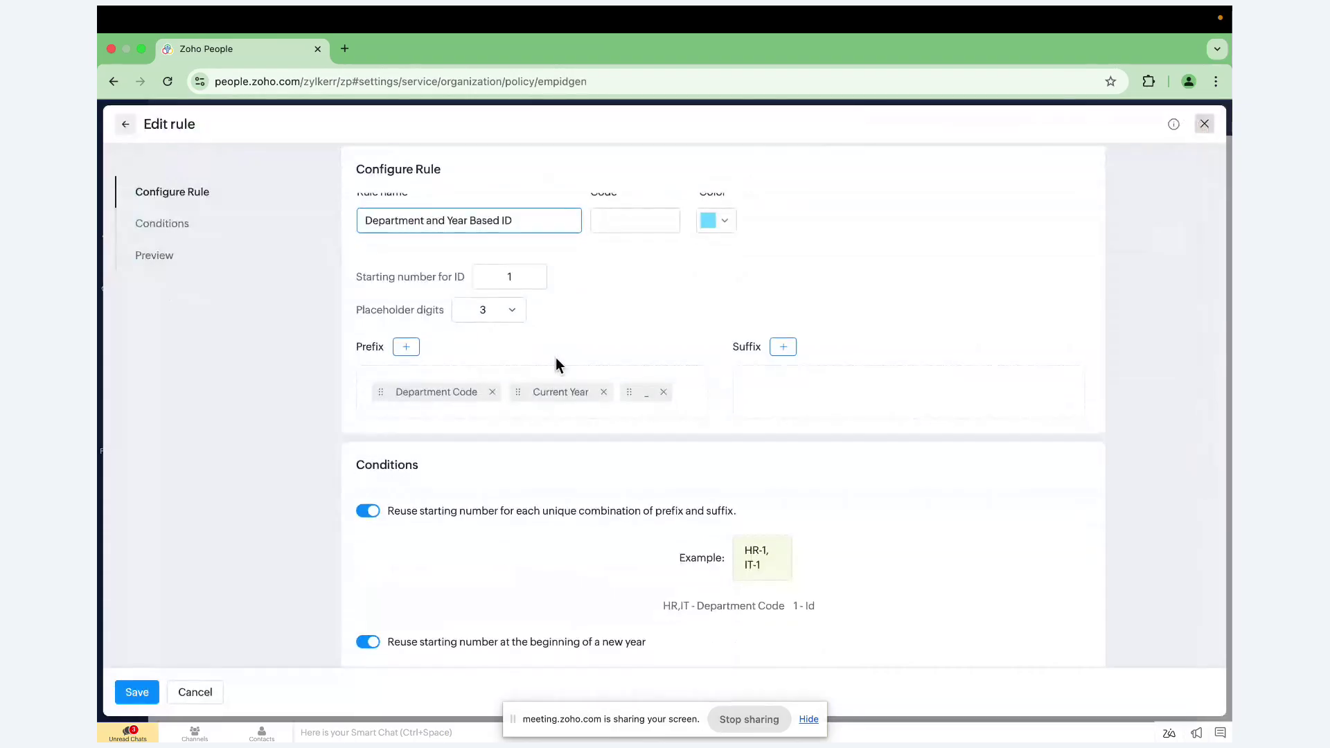
scroll(556, 358, "up", 1)
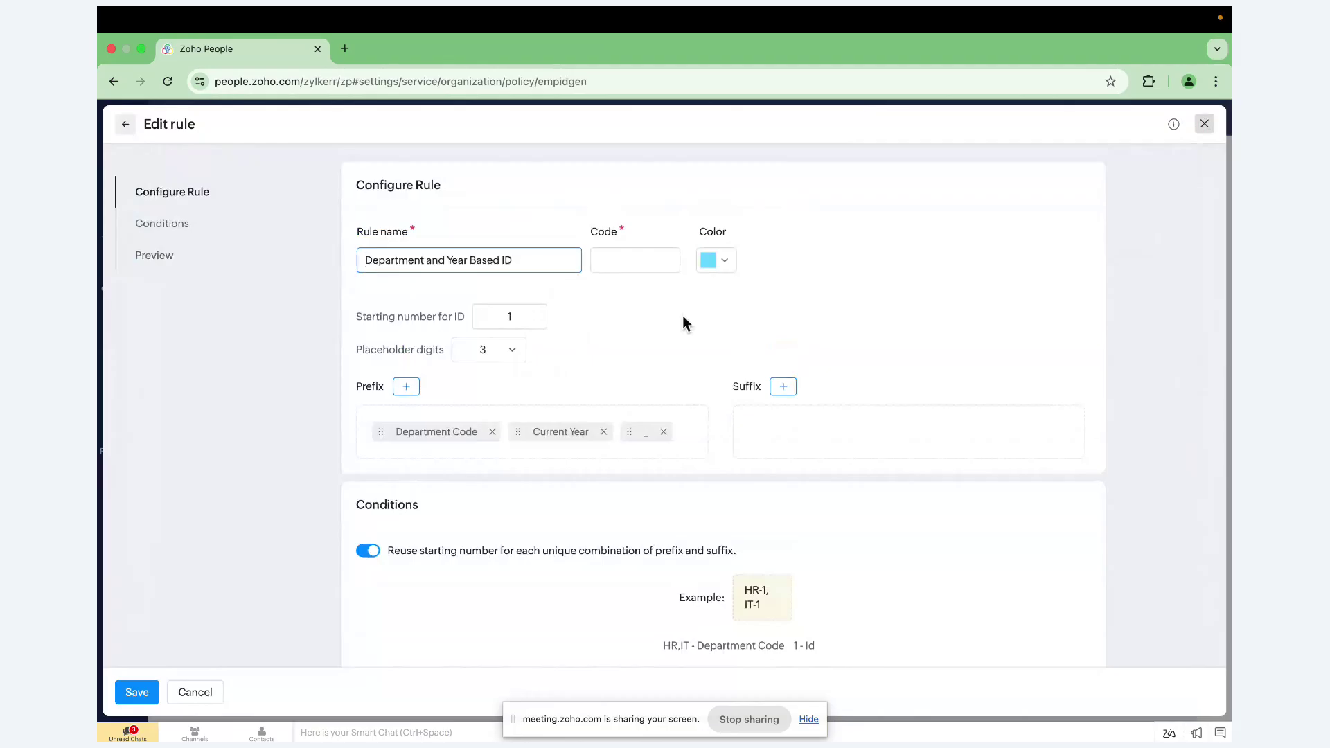
scroll(705, 380, "down", 1)
scroll(715, 363, "up", 1)
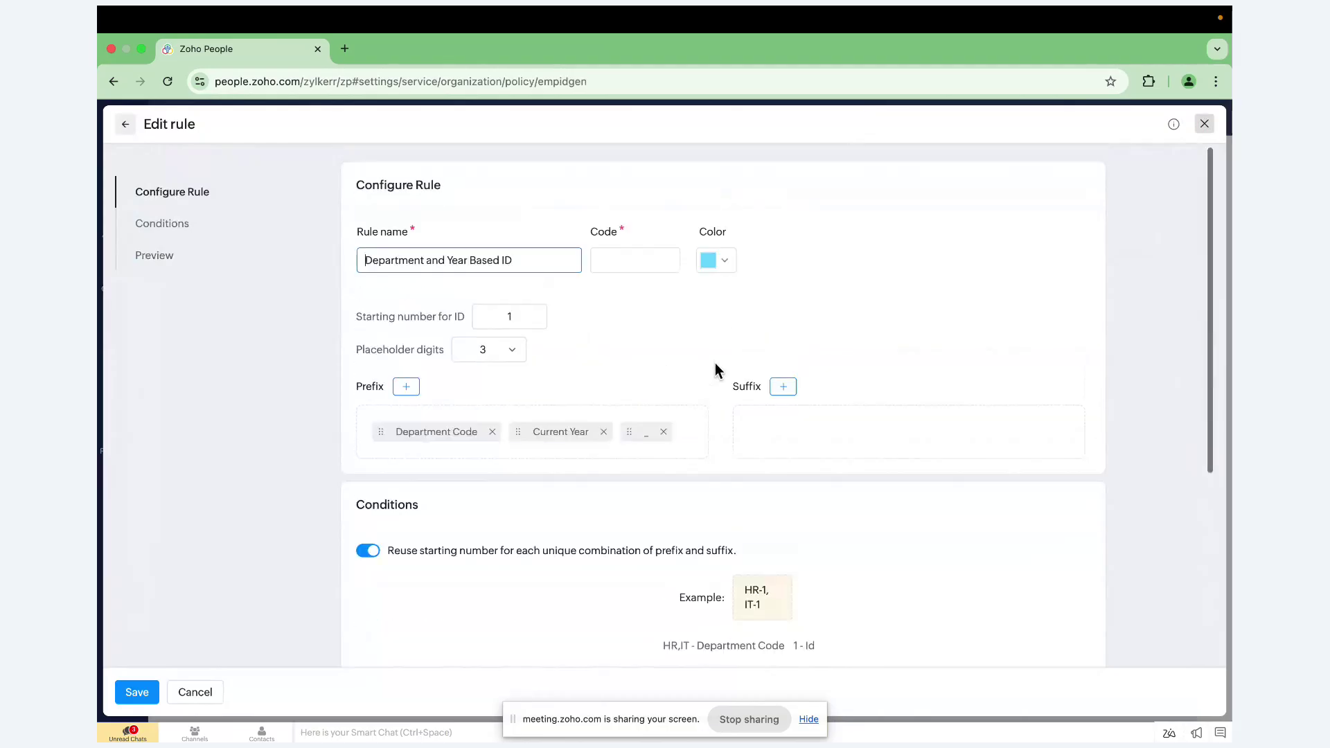
left_click(1206, 125)
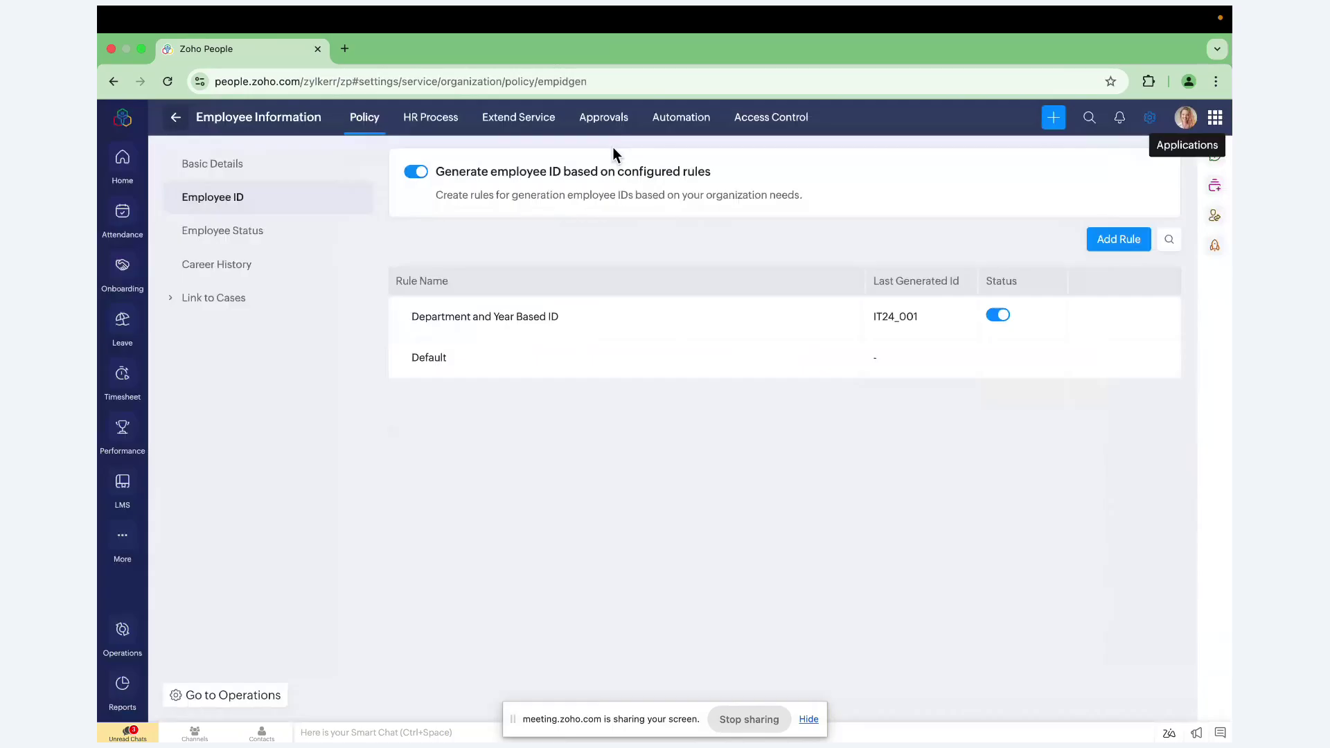
- View the HR processes, and examine the Employee form's fields and available field types under Extend Service before closing the form
left_click(431, 117)
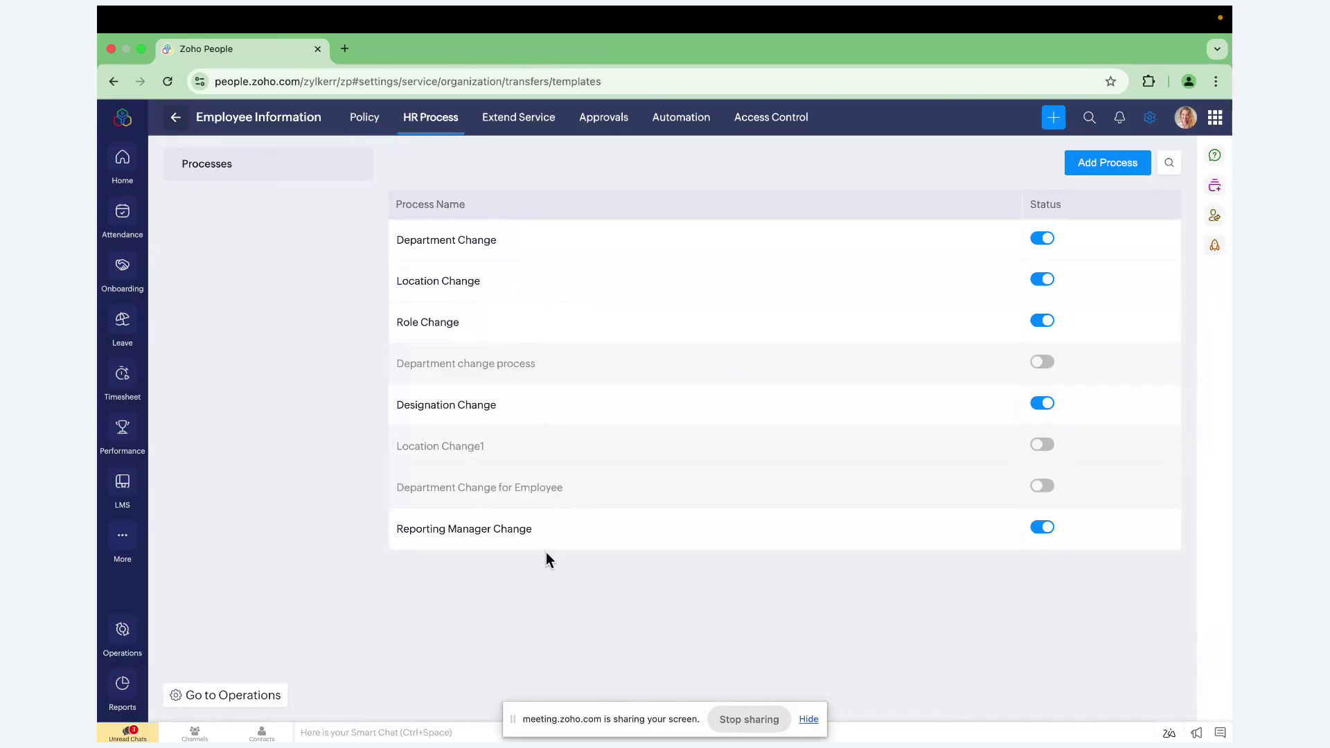
left_click(544, 134)
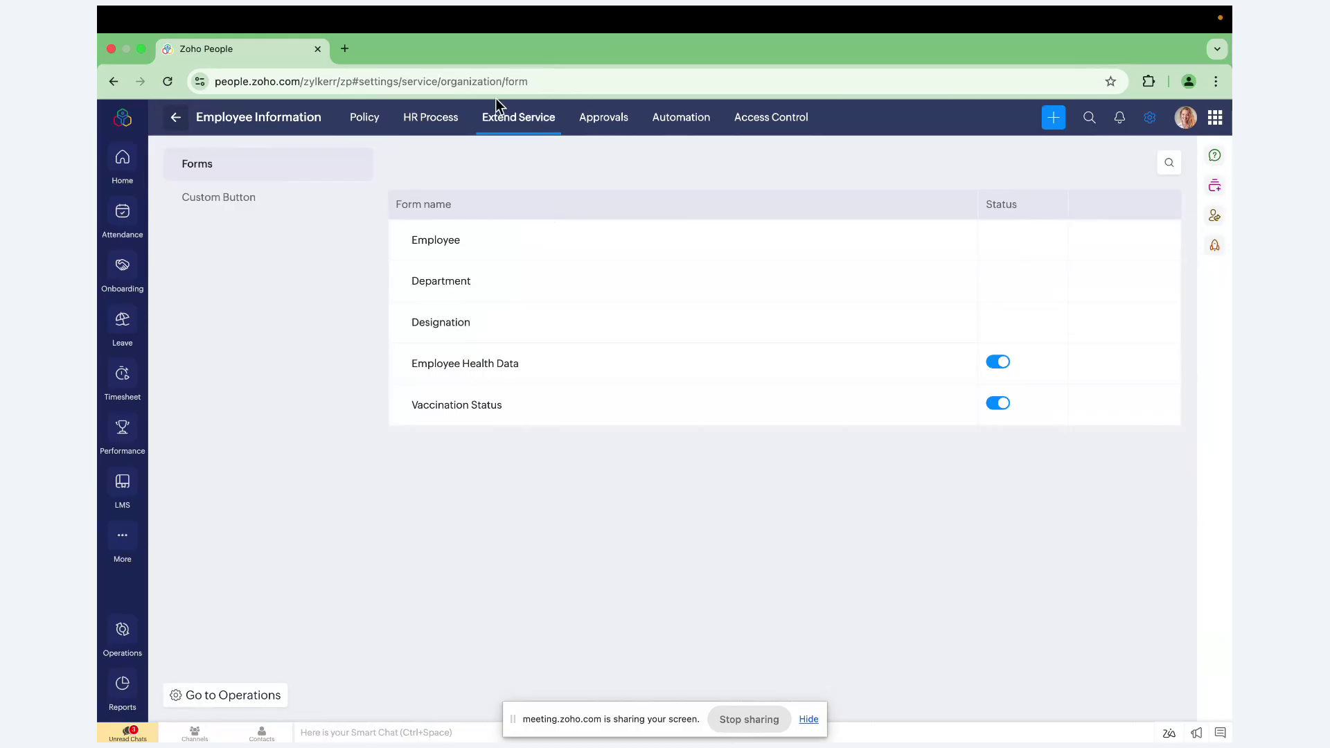
left_click(440, 237)
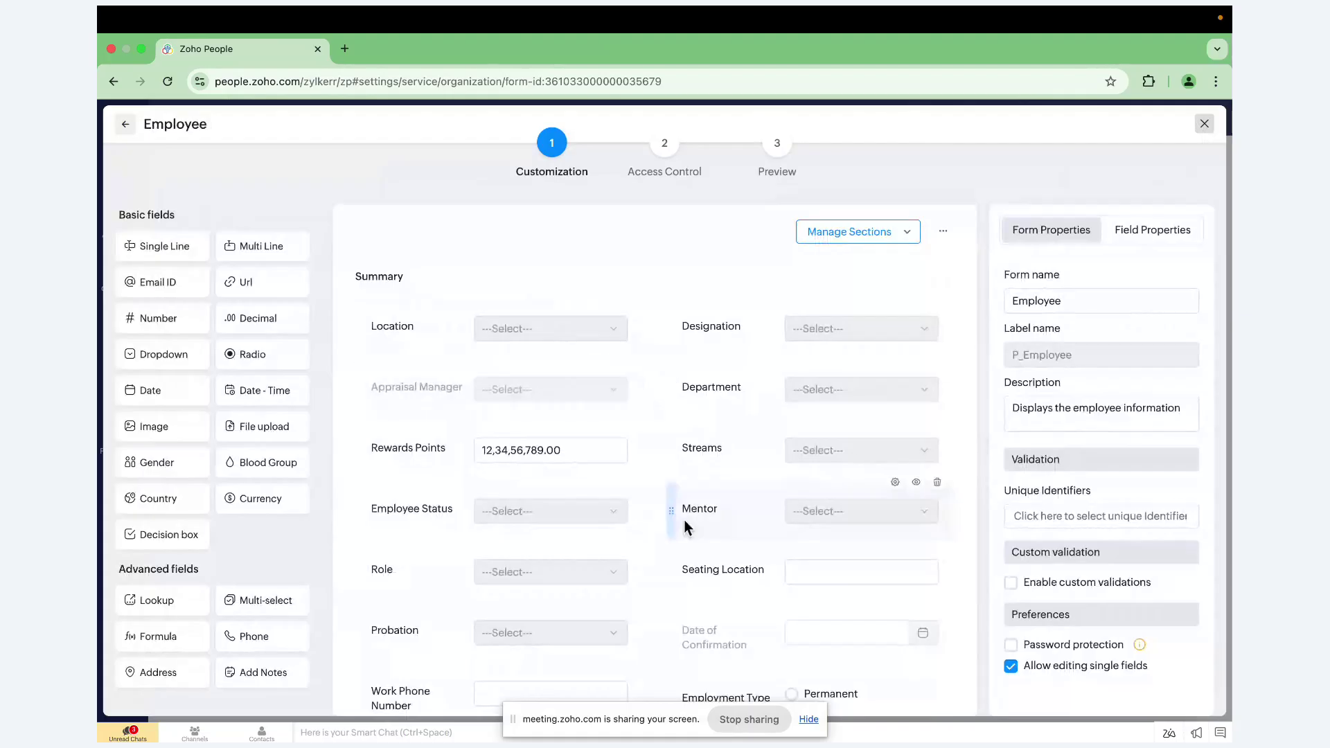
scroll(684, 520, "down", 2)
scroll(684, 519, "up", 2)
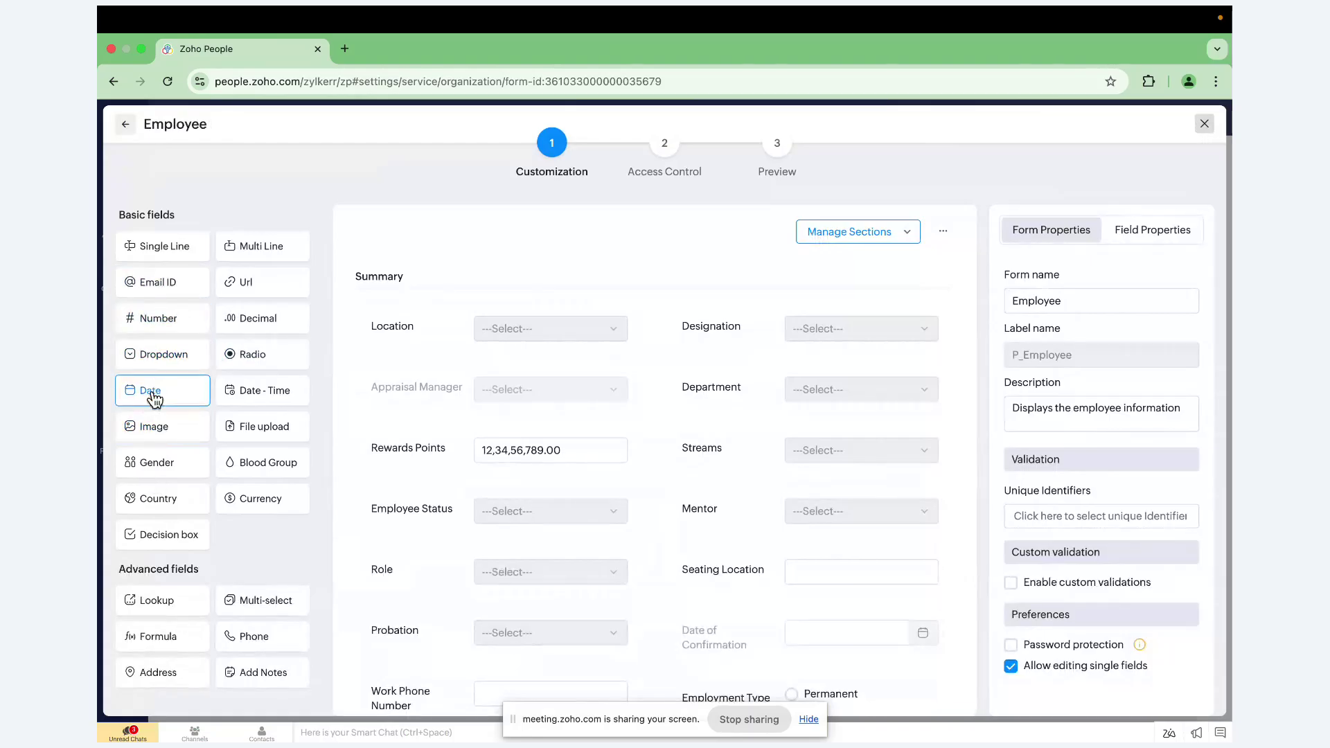
left_click_drag(155, 392, 236, 409)
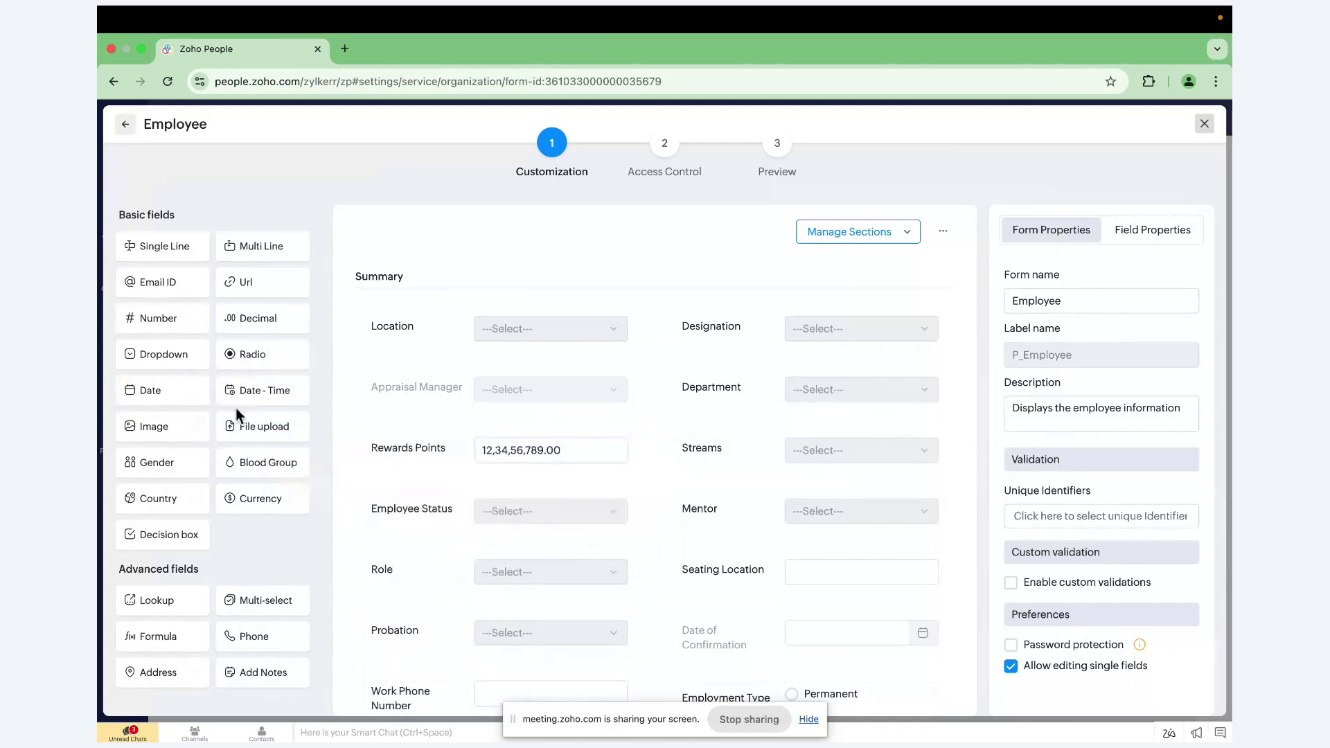
left_click(1205, 123)
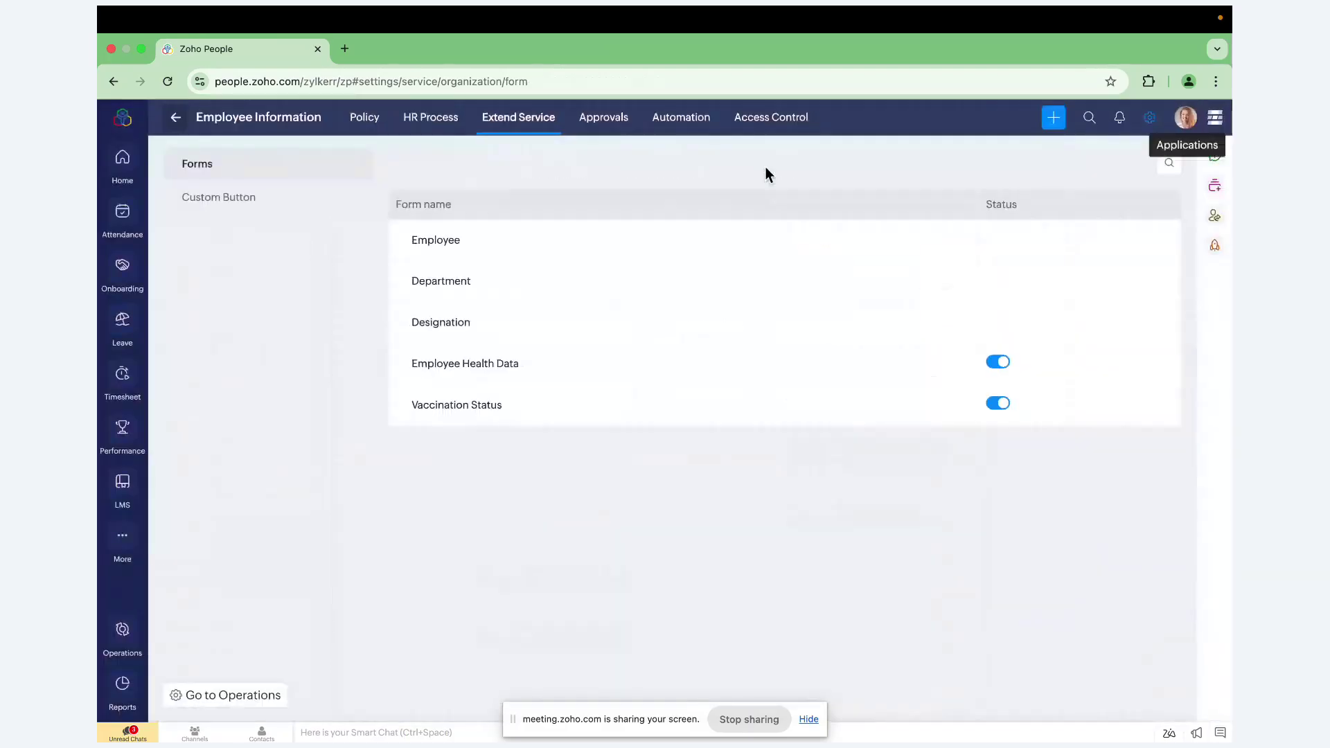
- View the Employee Information approvals, examine the details, criteria, approver and message settings for adding one, and close the form without adding it
left_click(604, 119)
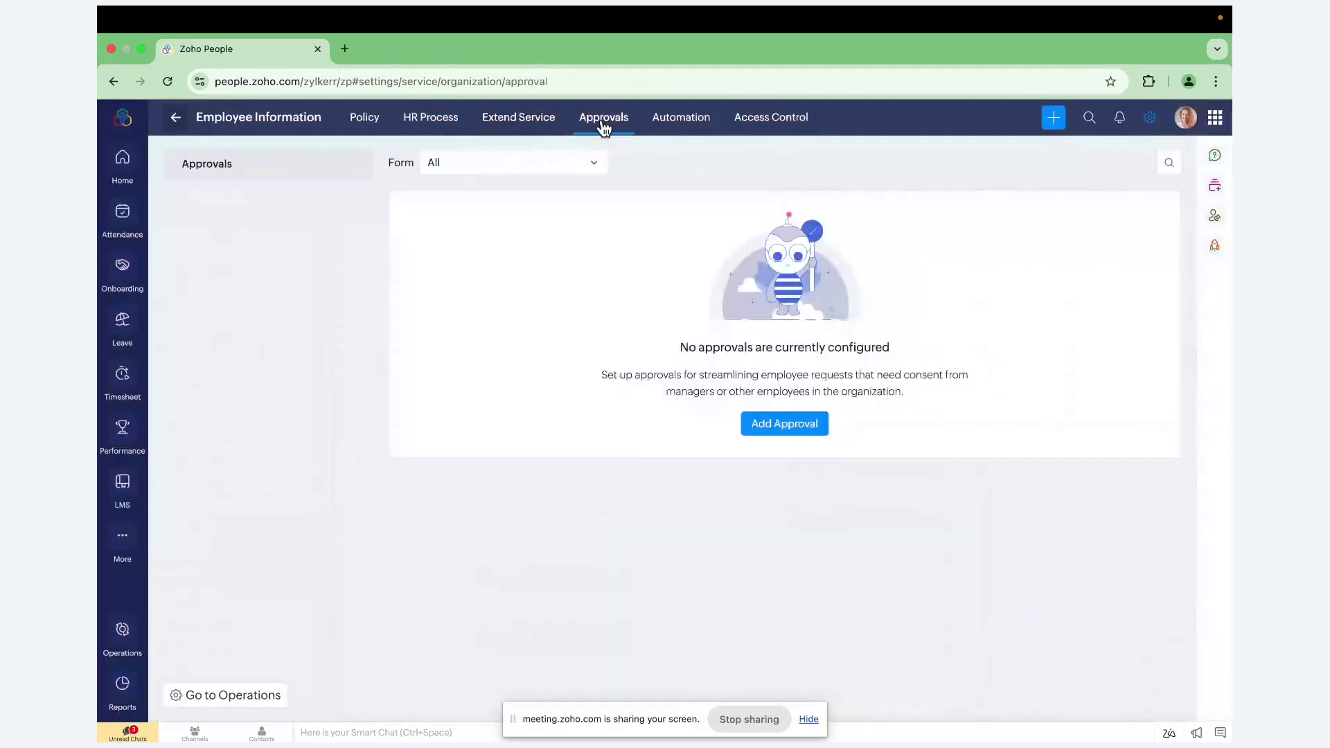
left_click(799, 421)
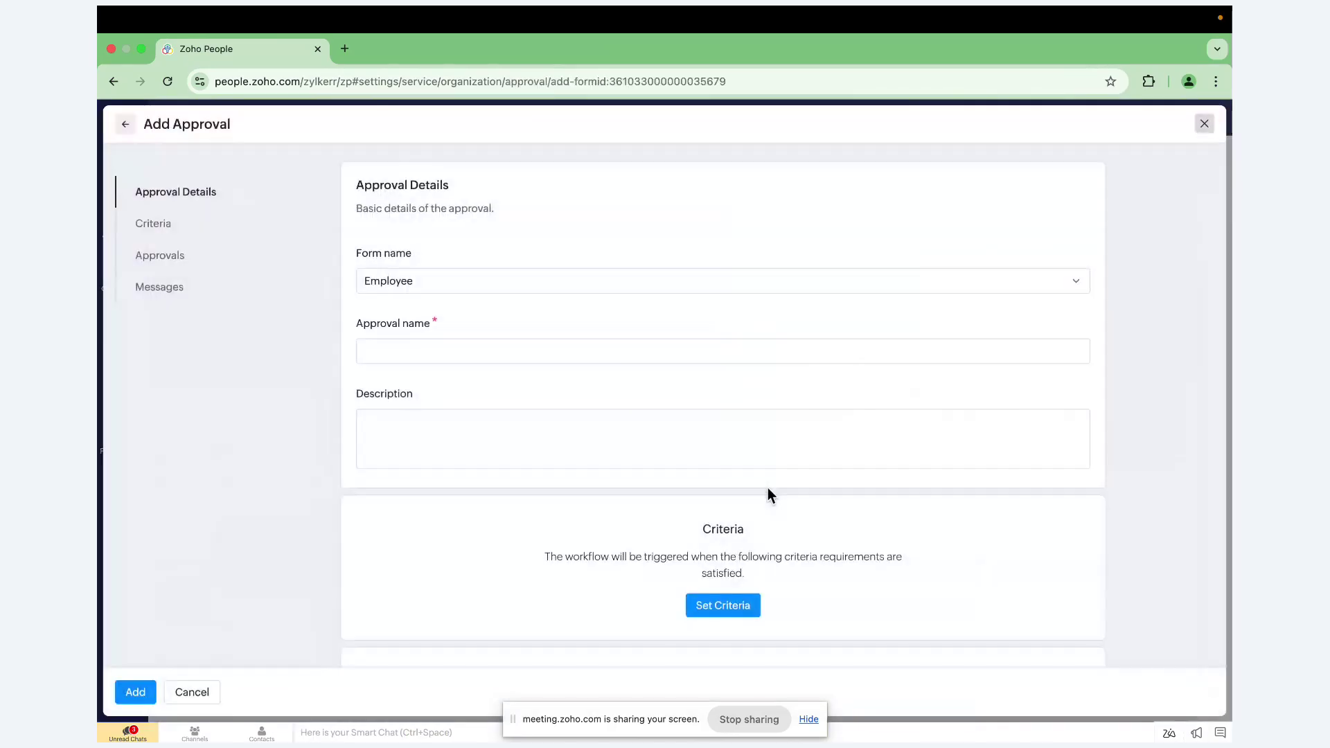
scroll(765, 494, "down", 7)
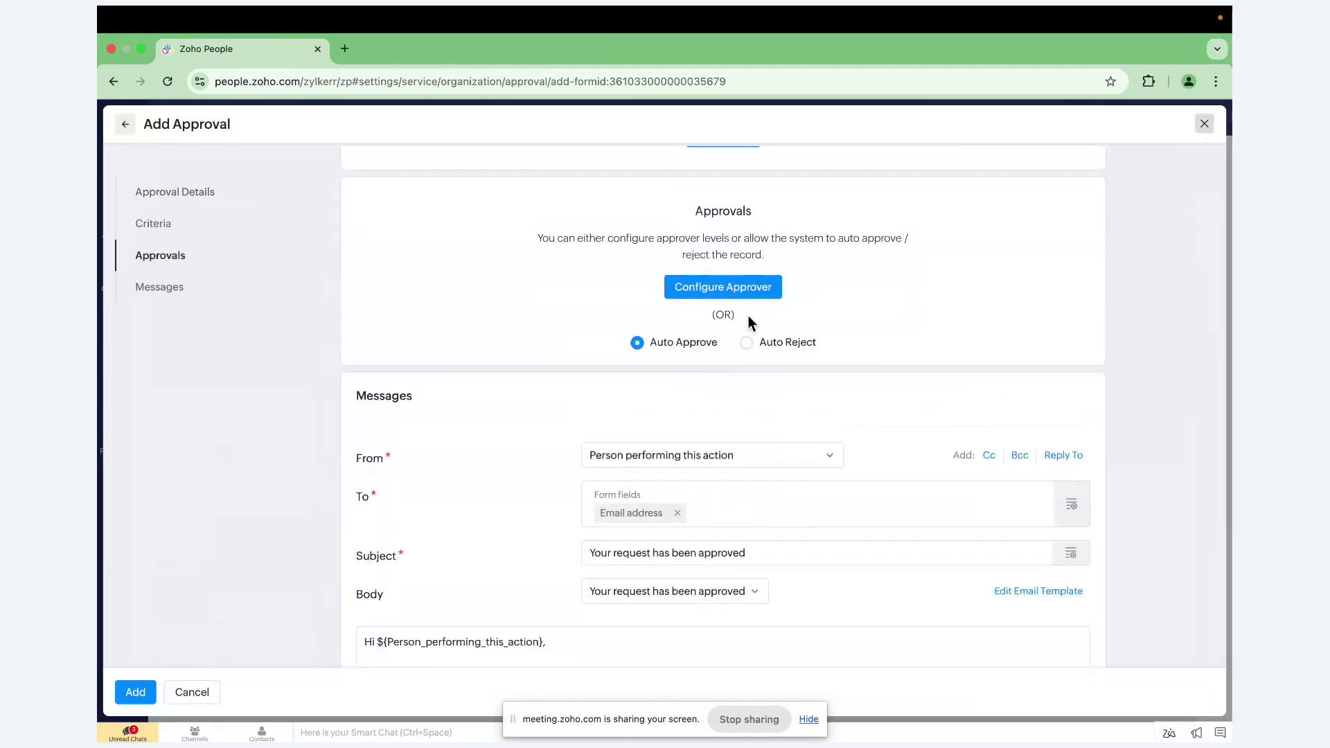
left_click(1204, 124)
- View the automation settings for workflows, custom schedulers, blueprints, email alerts and email templates, and return to the workflows
left_click(668, 137)
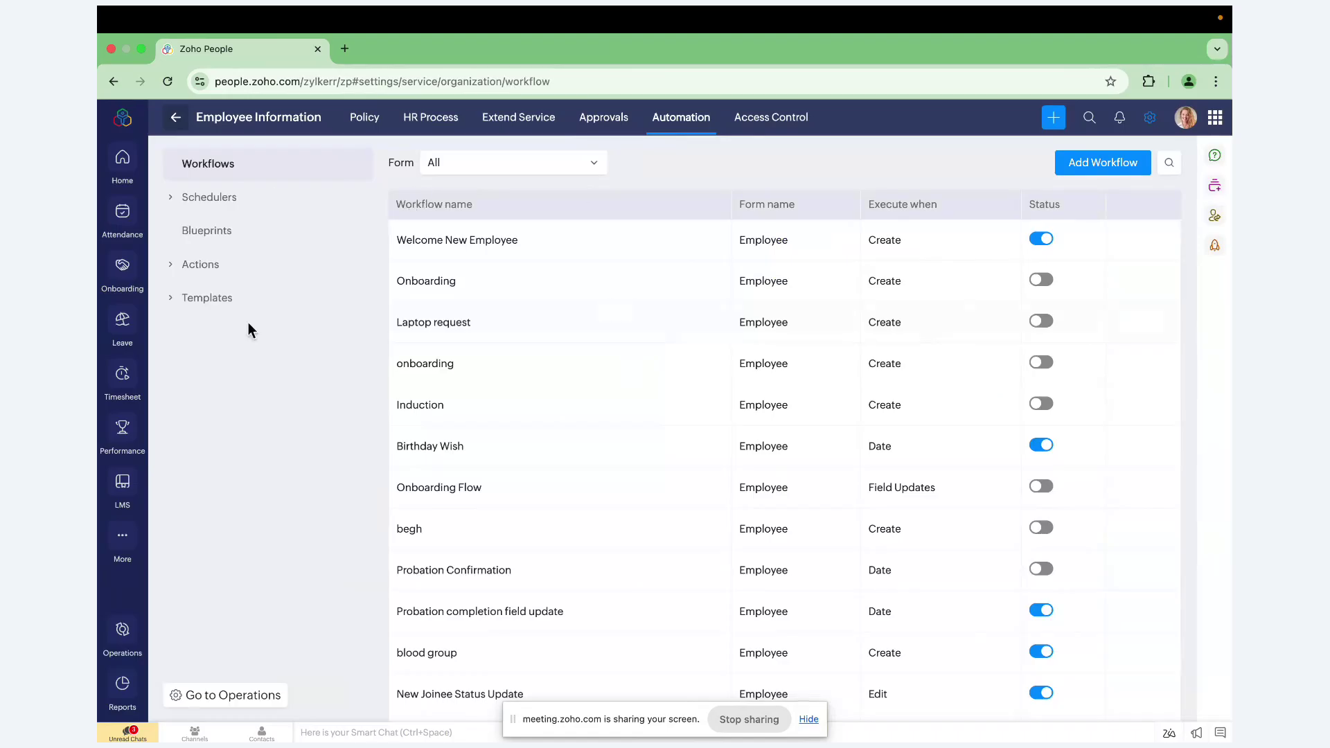
left_click(219, 207)
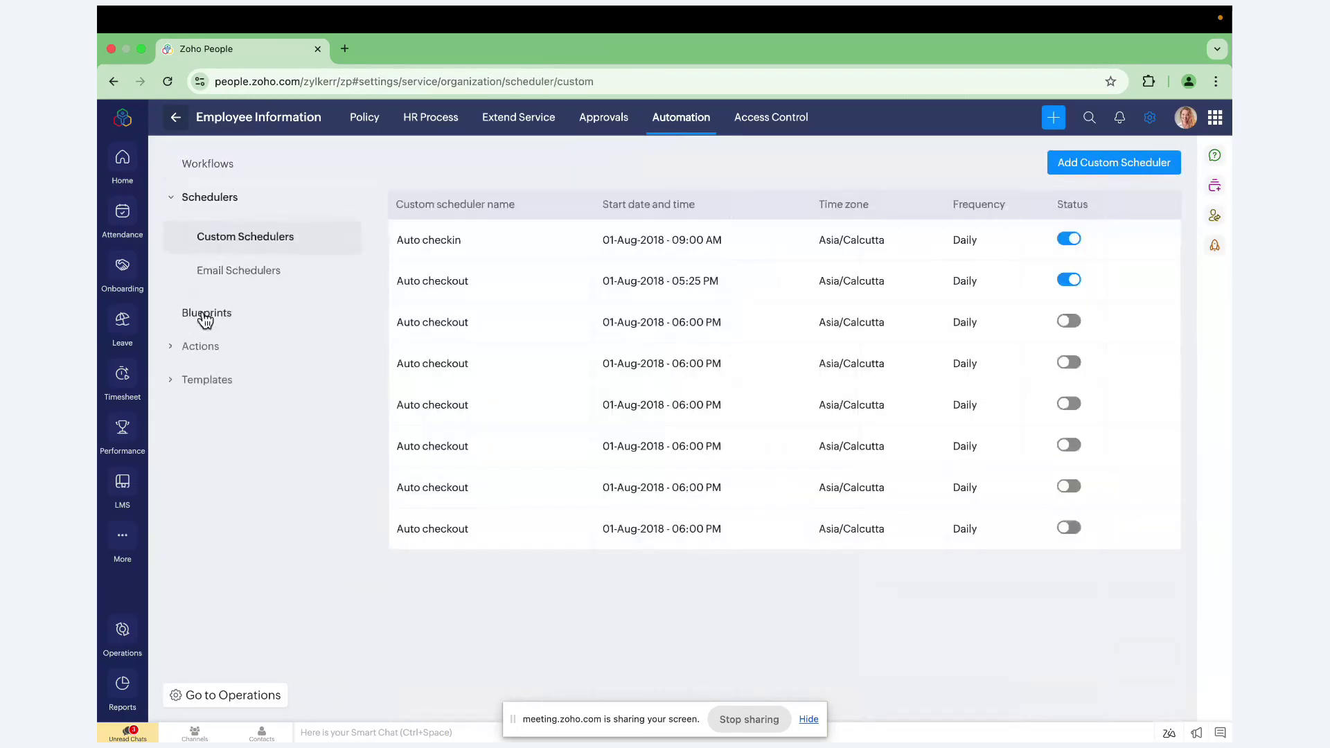
left_click(205, 318)
left_click(200, 266)
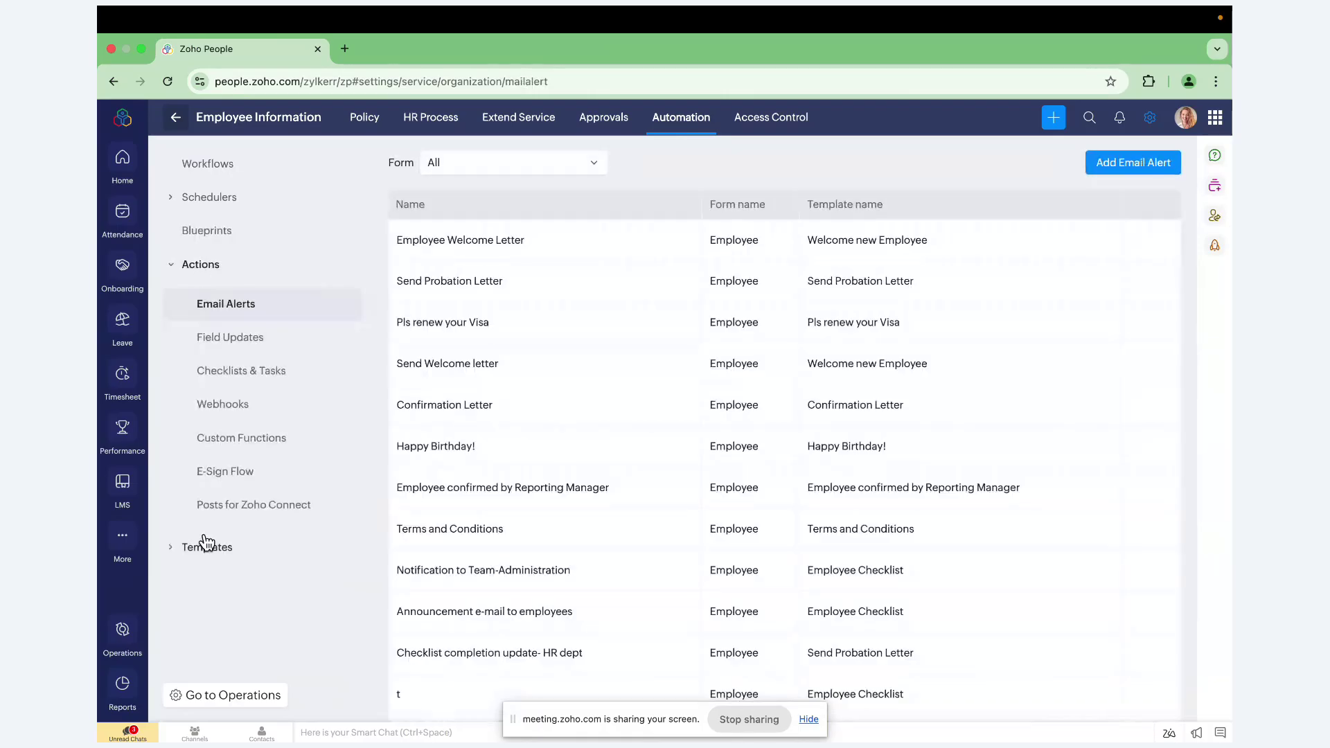
left_click(206, 547)
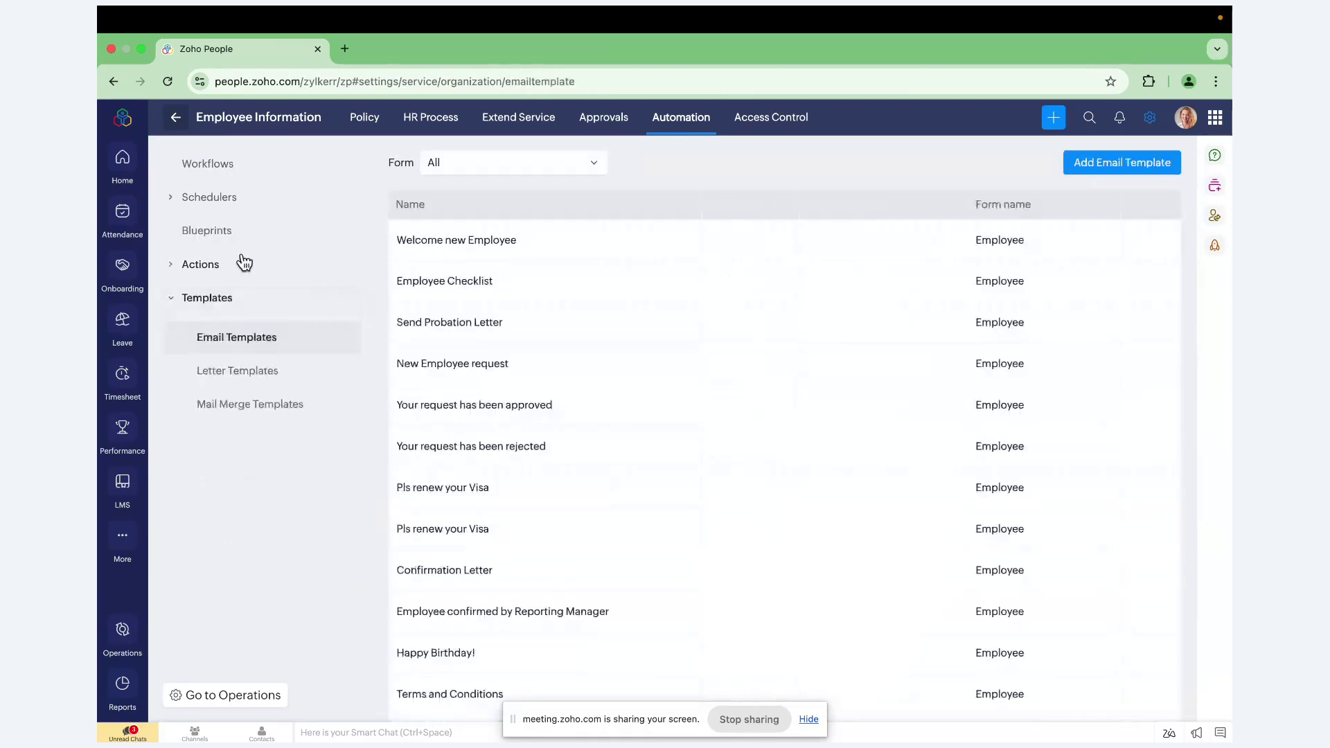
left_click(208, 163)
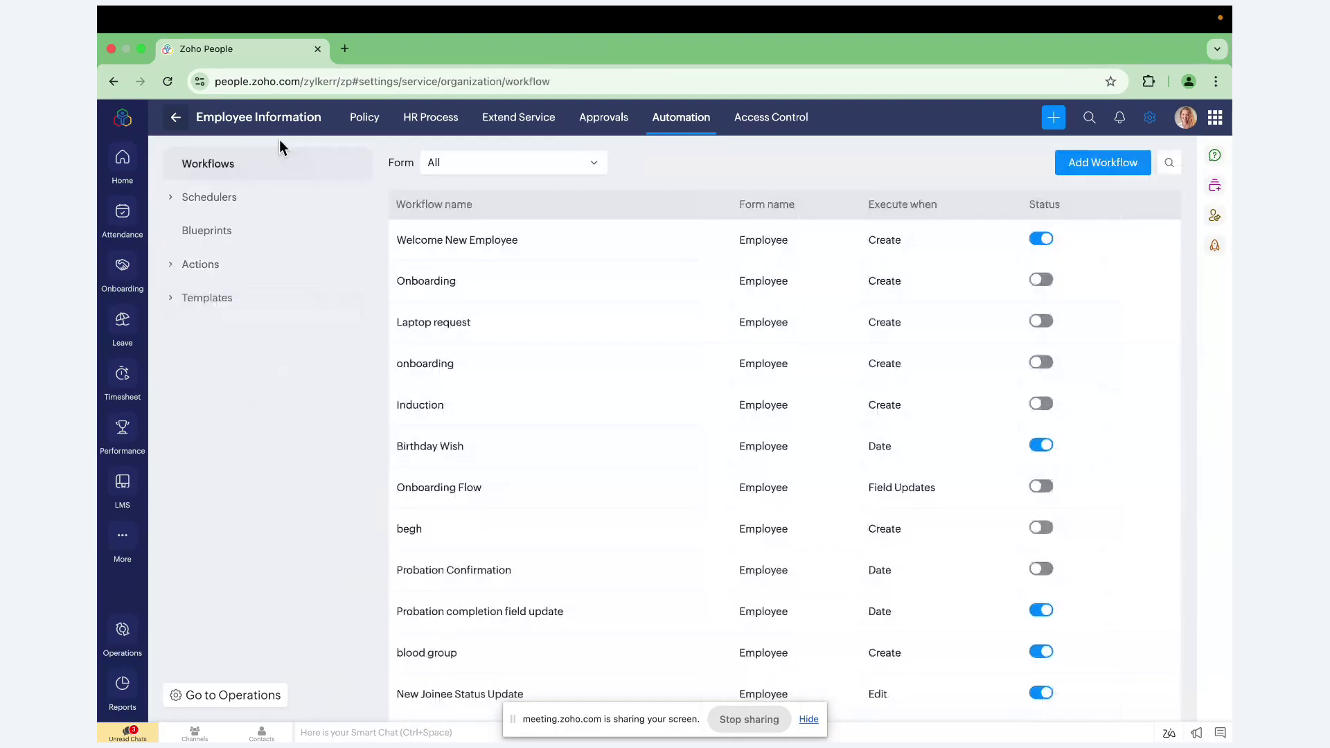
- Examine the basic details, trigger events, criteria and actions available for a new workflow, and close it without adding one
left_click(1103, 163)
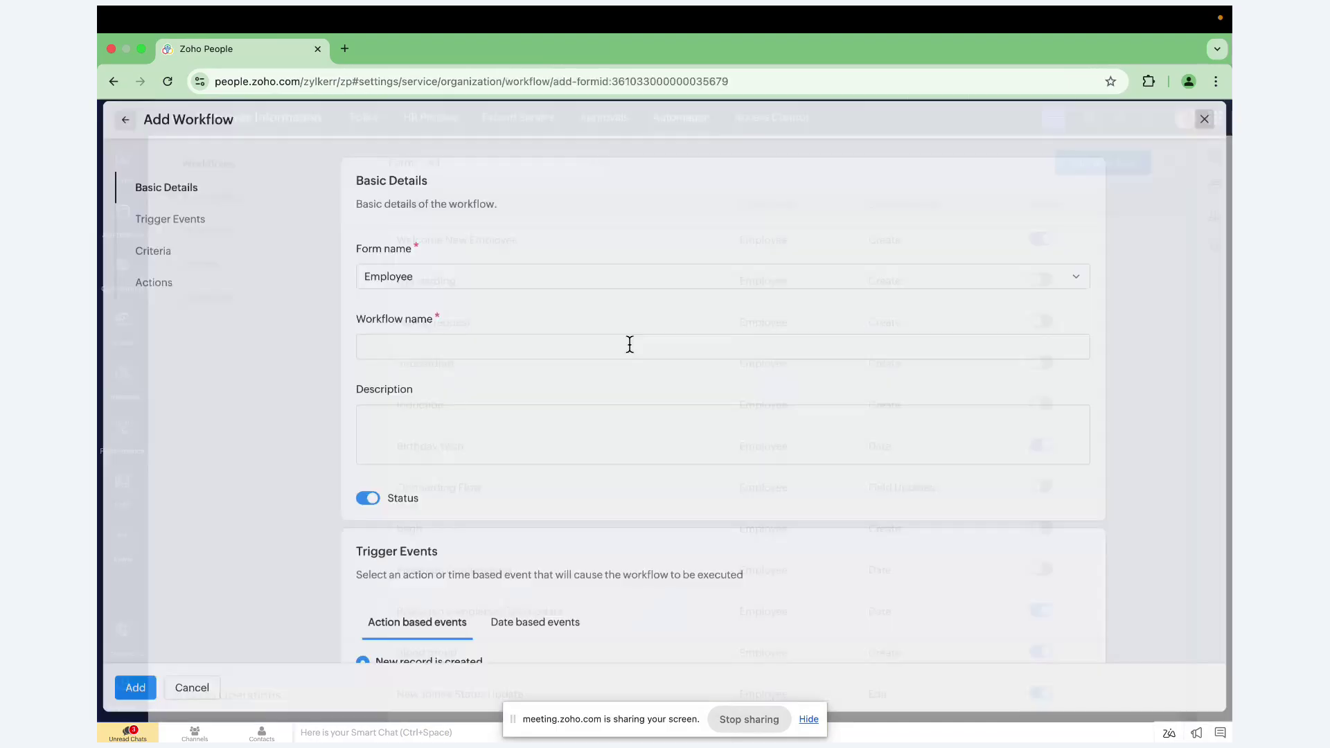
scroll(502, 438, "down", 15)
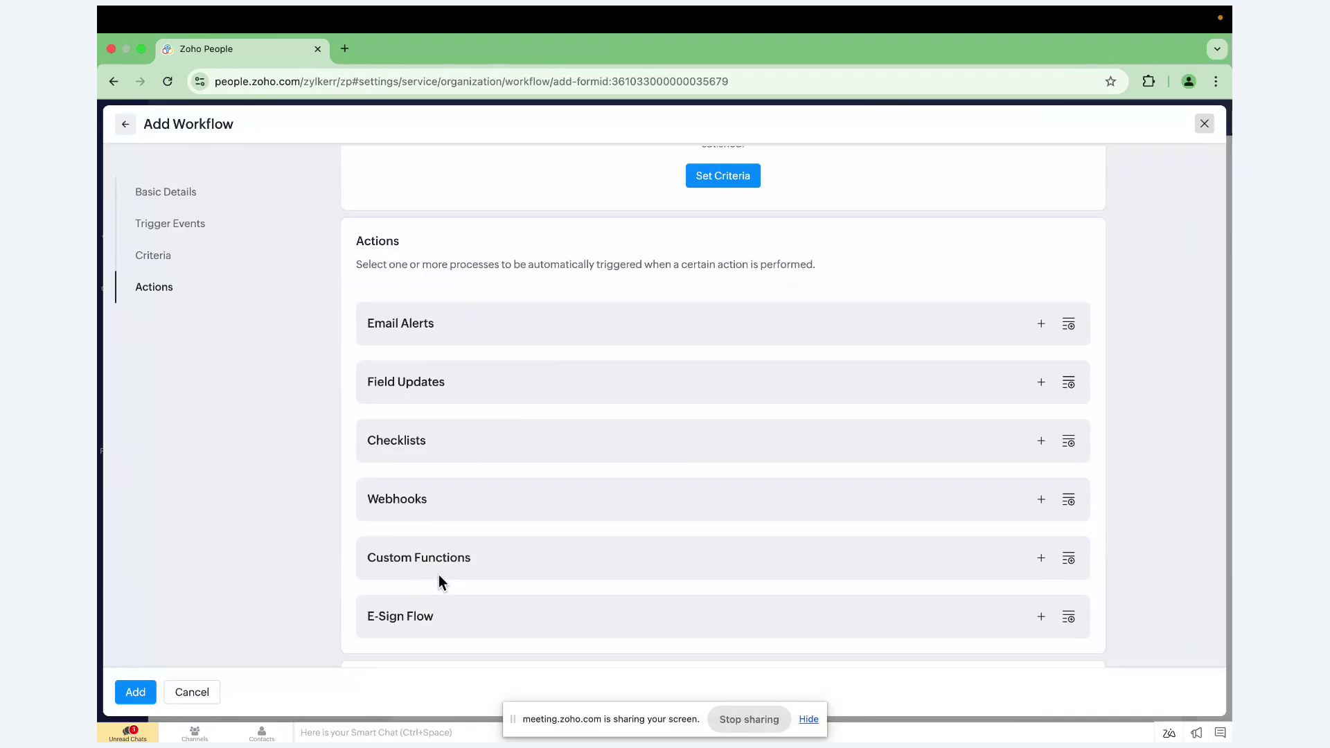
scroll(438, 574, "up", 10)
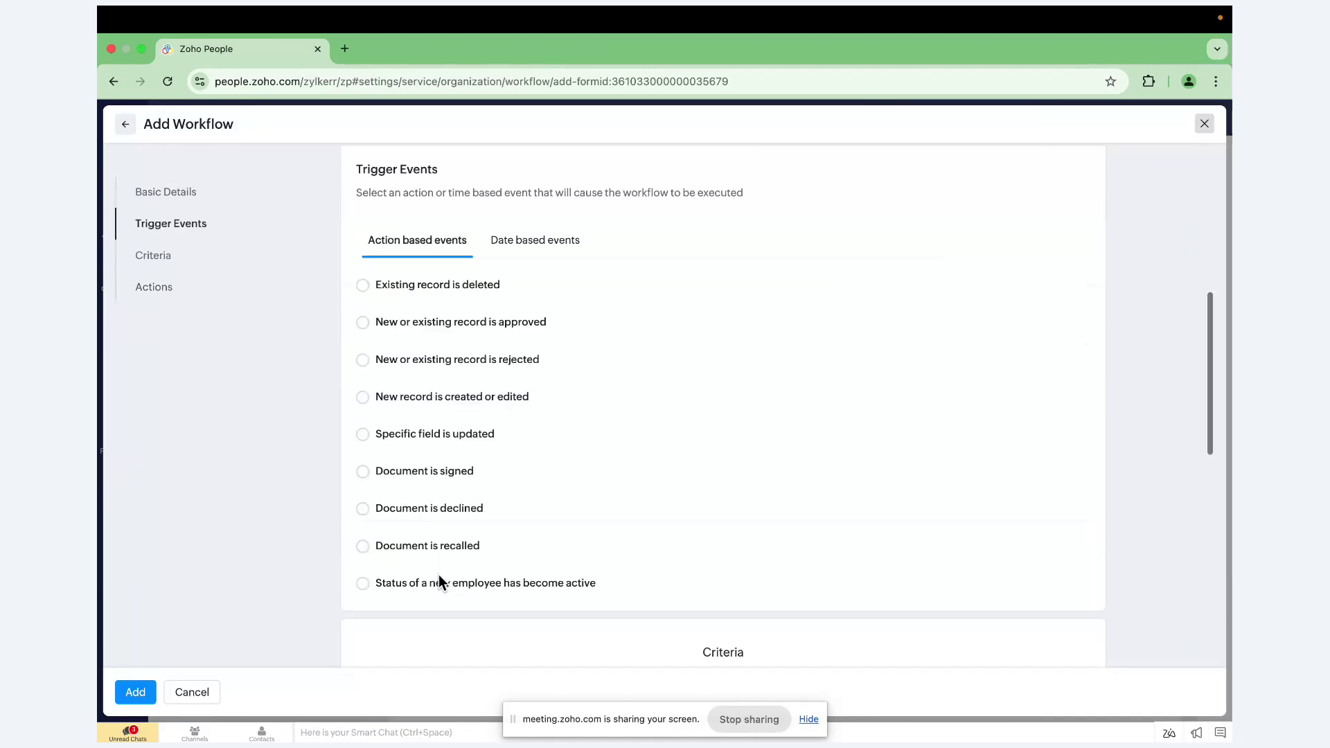
scroll(439, 580, "up", 5)
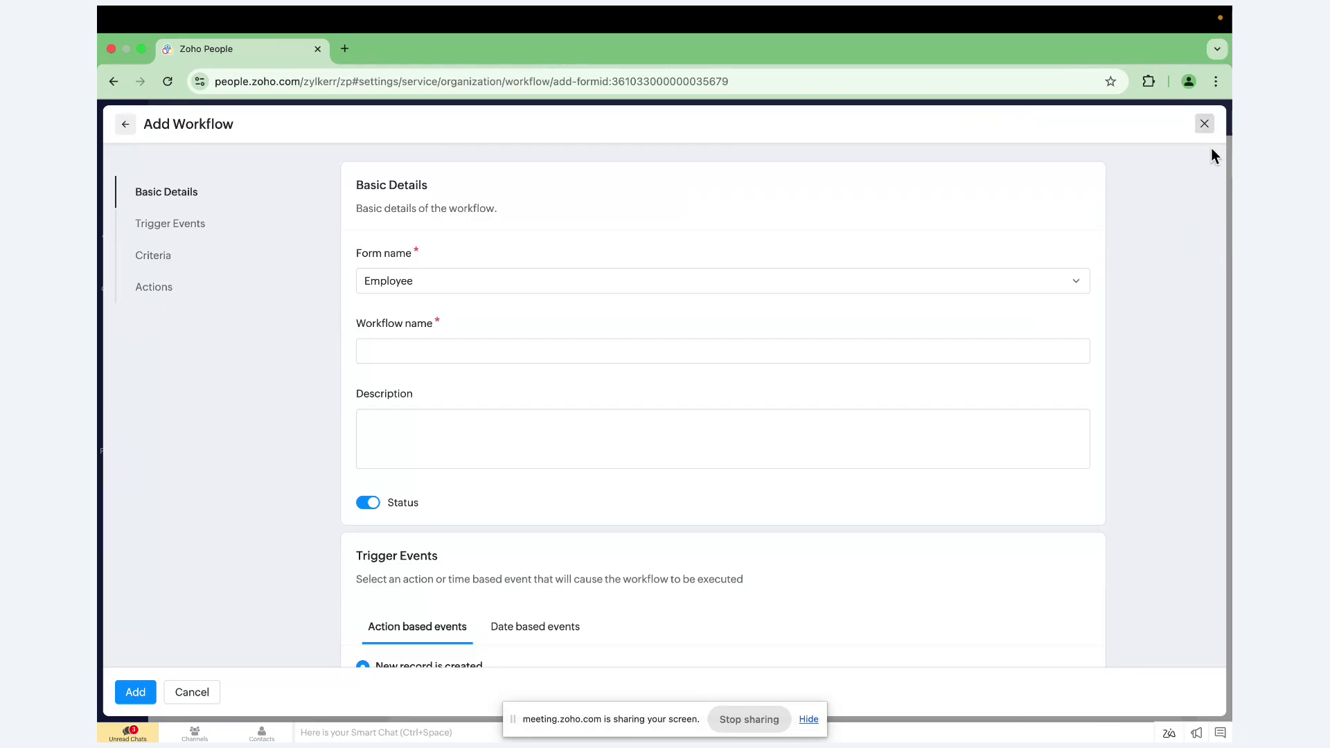
left_click(1206, 125)
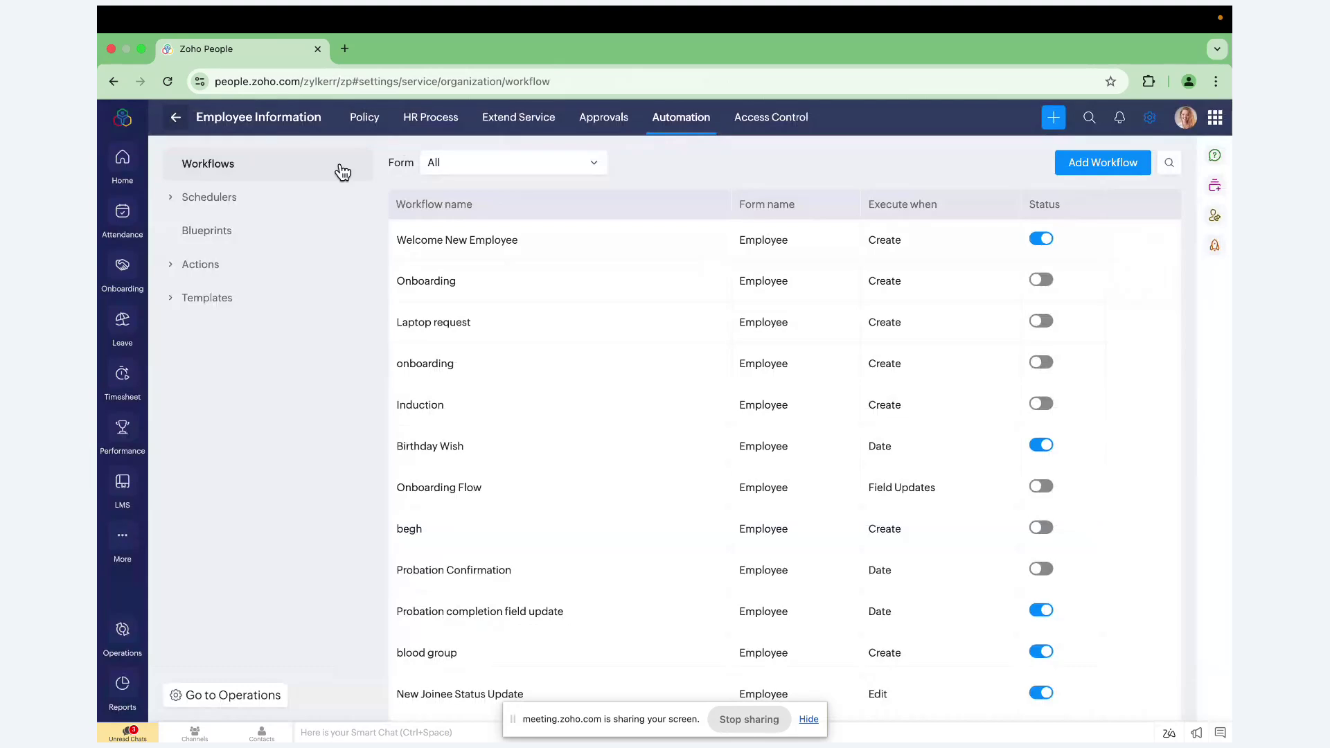
- Open the Onboarding service settings, and view the Candidate Onboarding flow and the options for adding a new flow without saving anything
left_click(177, 124)
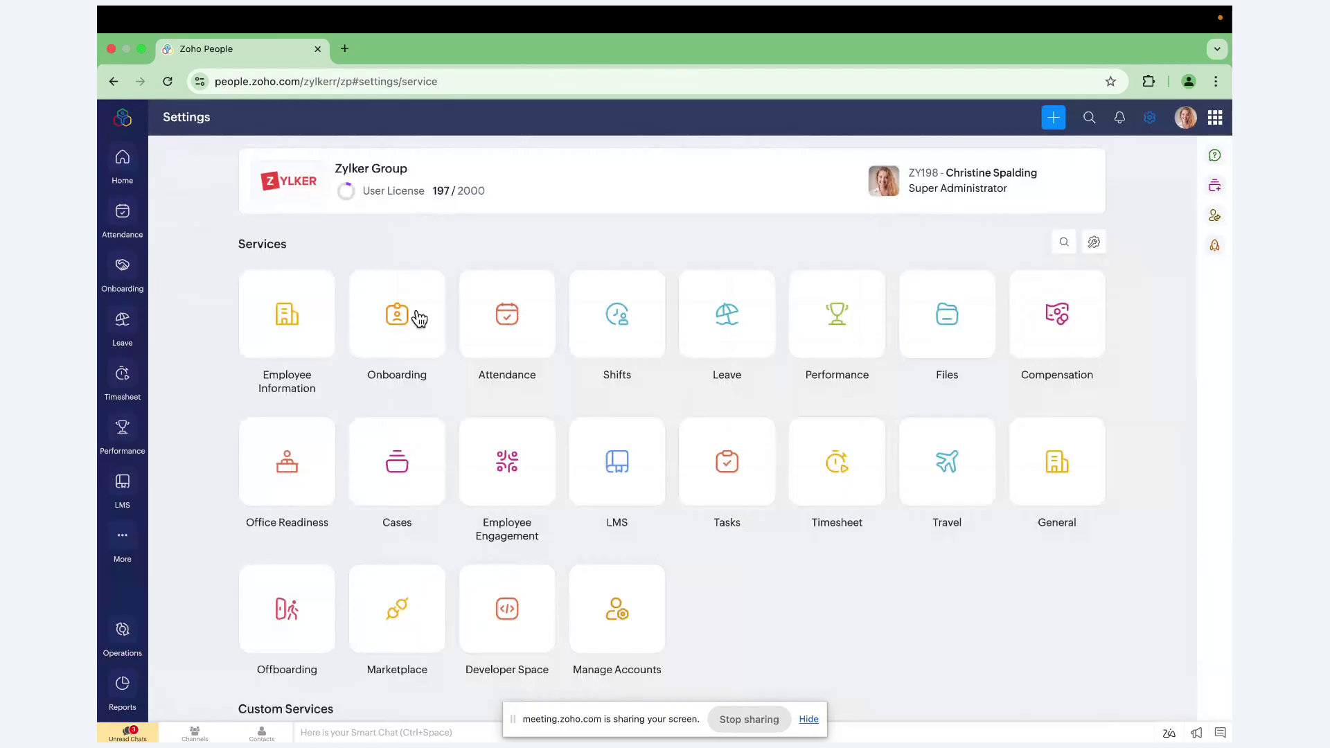
left_click(418, 316)
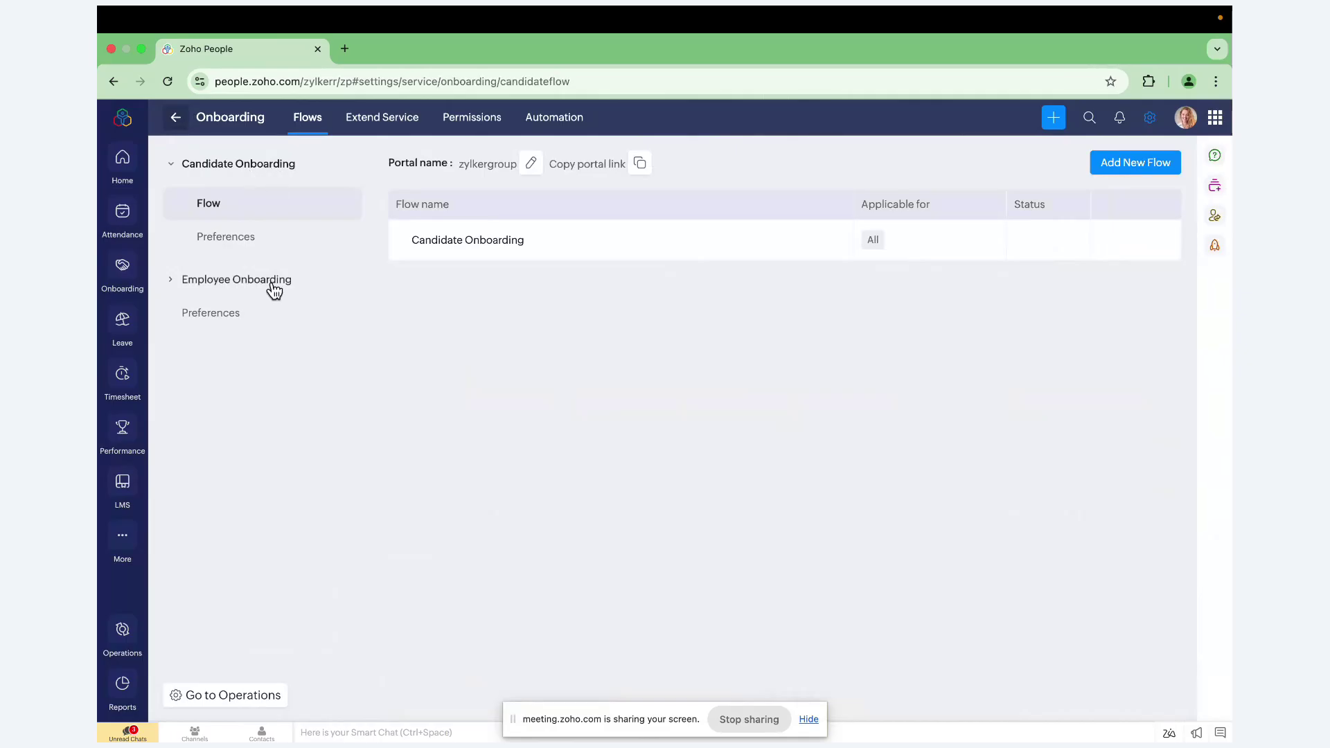
left_click(436, 239)
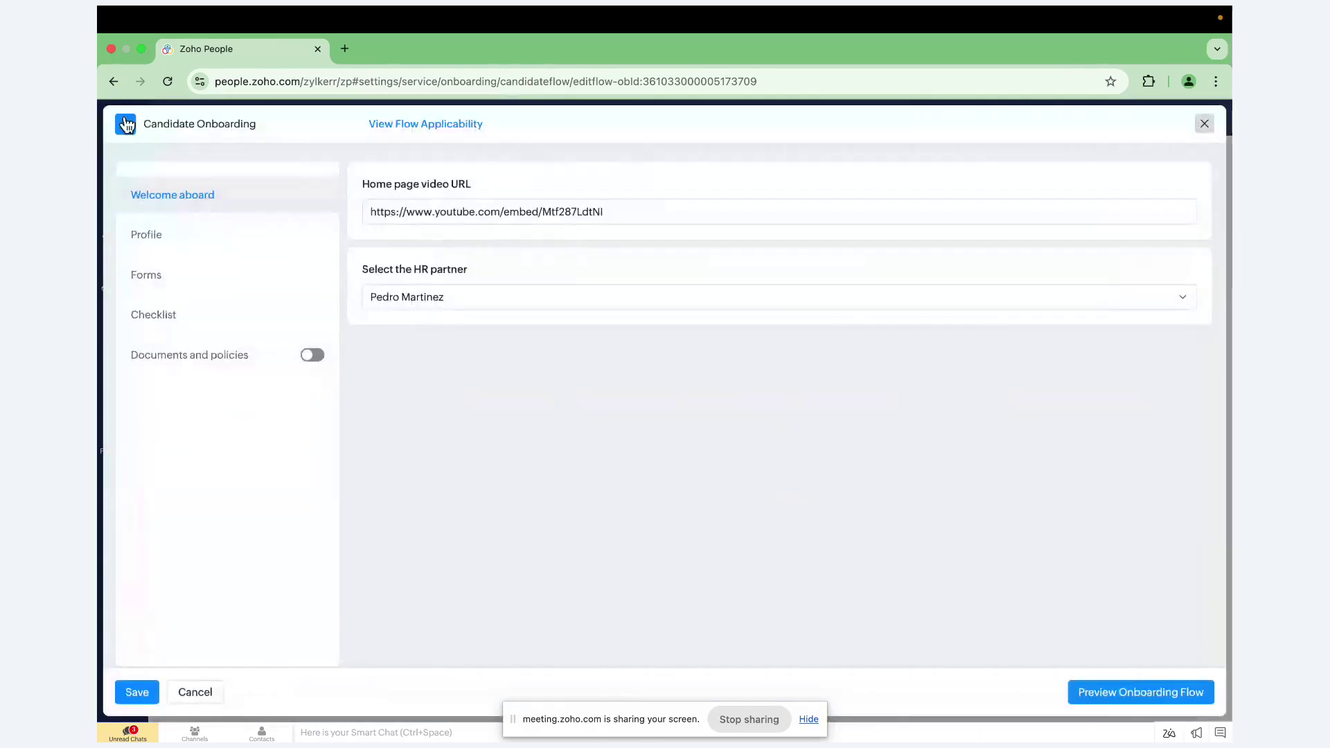
left_click(125, 123)
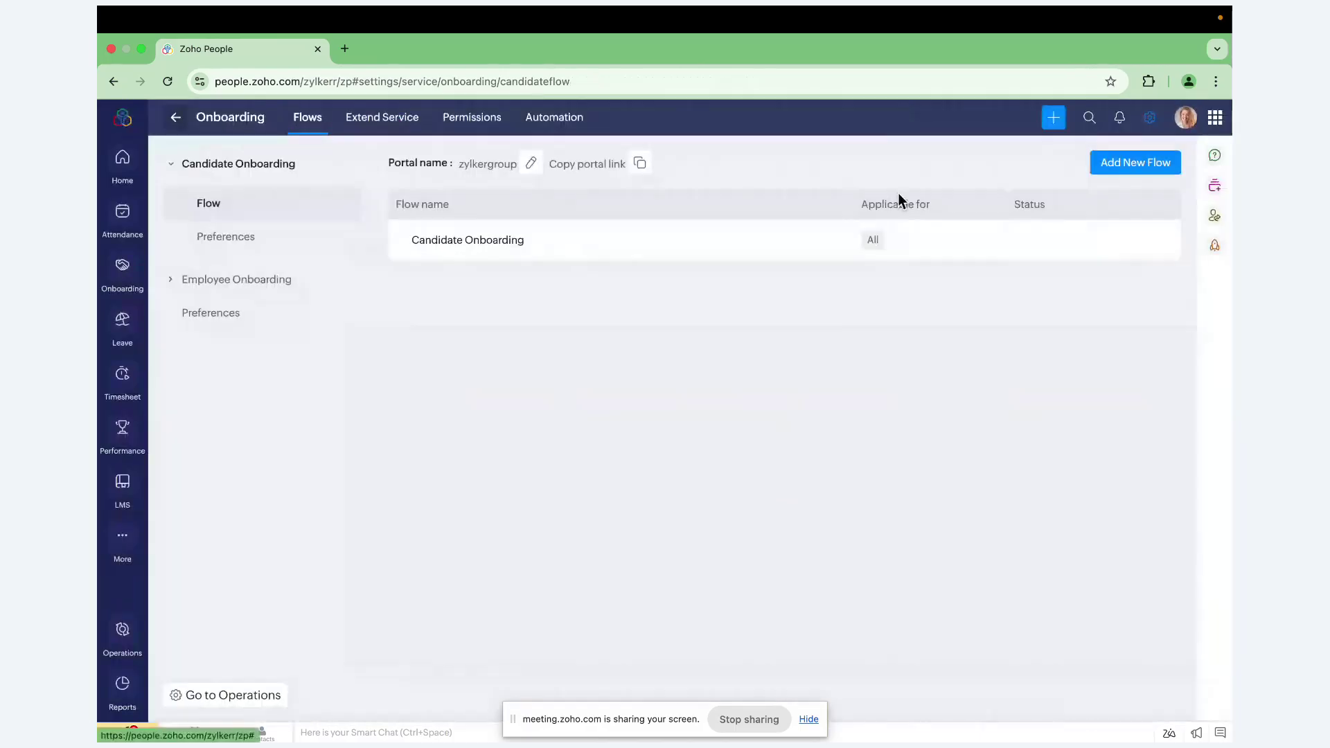
left_click(1133, 169)
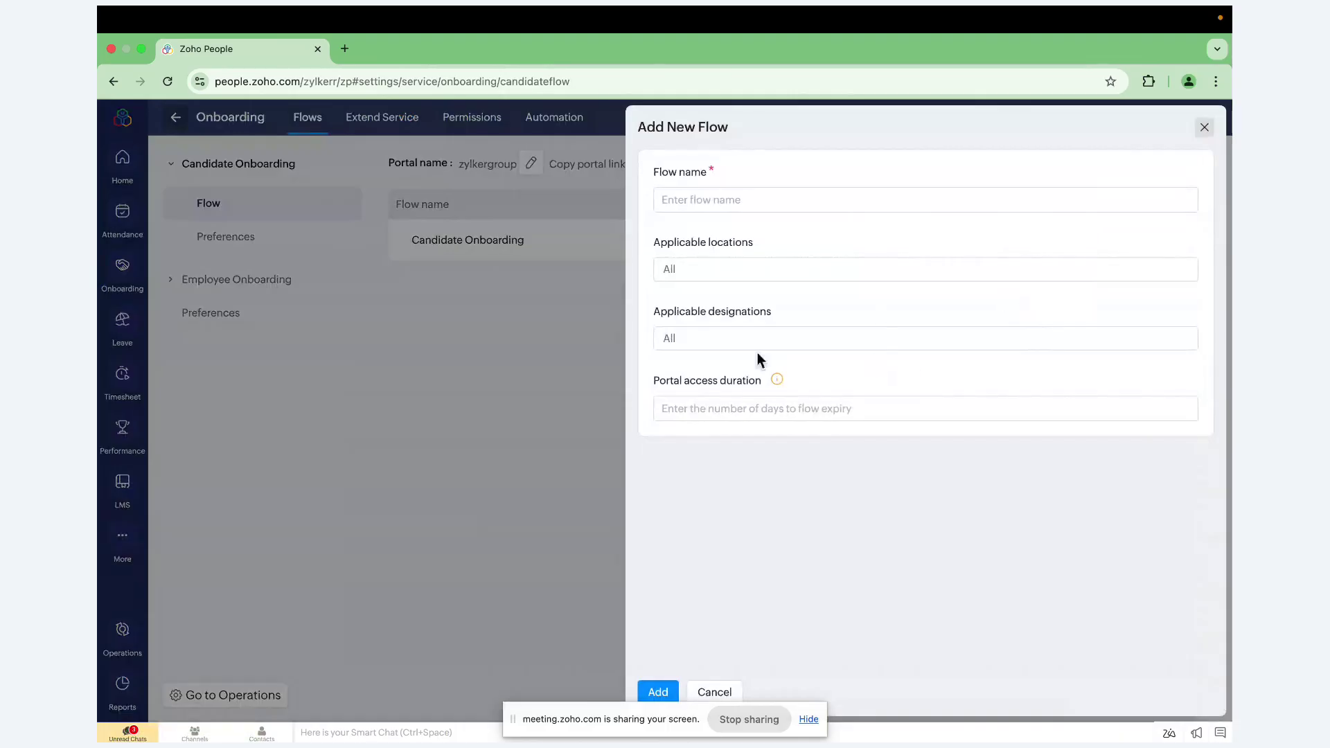
left_click(1204, 129)
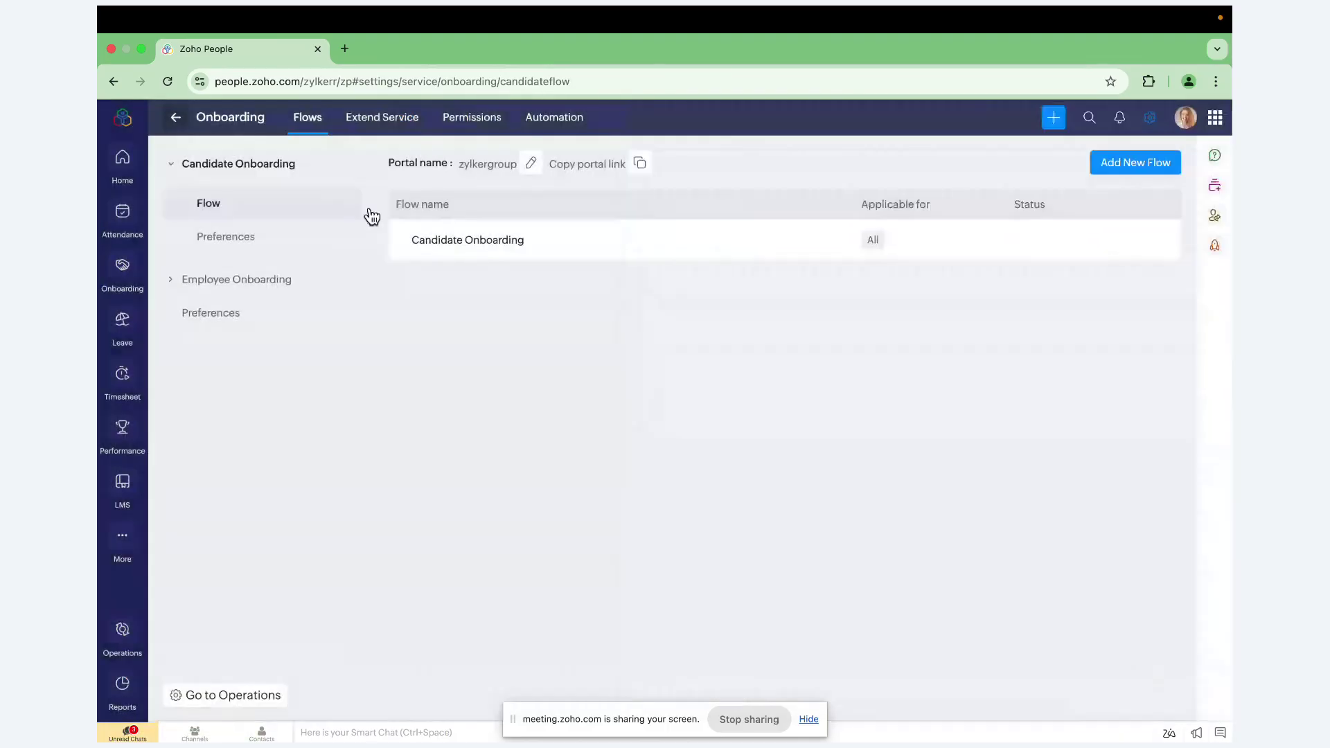
- Reopen the Candidate Onboarding flow, reloading the page, view its Welcome aboard and Checklist sections, and close the flow
left_click(494, 257)
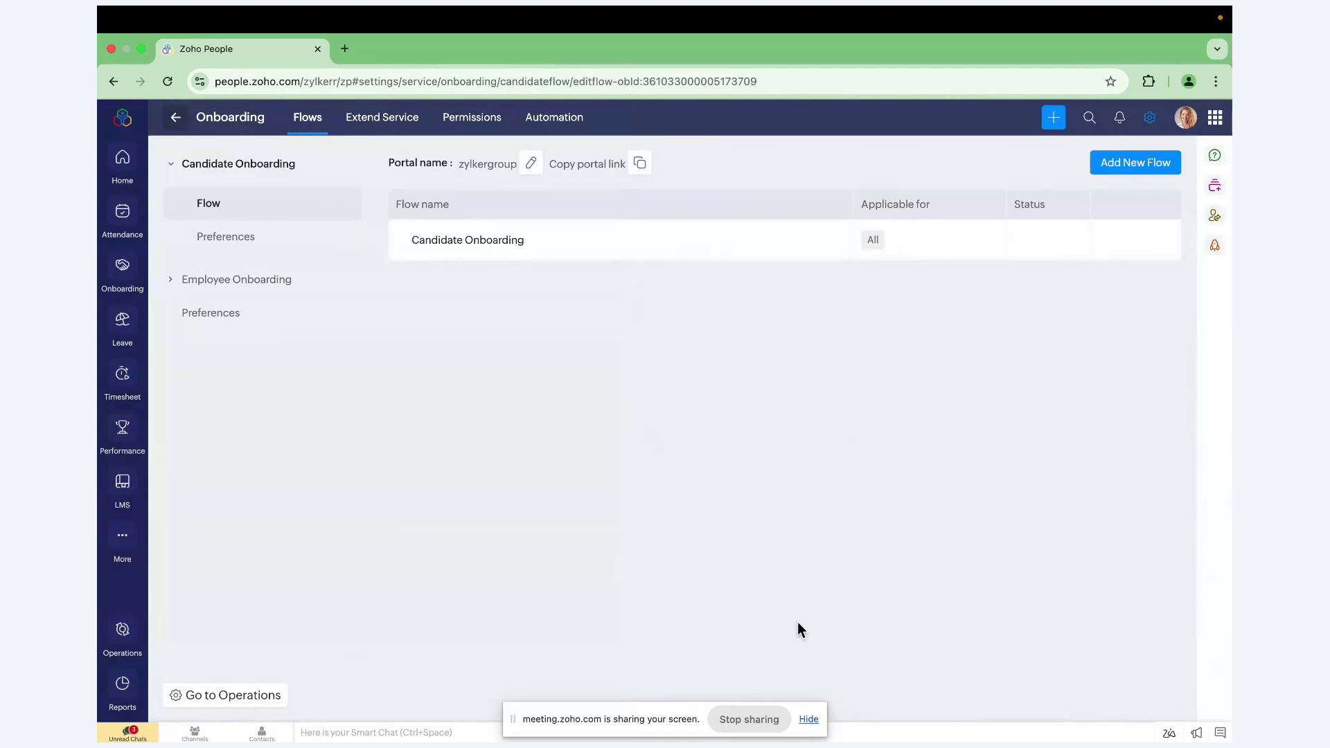
double_click(480, 247)
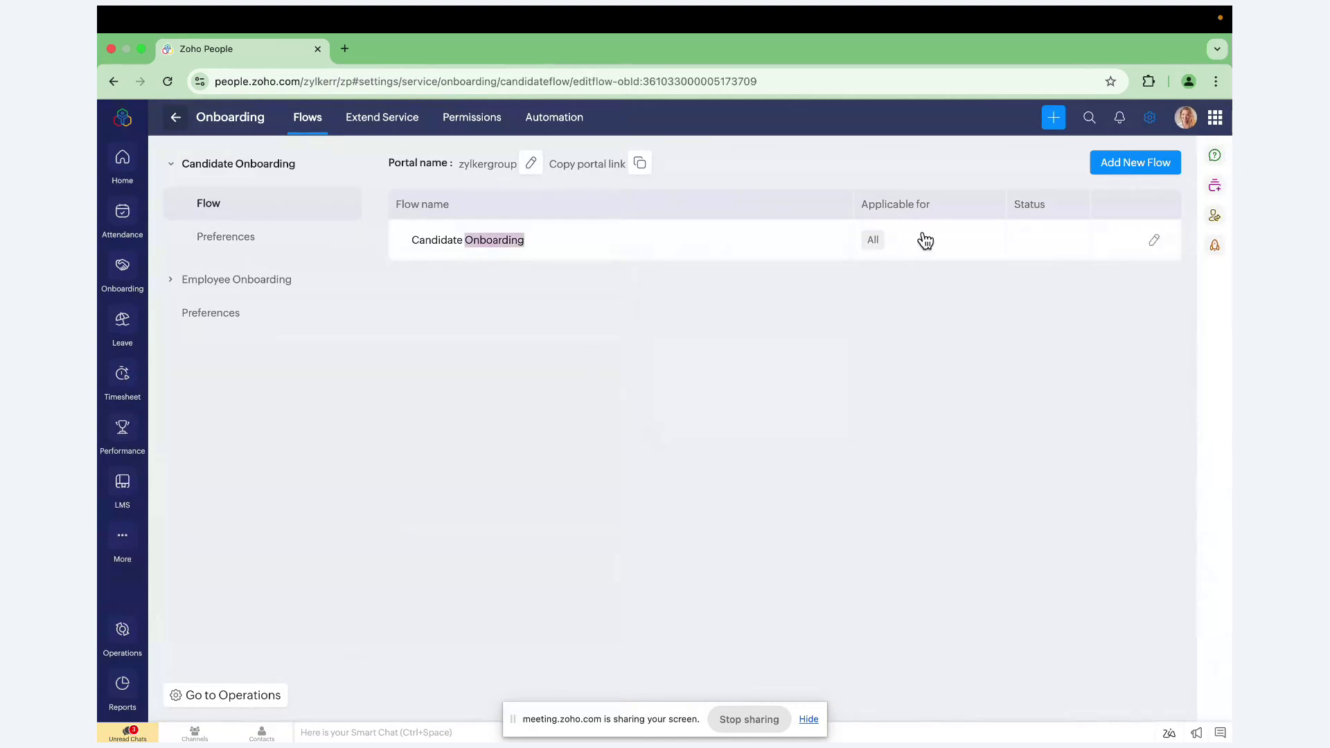
left_click(351, 200)
left_click(167, 81)
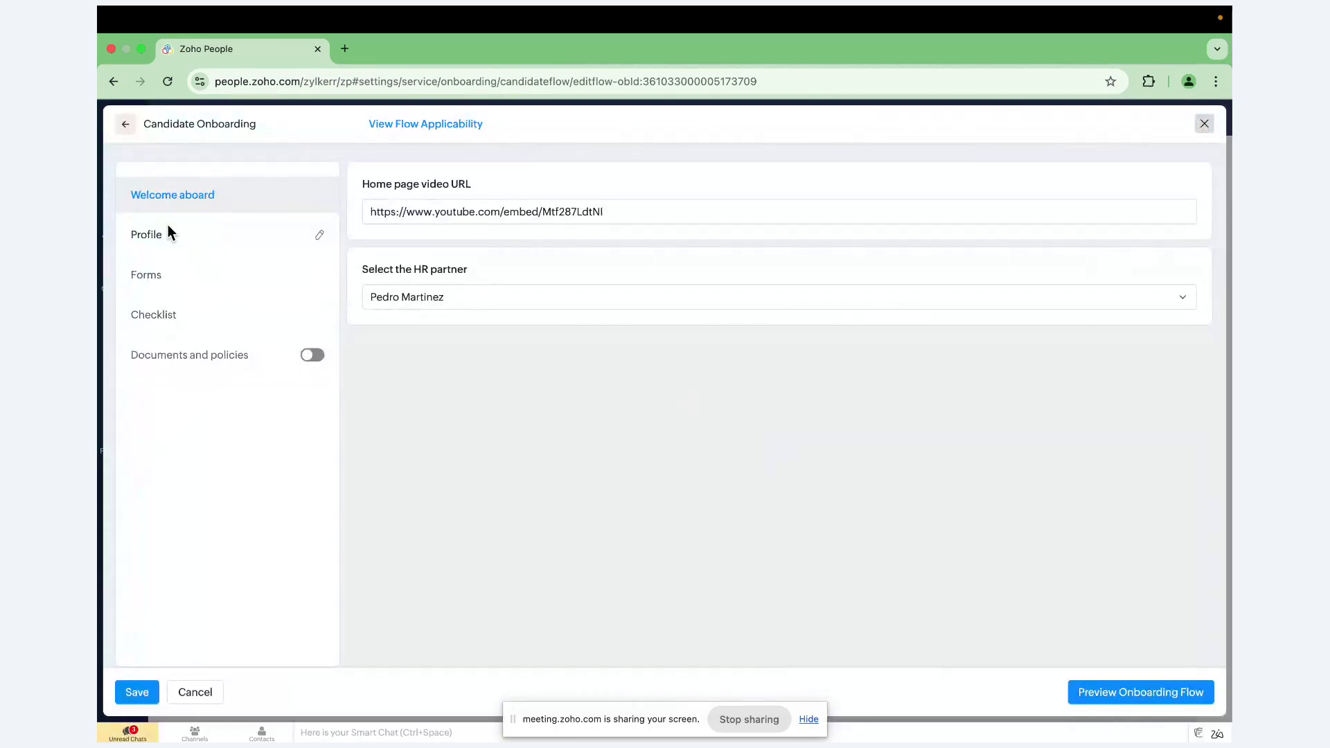
left_click(165, 314)
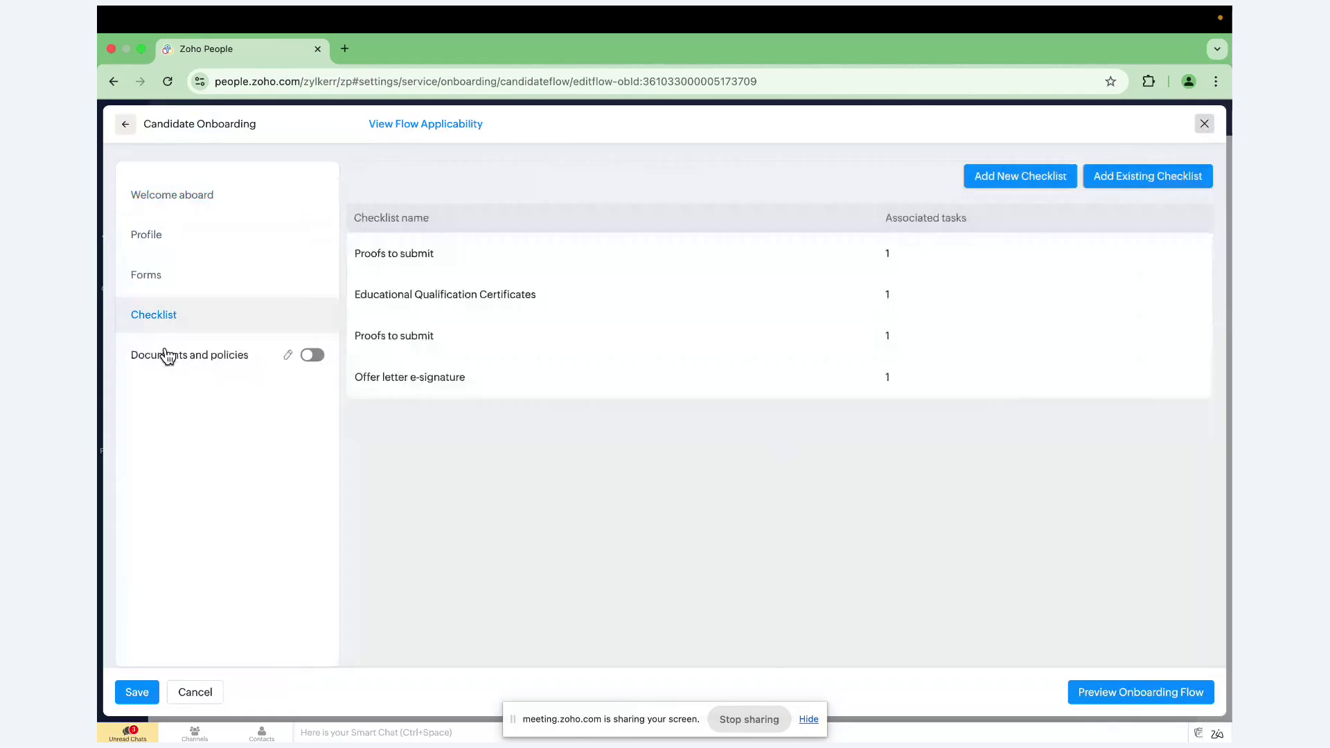
left_click(1206, 124)
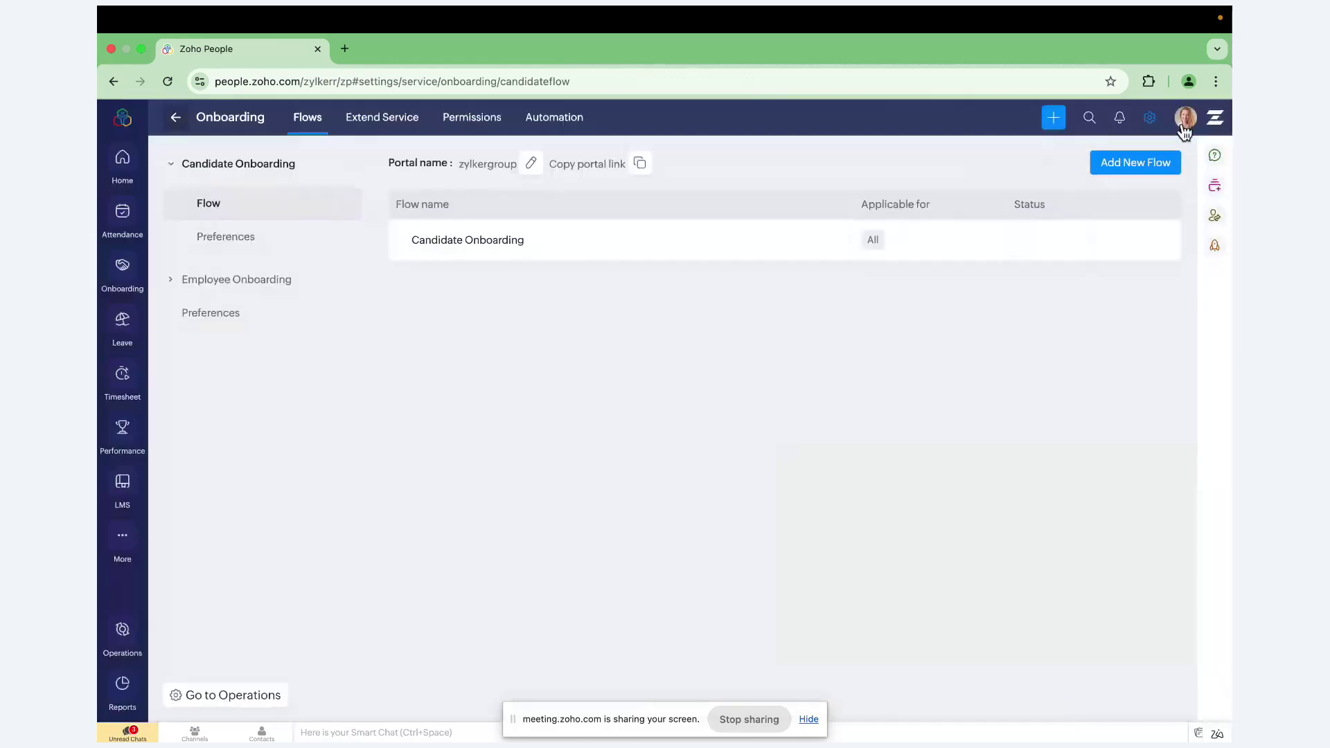
- Open the Employee Onboarding flow that applies to all, and examine its welcome settings, forms, and documents with the sign type choices
left_click(229, 281)
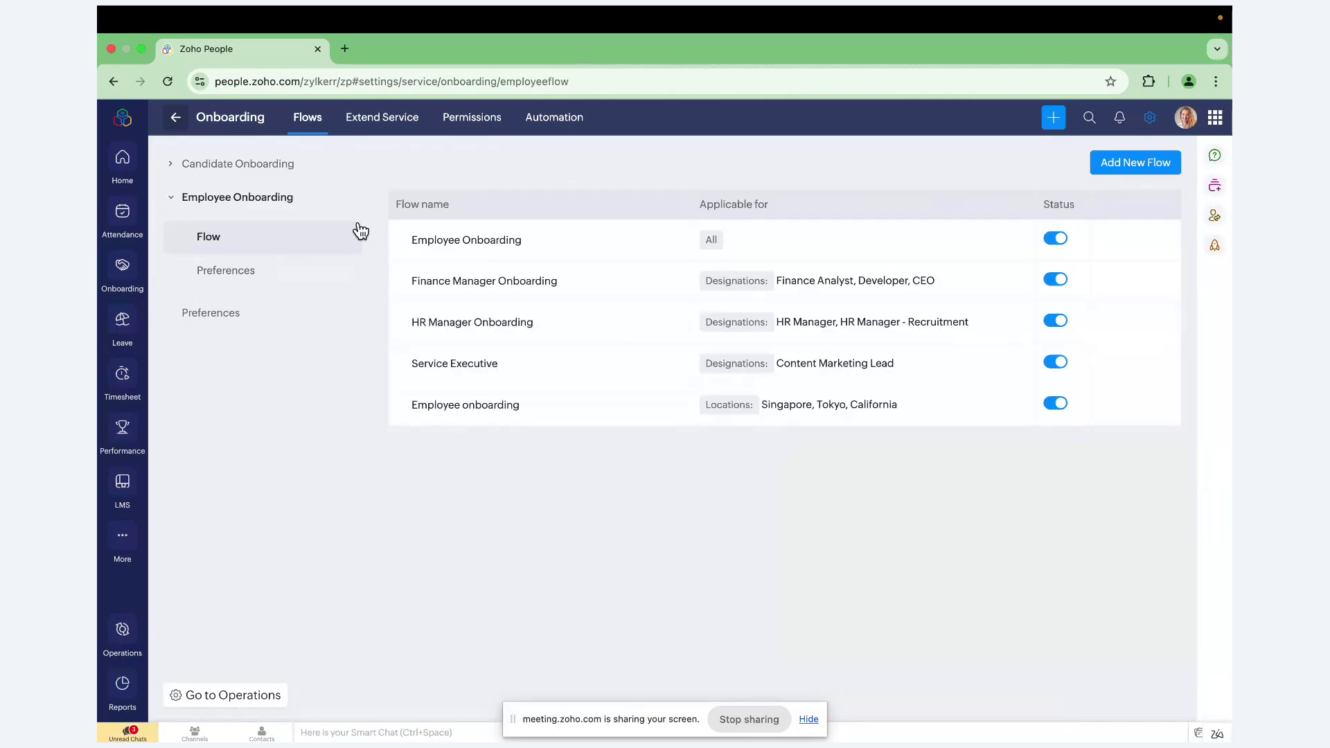
left_click(478, 242)
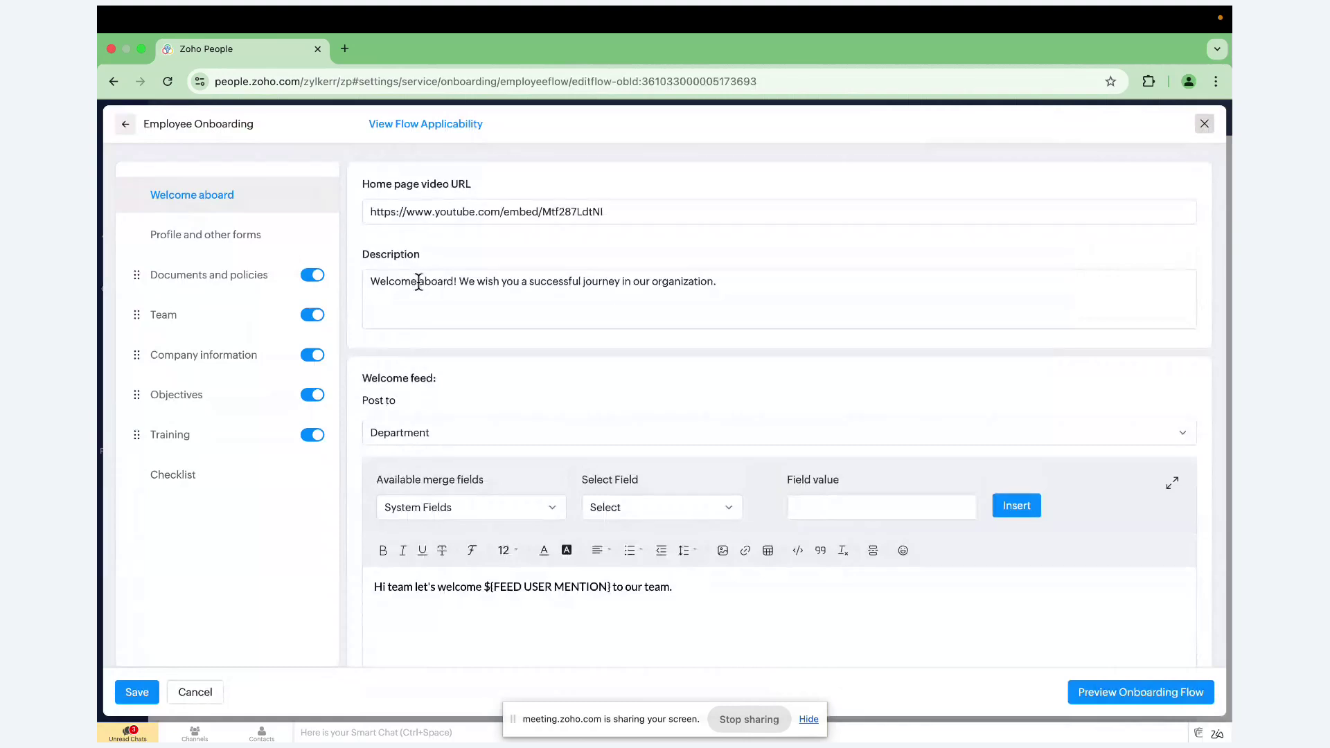
left_click(214, 233)
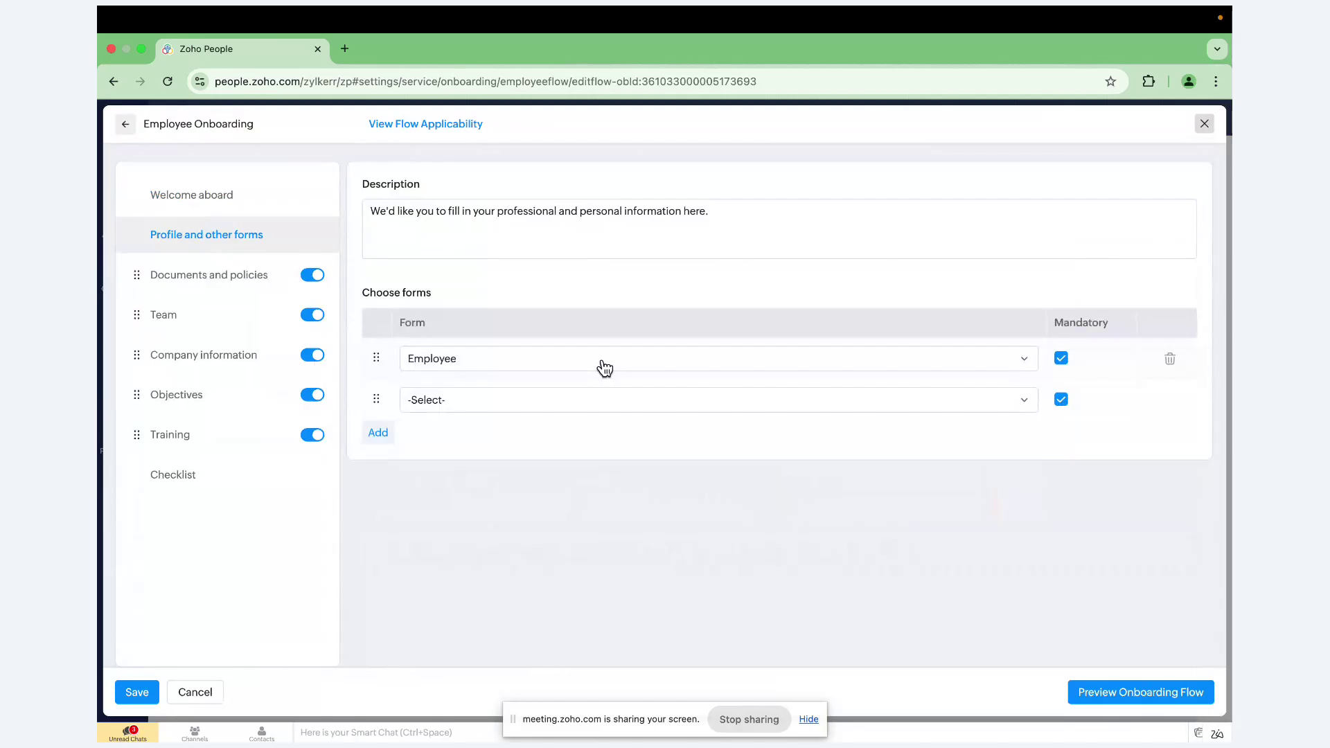
left_click(228, 275)
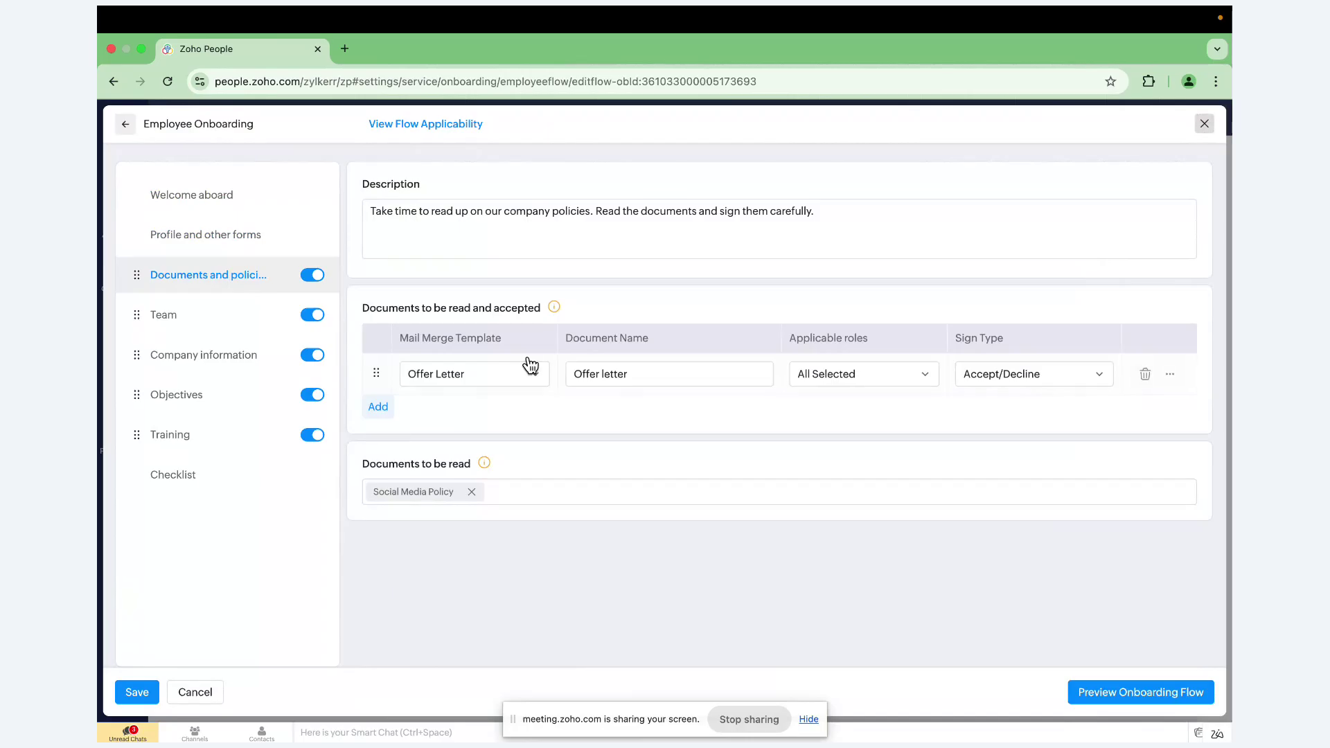
left_click(1070, 381)
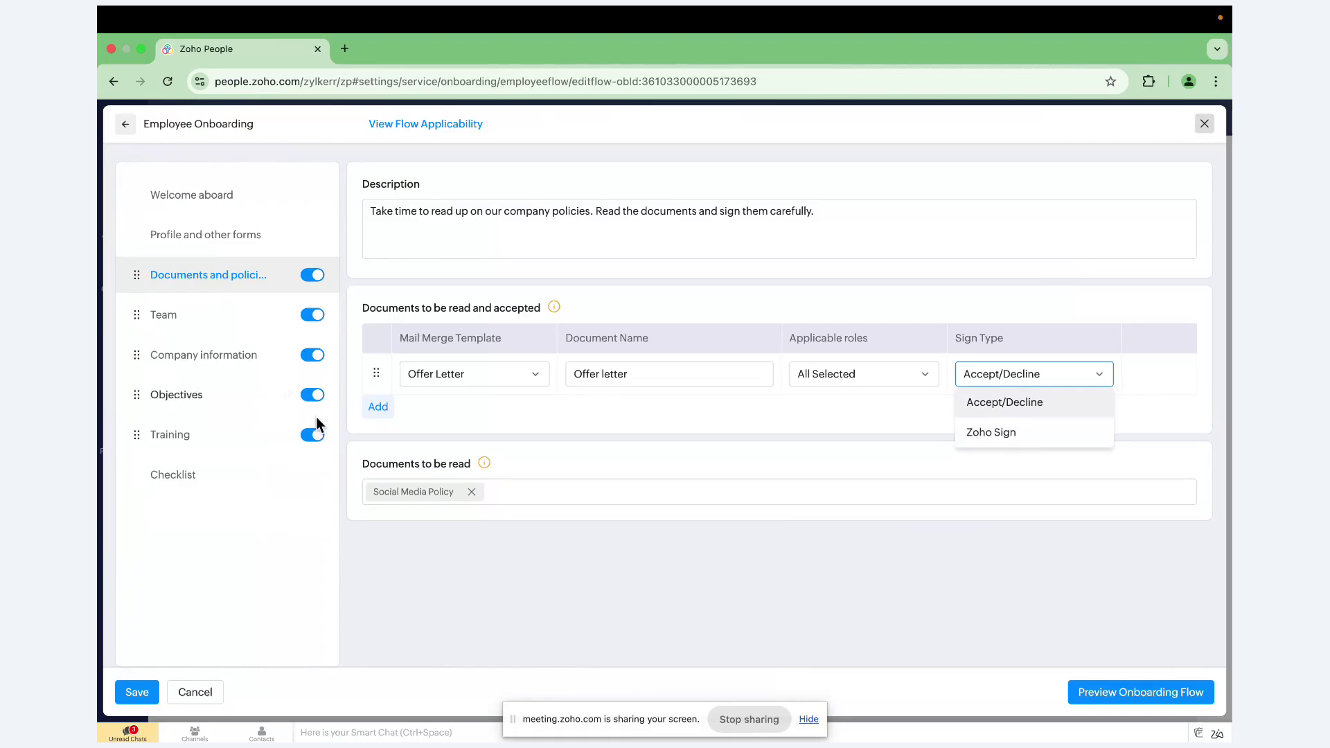
- View the Team, Company information, Objectives and Training sections of the Employee Onboarding flow
left_click(206, 316)
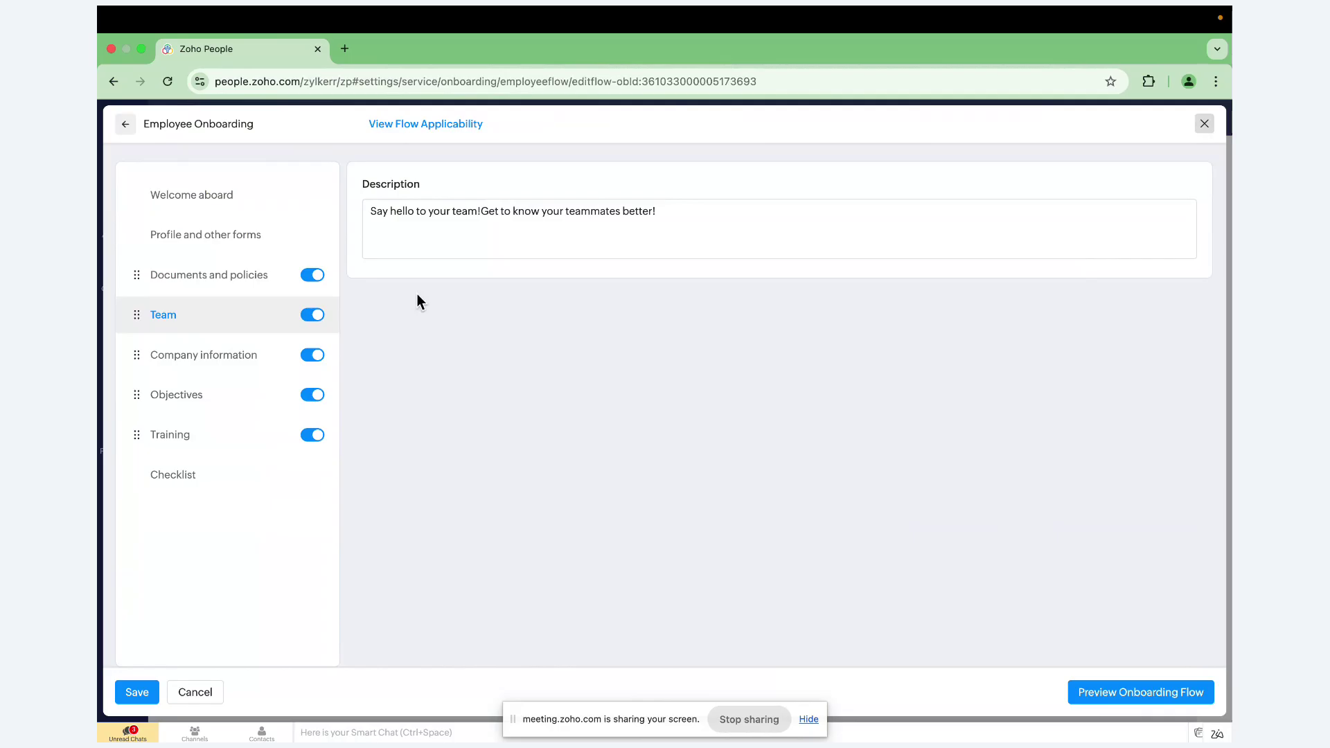
left_click(189, 360)
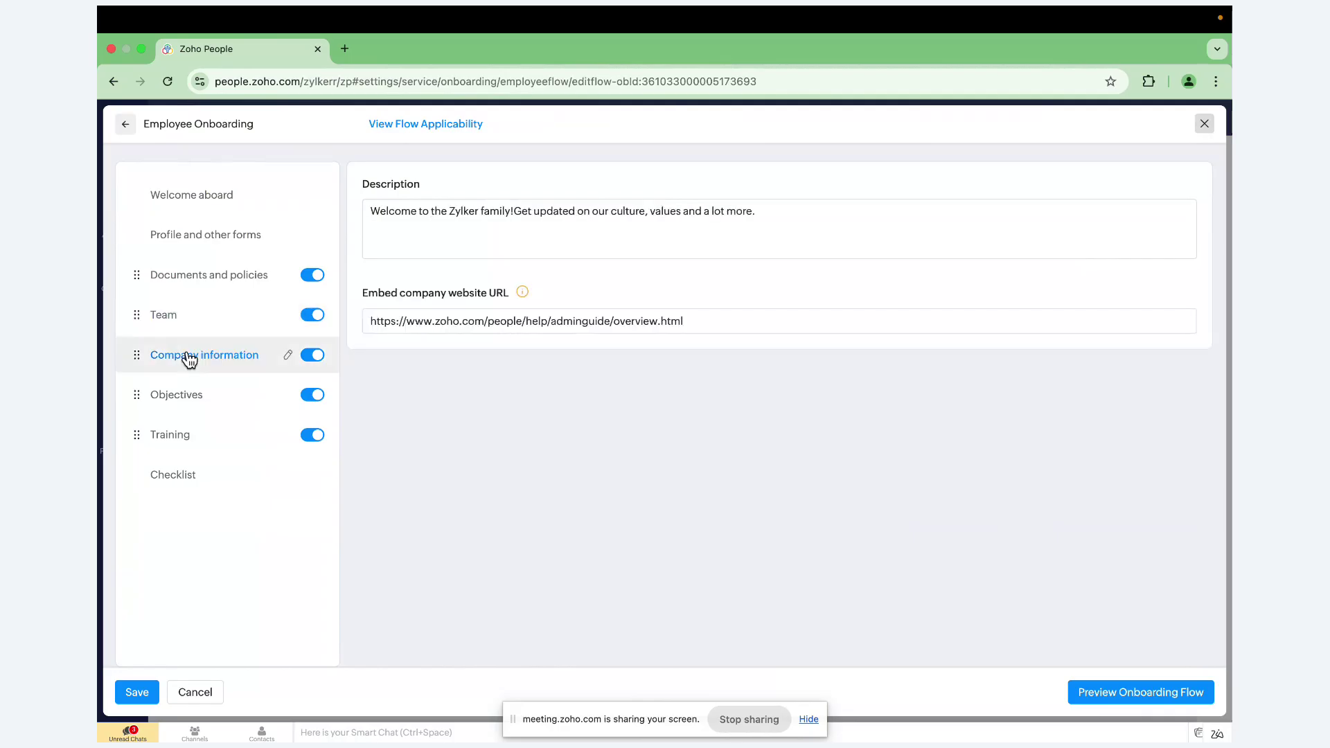
left_click(179, 401)
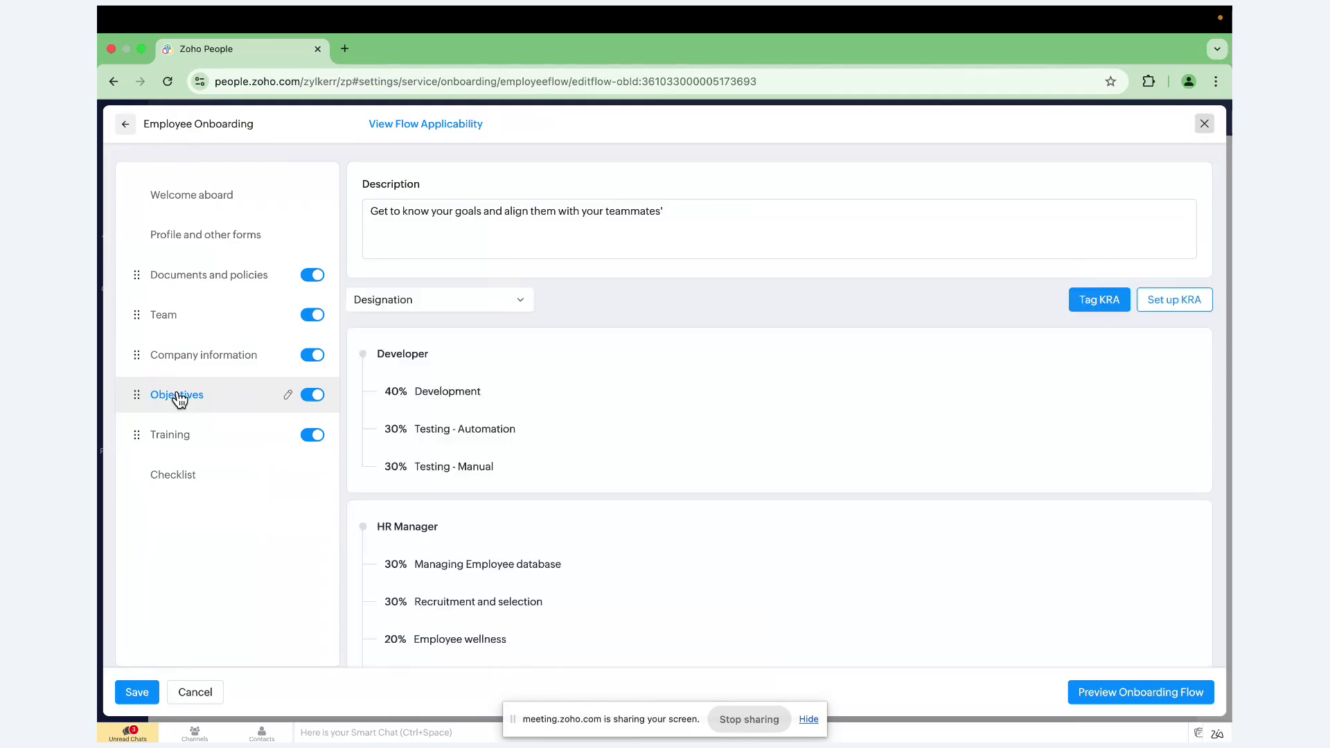
left_click(153, 441)
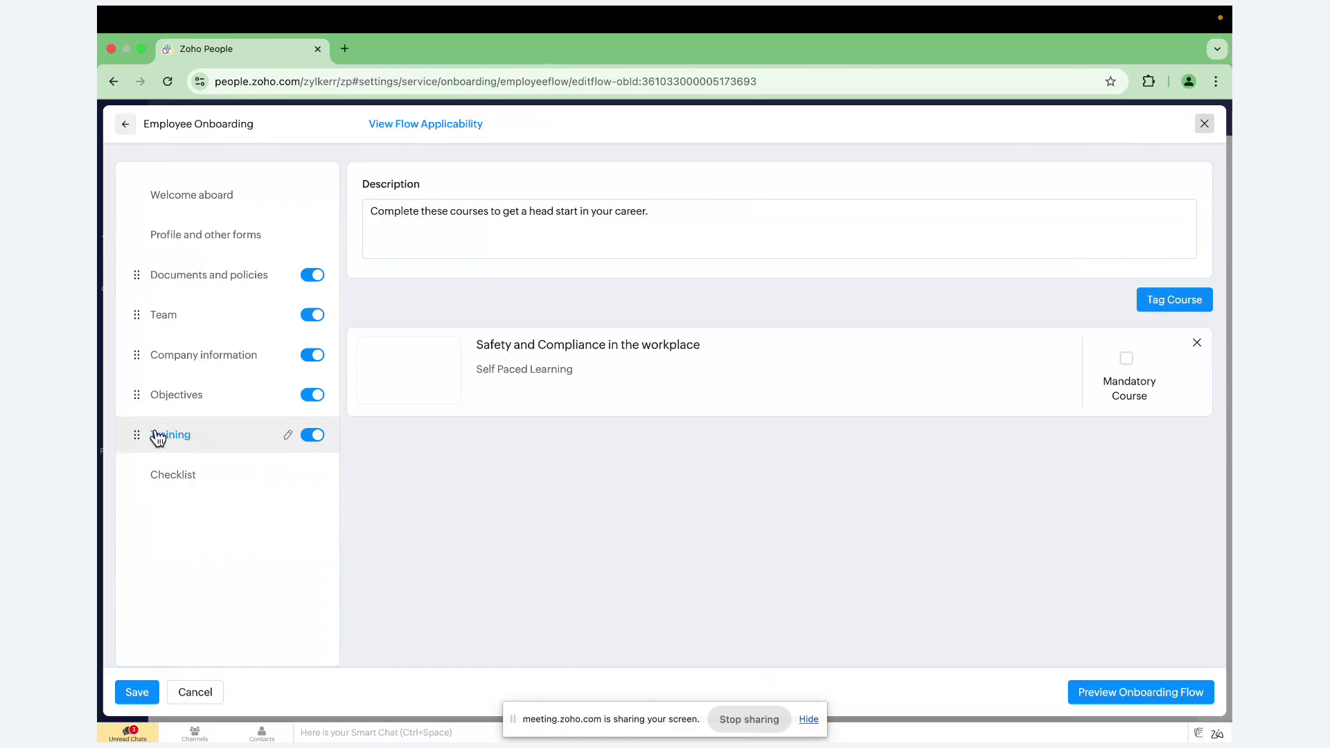
- Preview the Employee Onboarding flow from the welcome page to the You're all set section, then close it and return to the service settings
left_click(1141, 693)
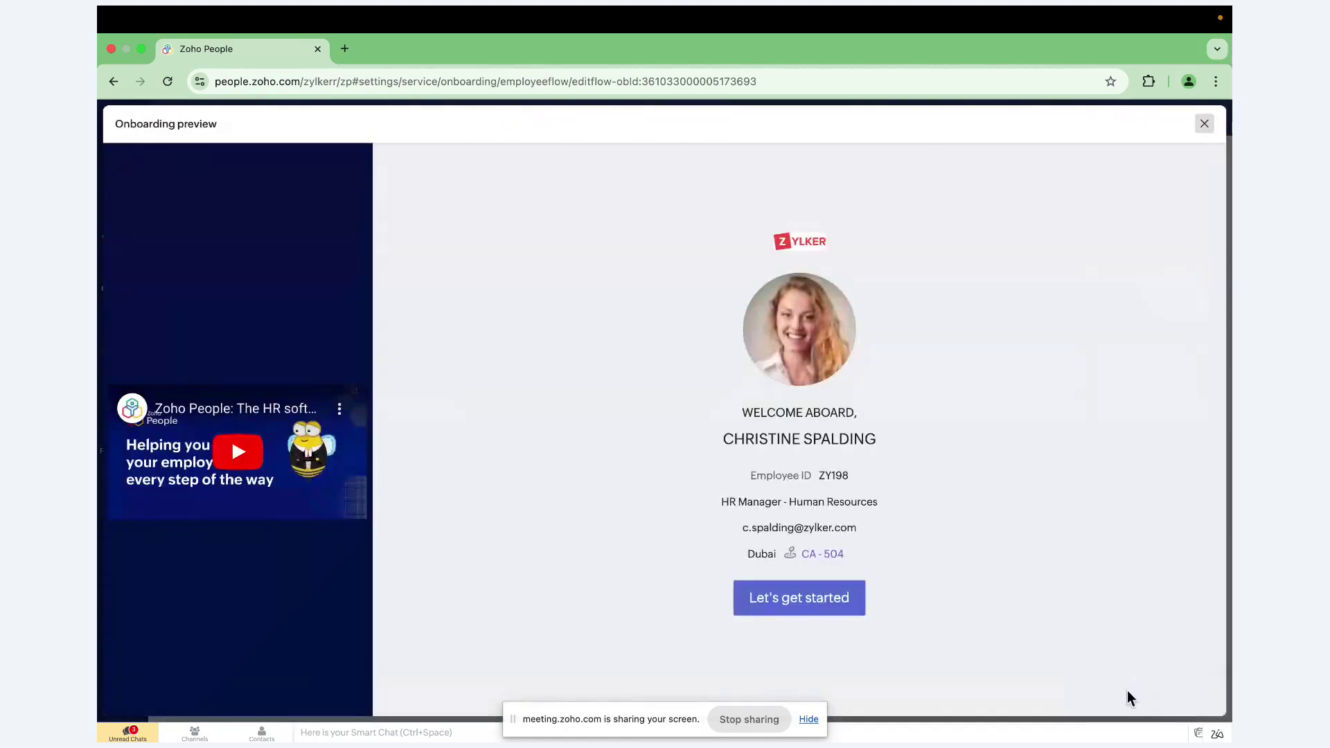
left_click(800, 603)
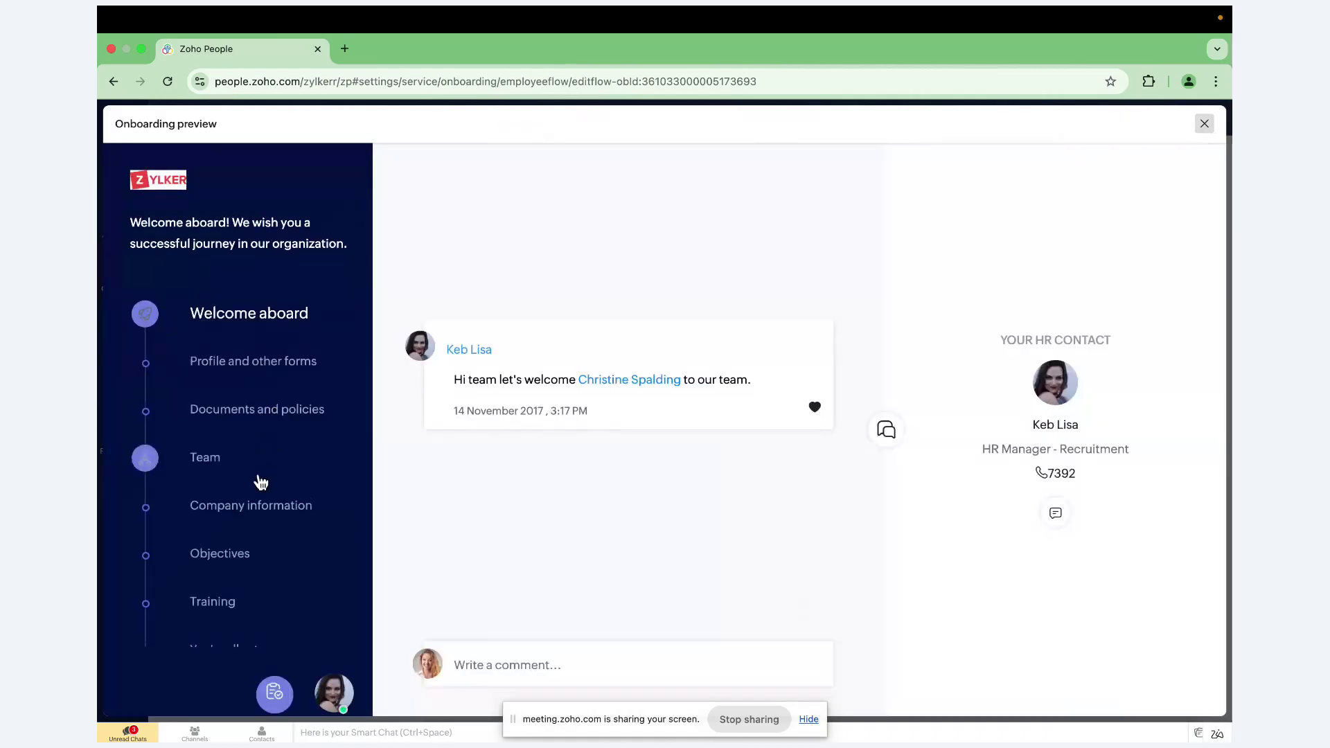
scroll(246, 562, "down", 1)
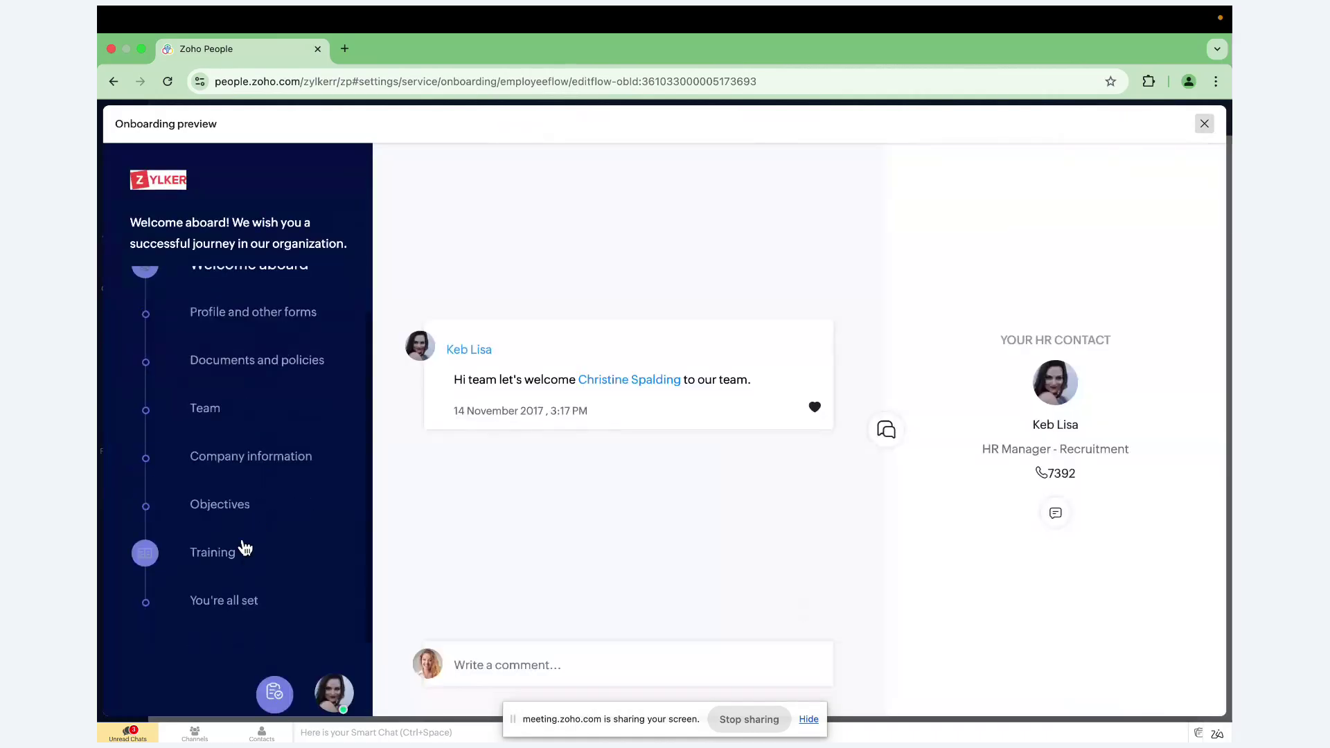
left_click(219, 594)
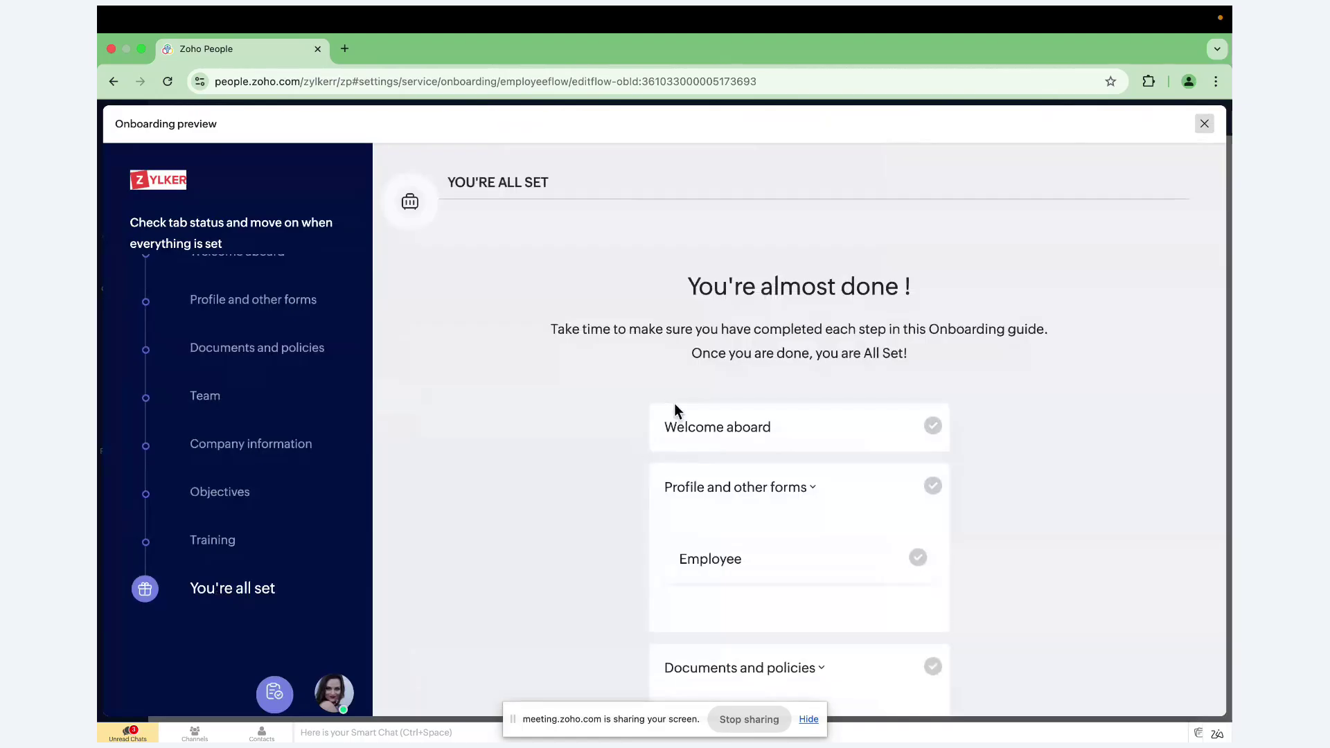
left_click(1204, 125)
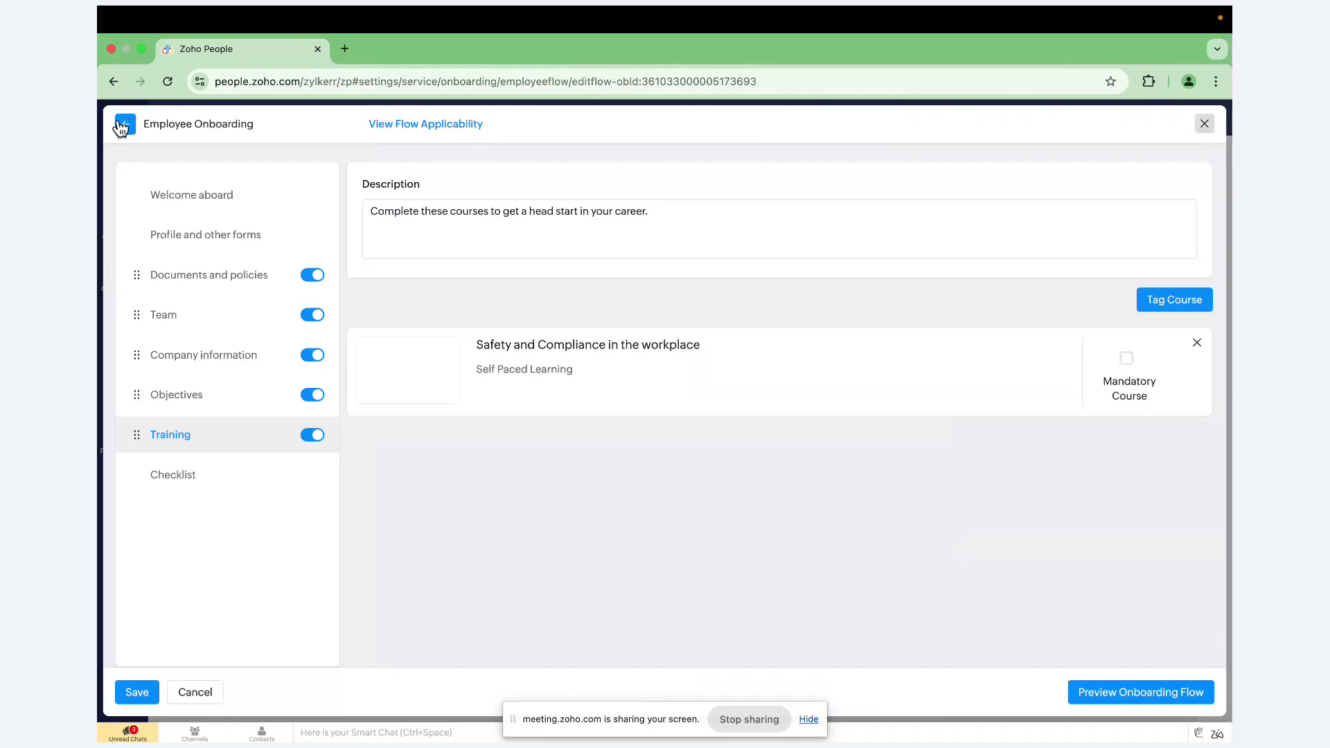
left_click(1209, 129)
left_click(173, 118)
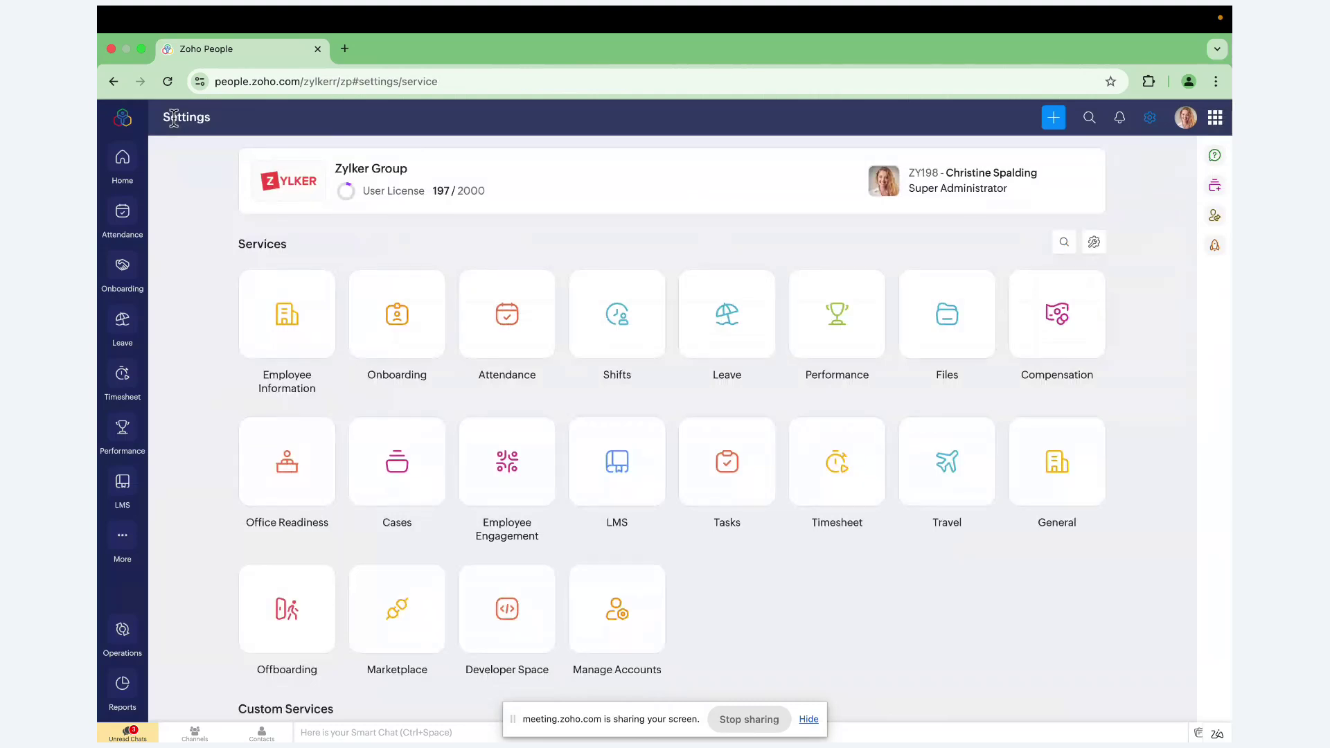
- Open the Attendance service settings and view the working hours options in the Attendance Policy
left_click(507, 319)
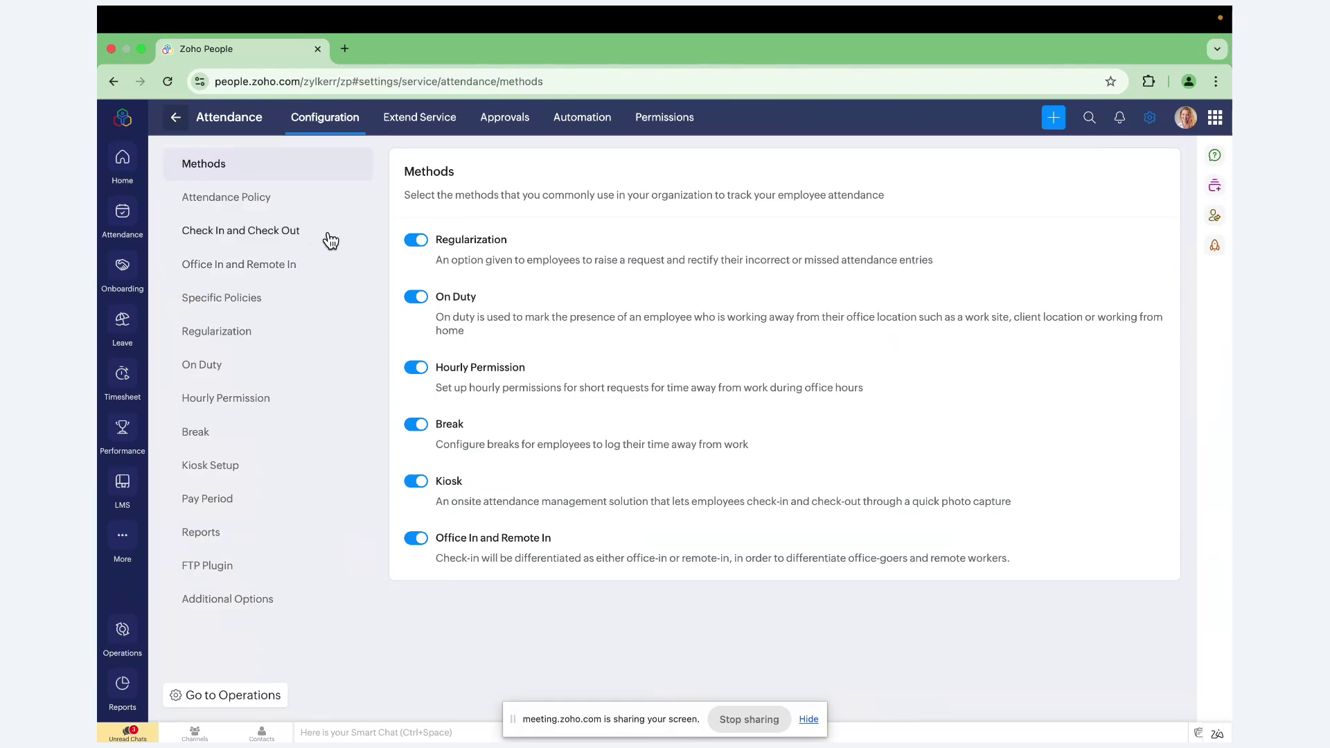
left_click(265, 209)
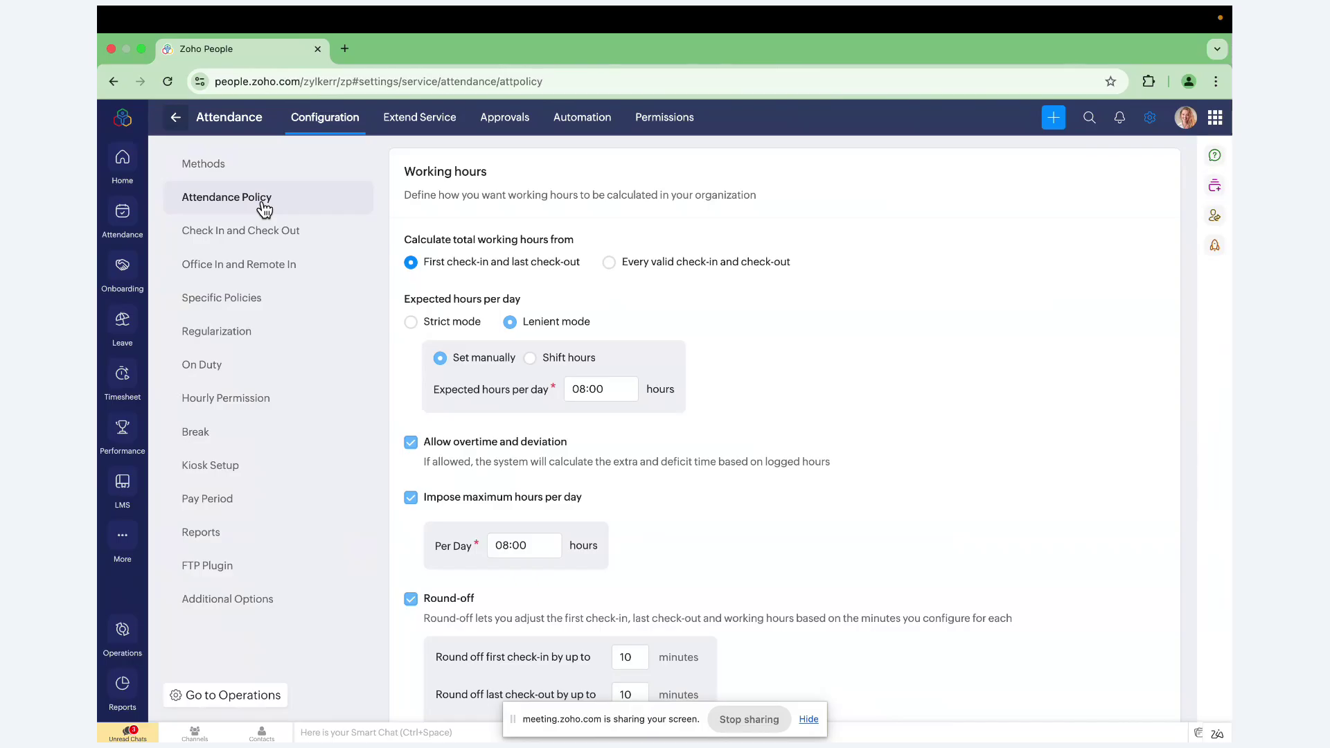
scroll(575, 333, "down", 5)
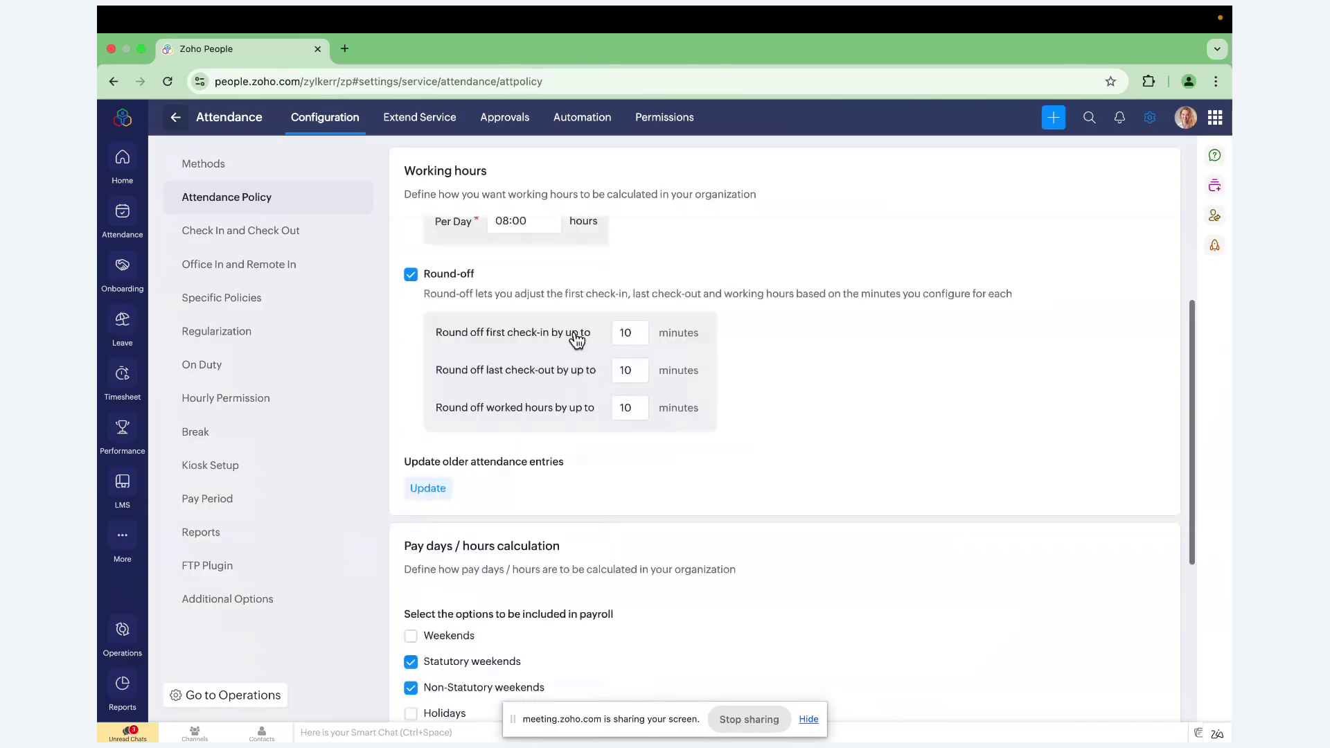
scroll(574, 338, "up", 4)
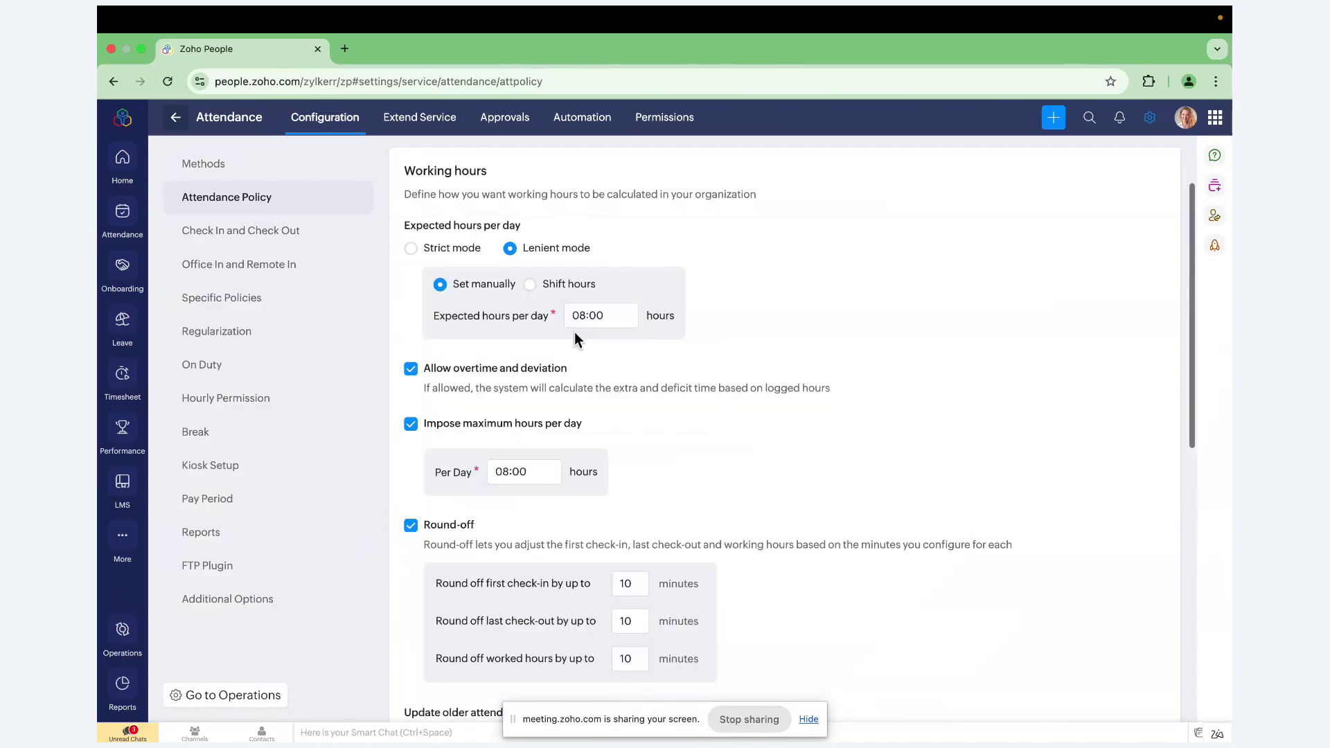
scroll(575, 331, "up", 1)
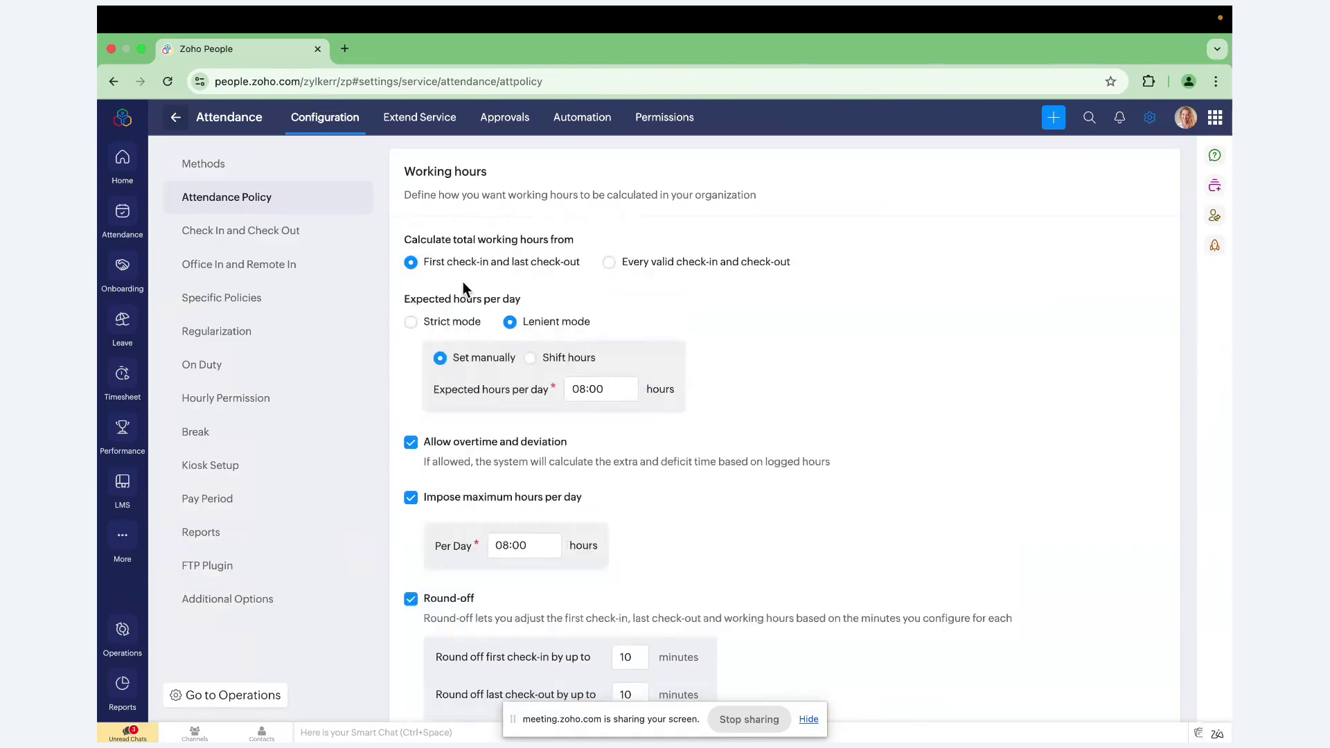
- Compare Strict mode with Lenient mode for expected hours without saving, and examine the round-off, pay days and late-night work hours settings
left_click(457, 326)
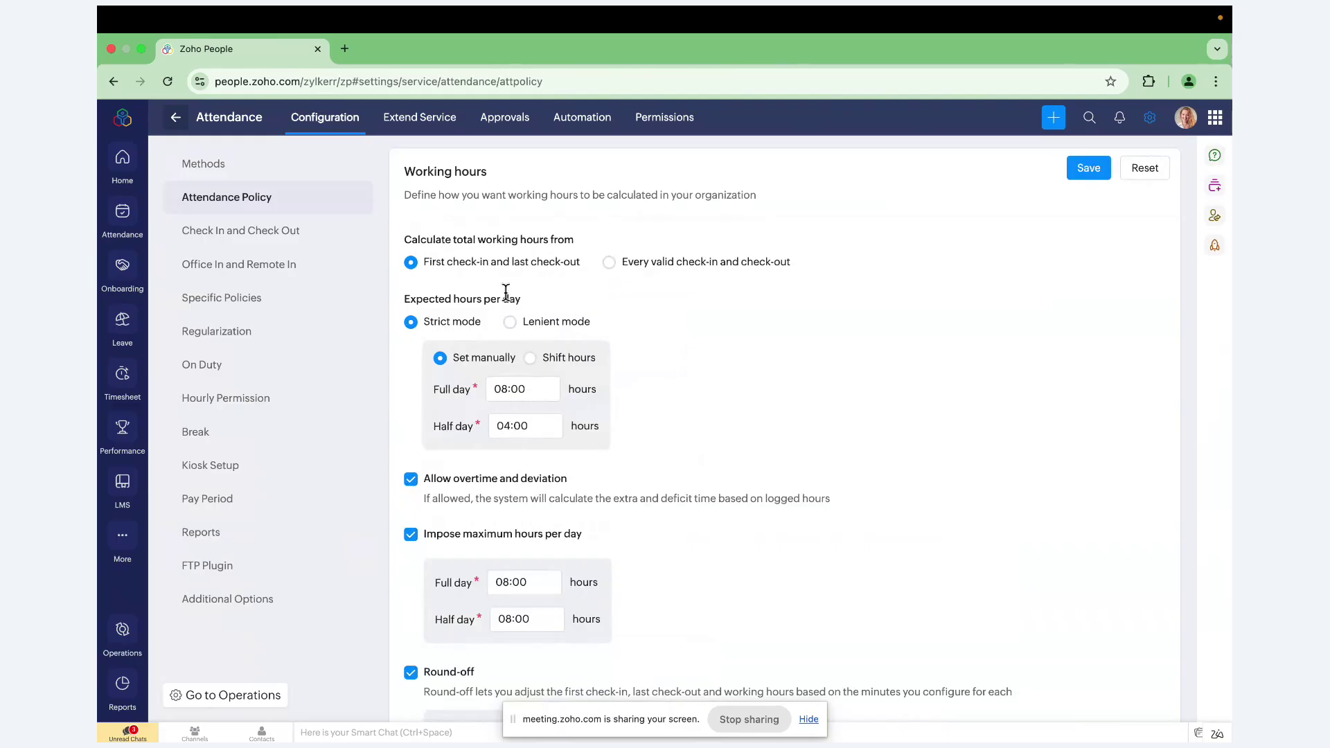
left_click(540, 324)
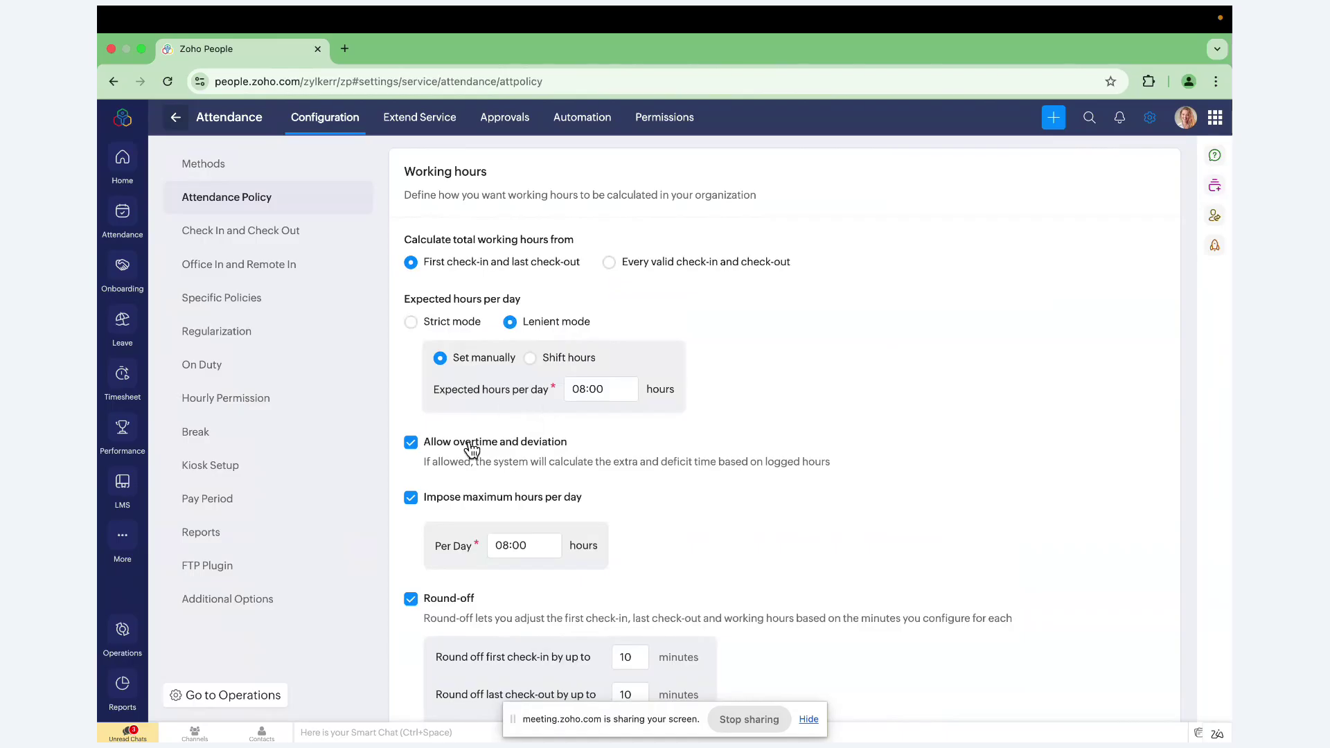
scroll(484, 535, "down", 3)
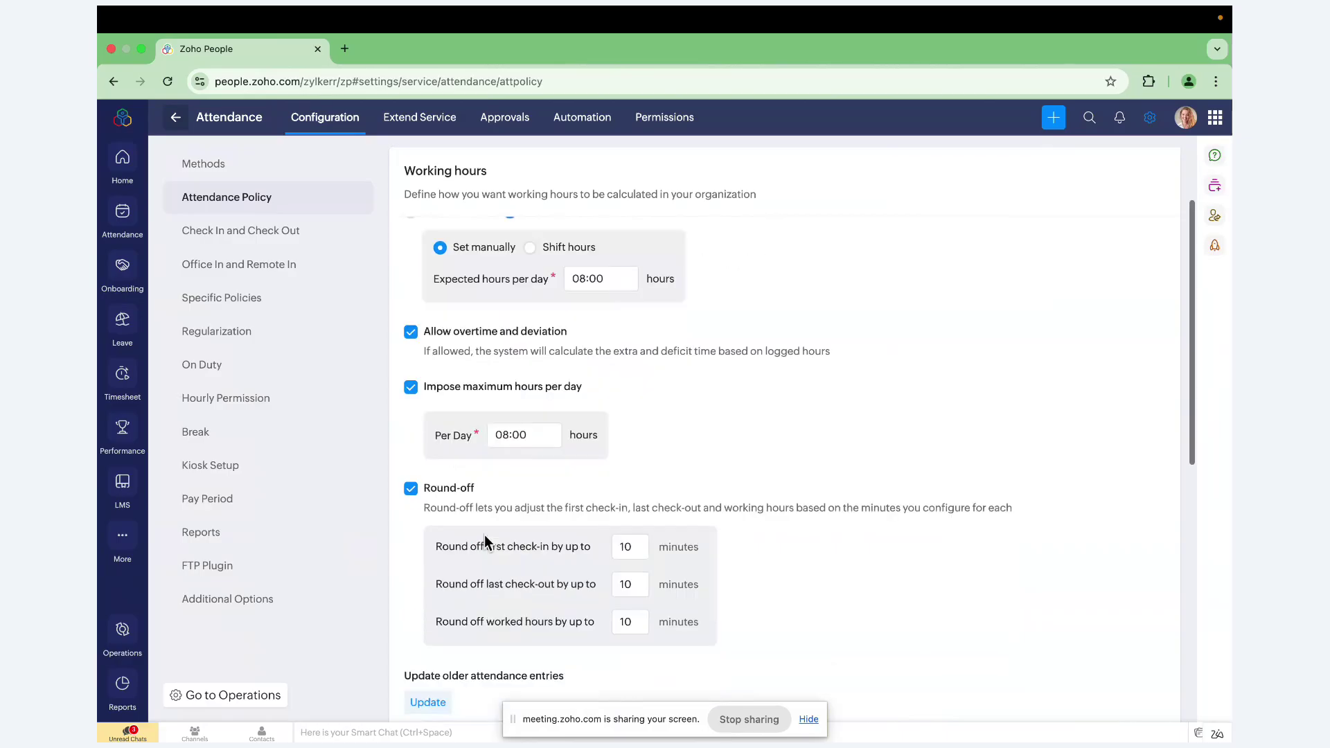
scroll(484, 535, "down", 2)
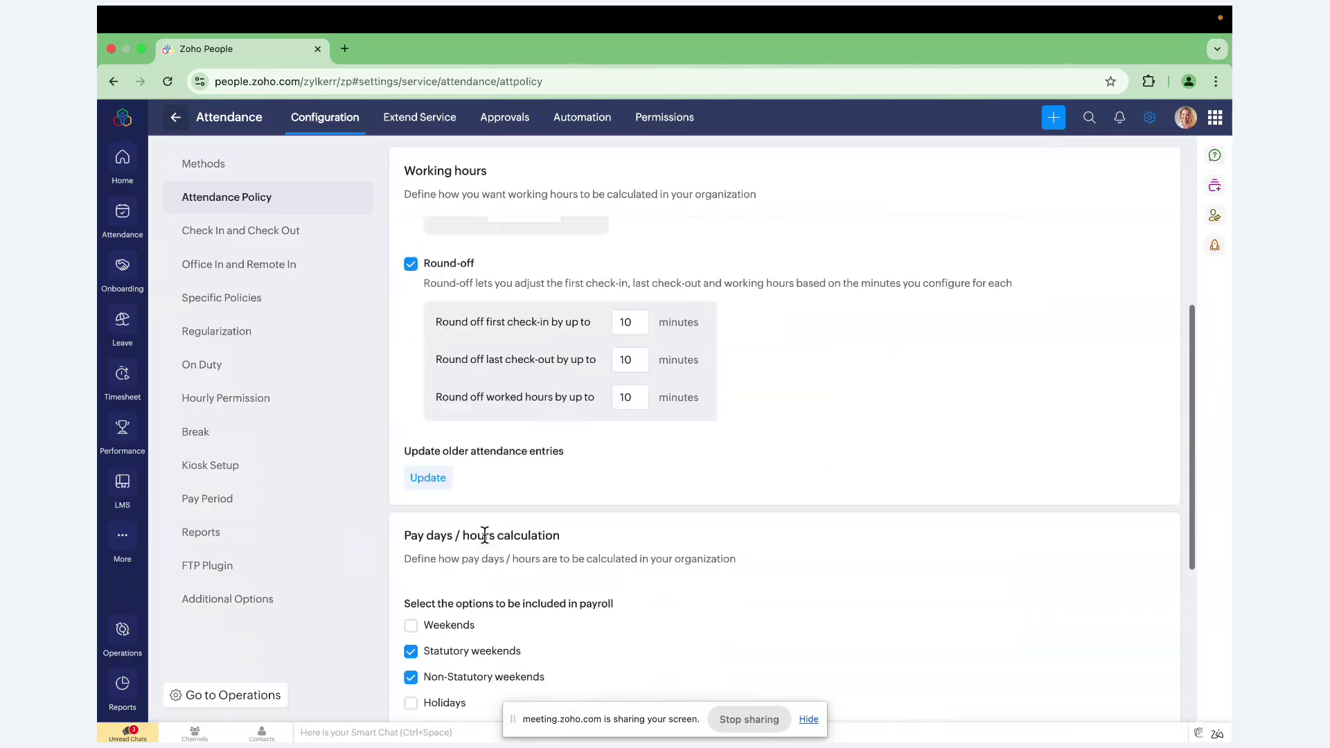
scroll(484, 535, "down", 4)
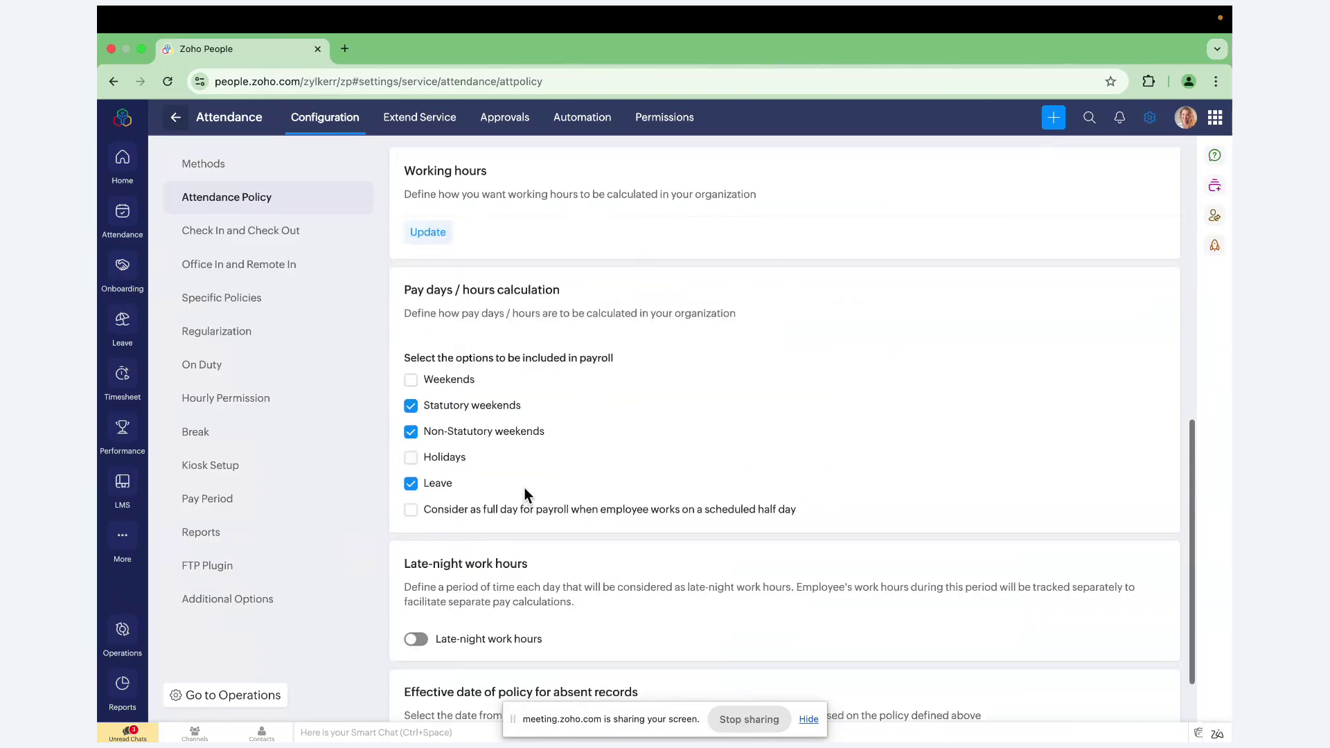
scroll(530, 494, "down", 1)
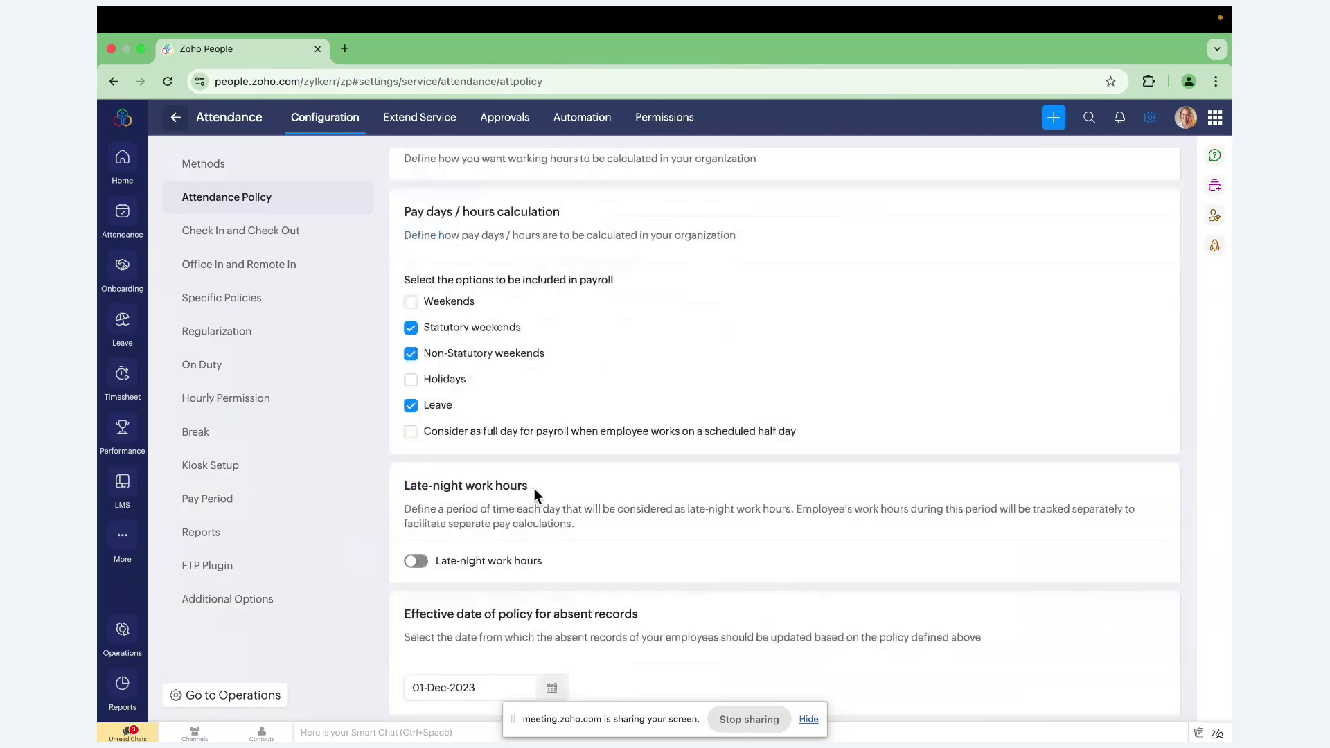
scroll(520, 468, "up", 4)
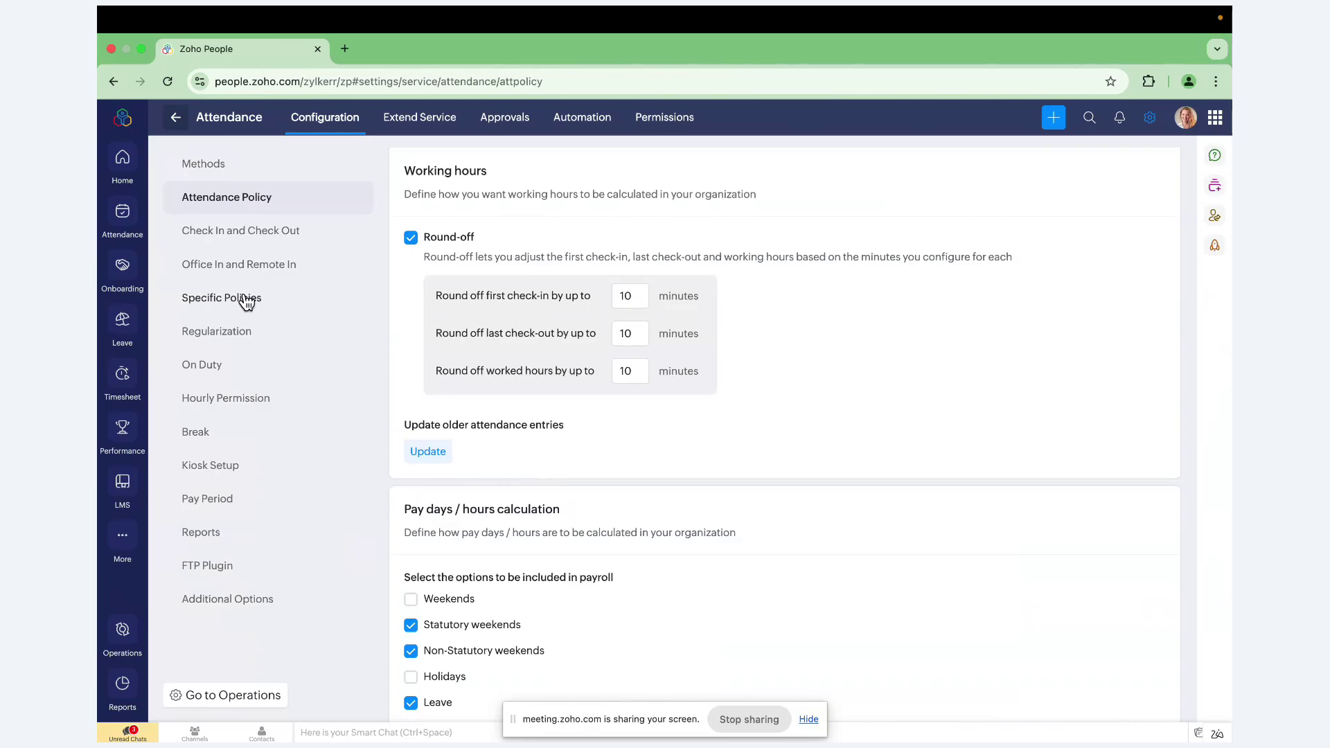
- View the Regularization and Pay Period settings of the Attendance service, then return to the service settings overview
left_click(234, 336)
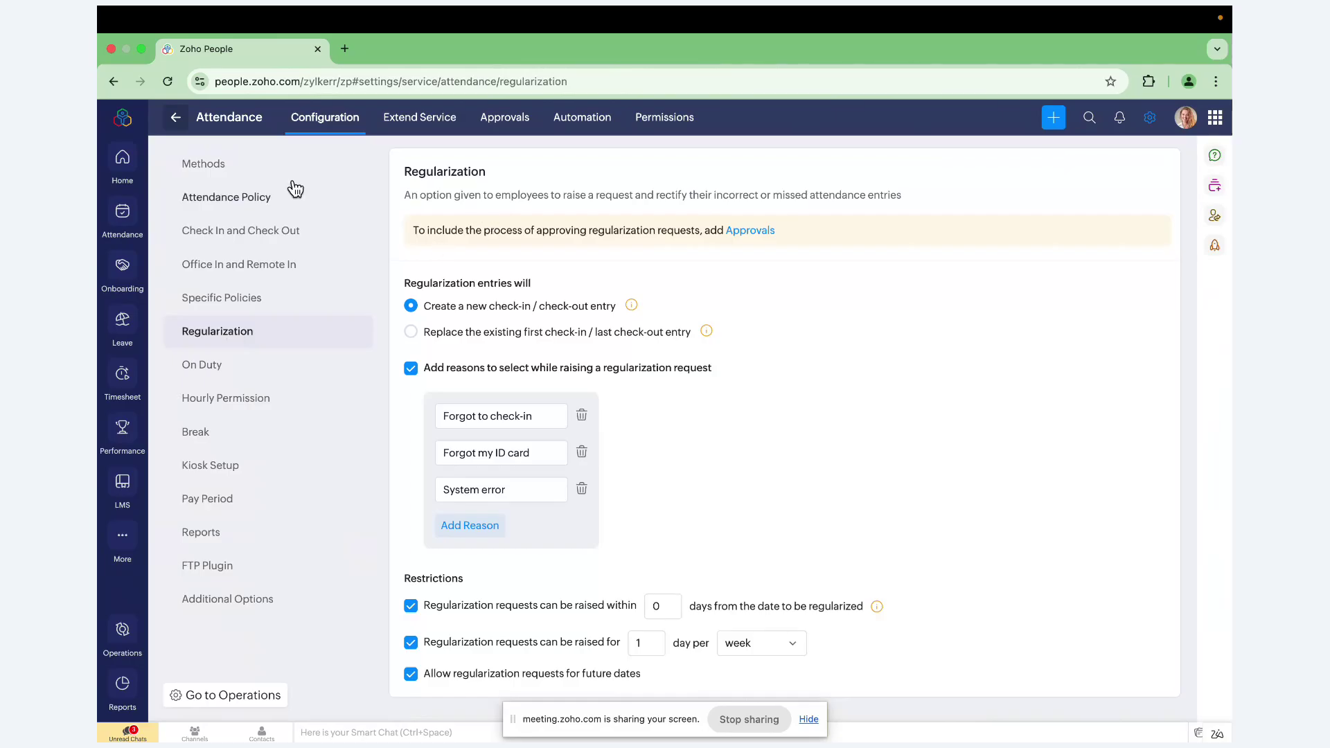
left_click(231, 172)
left_click(216, 512)
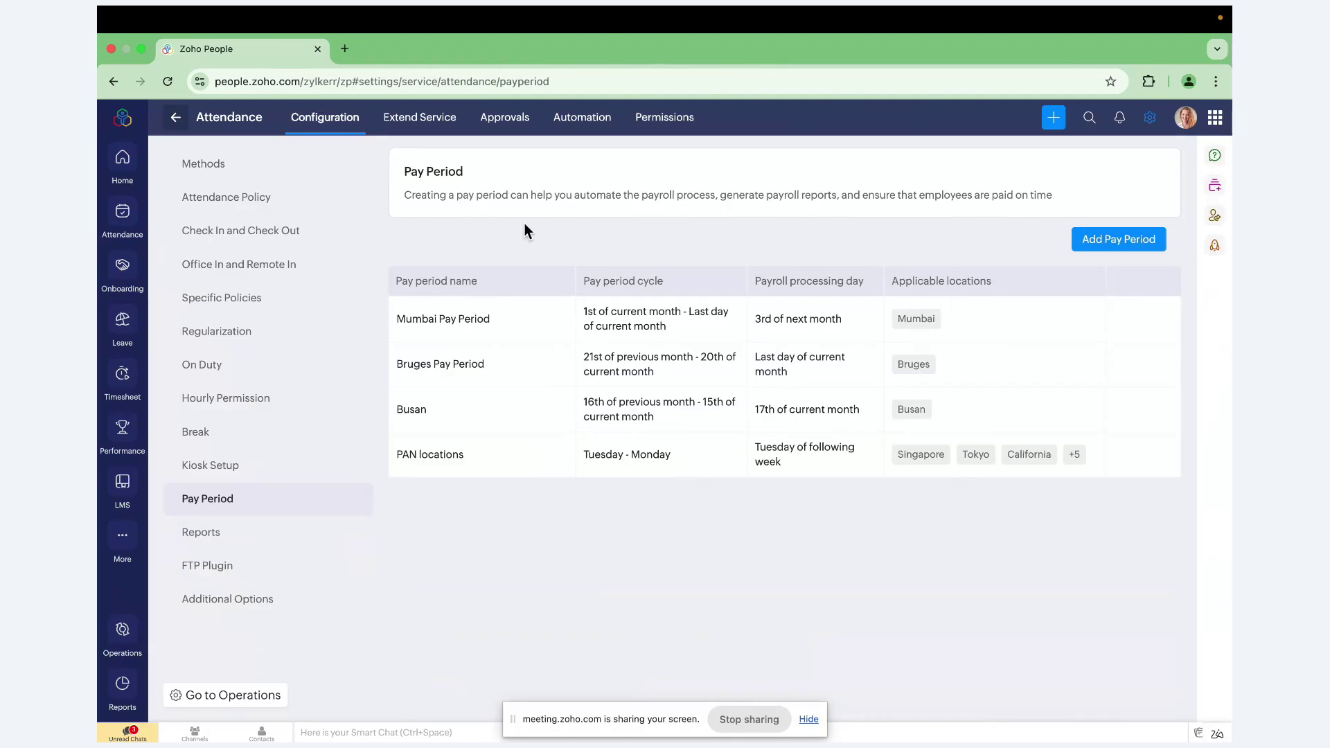
left_click(175, 117)
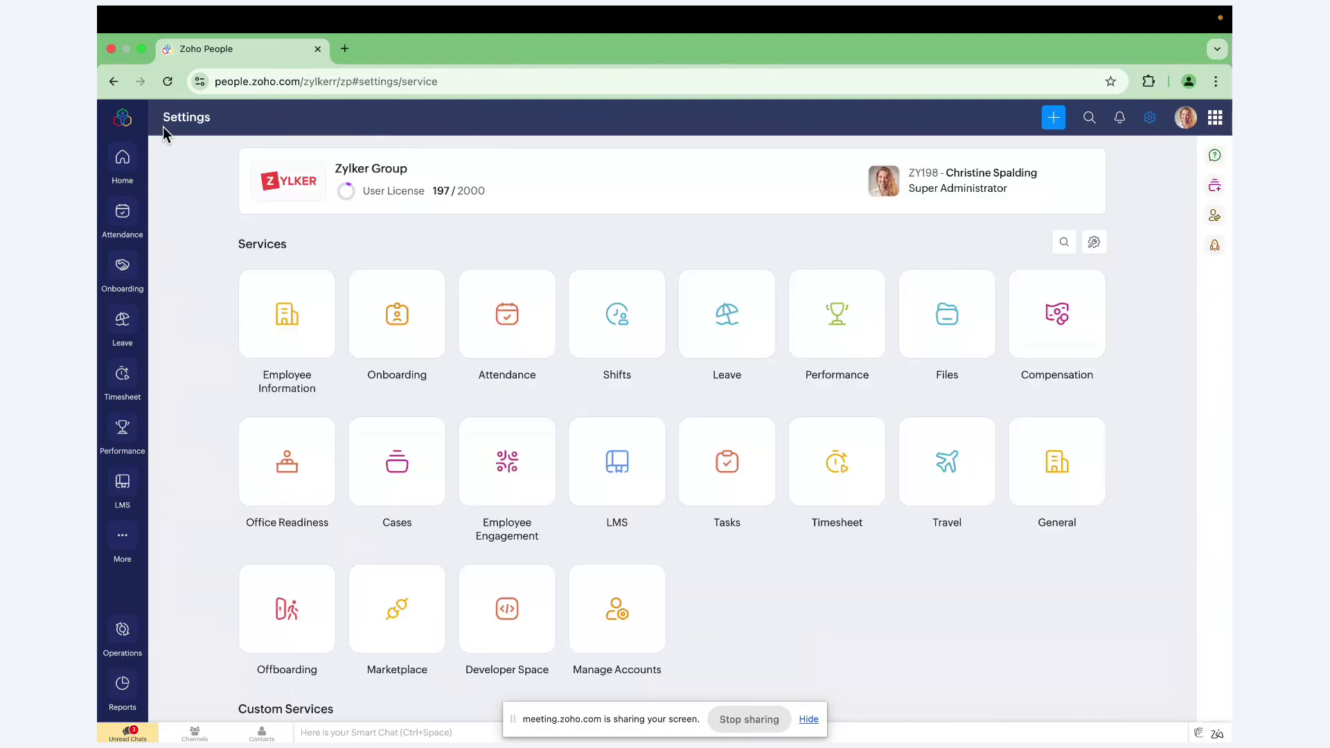
- Open the Shifts service settings and view the default shift choices, shift mapping permissions, change notifications and shift allowance eligibility
left_click(618, 326)
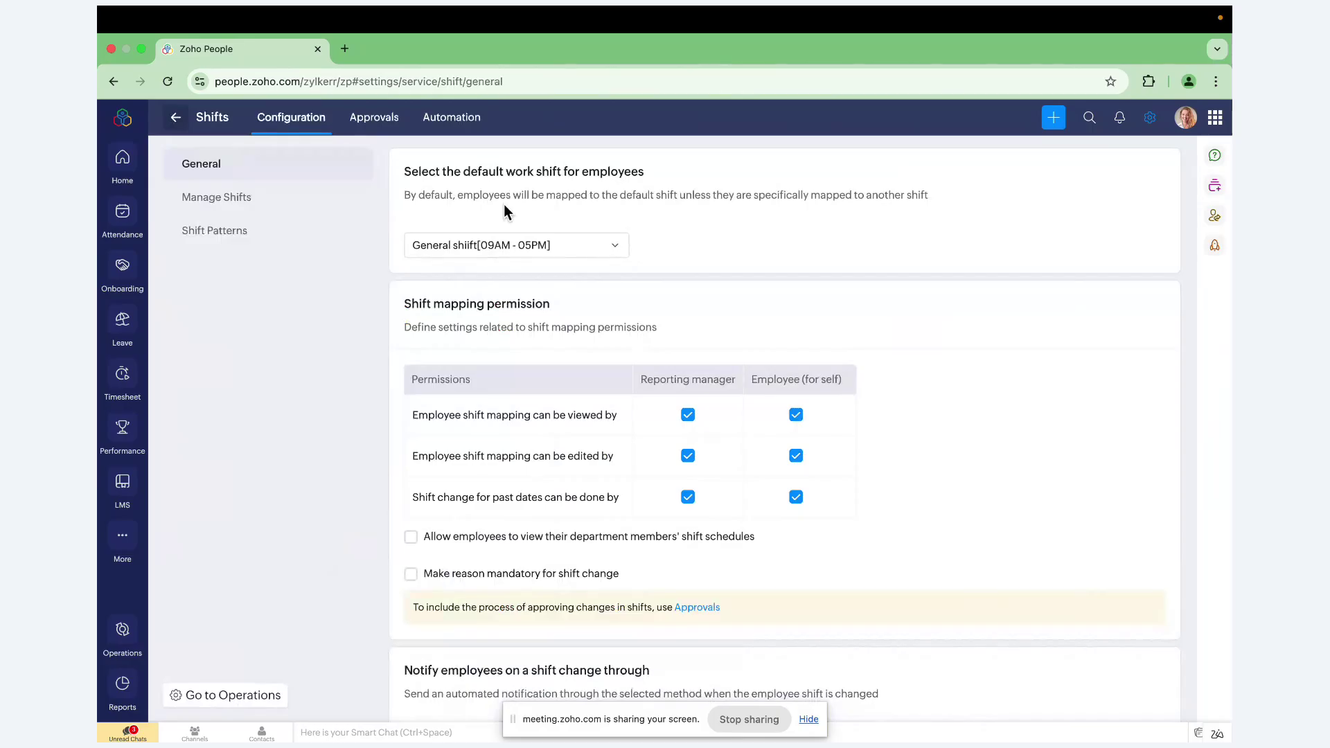
left_click(497, 256)
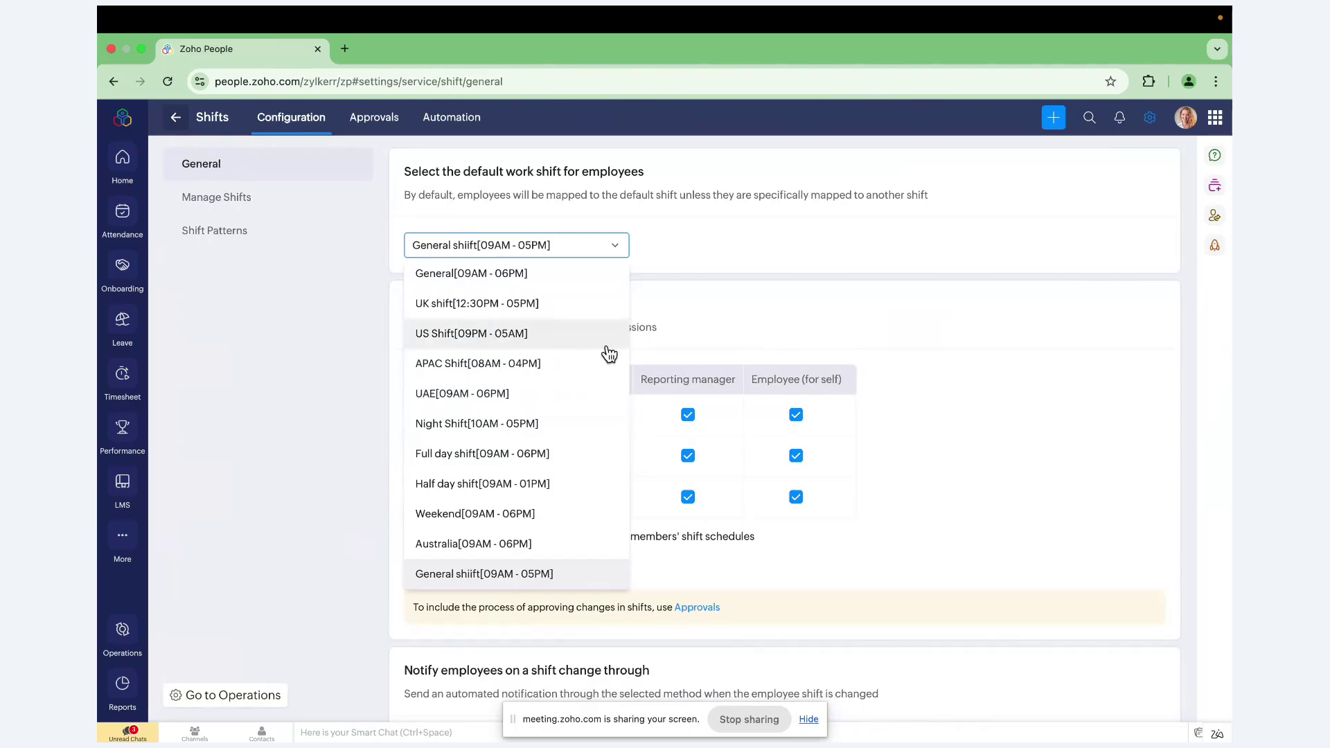
left_click(790, 269)
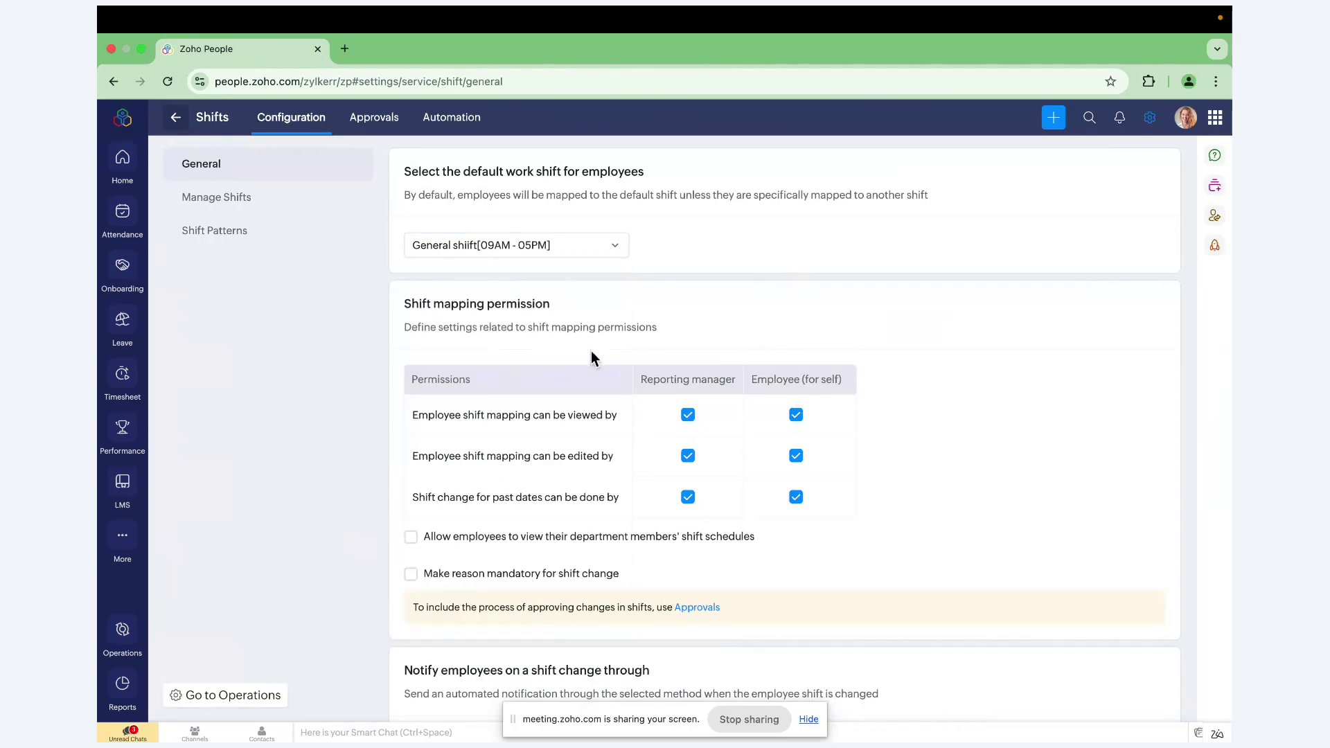
scroll(591, 351, "down", 1)
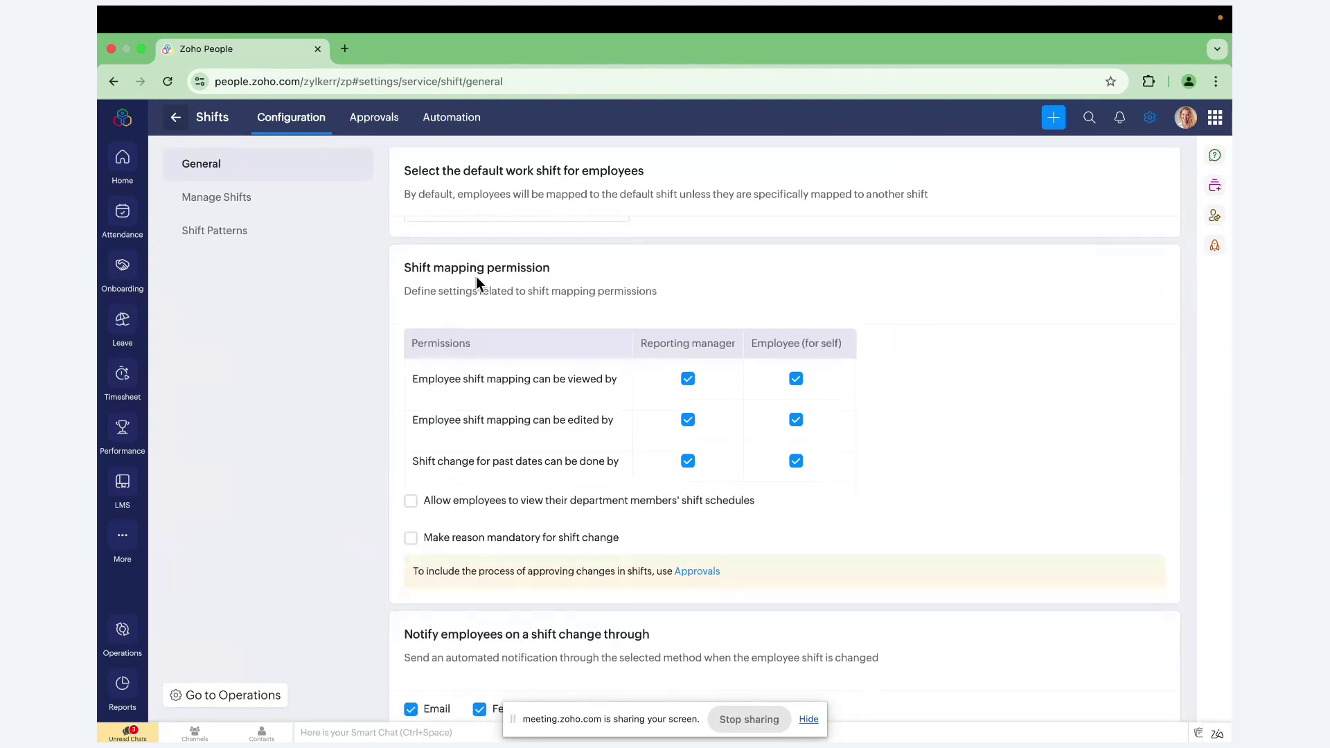
scroll(451, 511, "down", 4)
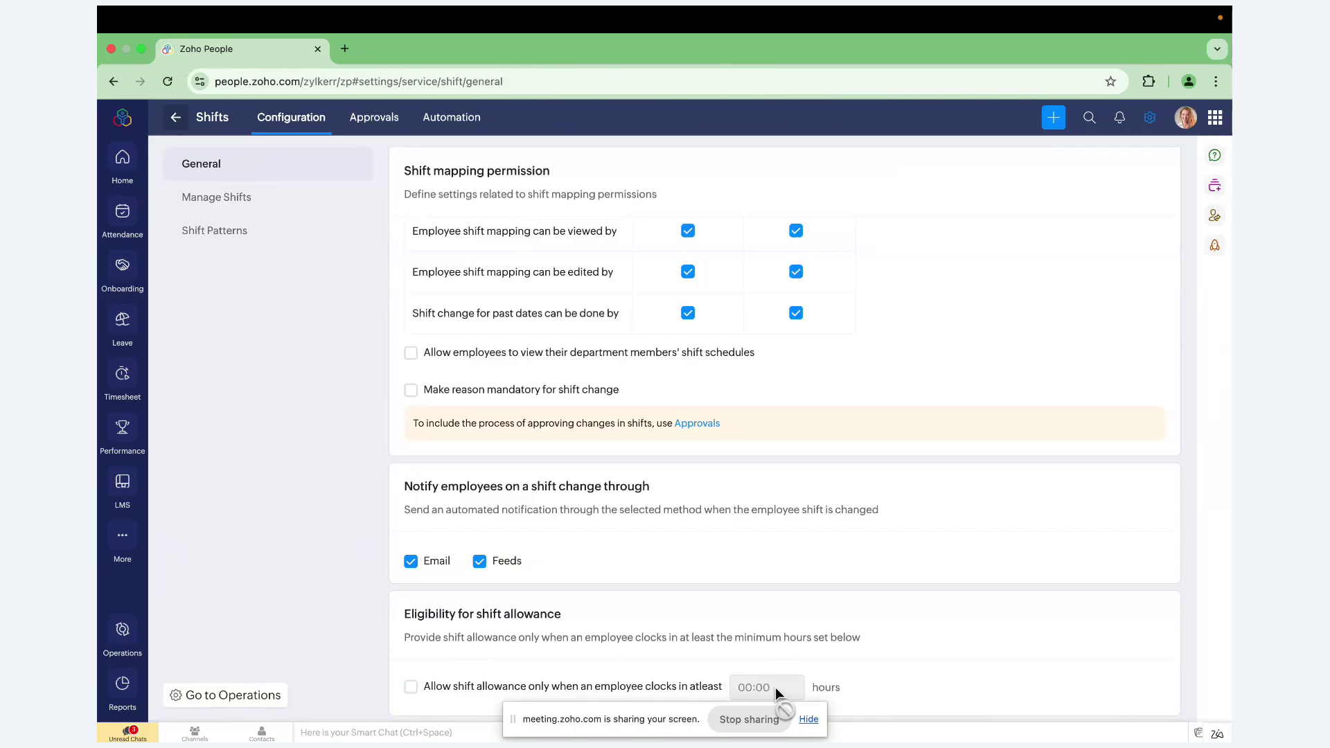
- View the Manage Shifts and Shift Patterns sections, reloading the page on Shift Patterns
left_click(234, 229)
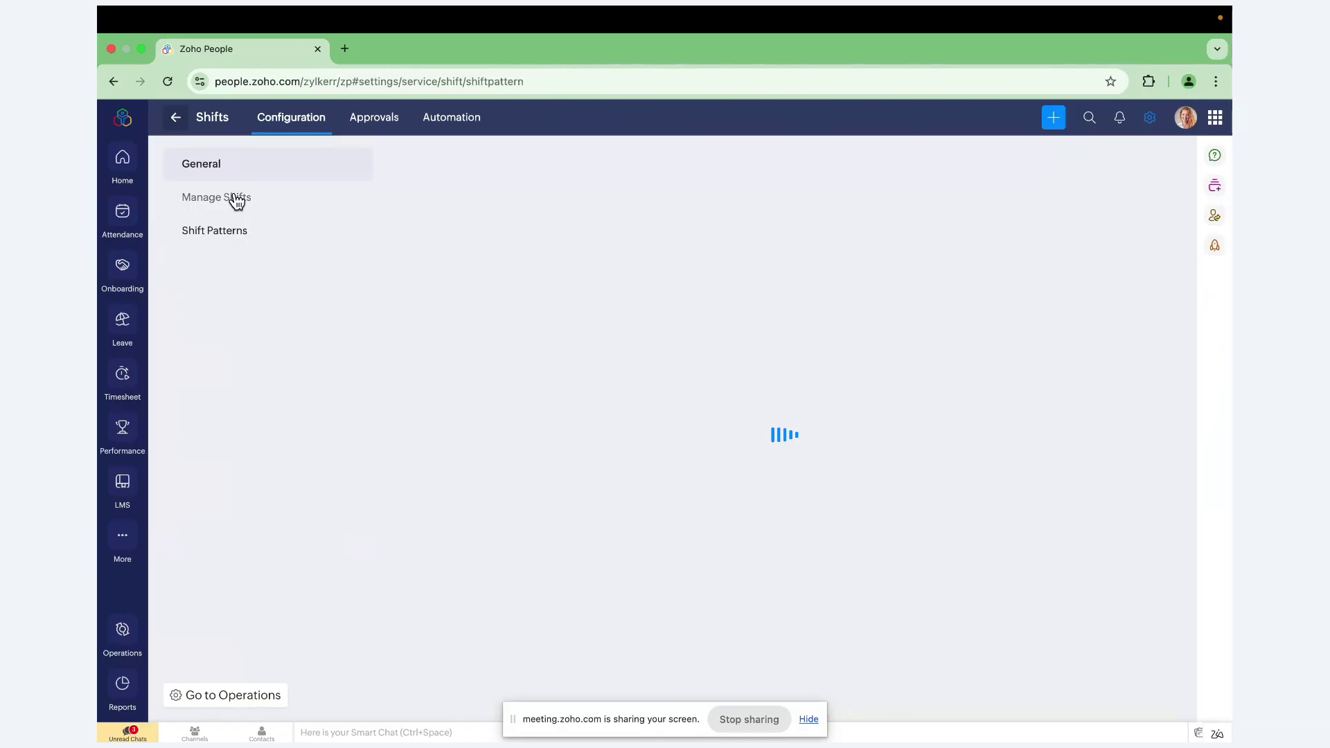
left_click(236, 200)
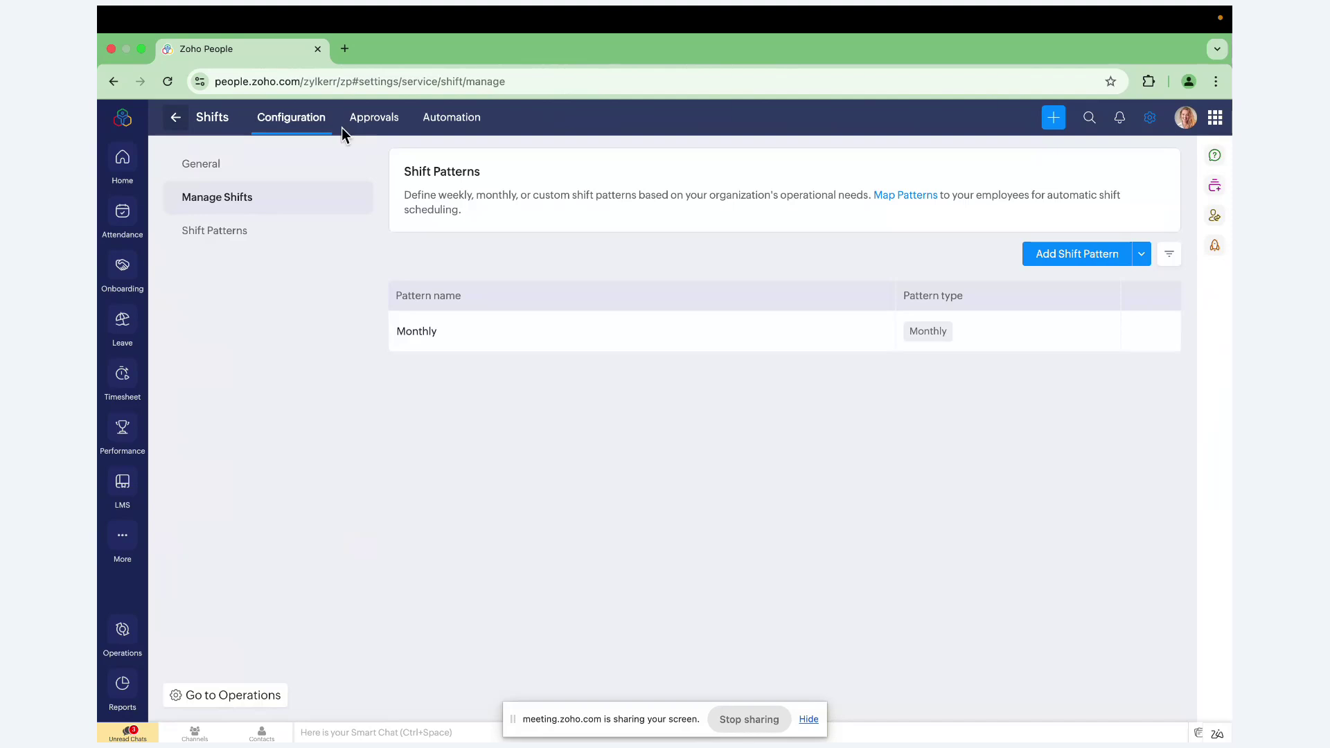
left_click(214, 236)
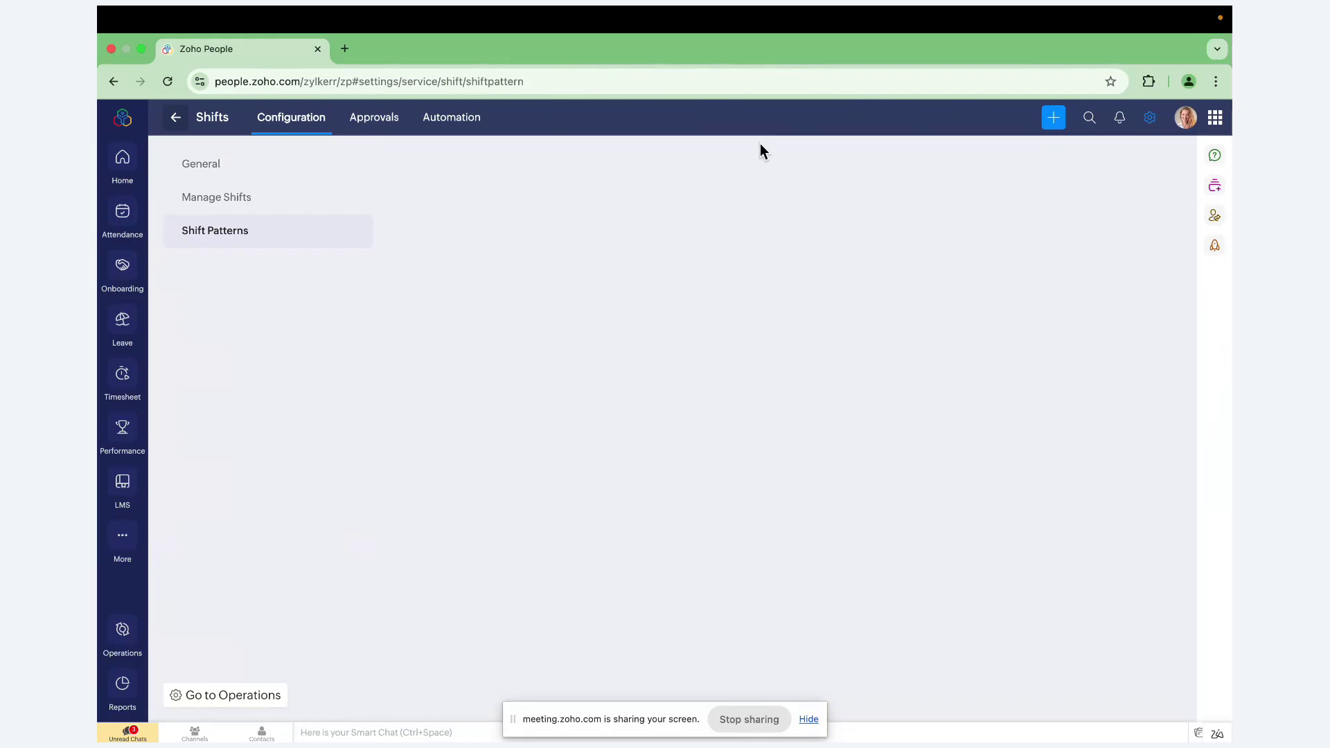
key("super+r")
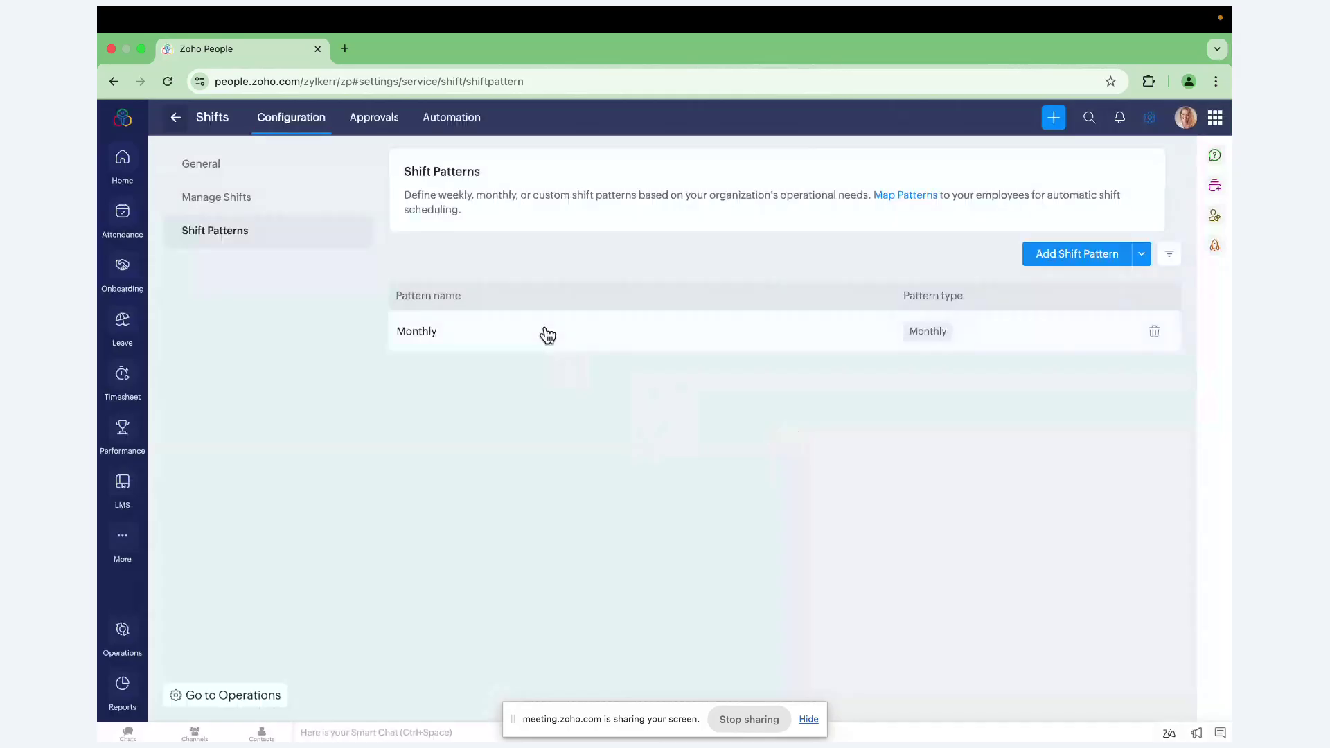
- Open the Monthly shift pattern, preview its calendar, and close the pattern without saving
left_click(547, 334)
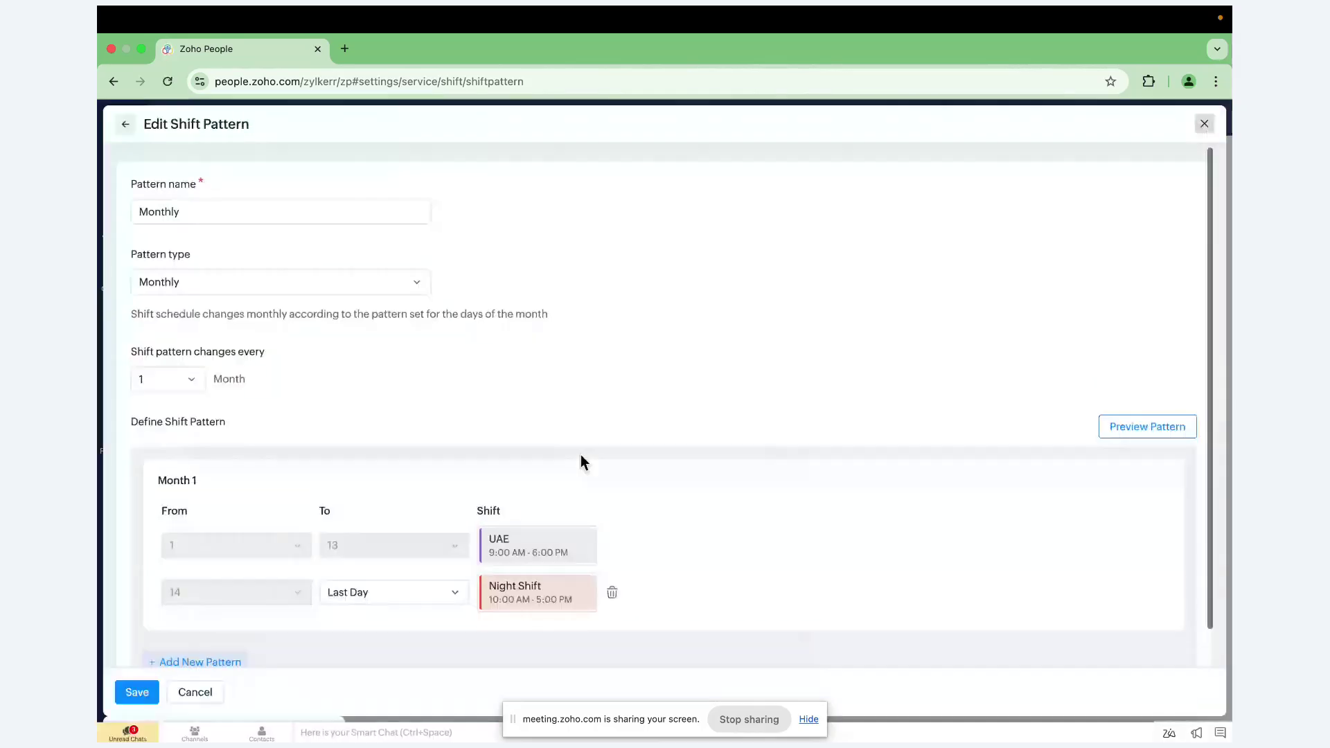
scroll(581, 455, "down", 1)
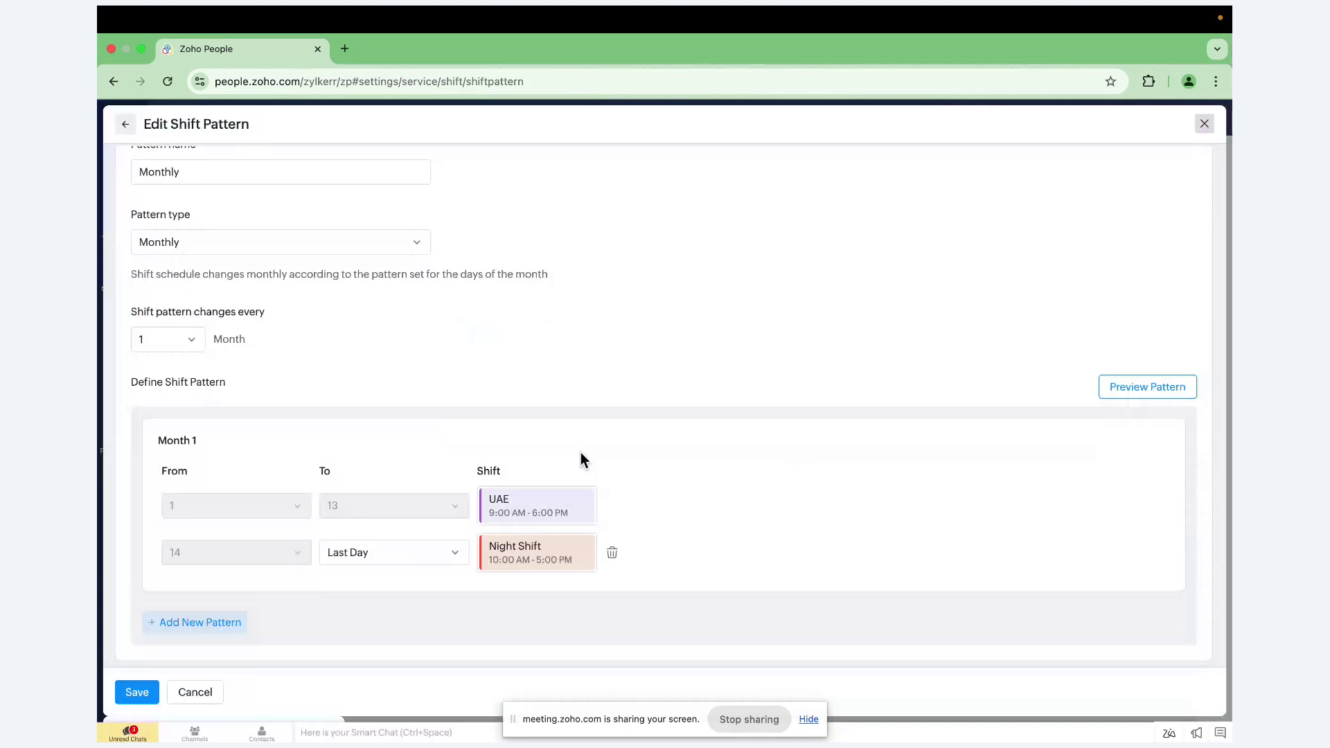
left_click(1136, 394)
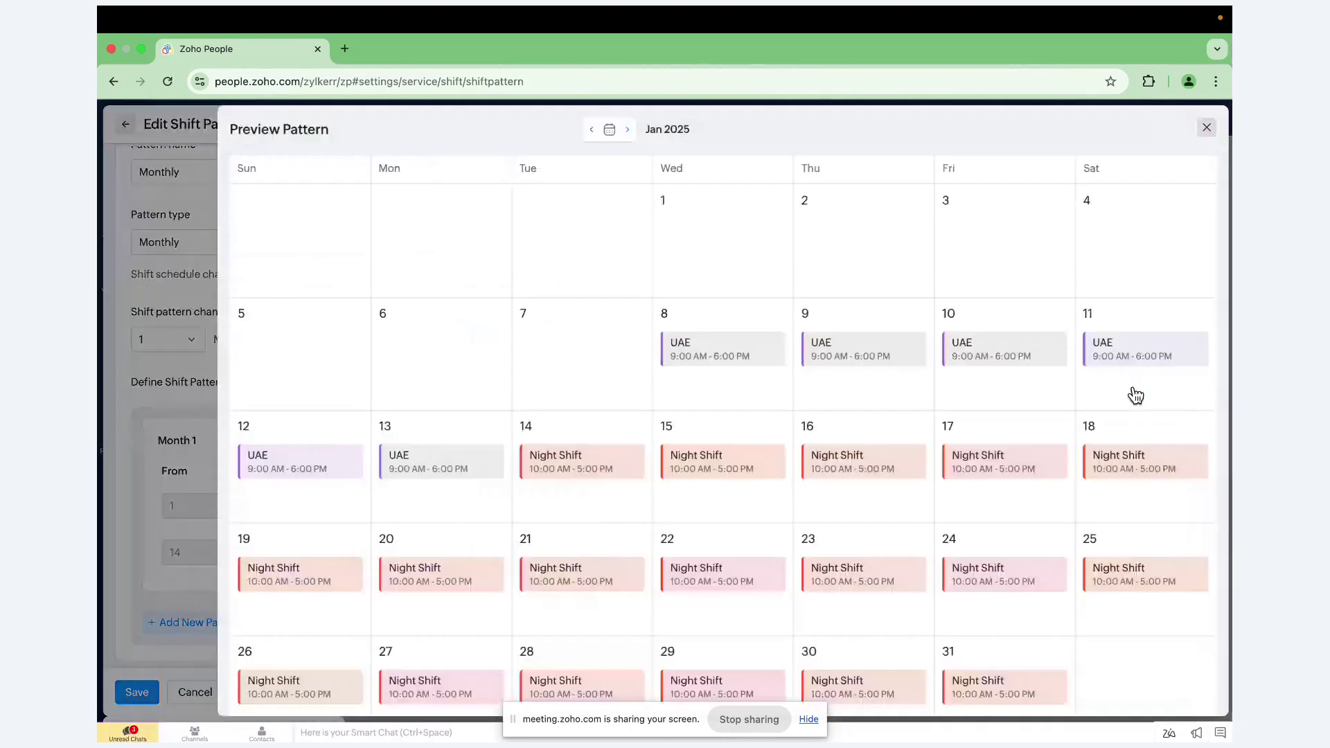
left_click(1206, 127)
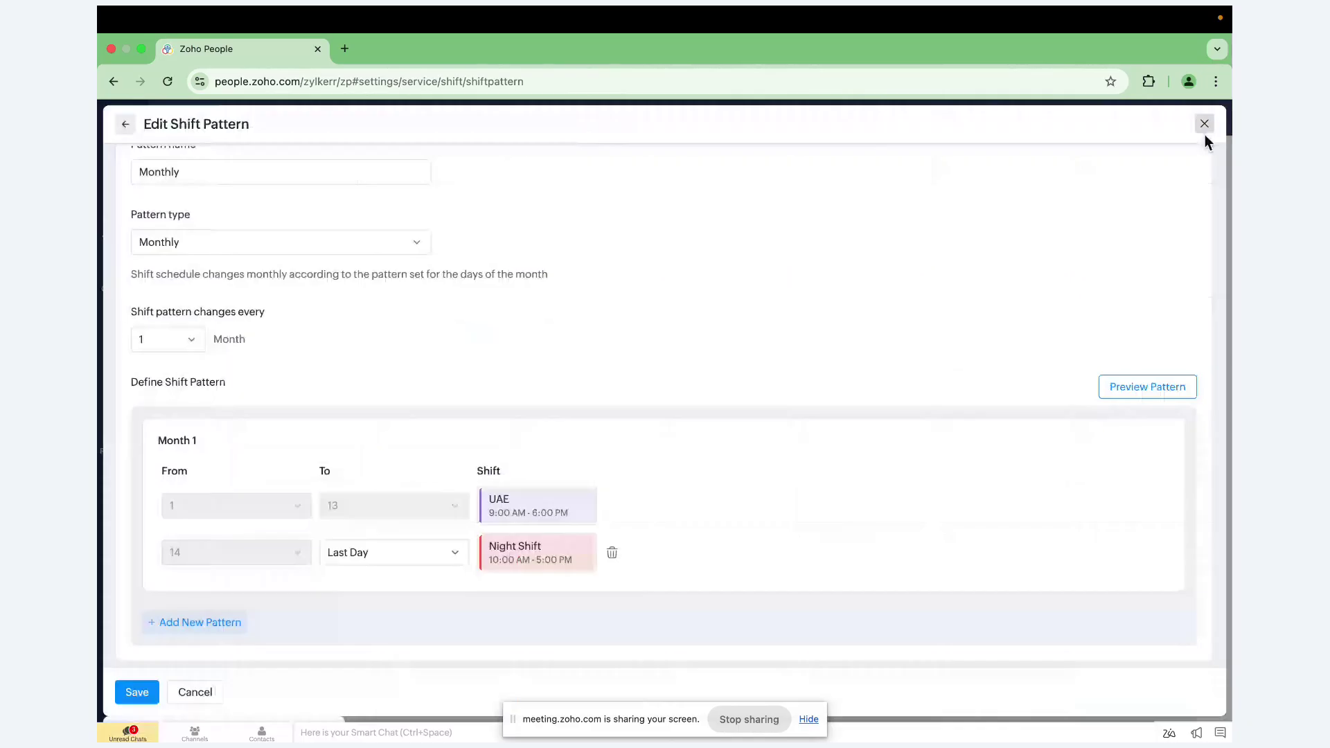
left_click(1204, 127)
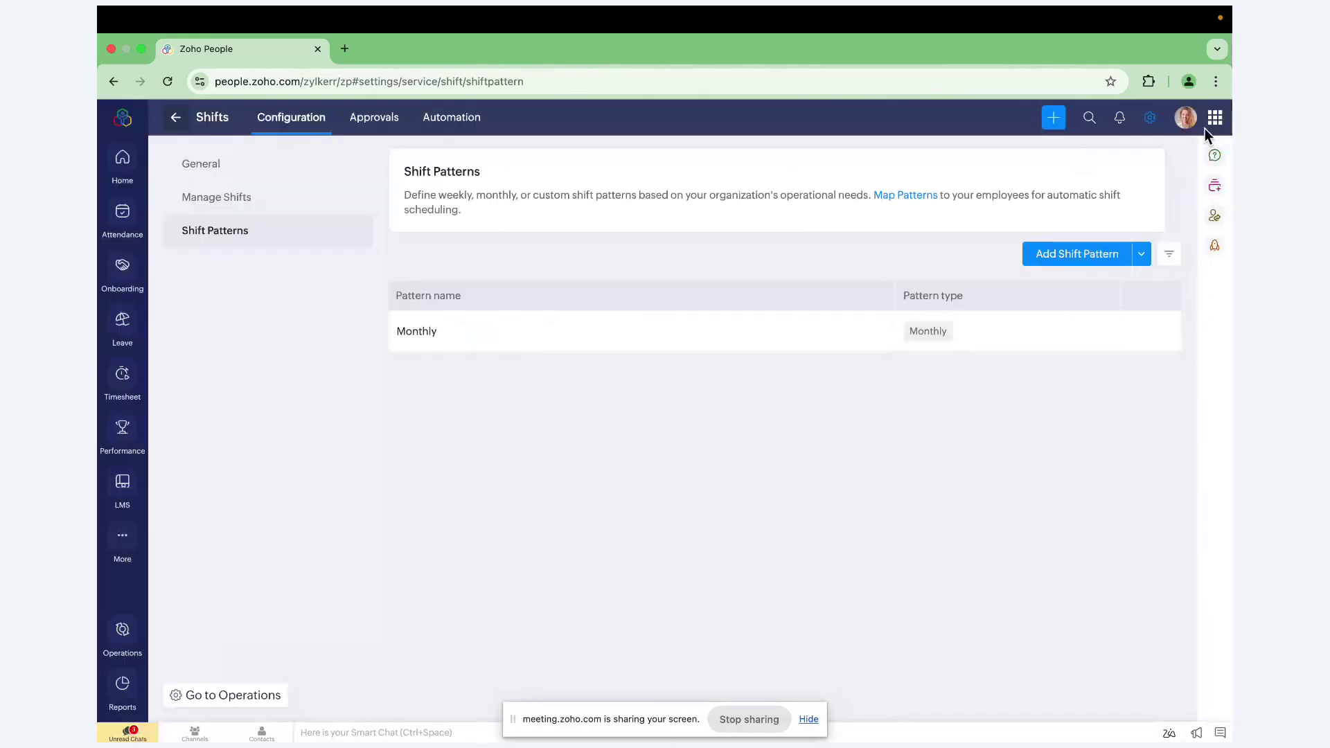
- Open the Leave service settings, view the leave tracking methods, and look through the full list of leave policies
left_click(180, 117)
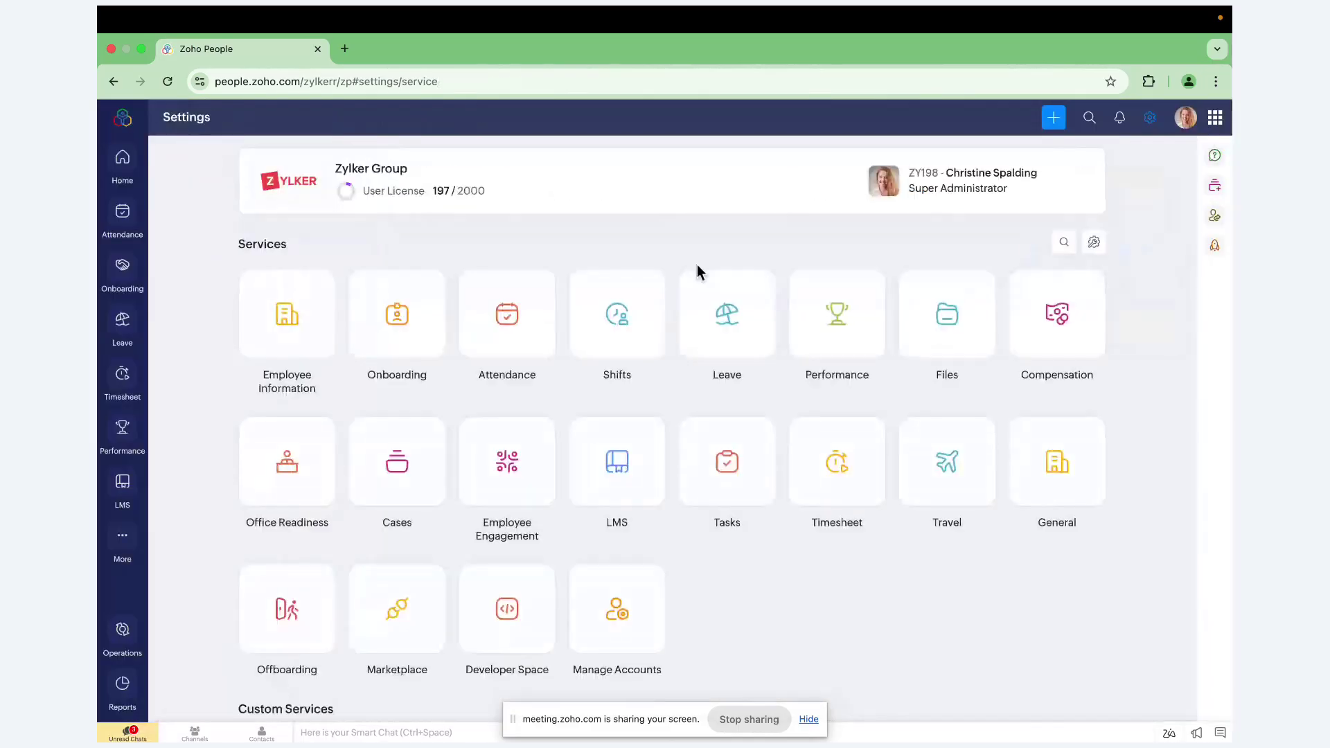
left_click(736, 333)
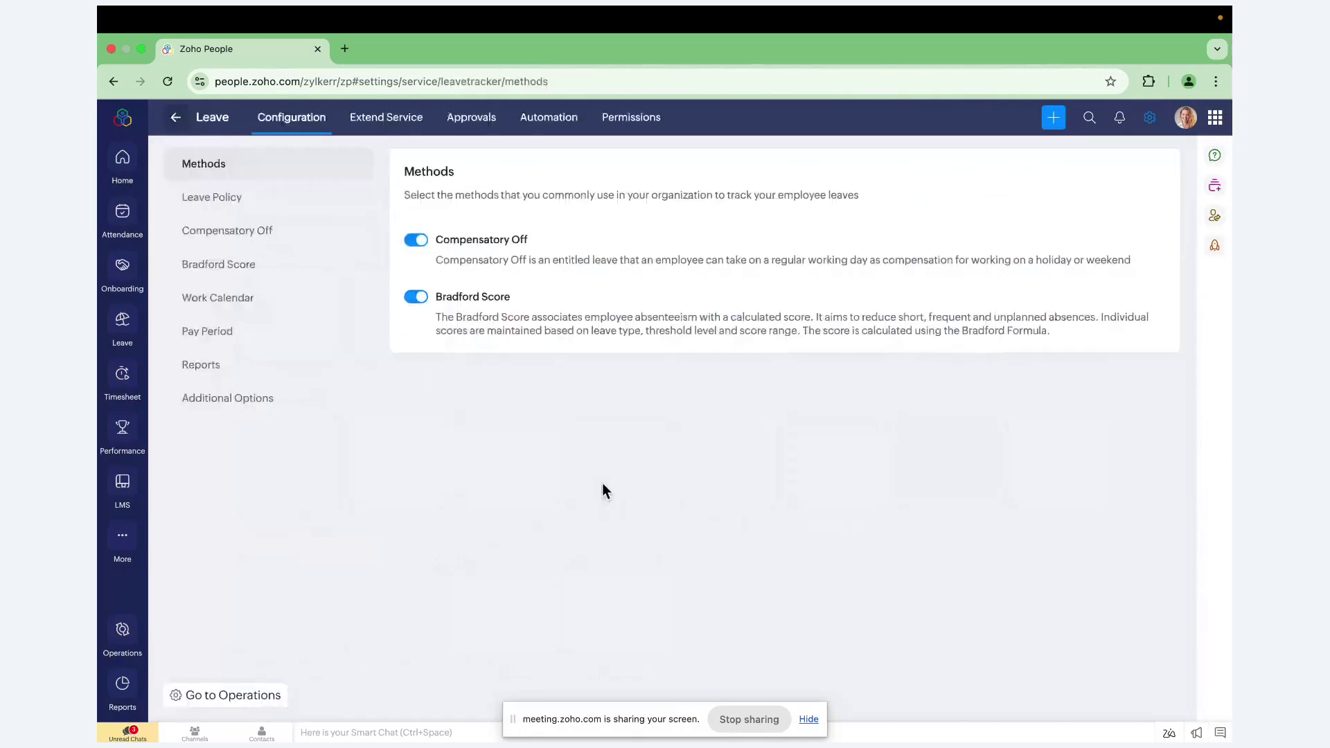
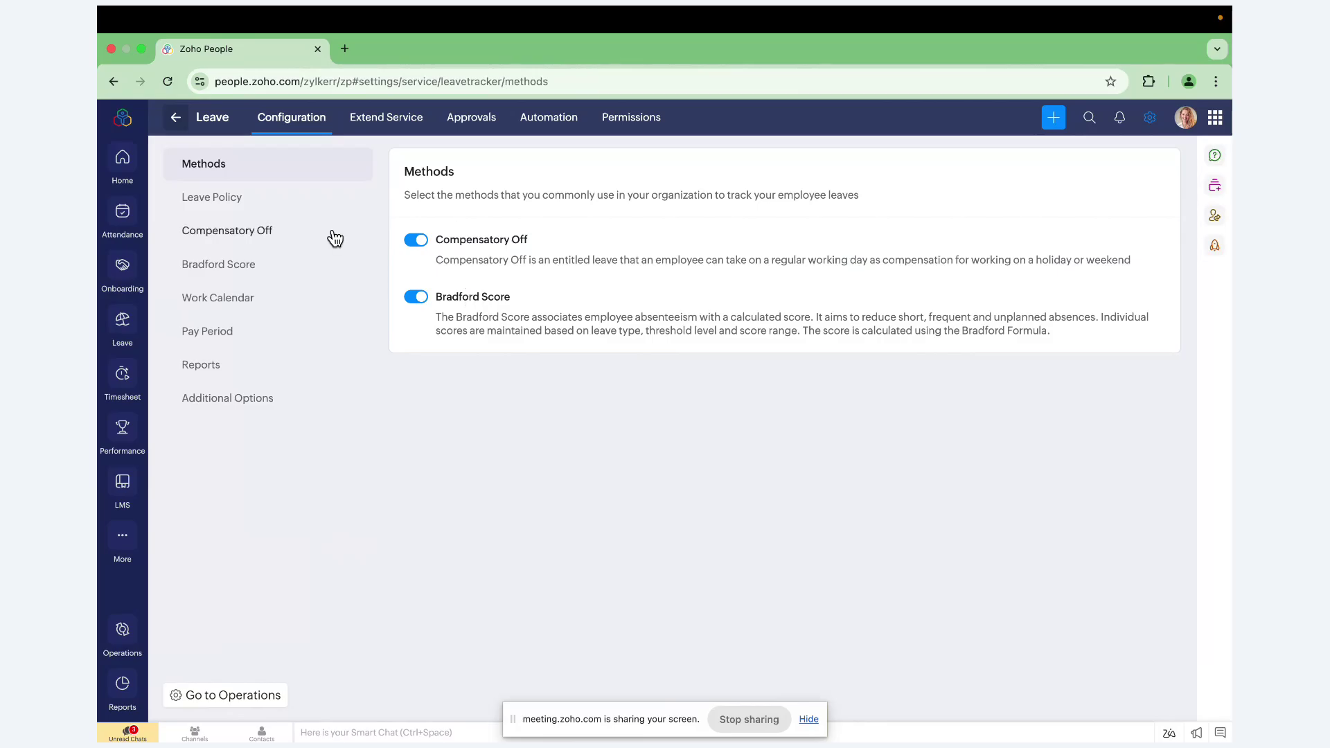
left_click(239, 198)
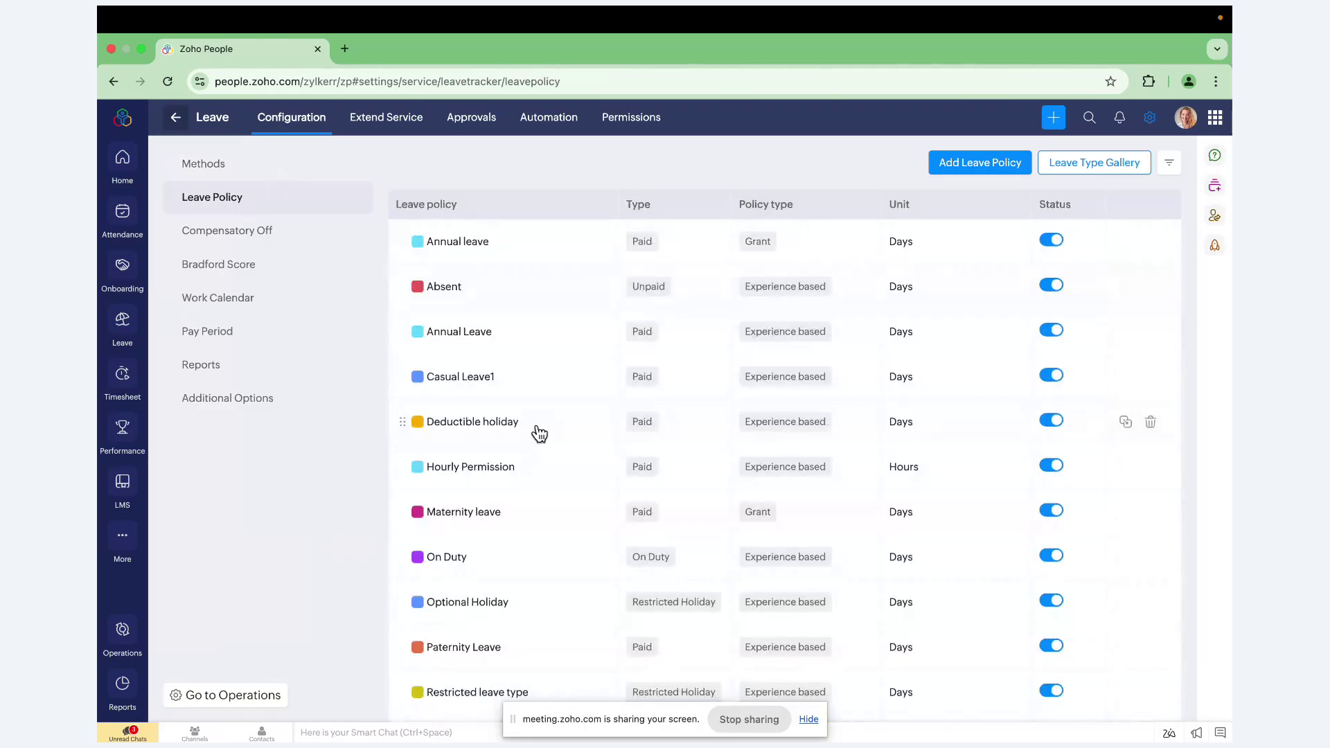
scroll(538, 430, "down", 5)
scroll(539, 433, "down", 3)
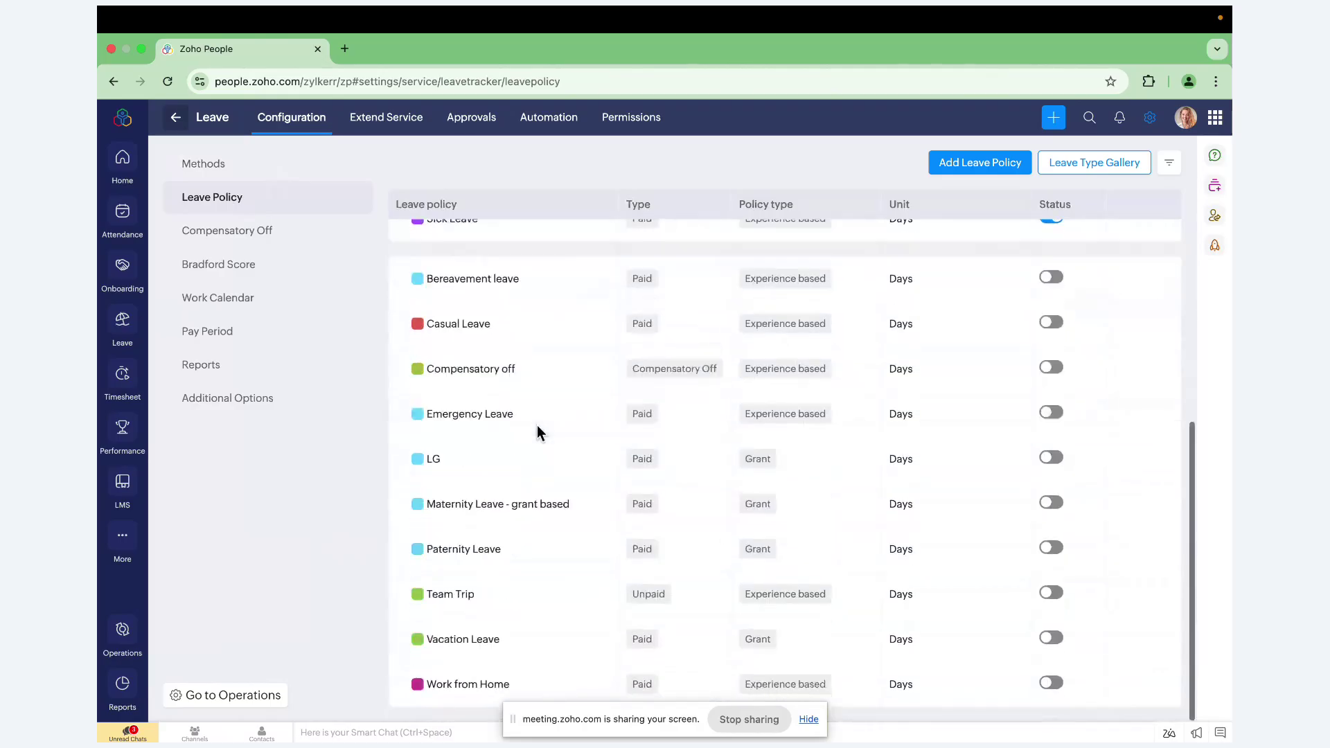
scroll(538, 430, "up", 8)
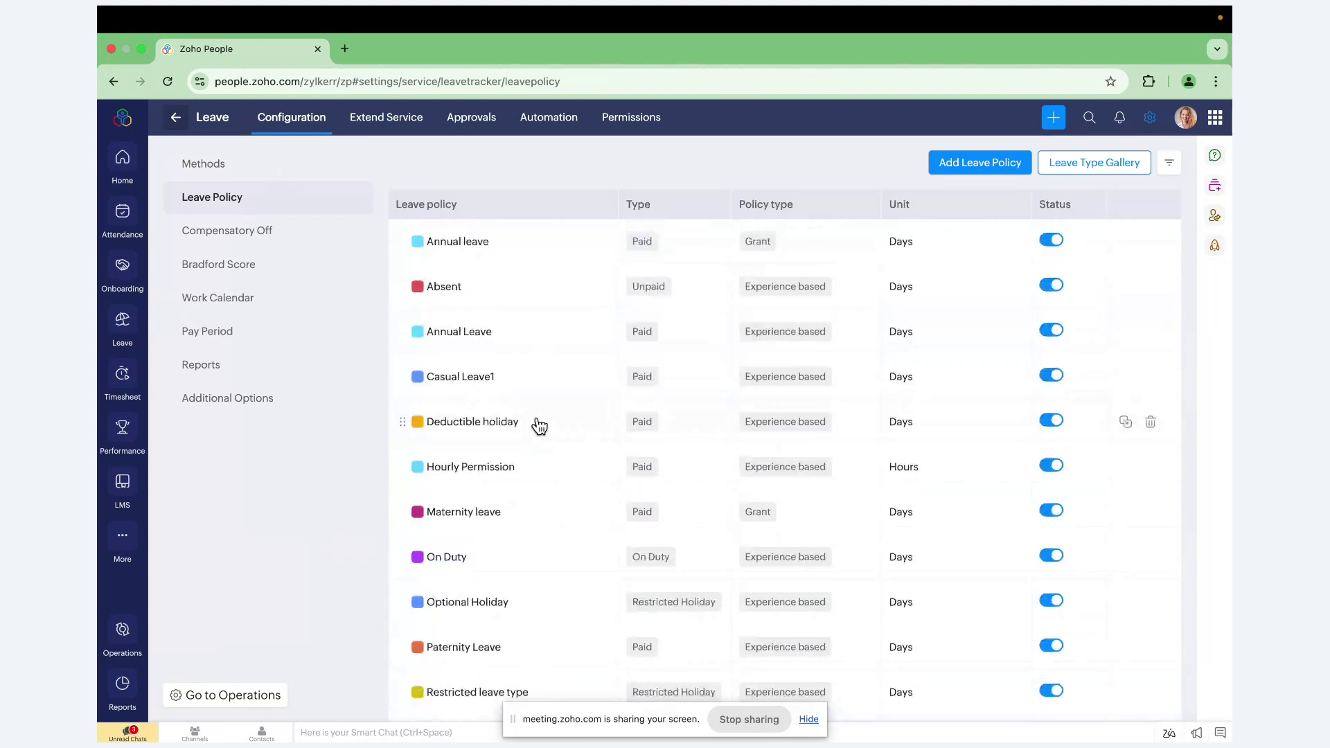
- Open the experience-based Annual Leave policy, view its entitlement, applicability and restrictions, and close it without saving
left_click(501, 348)
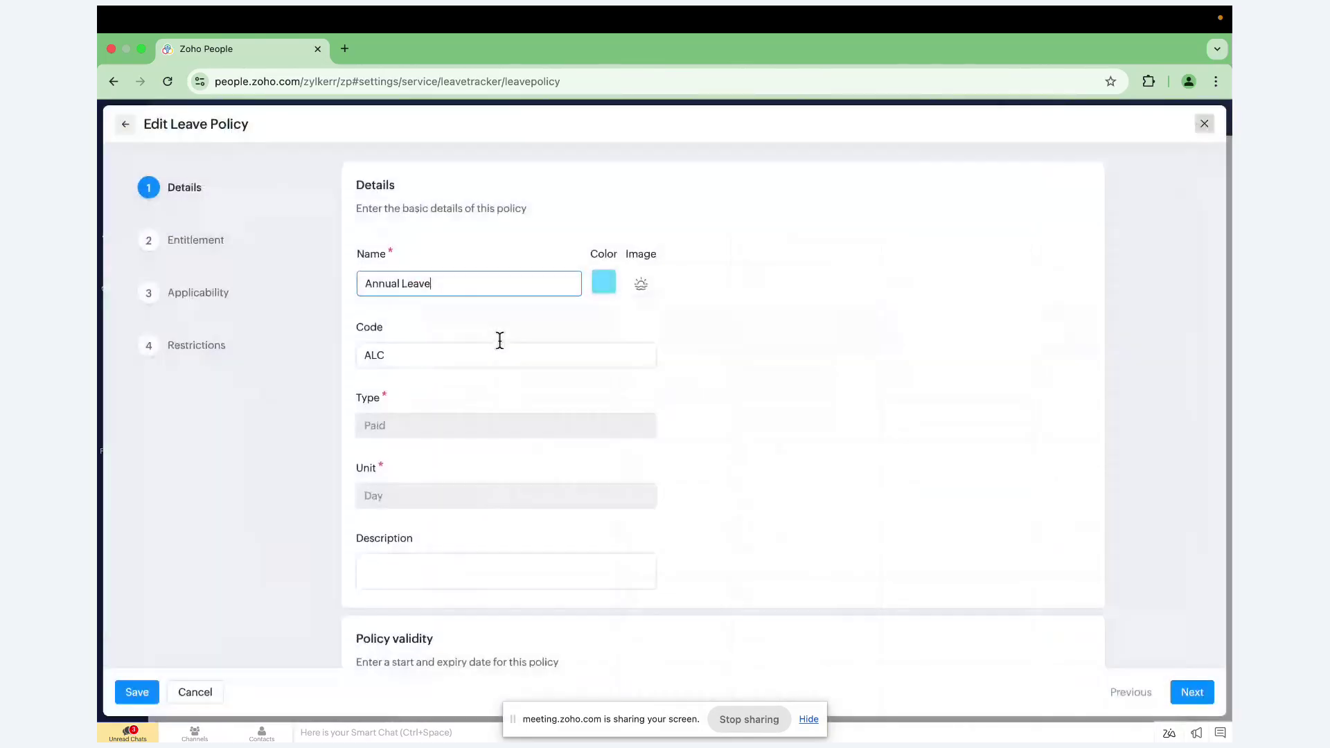
left_click(197, 242)
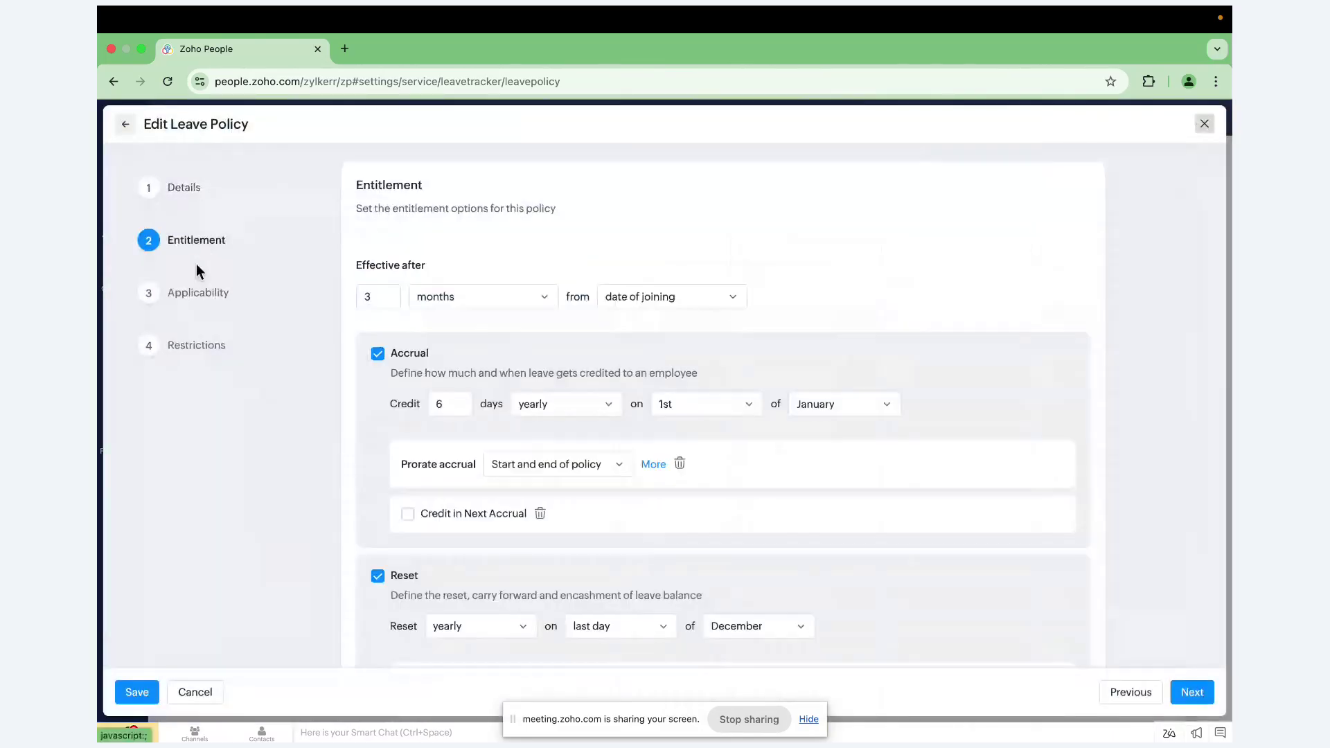
left_click(194, 297)
left_click(199, 345)
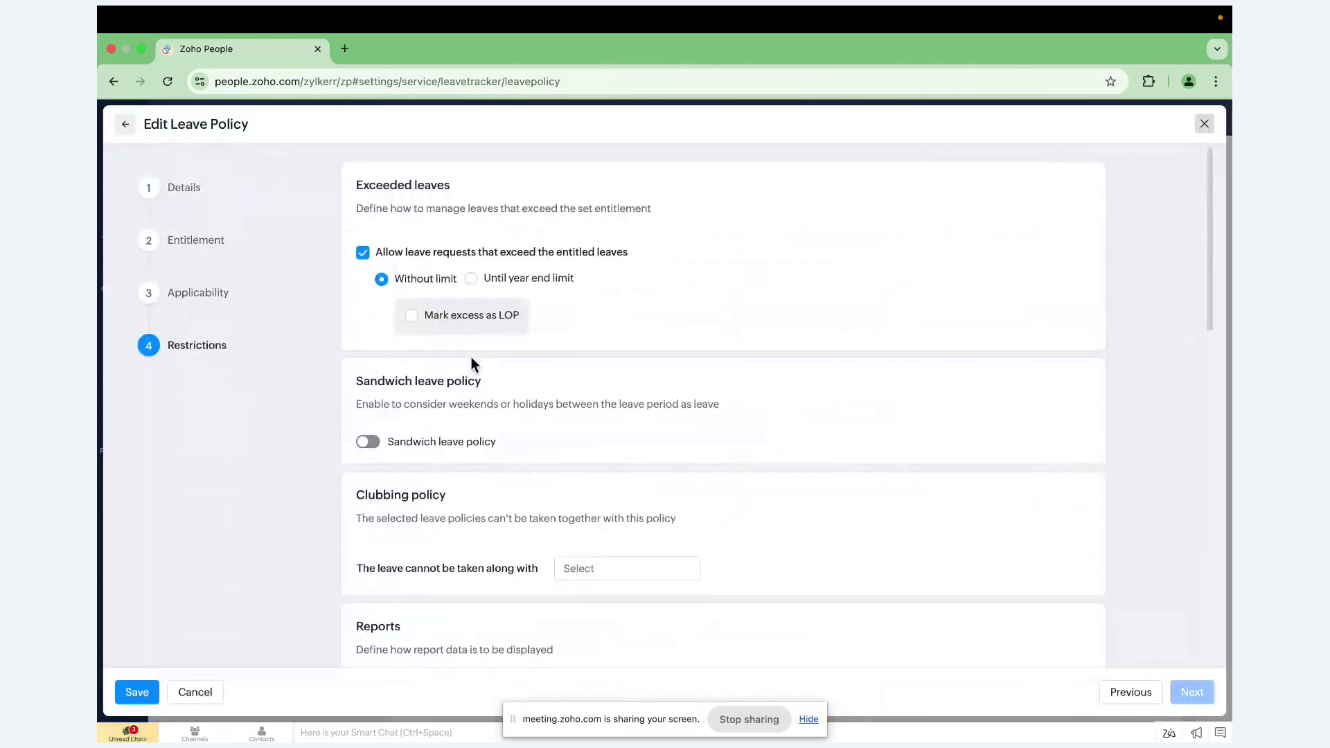
left_click(125, 125)
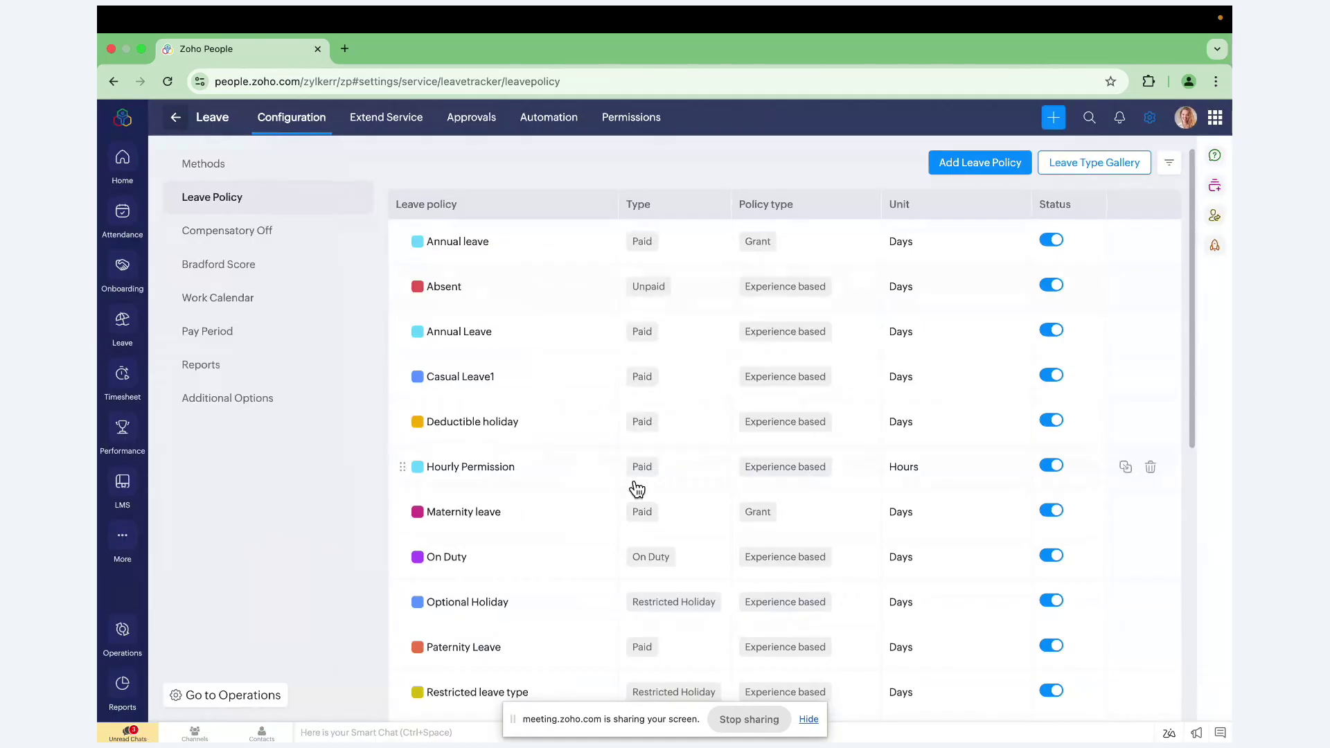
- Start adding a leave policy, preview the experience, grant and attendance based entitlement options, and cancel
left_click(976, 163)
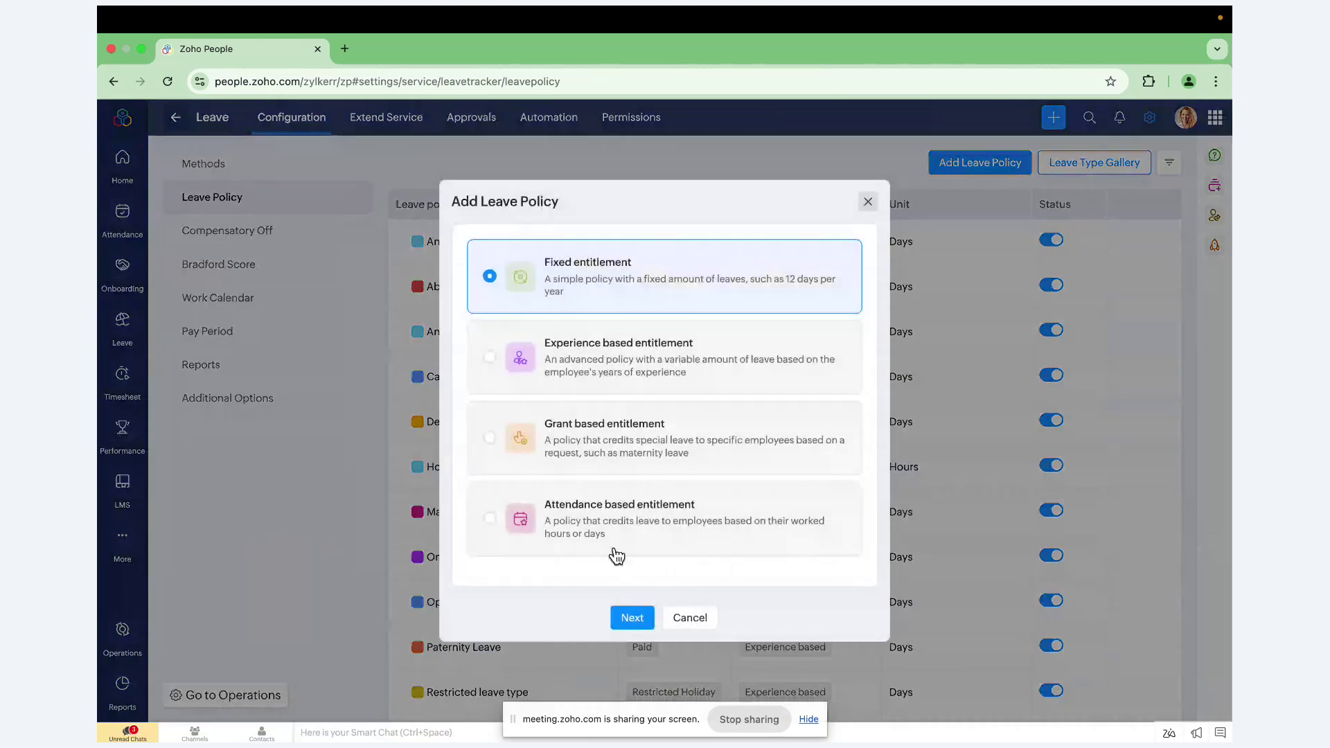
left_click(599, 374)
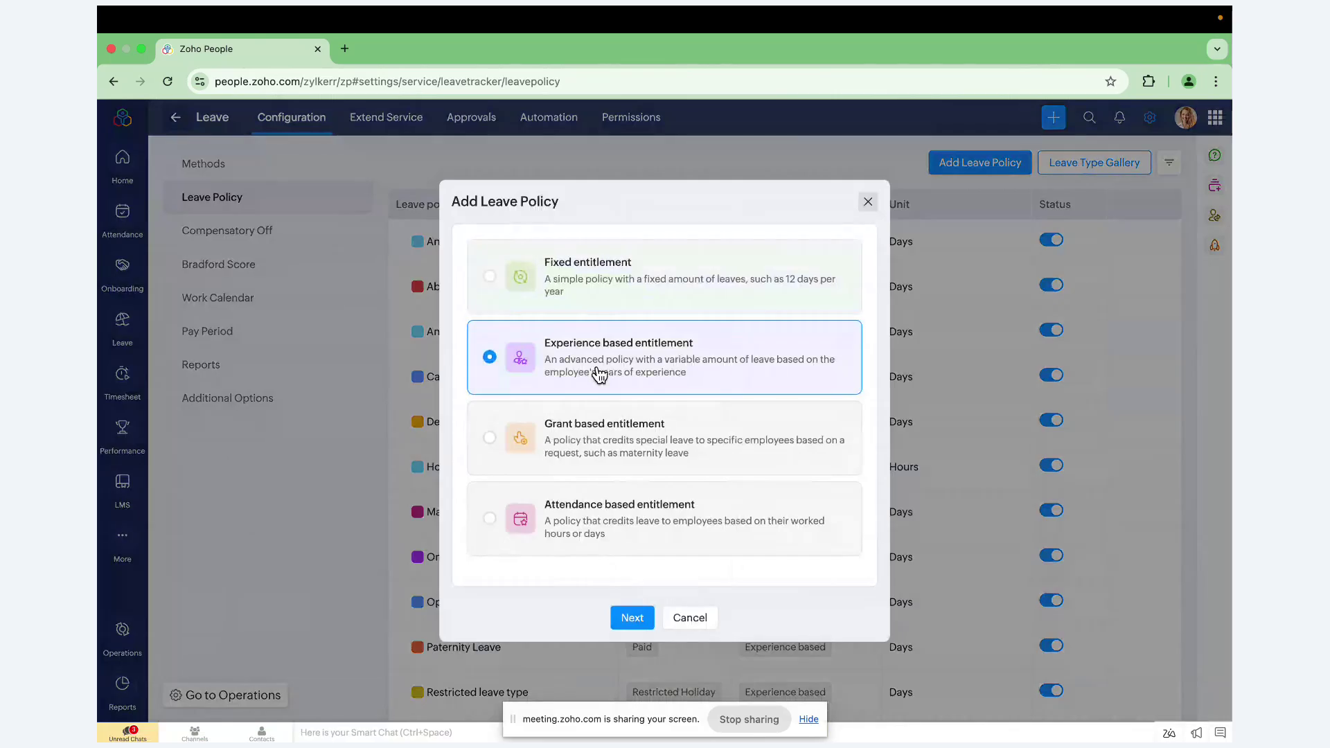
left_click(599, 435)
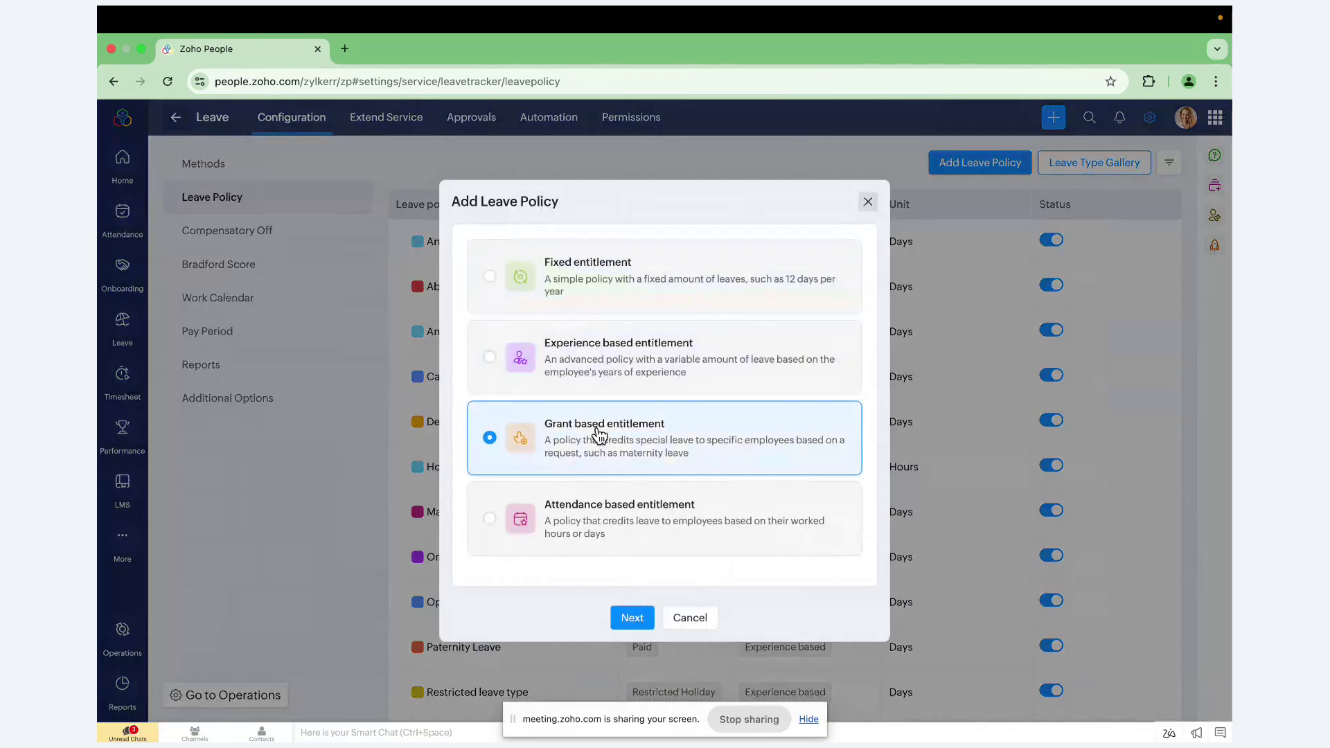
left_click(597, 502)
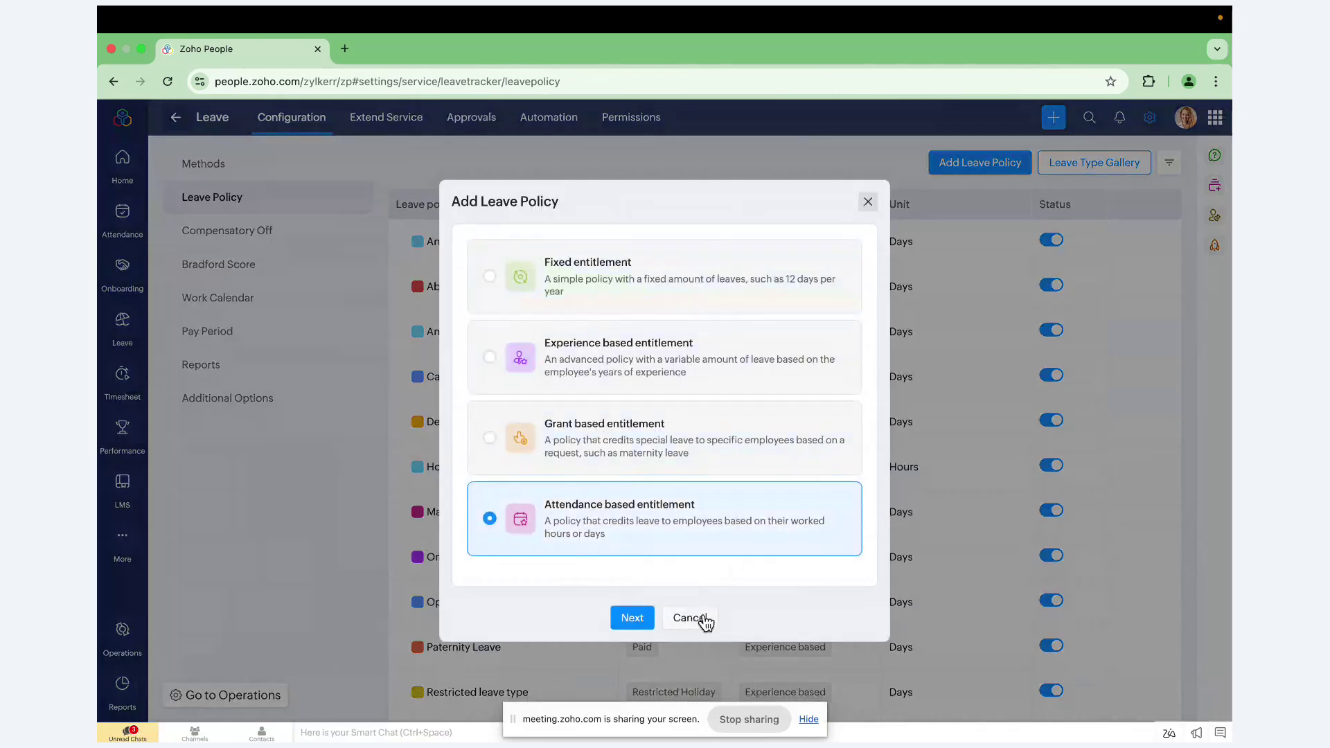
left_click(690, 617)
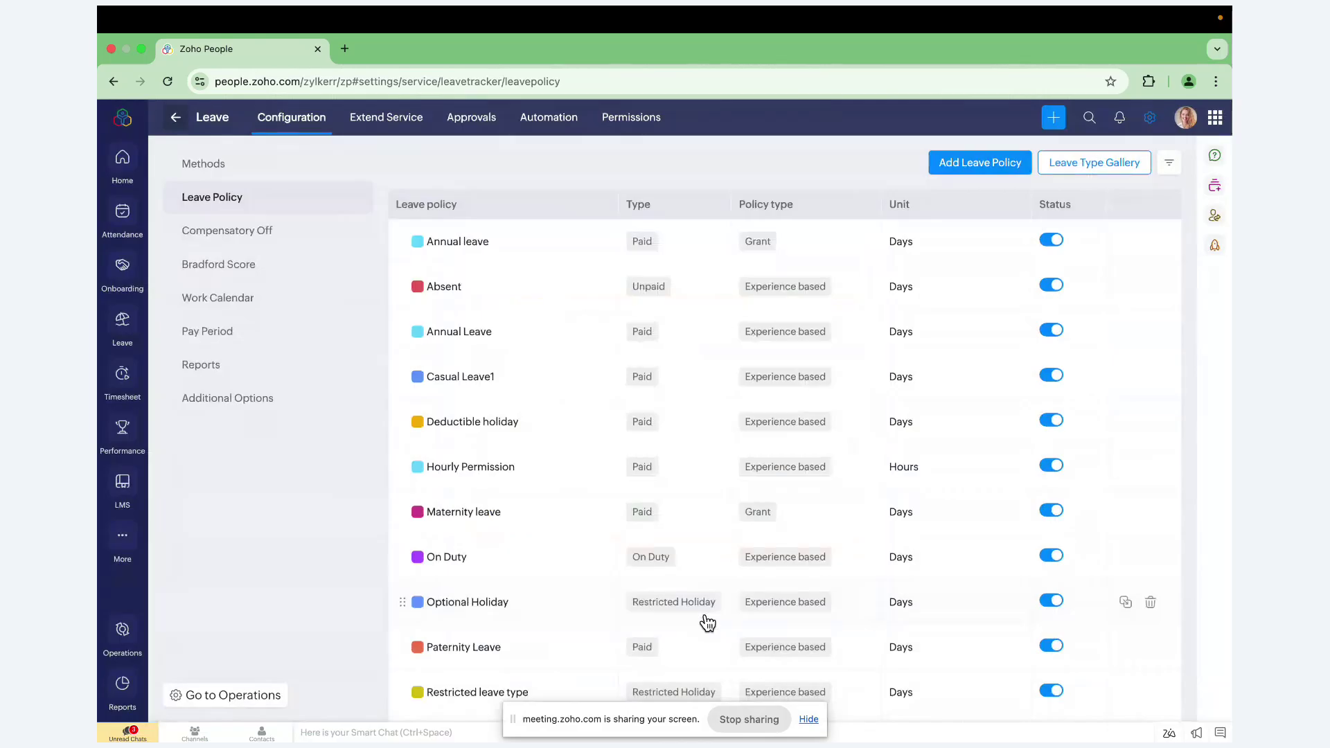
- Browse the Leave Type Gallery filtered to USA templates, and close it without using a template
left_click(1087, 163)
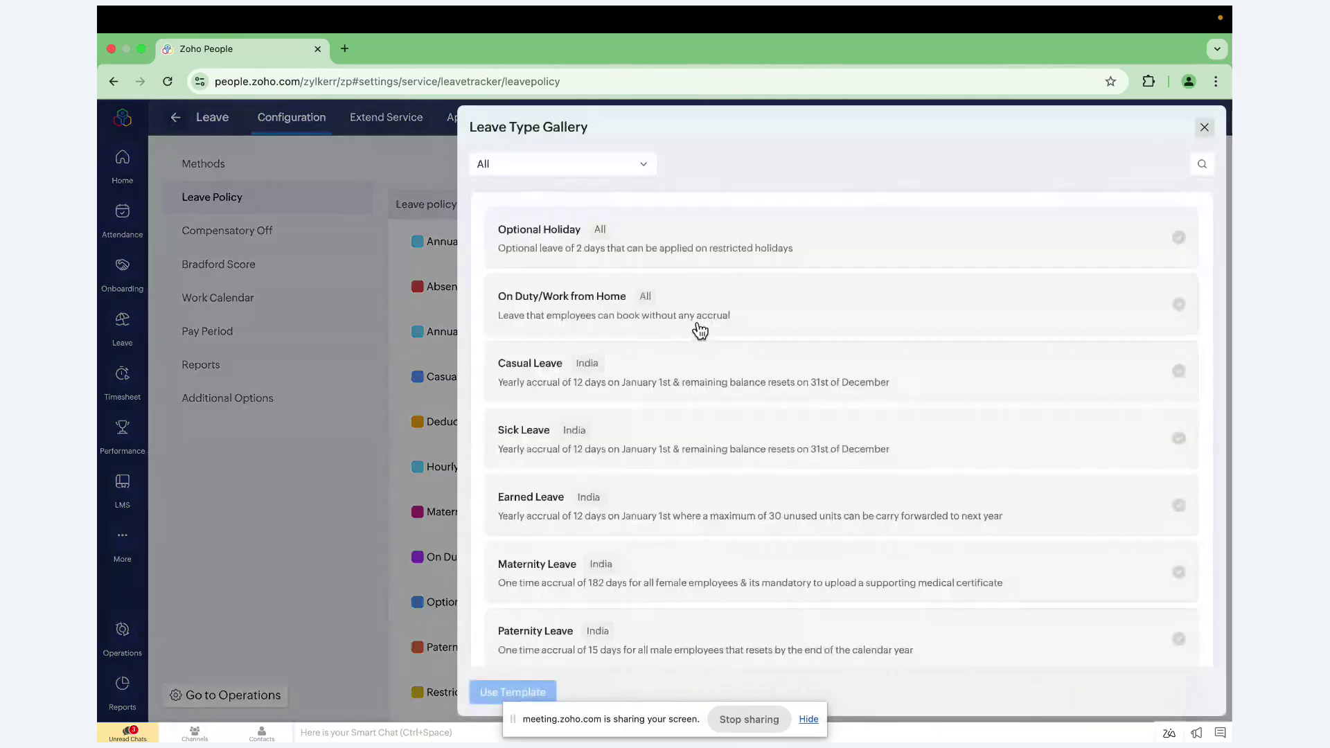
left_click(589, 165)
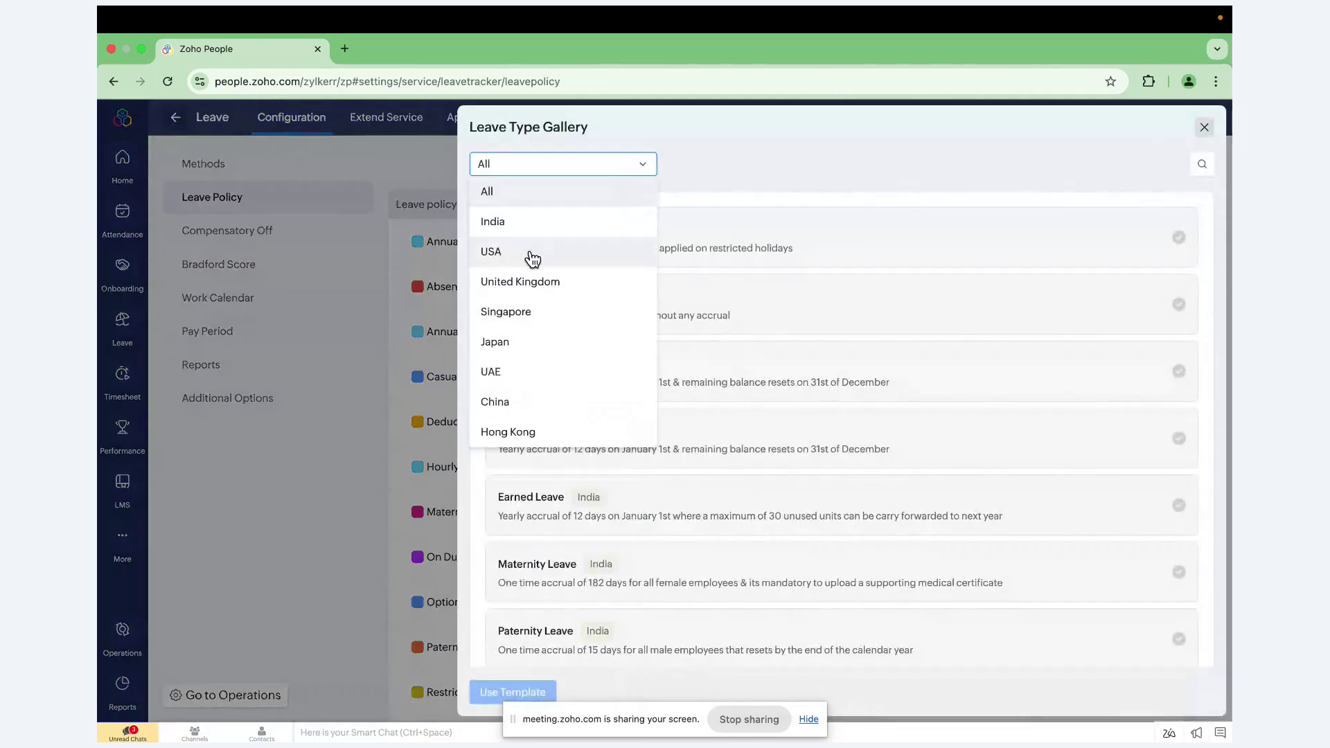
left_click(531, 254)
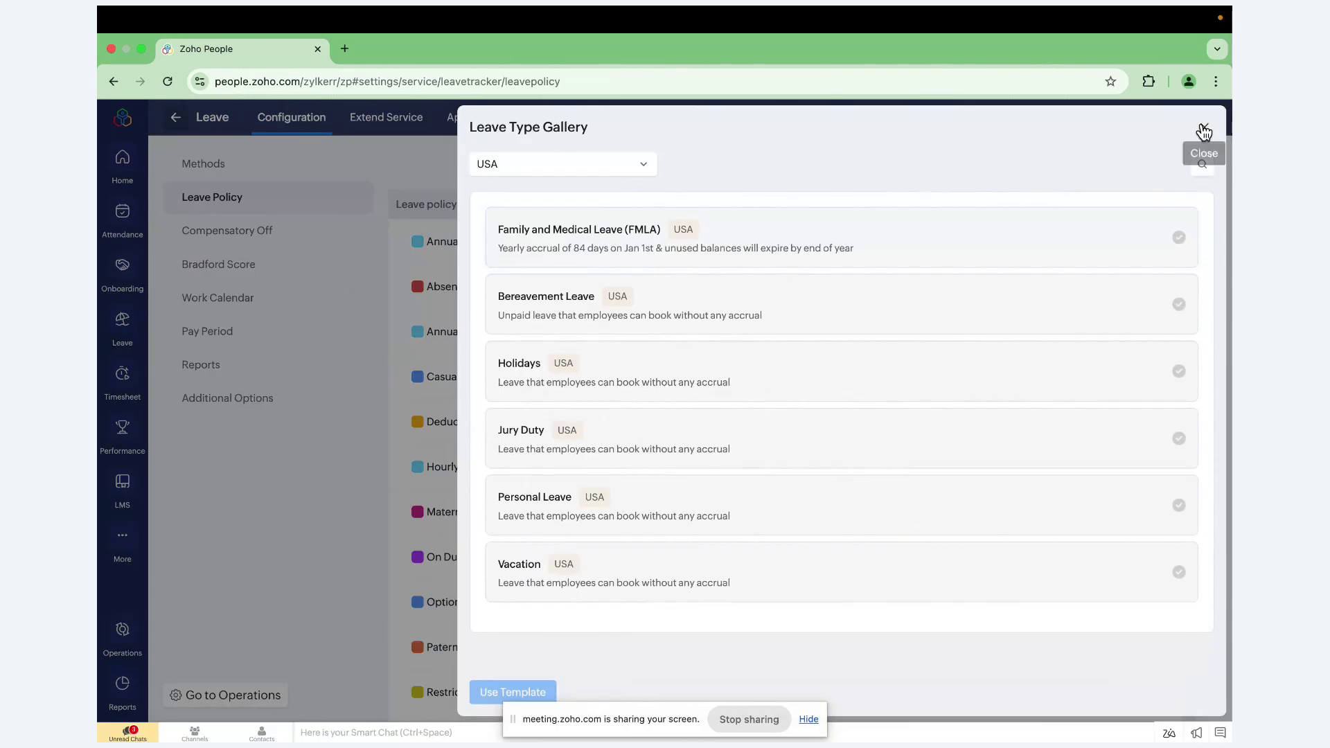
left_click(1204, 131)
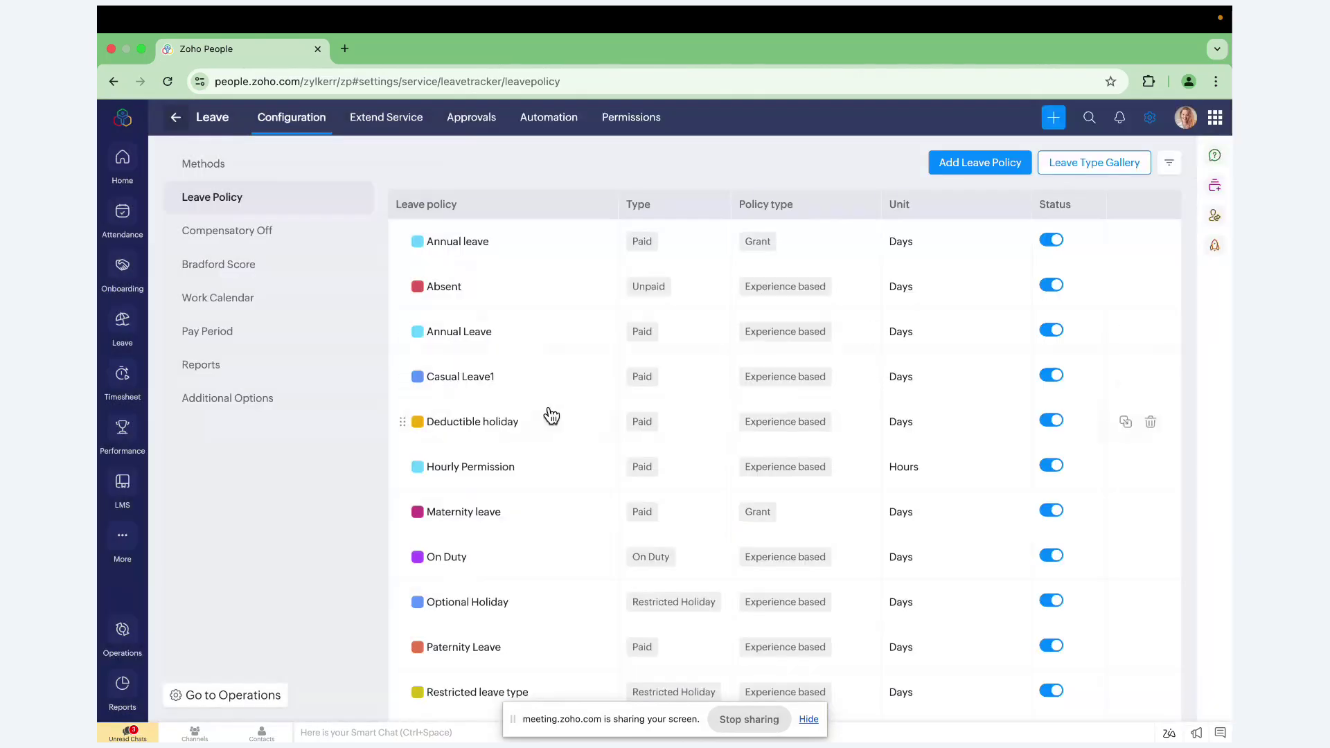
- Open the Timesheet service settings and view the time logging methods, restrictions, permissions, time log fields and preferences
left_click(177, 119)
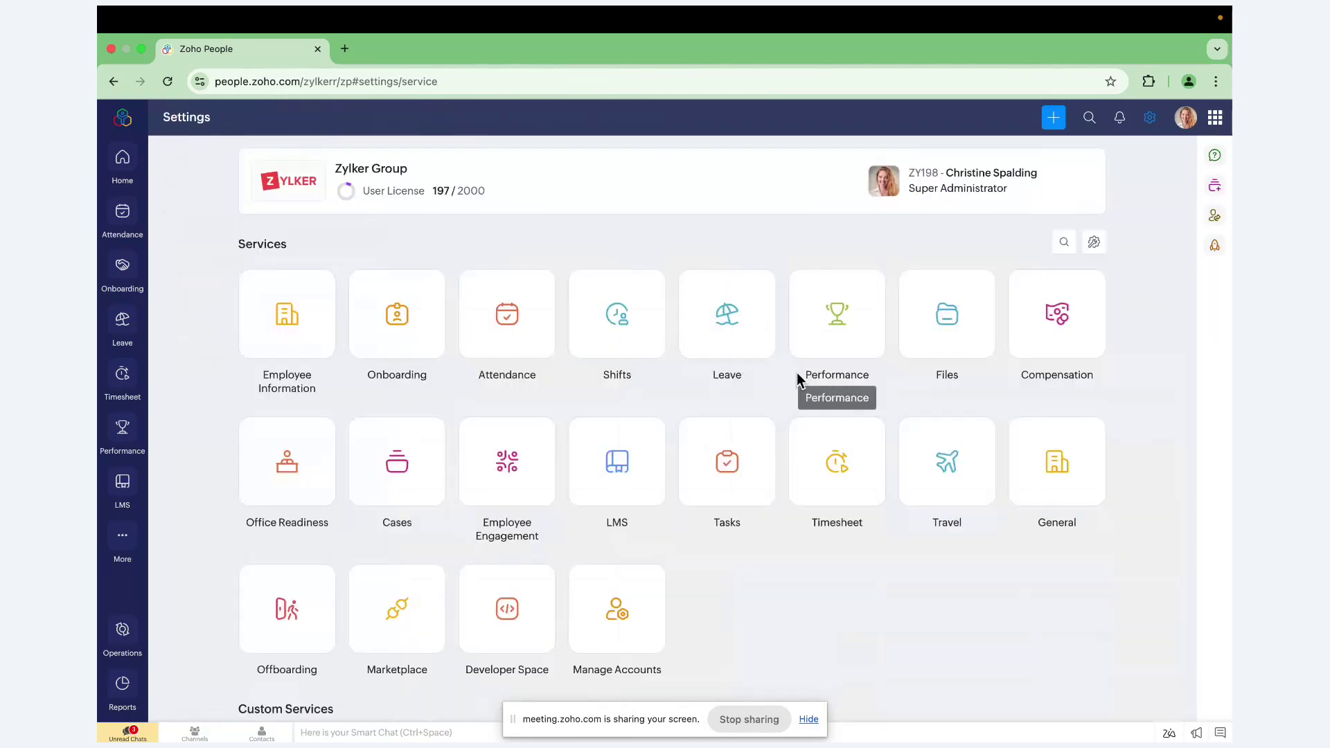
left_click(831, 454)
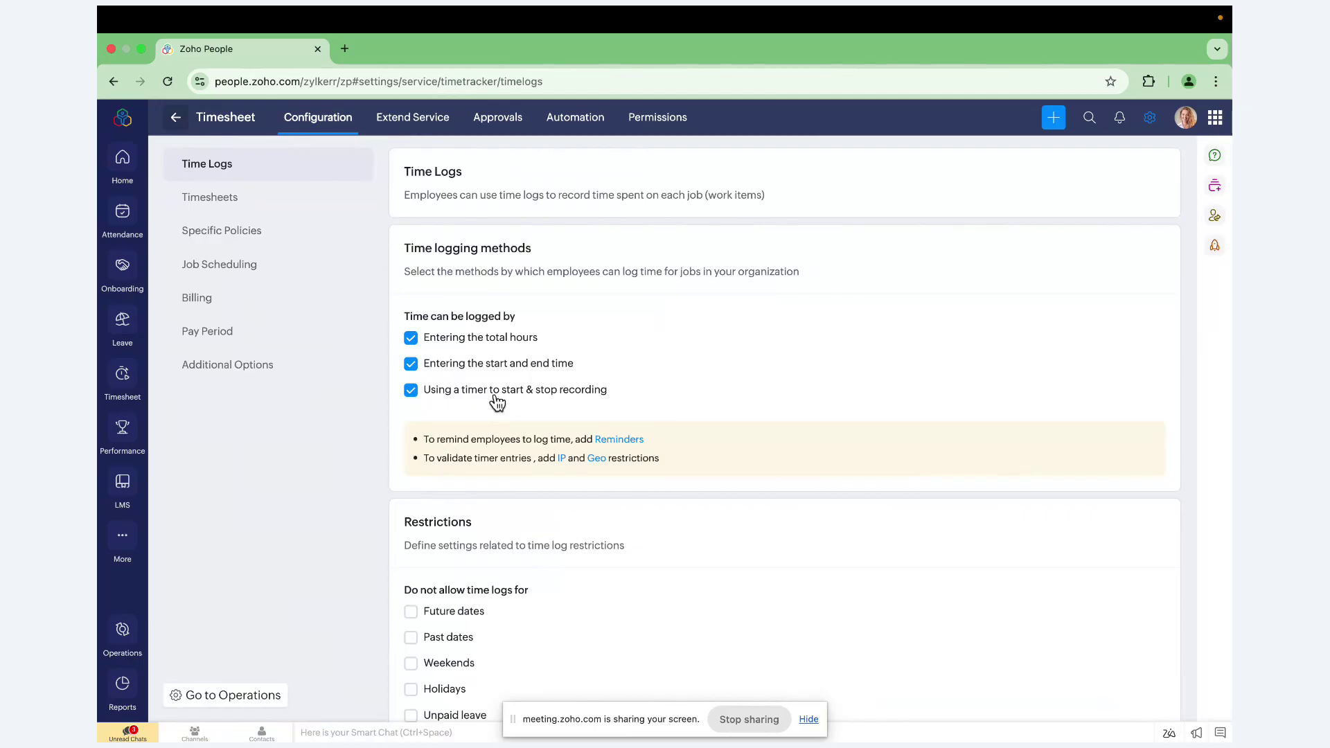
scroll(447, 396, "down", 1)
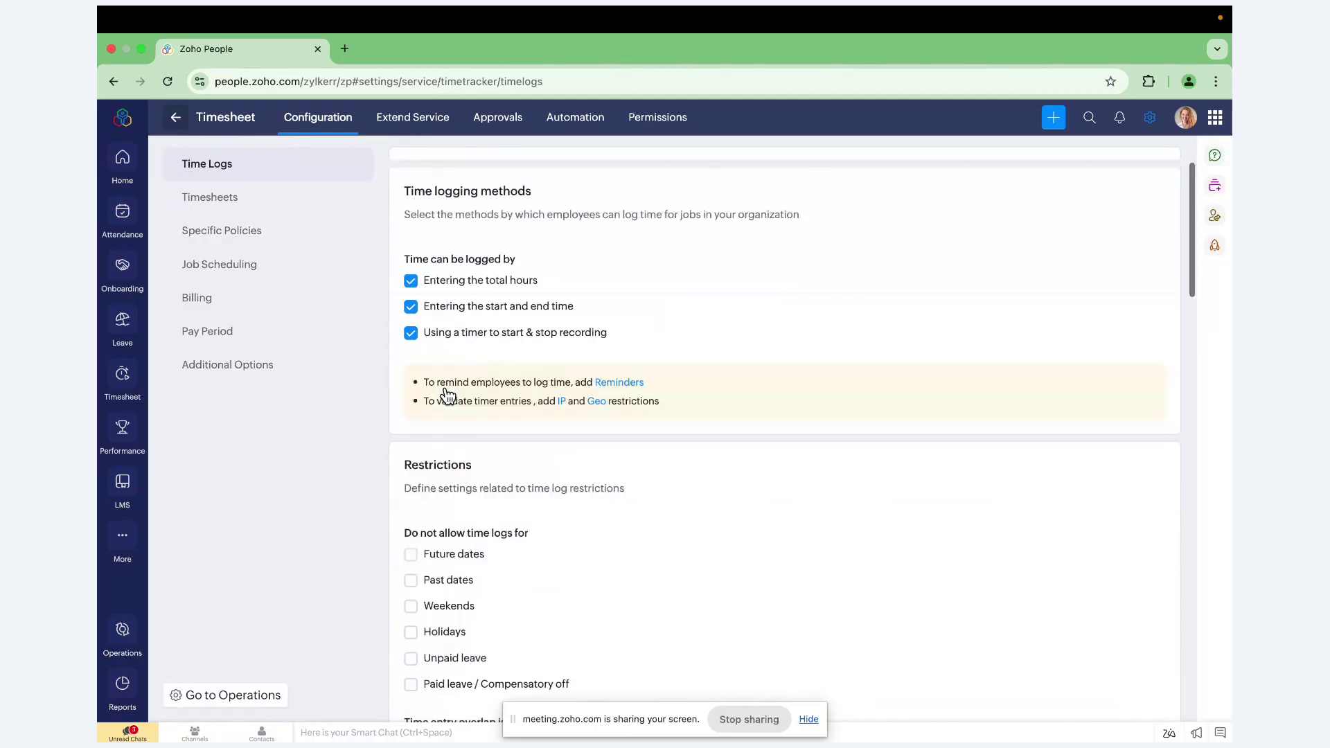
scroll(447, 396, "down", 10)
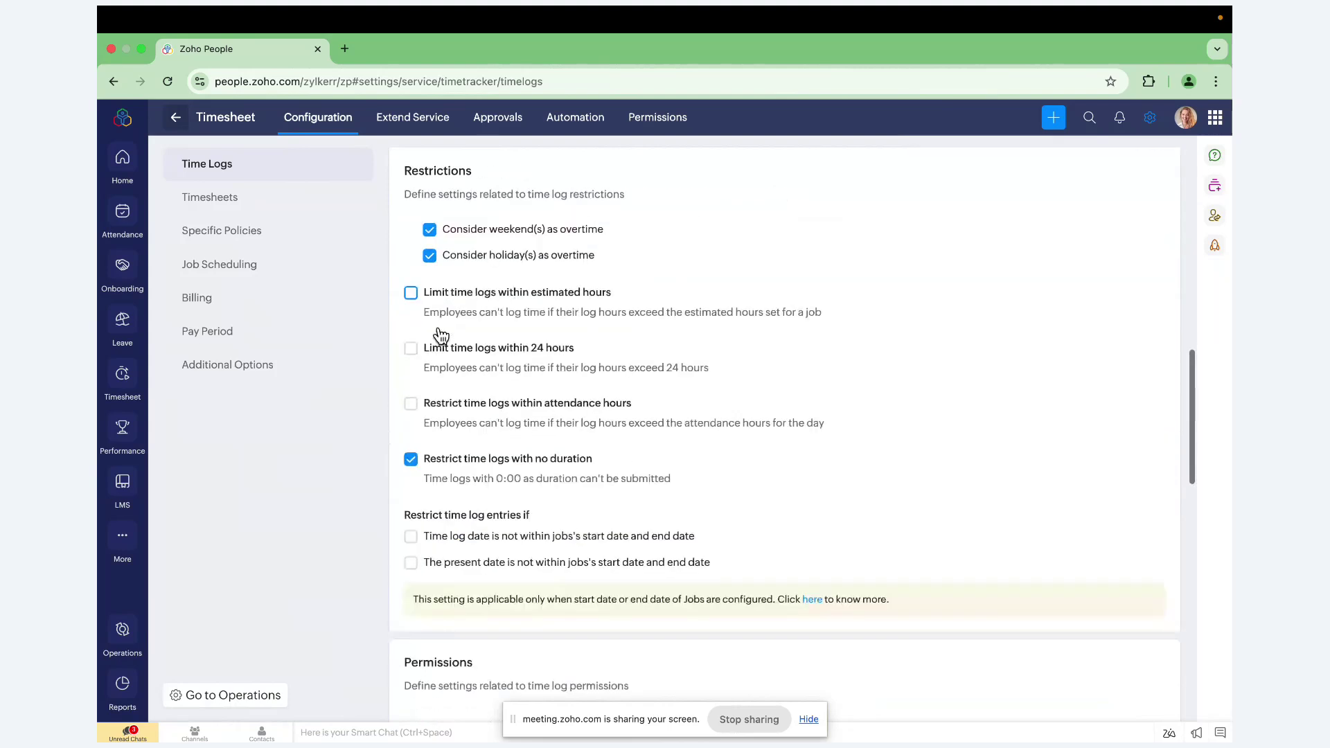
scroll(442, 336, "down", 2)
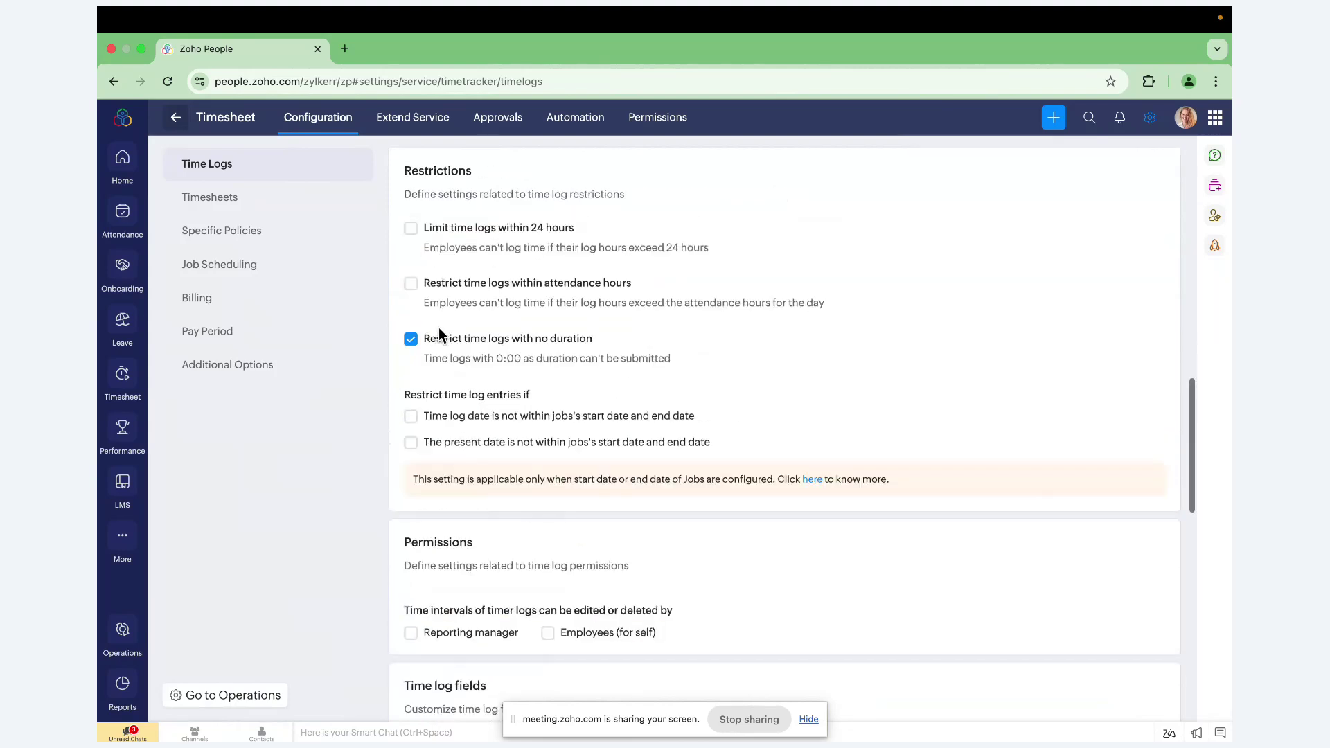
scroll(439, 335, "down", 9)
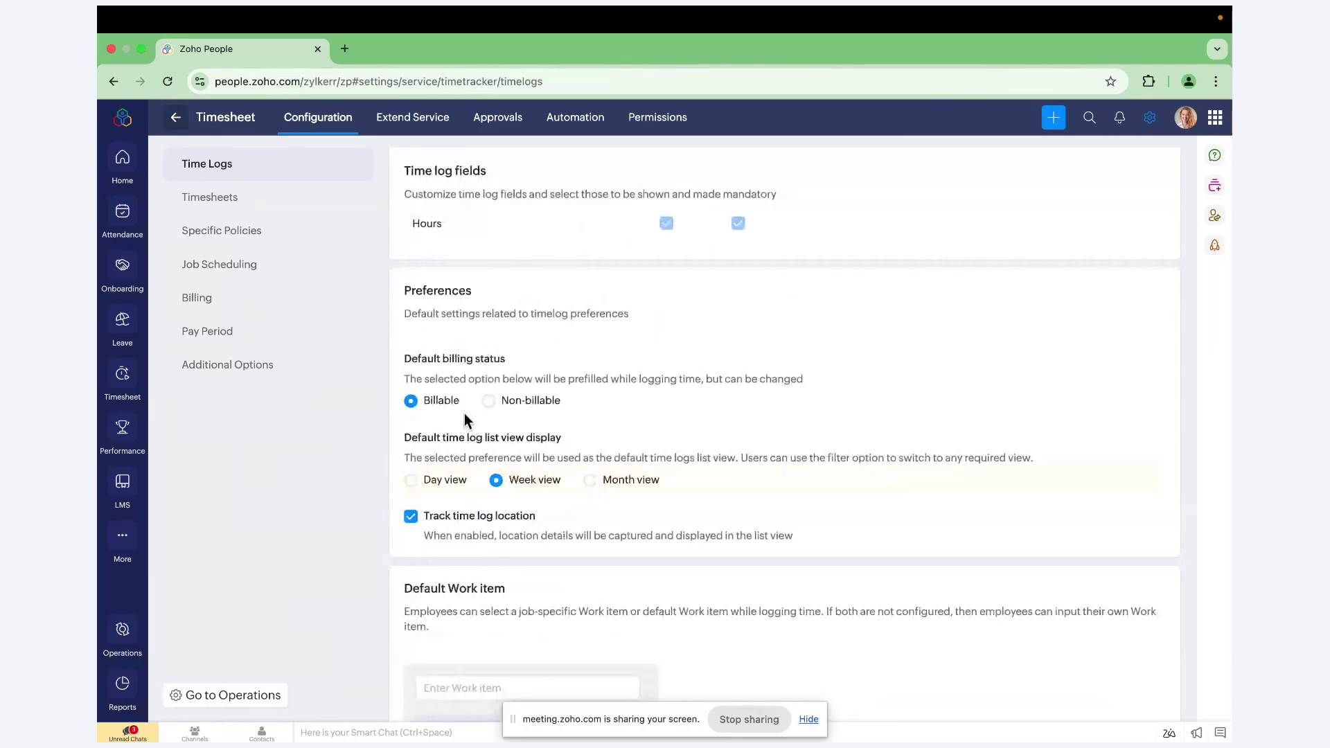
- View the restrictions, permissions and currency settings in the Timesheets section
left_click(209, 200)
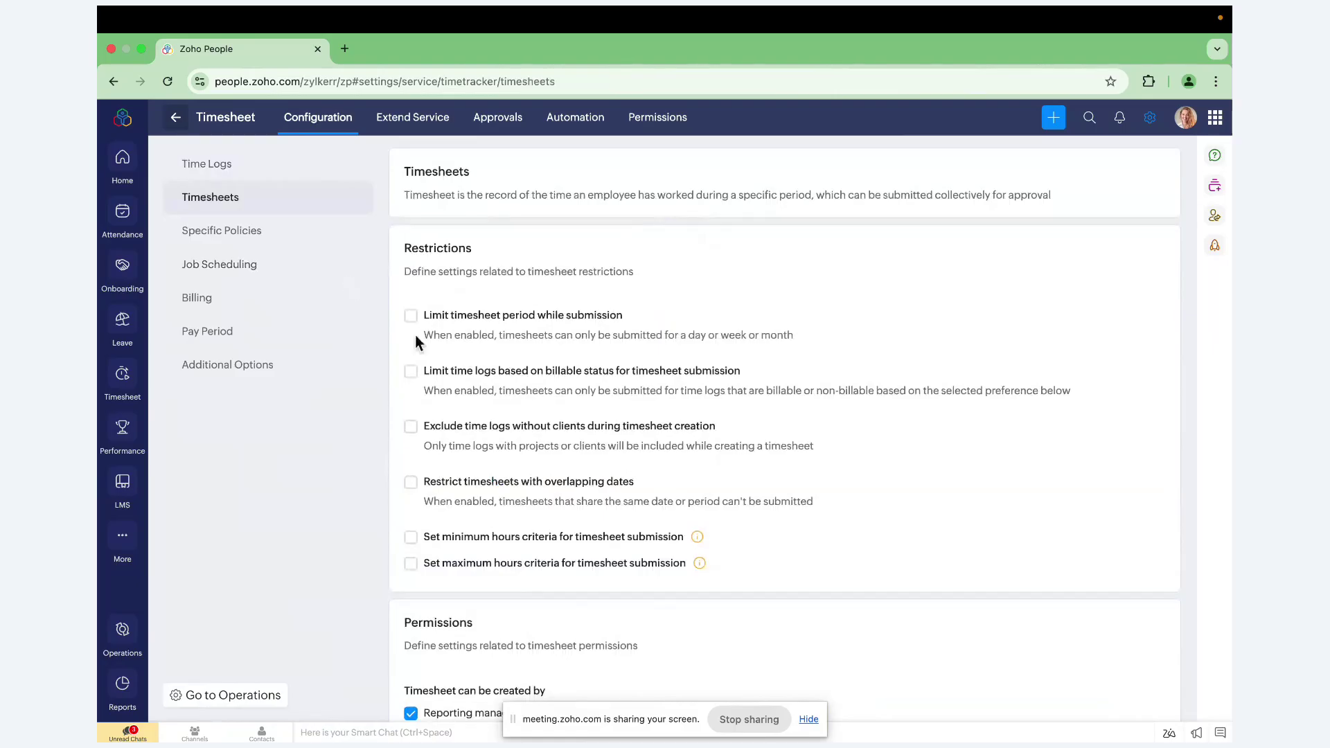
scroll(490, 346, "down", 3)
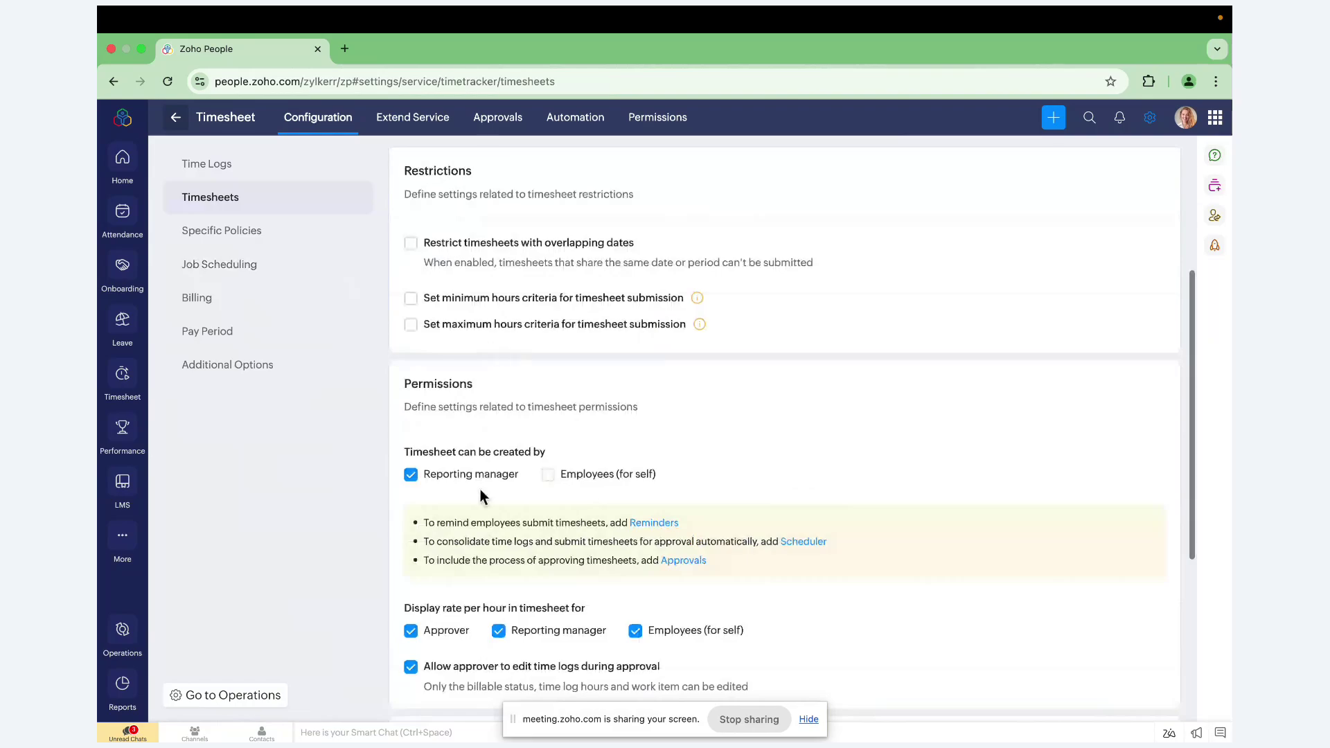
scroll(479, 501, "down", 2)
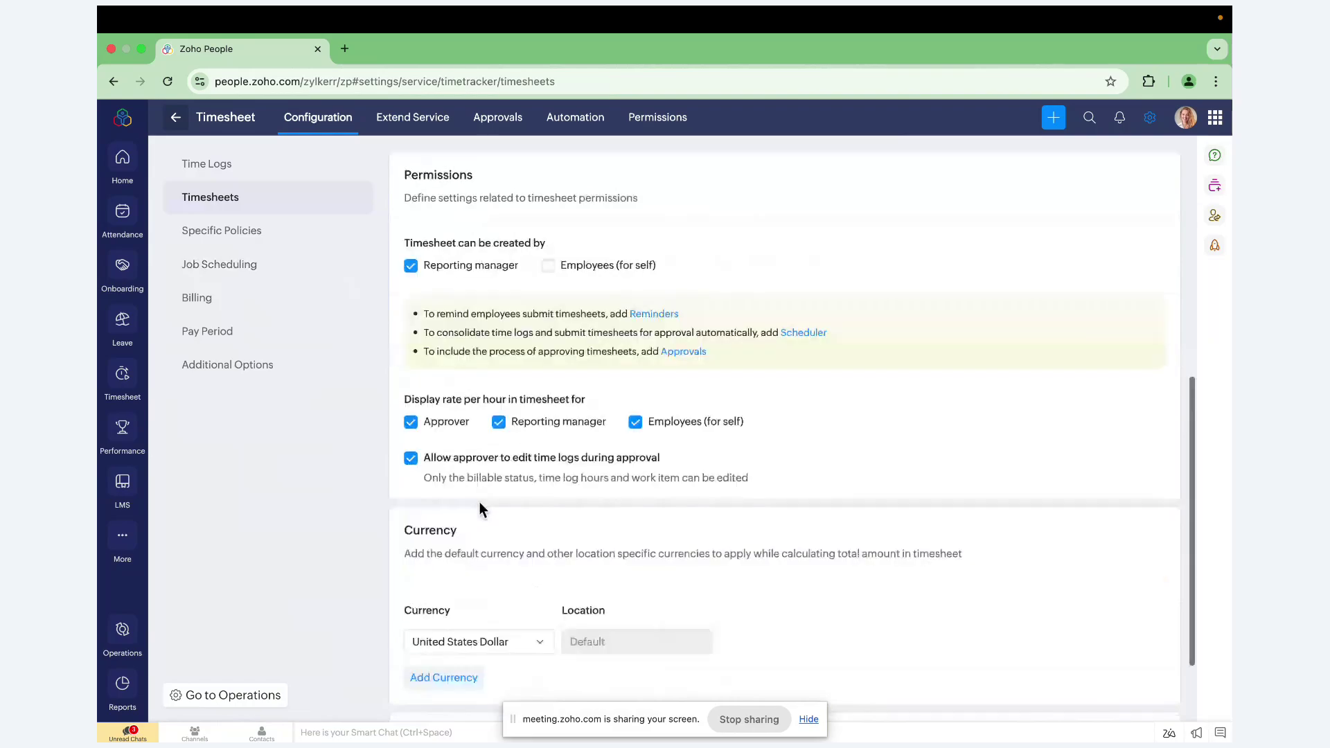
- View the Specific Policies, Job Scheduling and Billing sections of the Timesheet service, and return to the service settings overview
left_click(280, 234)
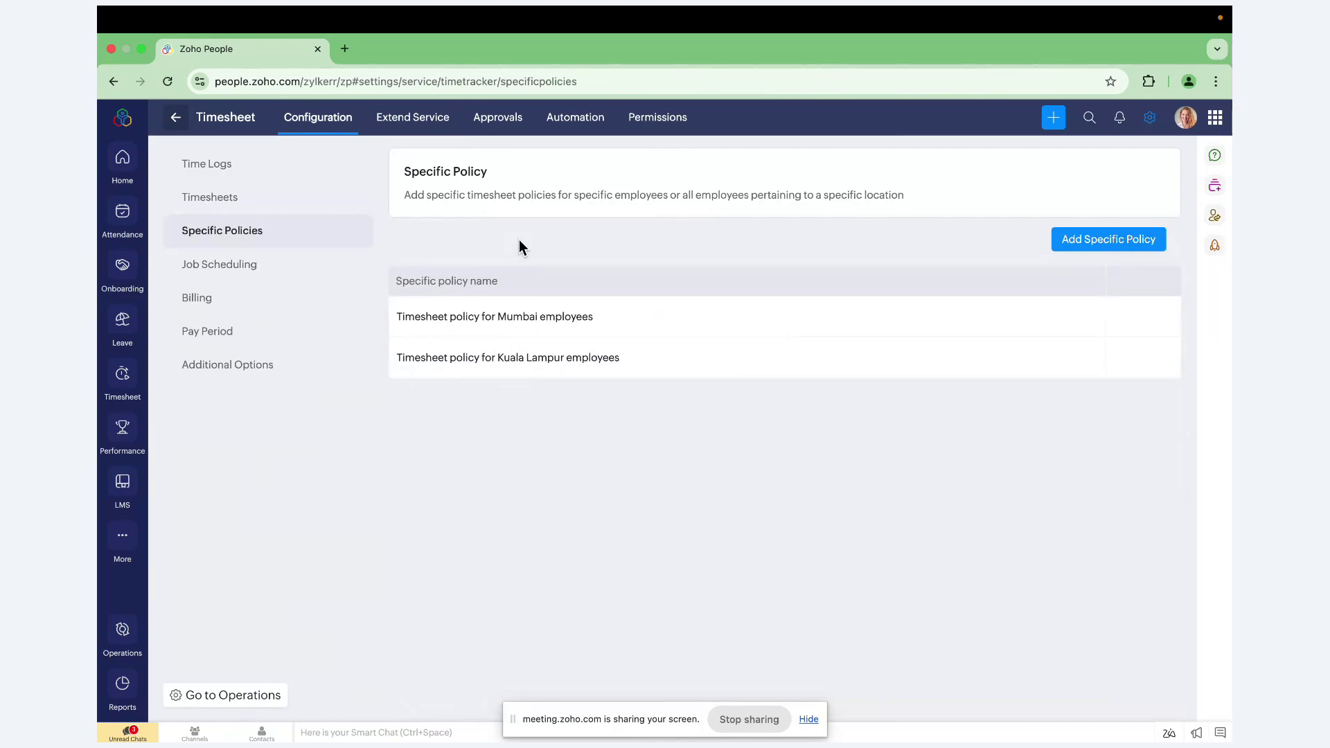
left_click(240, 269)
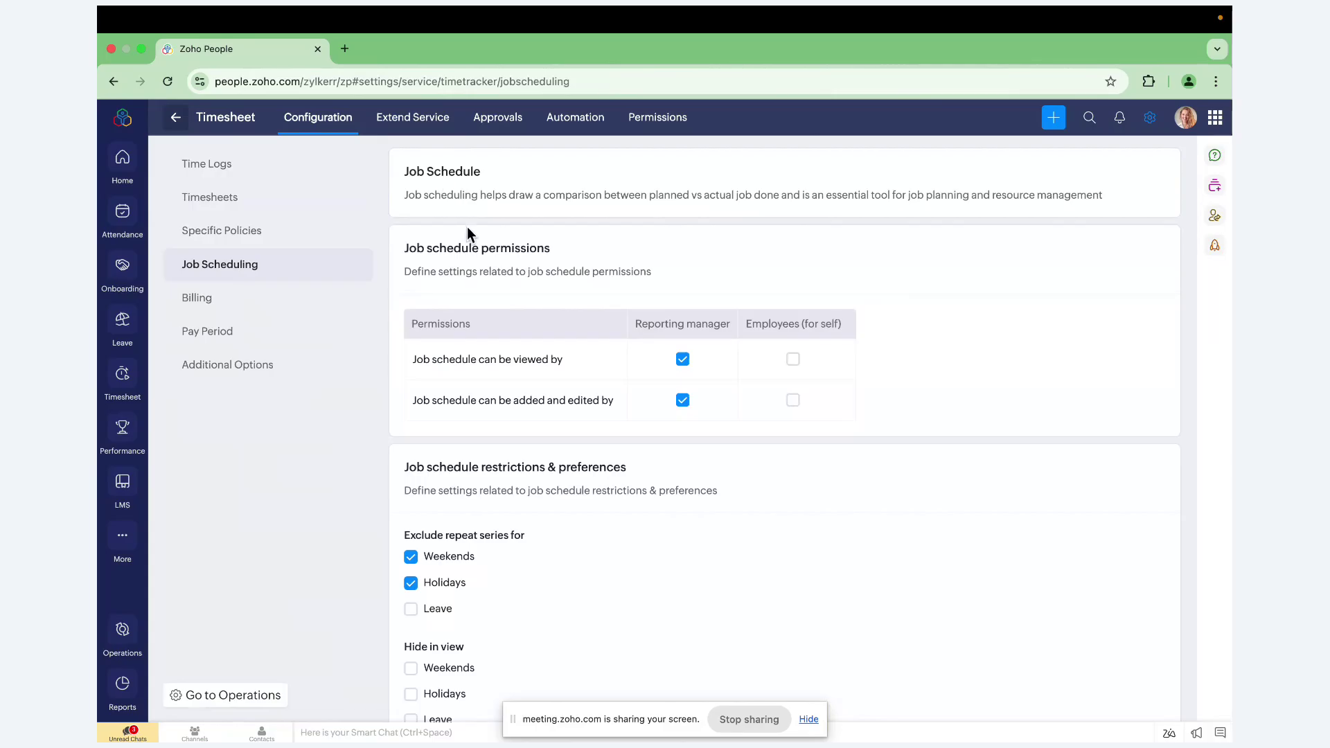
scroll(468, 374, "down", 2)
left_click(222, 307)
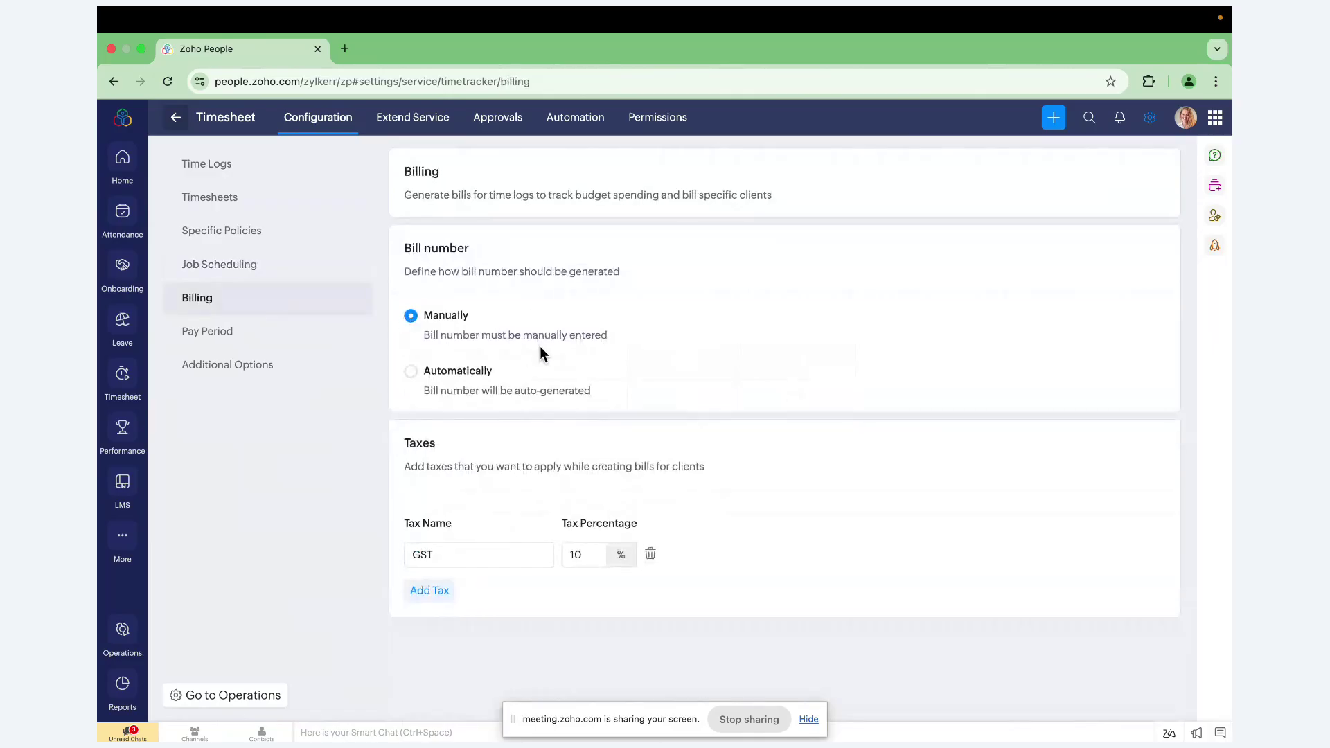
left_click(174, 123)
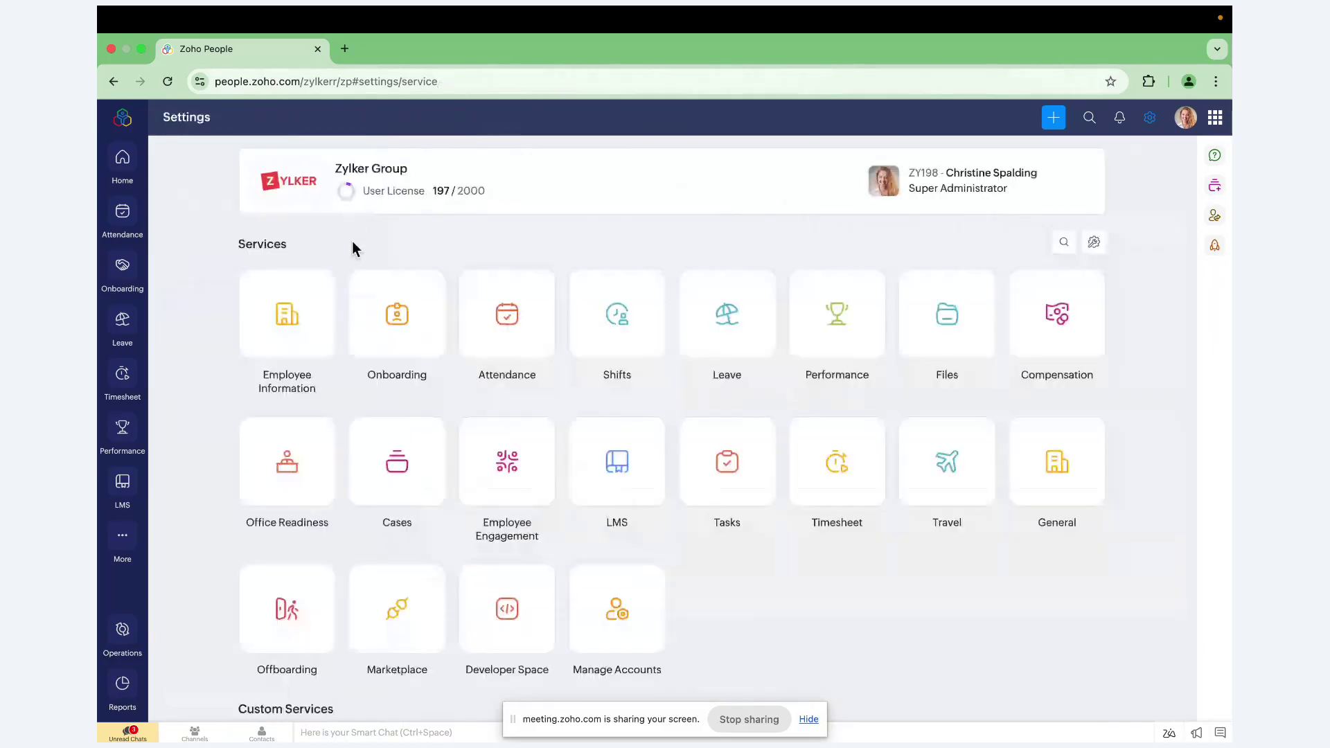
- Open the Performance service settings and view the primary evaluation methods
left_click(837, 317)
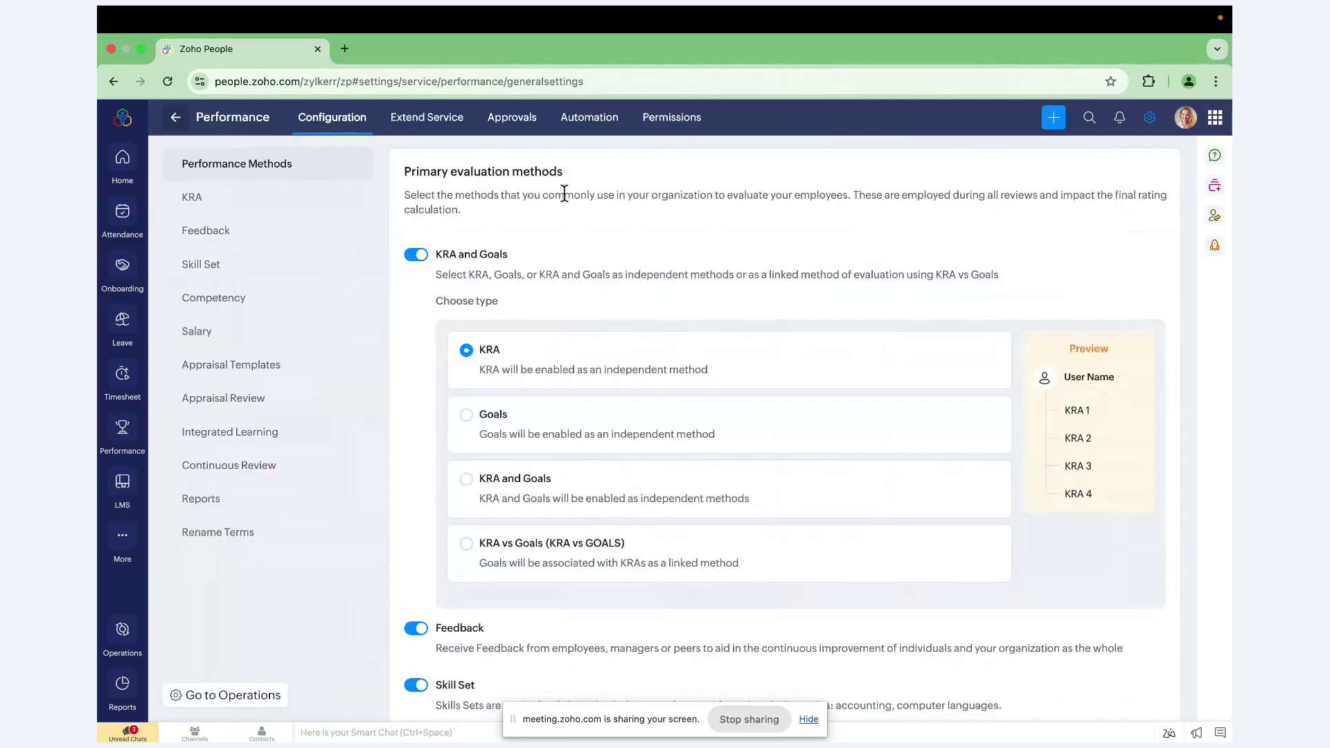
scroll(429, 443, "down", 1)
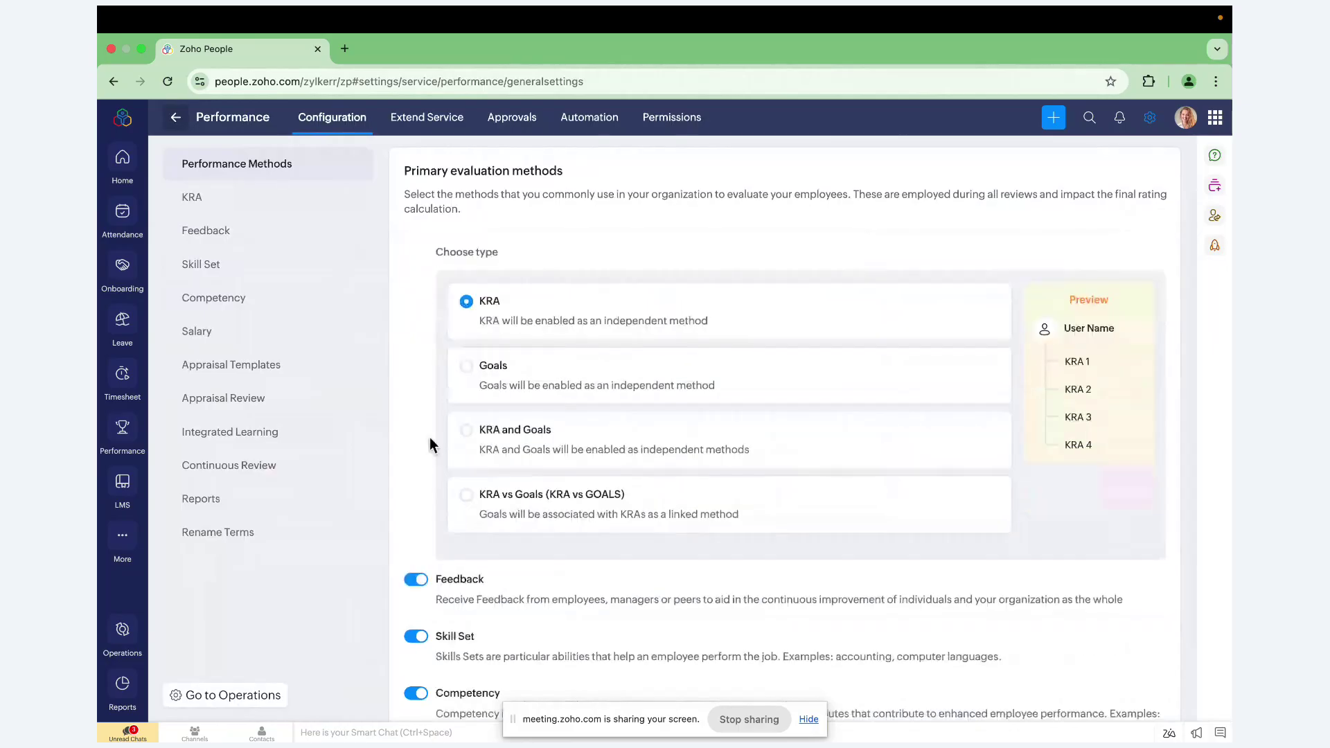
scroll(429, 443, "down", 1)
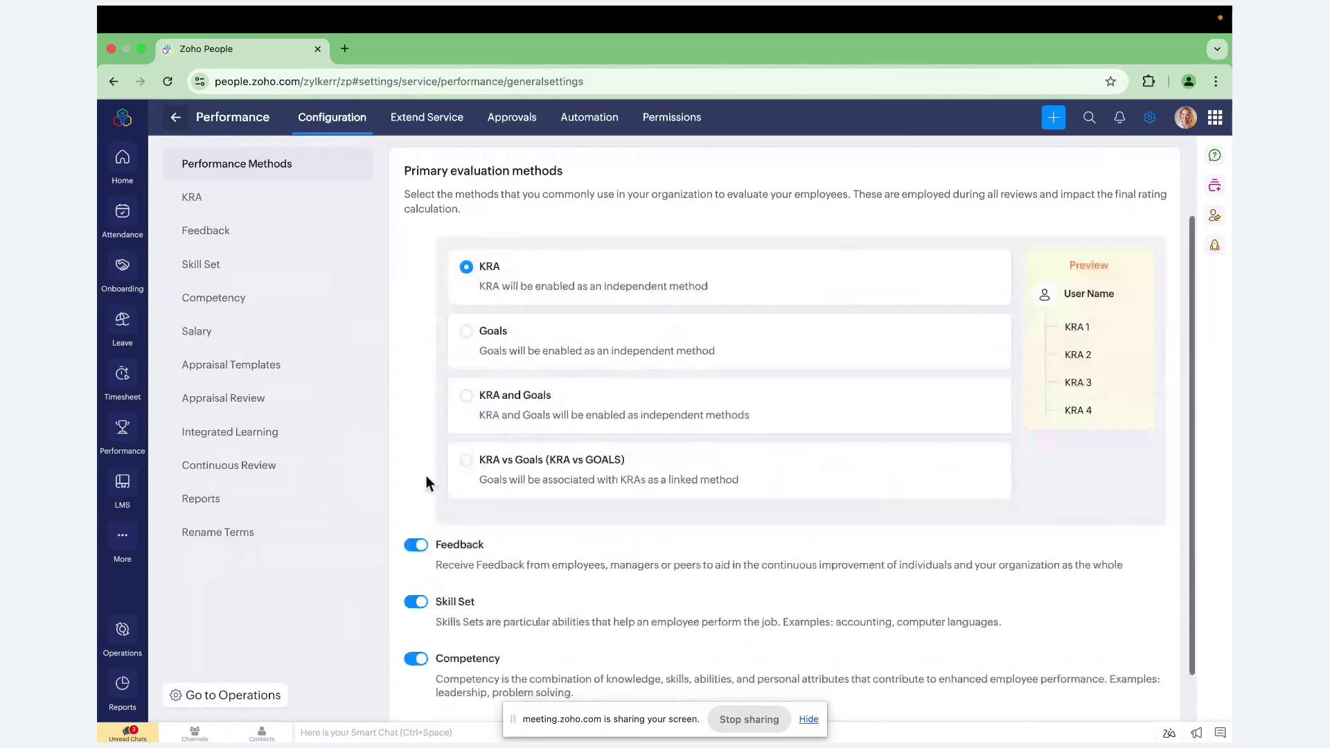
- View the Feedback, Skill Set, Competency and Summary options among the Performance evaluation methods
scroll(489, 528, "down", 1)
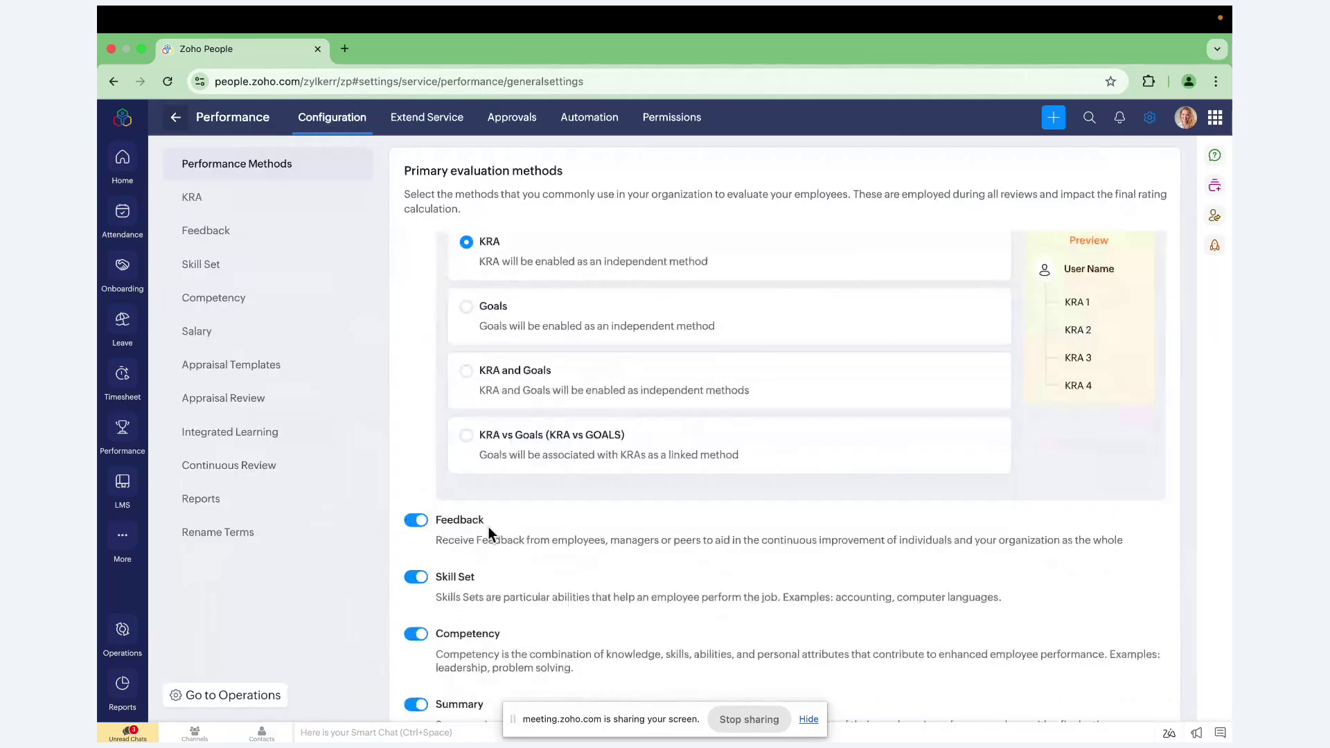
scroll(467, 595, "down", 1)
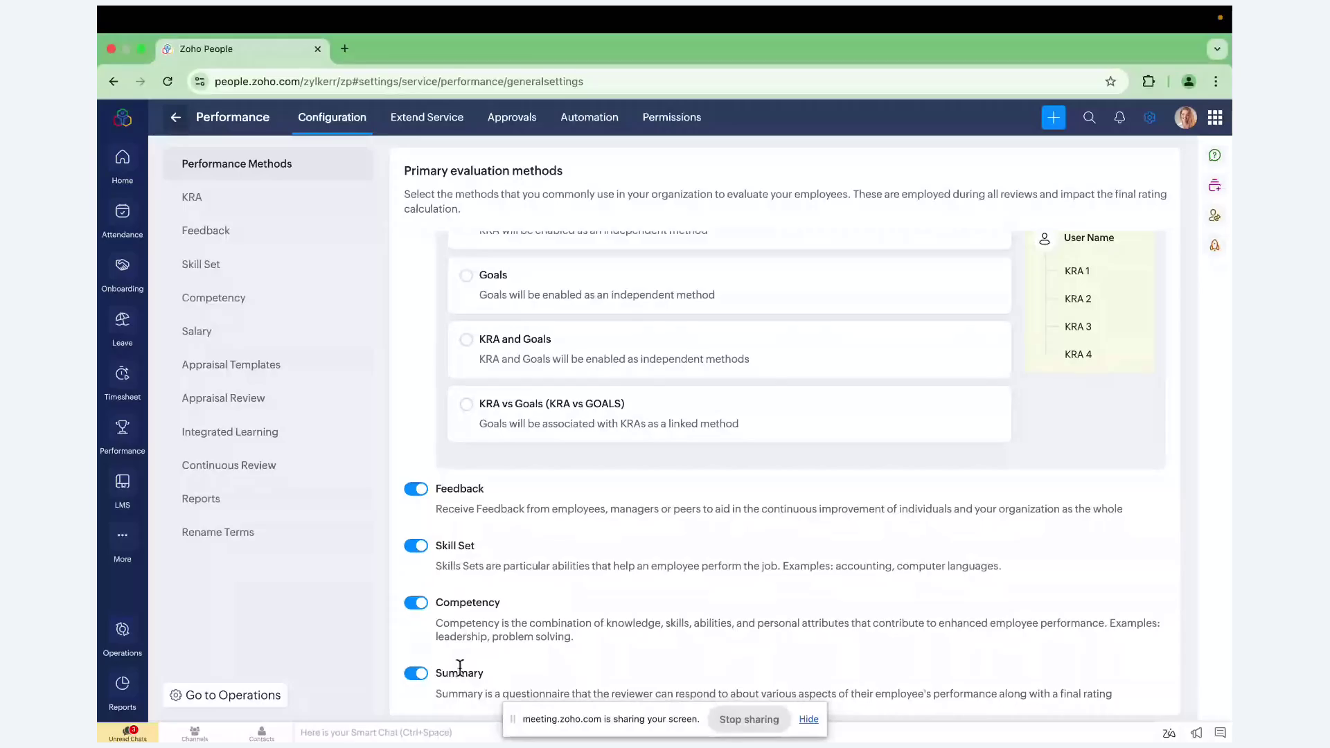
scroll(564, 547, "up", 2)
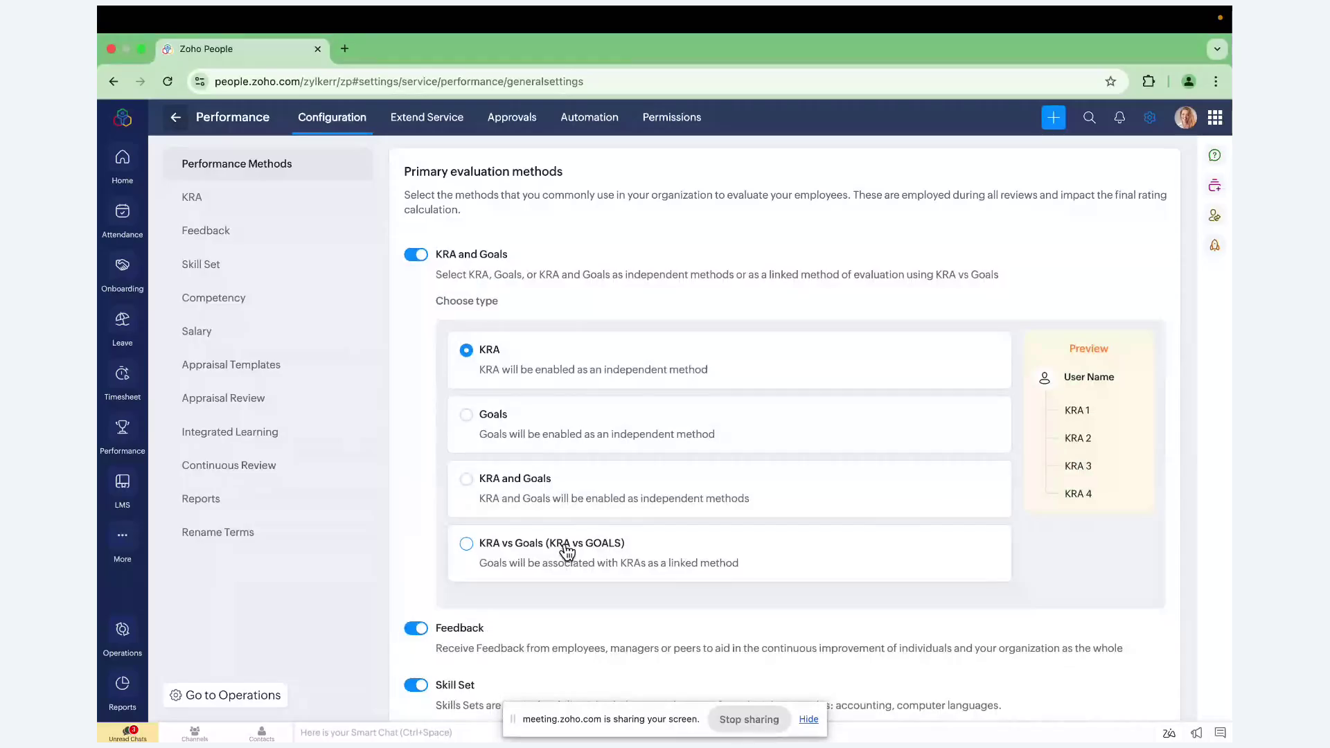
- Open the Yearly Appraisal with Hike template for editing and view its assessment types and post-appraisal processes
left_click(216, 371)
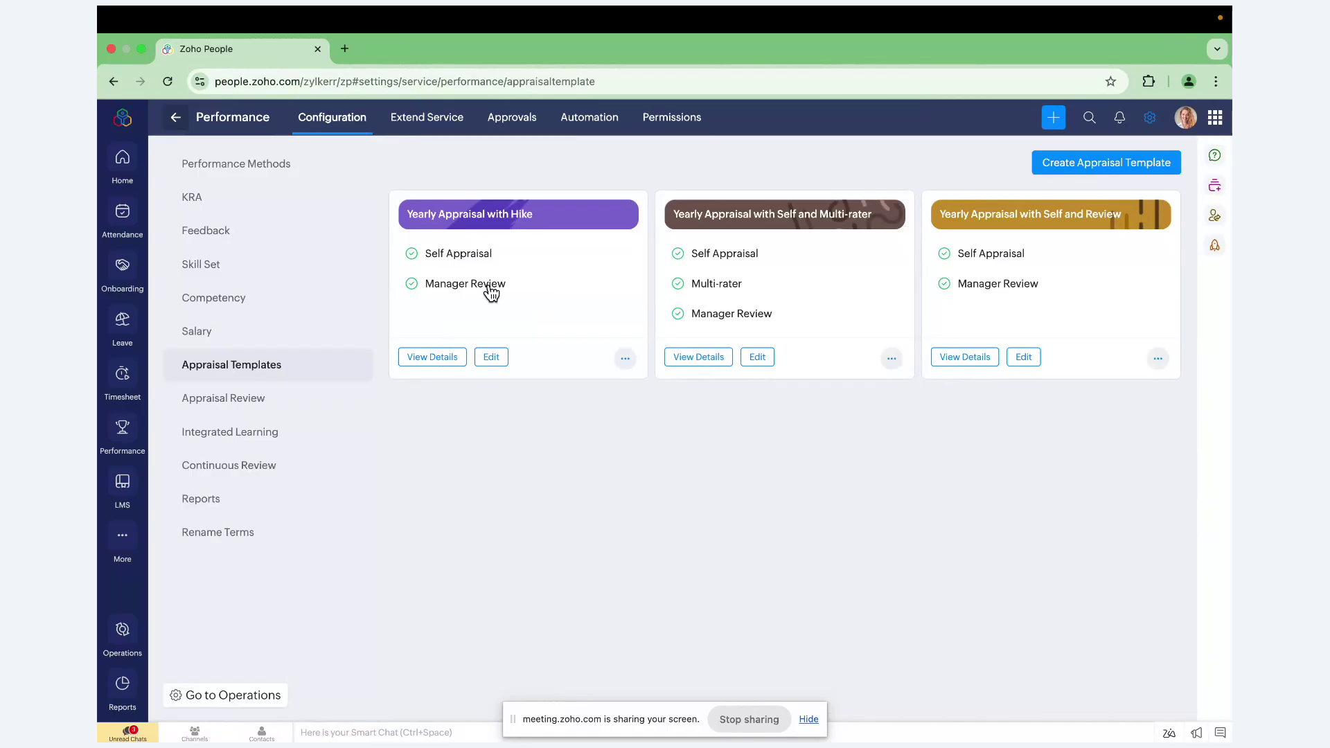
left_click(492, 361)
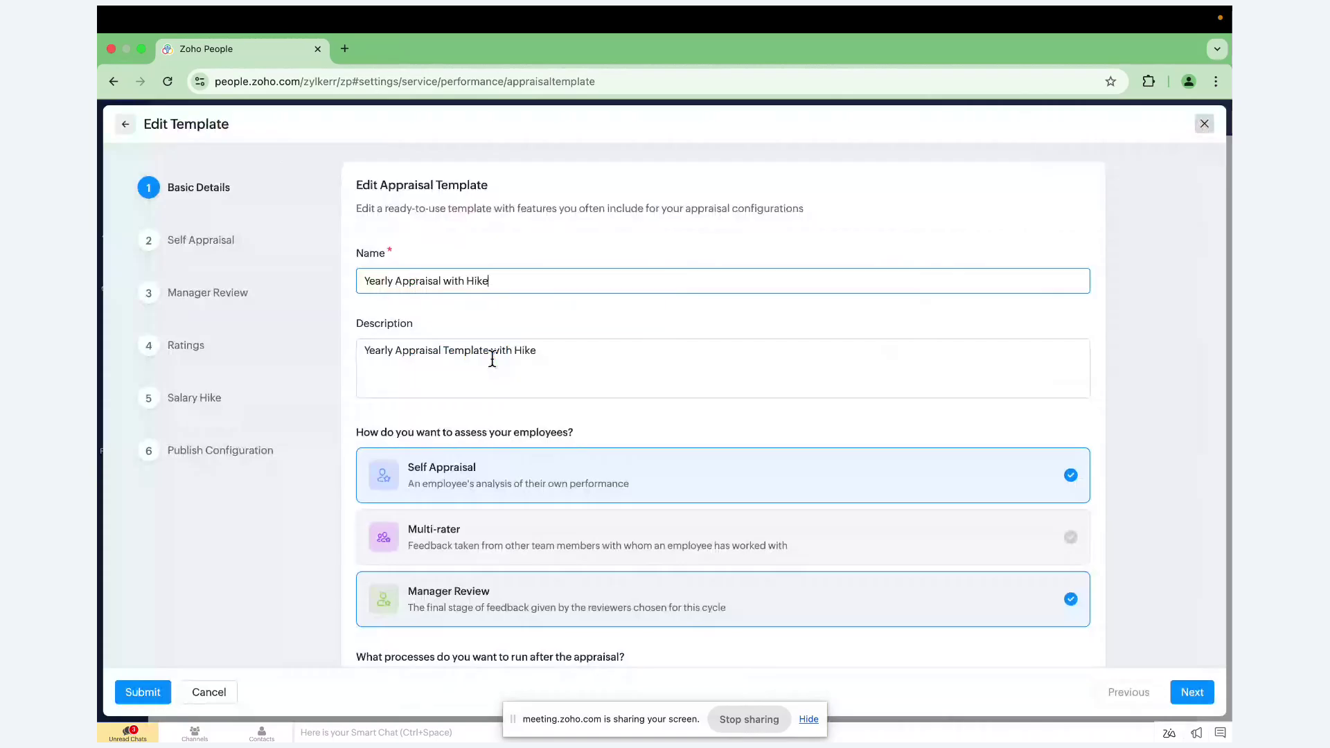
scroll(467, 493, "down", 3)
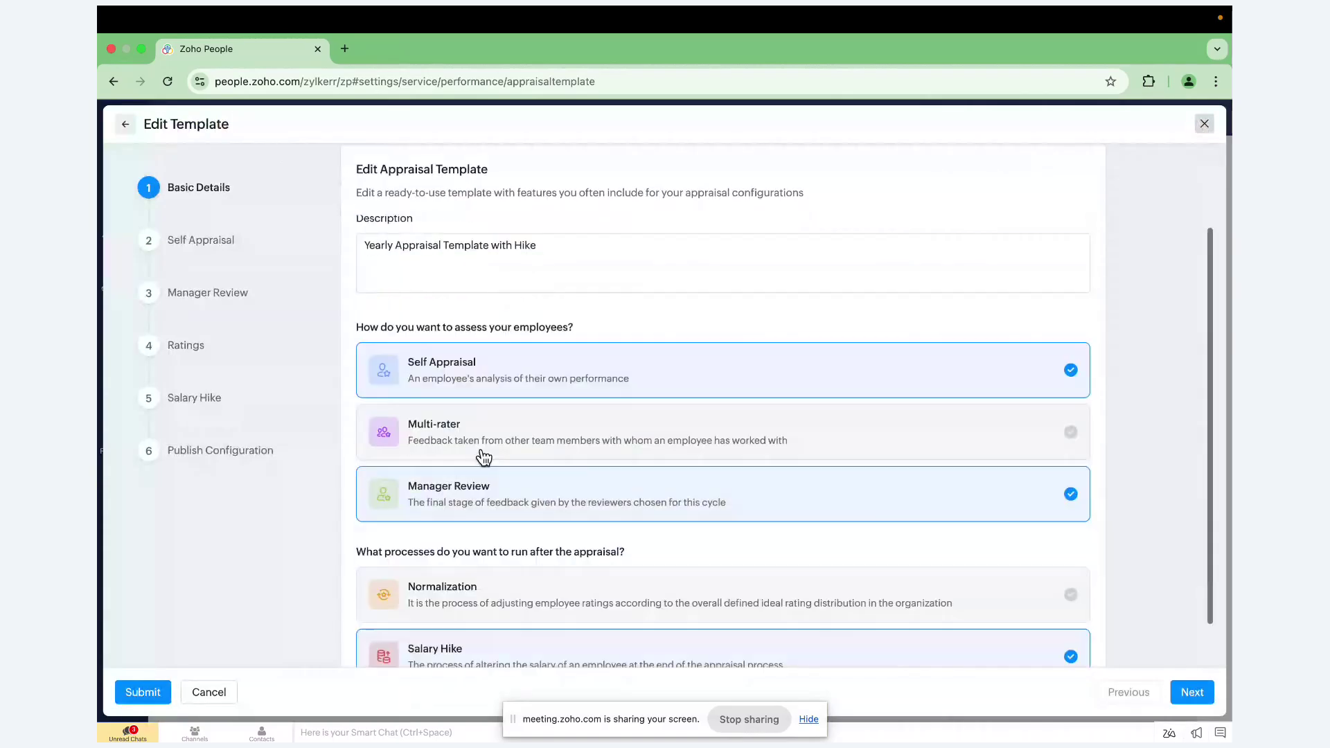
scroll(468, 493, "down", 1)
scroll(468, 494, "down", 1)
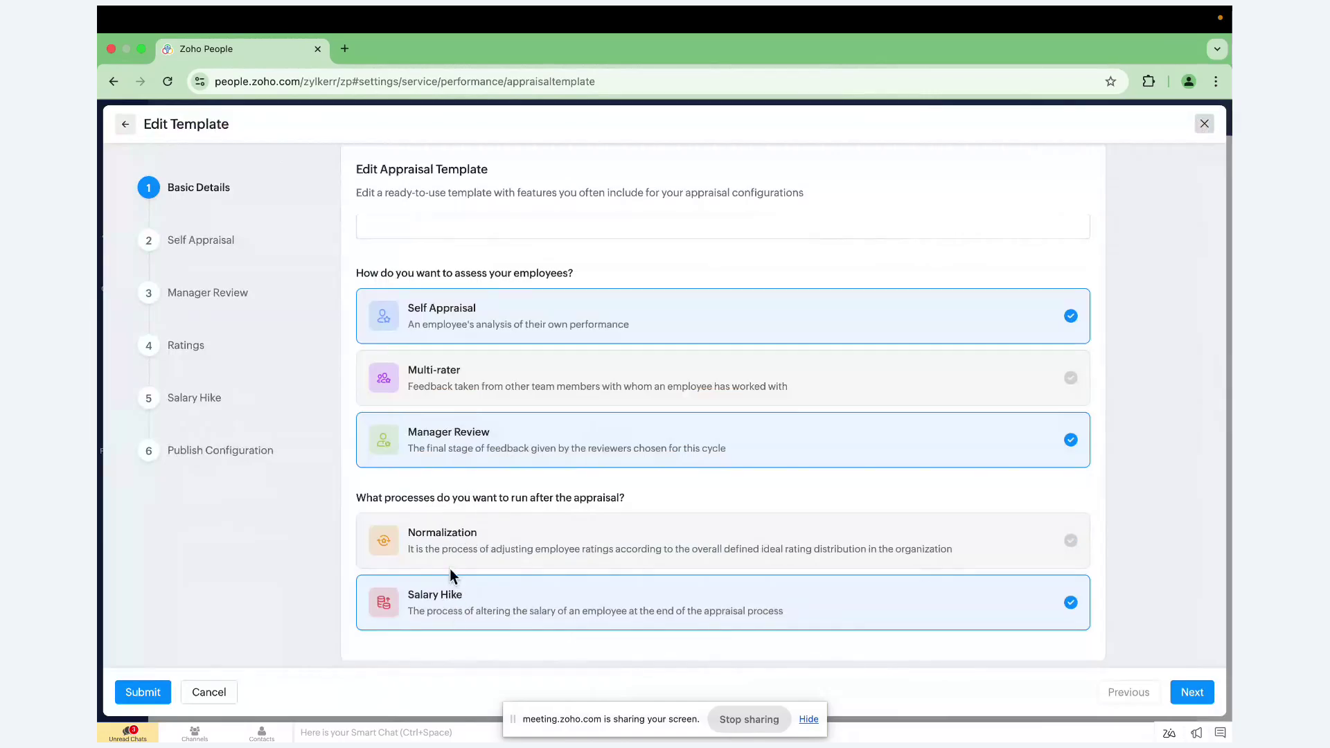
- View the template's Self Appraisal, Manager Review reviewer options and Ratings sections, and close the template without changes
left_click(227, 246)
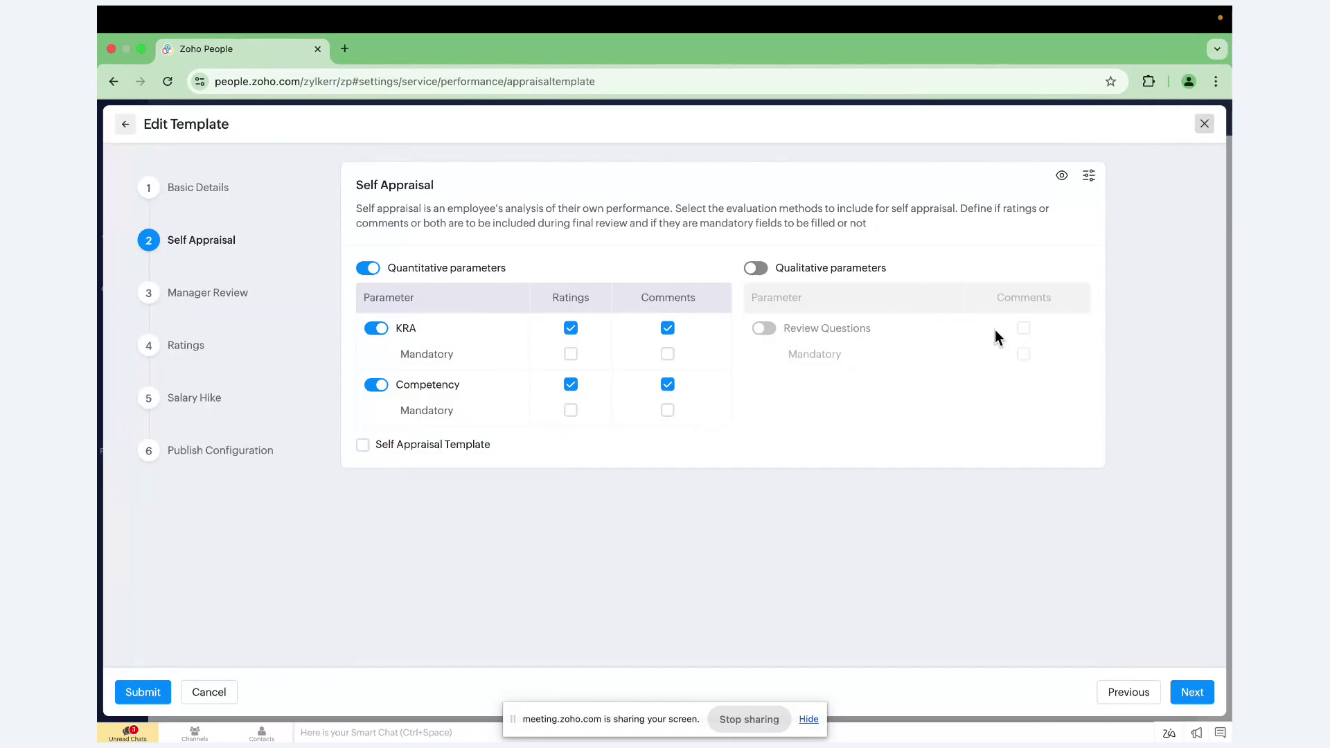
left_click(202, 296)
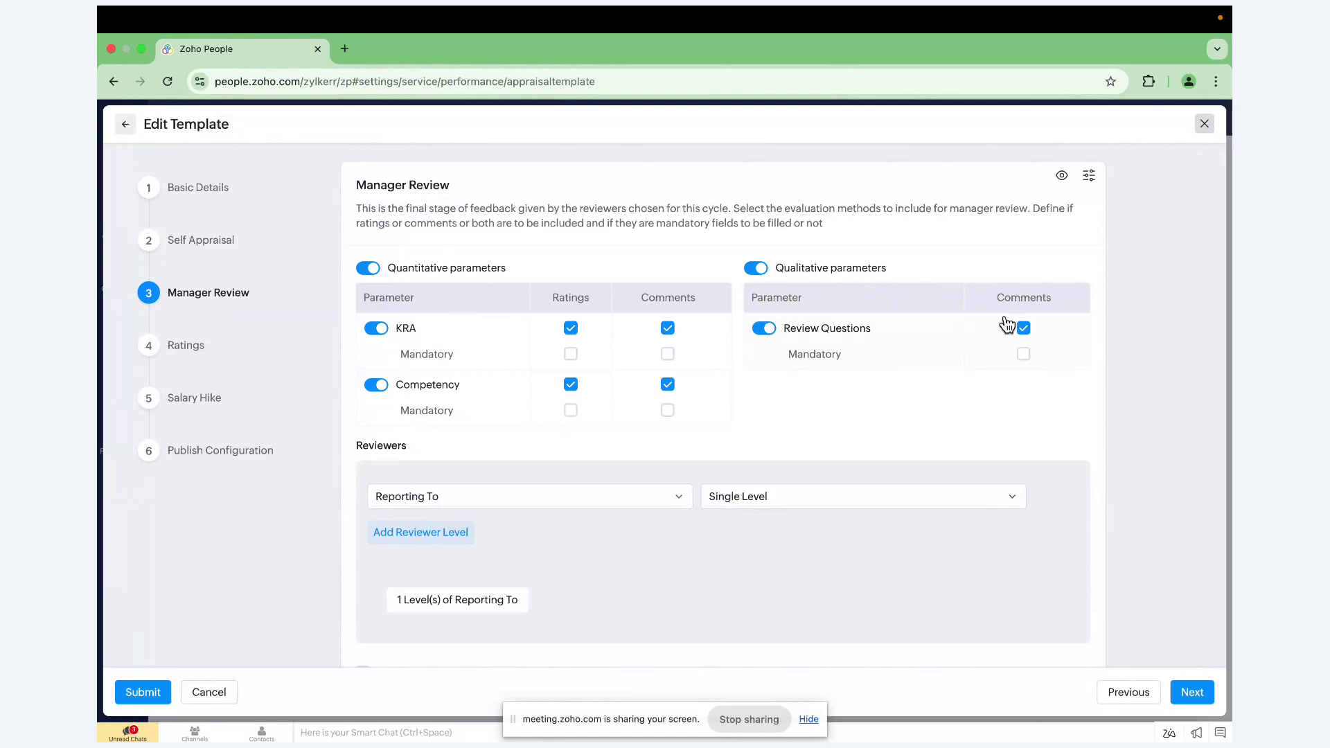
left_click(627, 504)
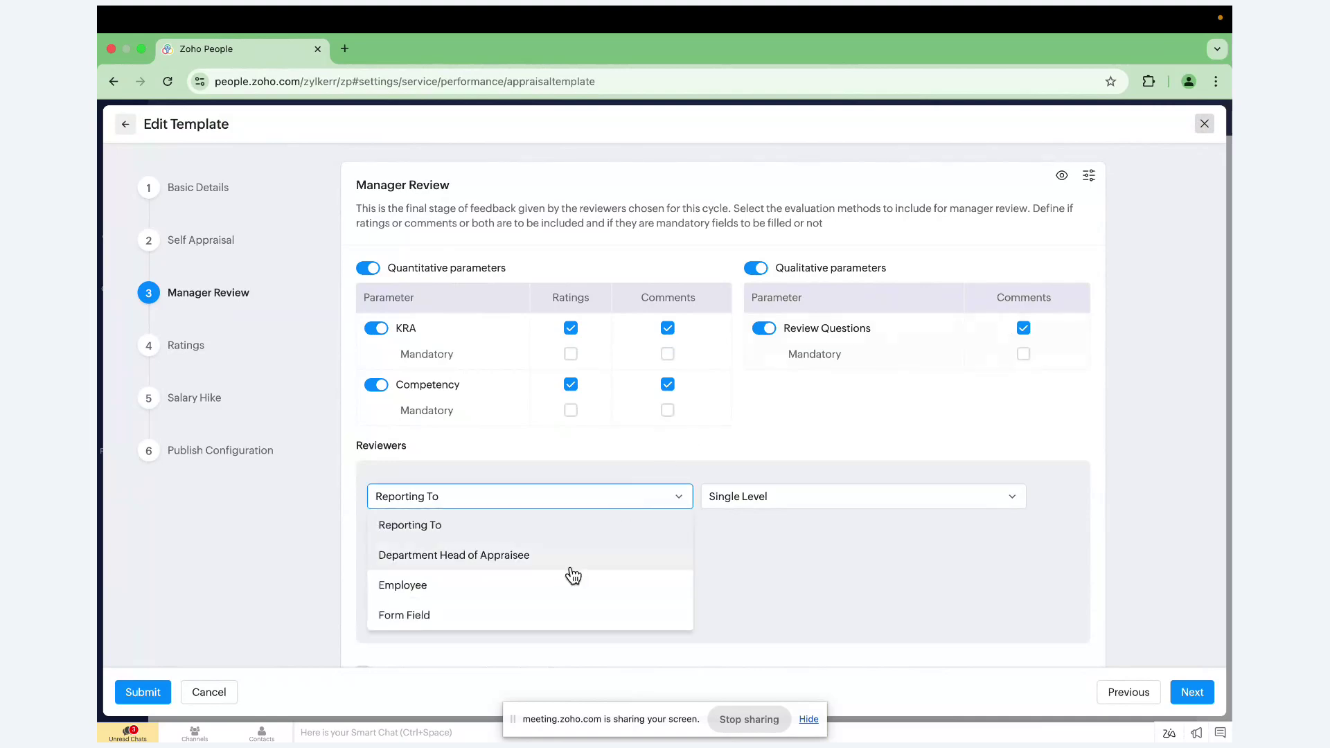
left_click(808, 504)
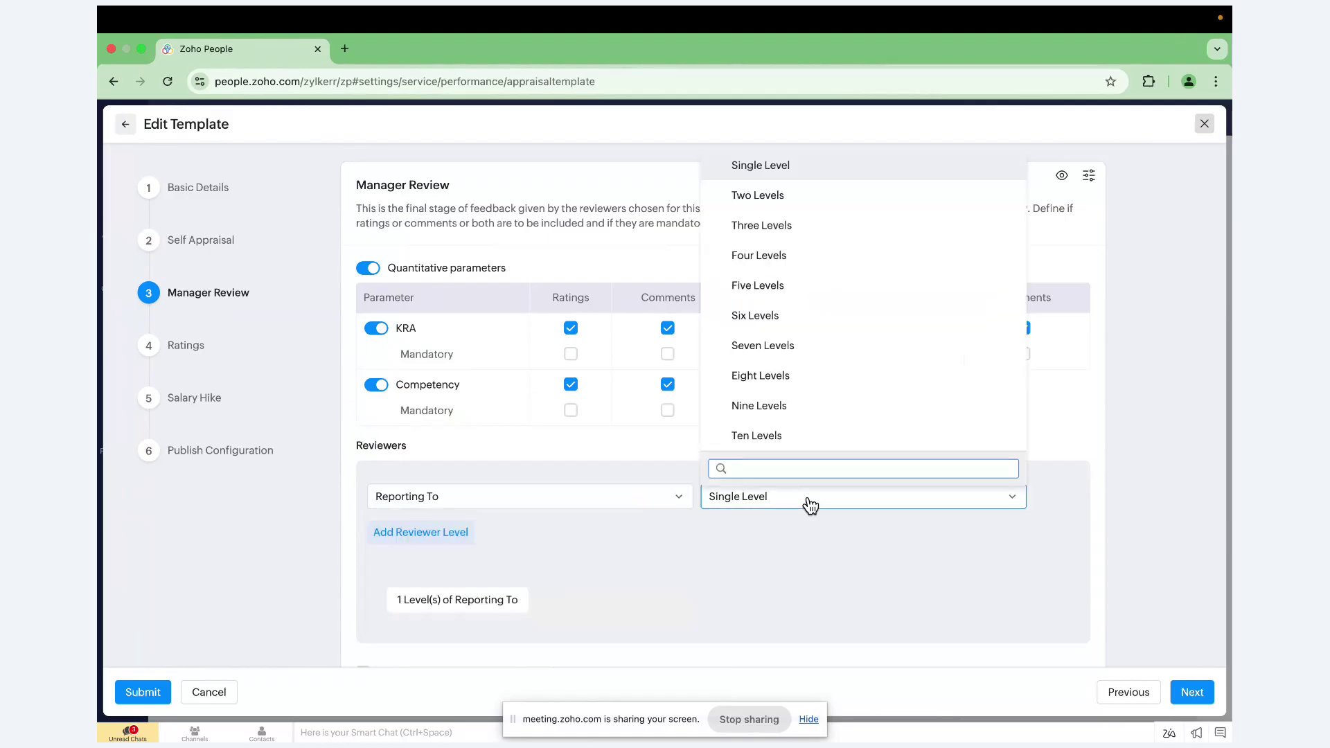
left_click(651, 551)
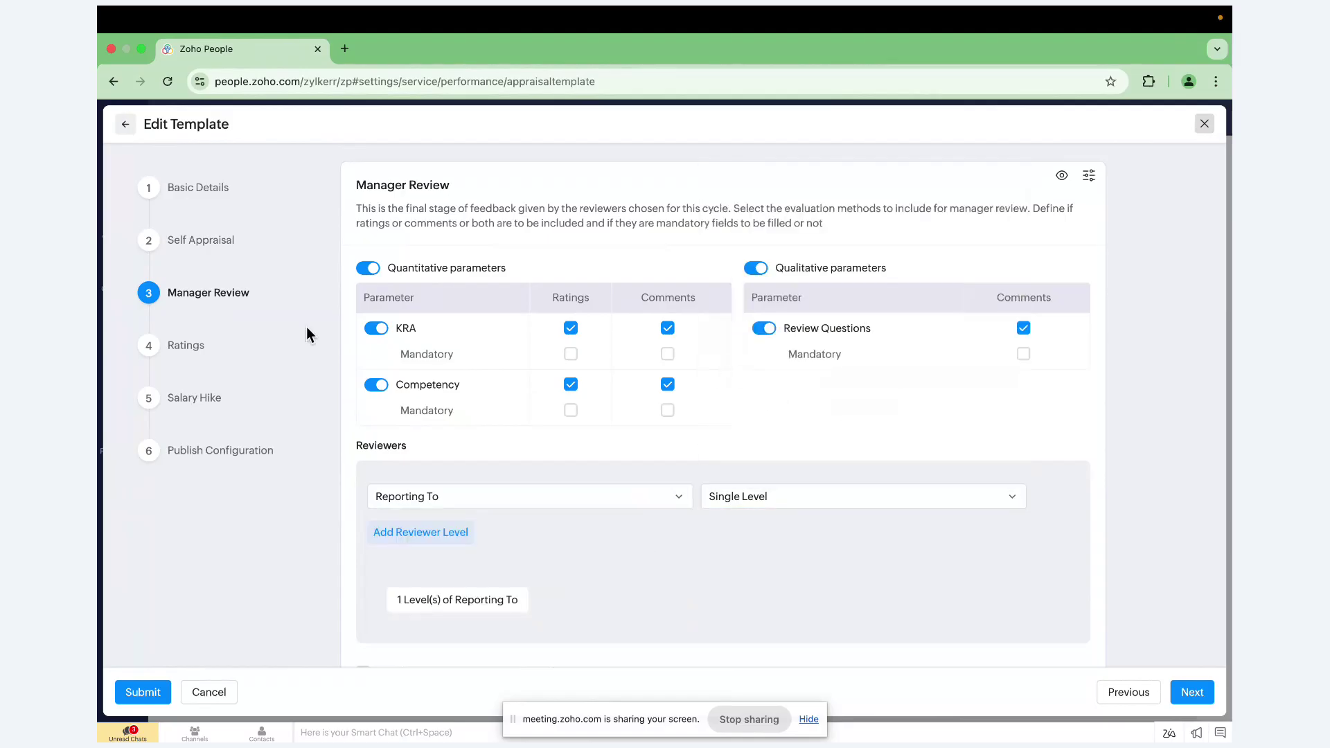
left_click(190, 355)
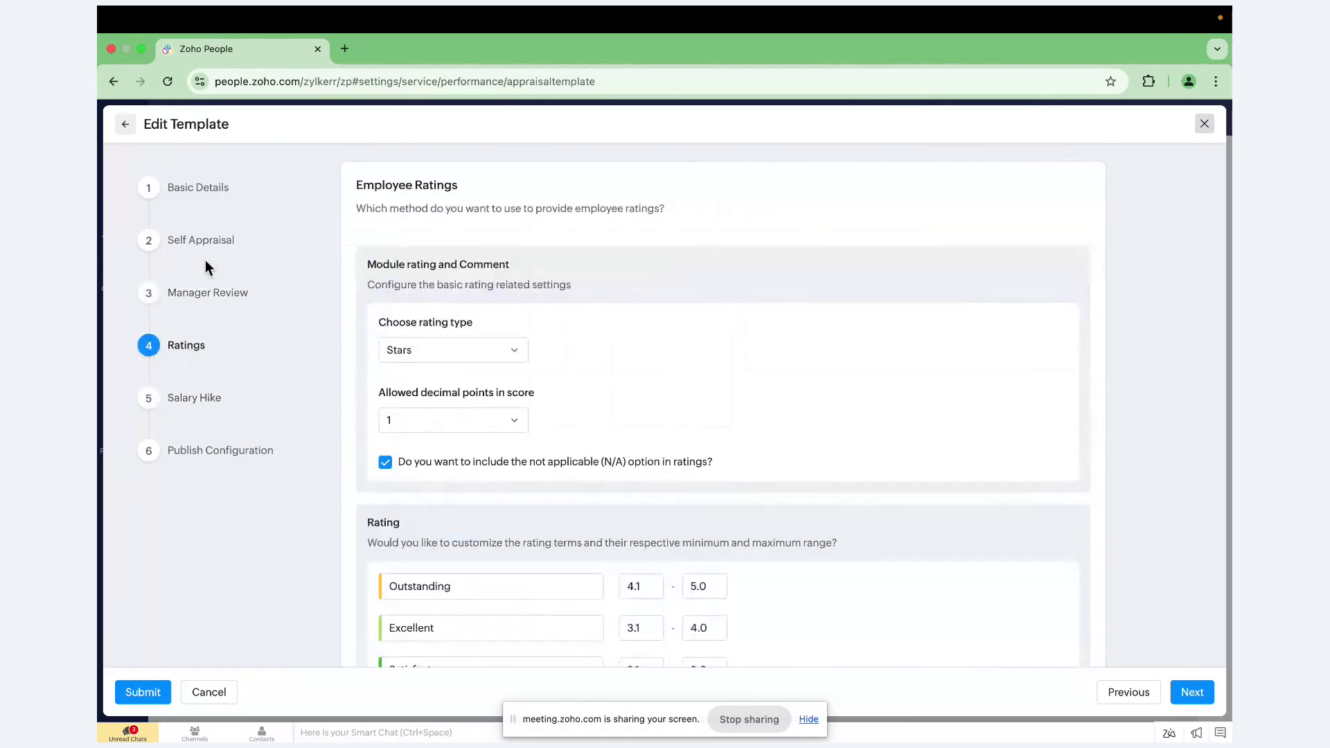
left_click(1205, 125)
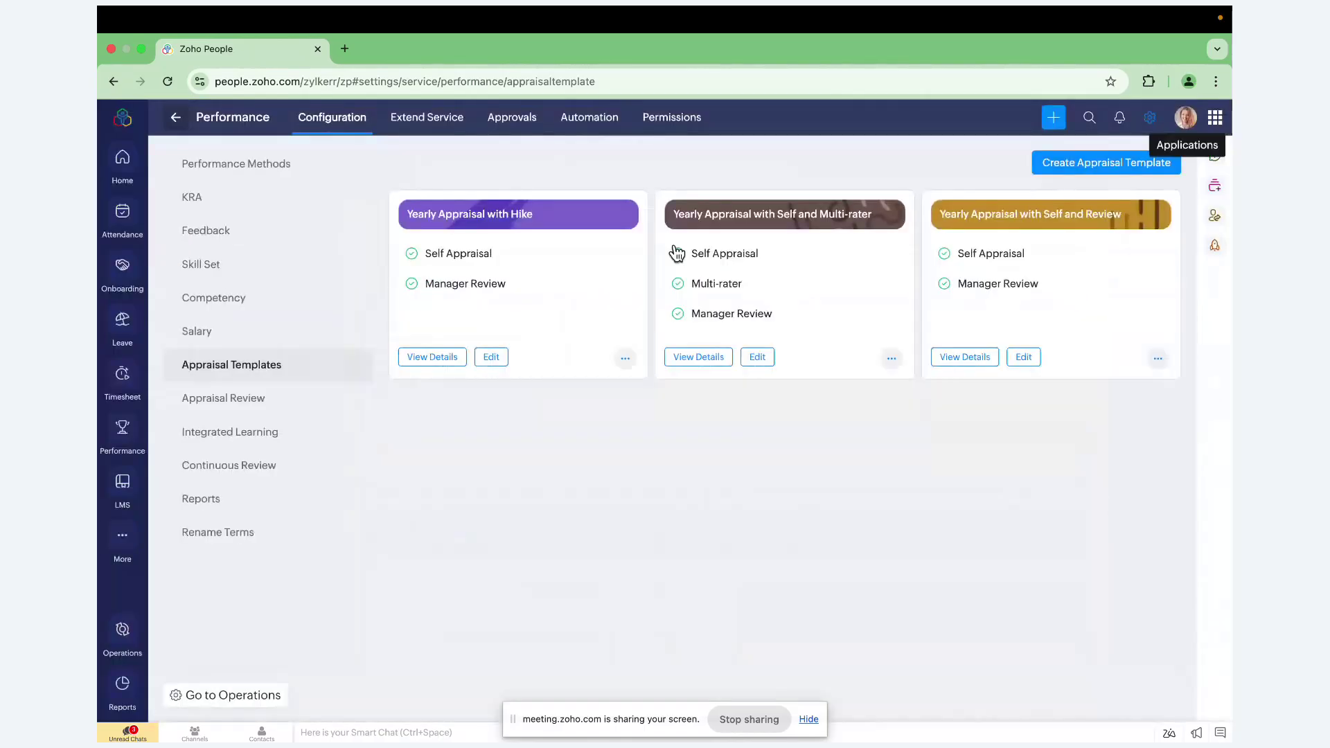
- View the Continuous Review settings of the Performance service, and switch to the Compensation service settings
left_click(219, 471)
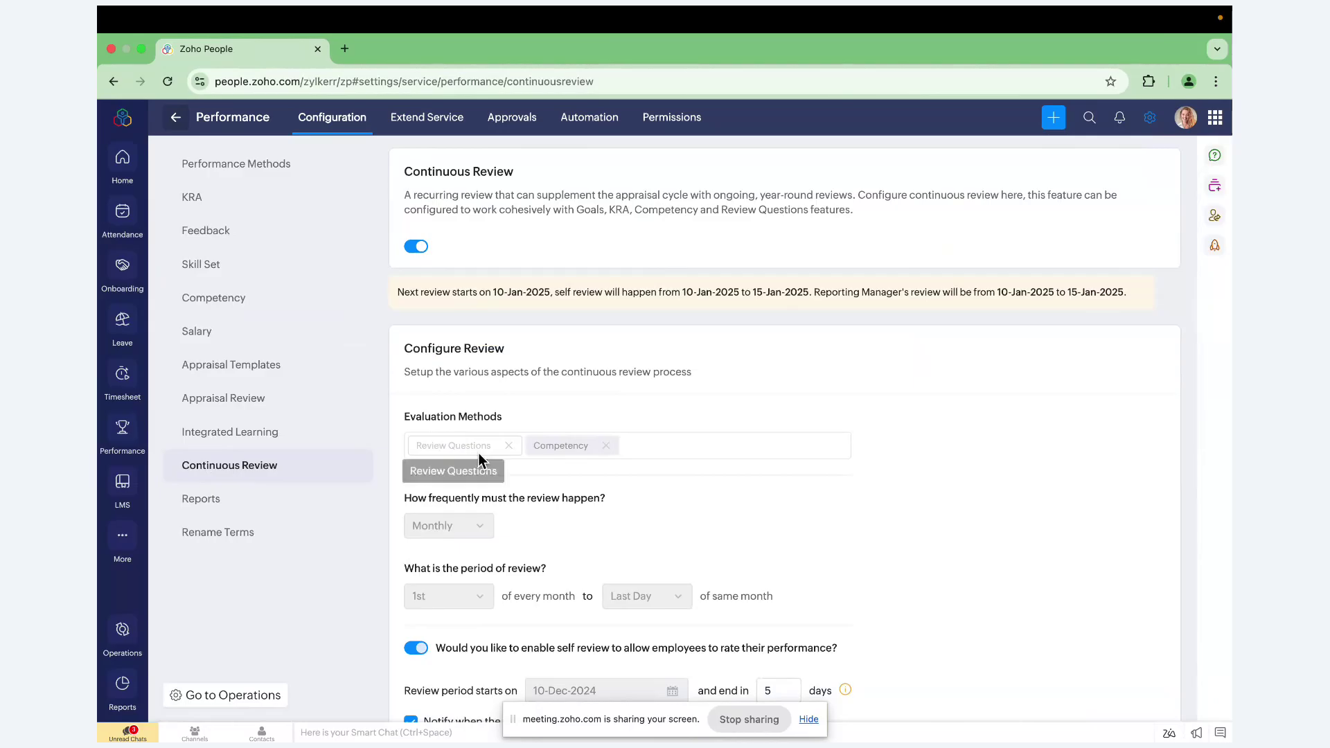
scroll(478, 451, "down", 2)
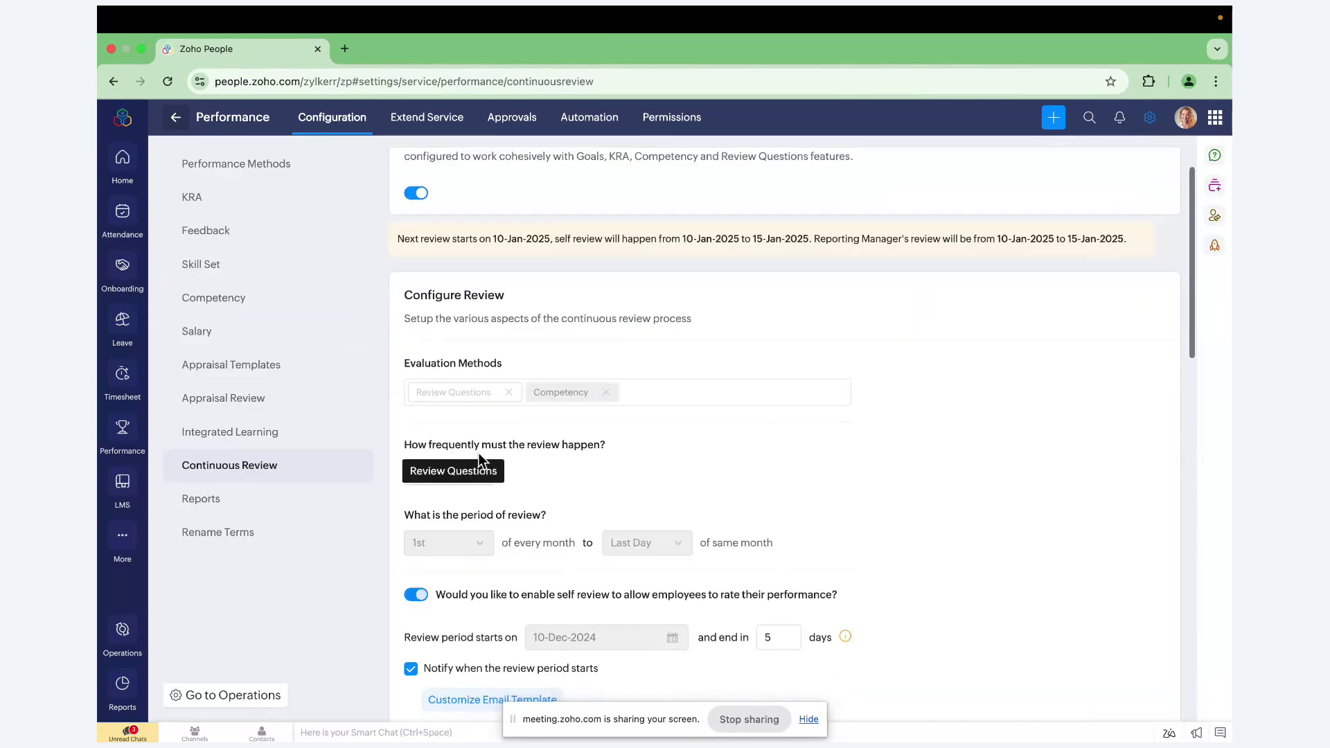
scroll(526, 410, "down", 6)
scroll(526, 410, "up", 3)
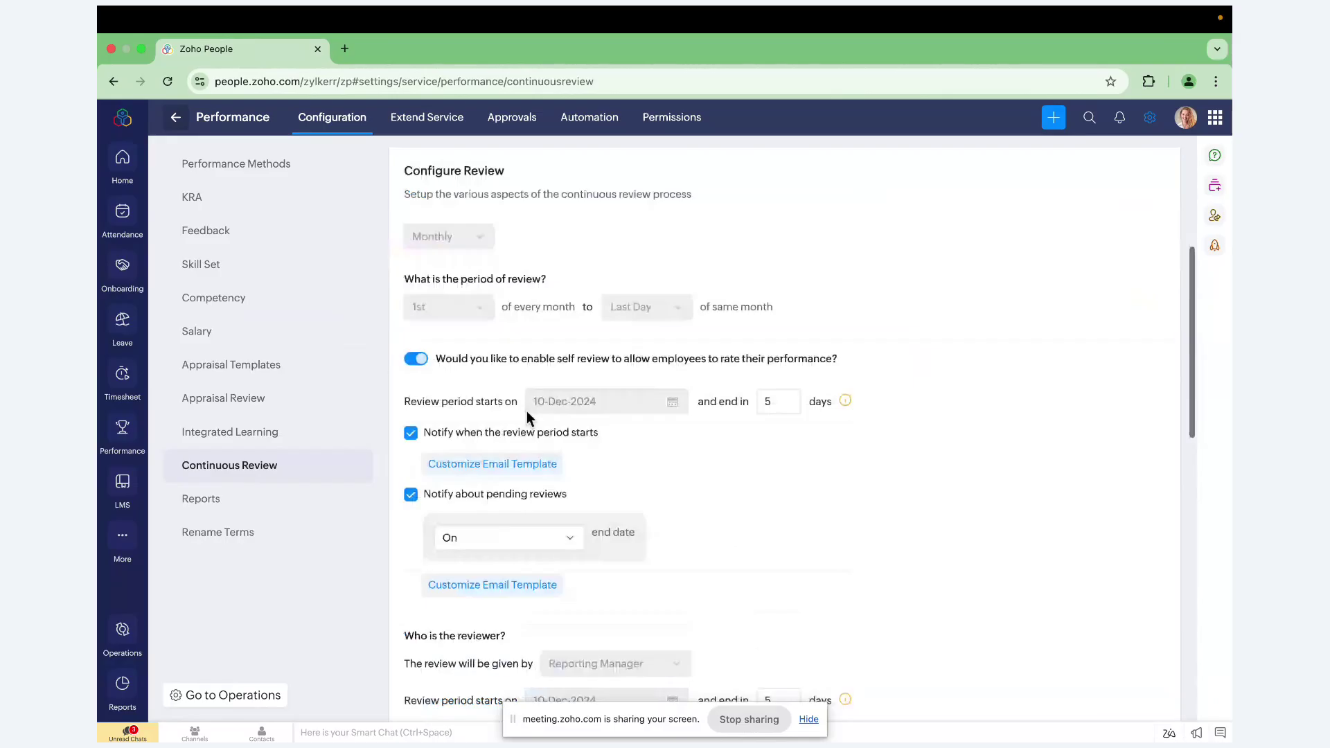
scroll(527, 410, "up", 5)
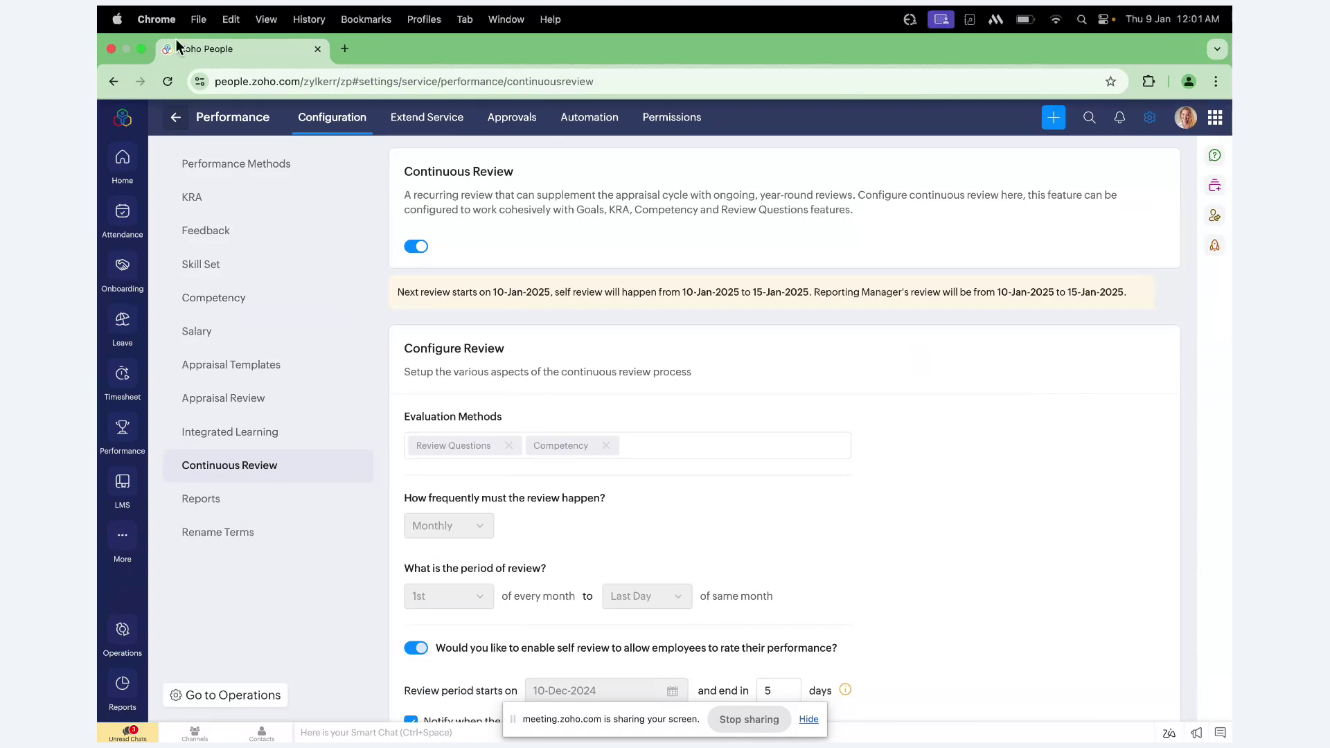
left_click(175, 117)
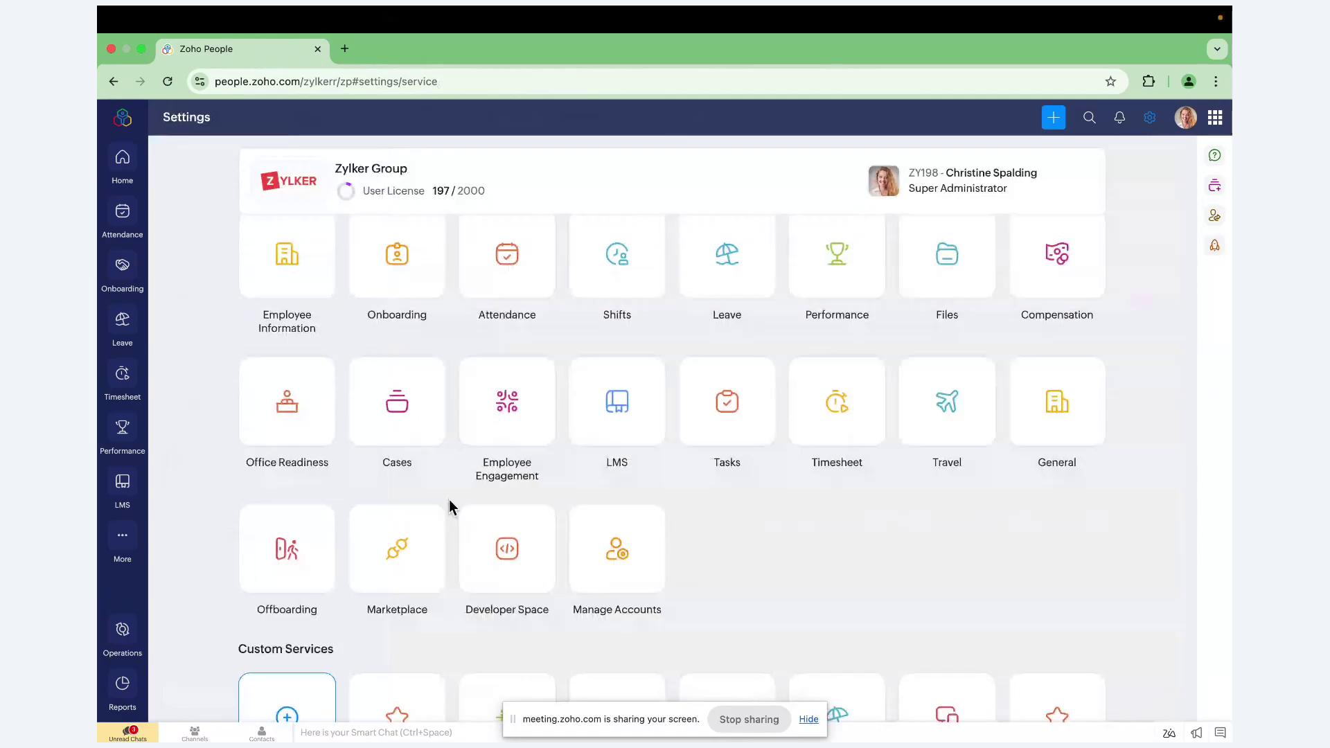
scroll(449, 500, "up", 2)
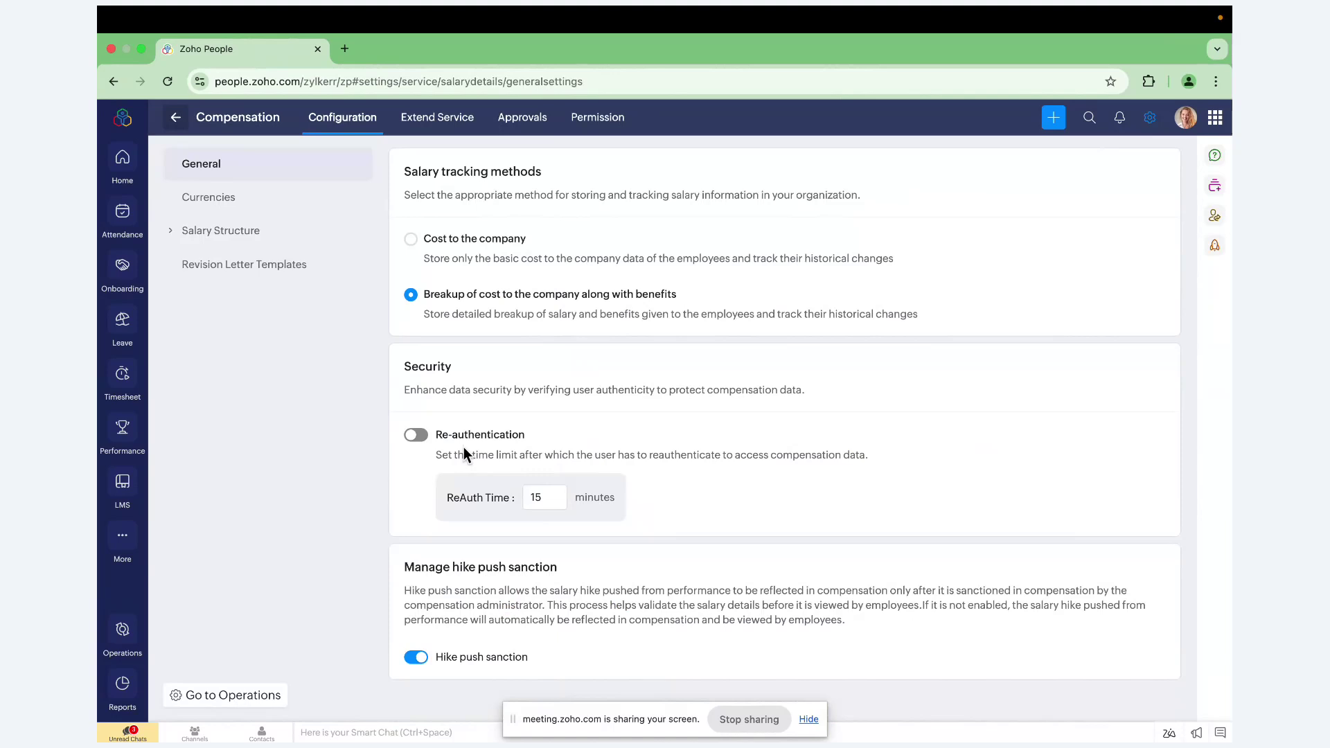
- Enable Re-authentication in the Compensation security settings, and disable it again
left_click(419, 437)
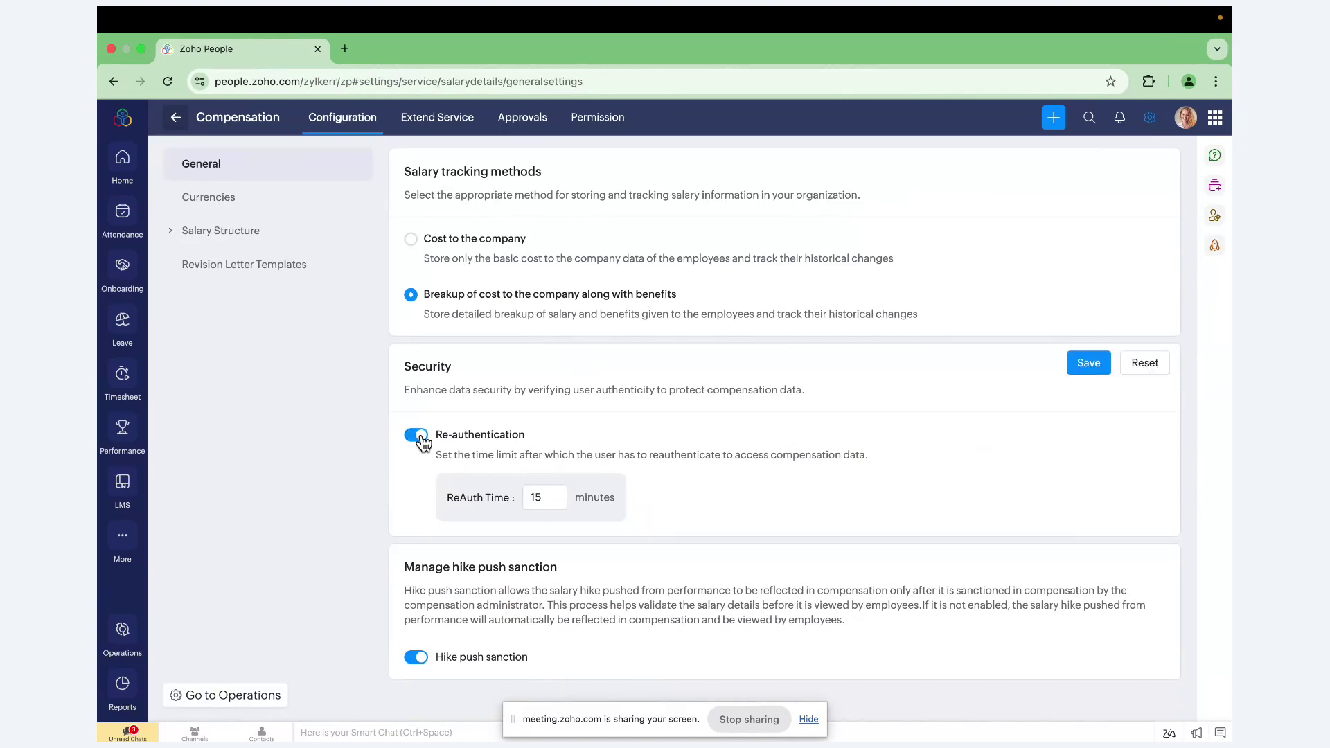
left_click(419, 437)
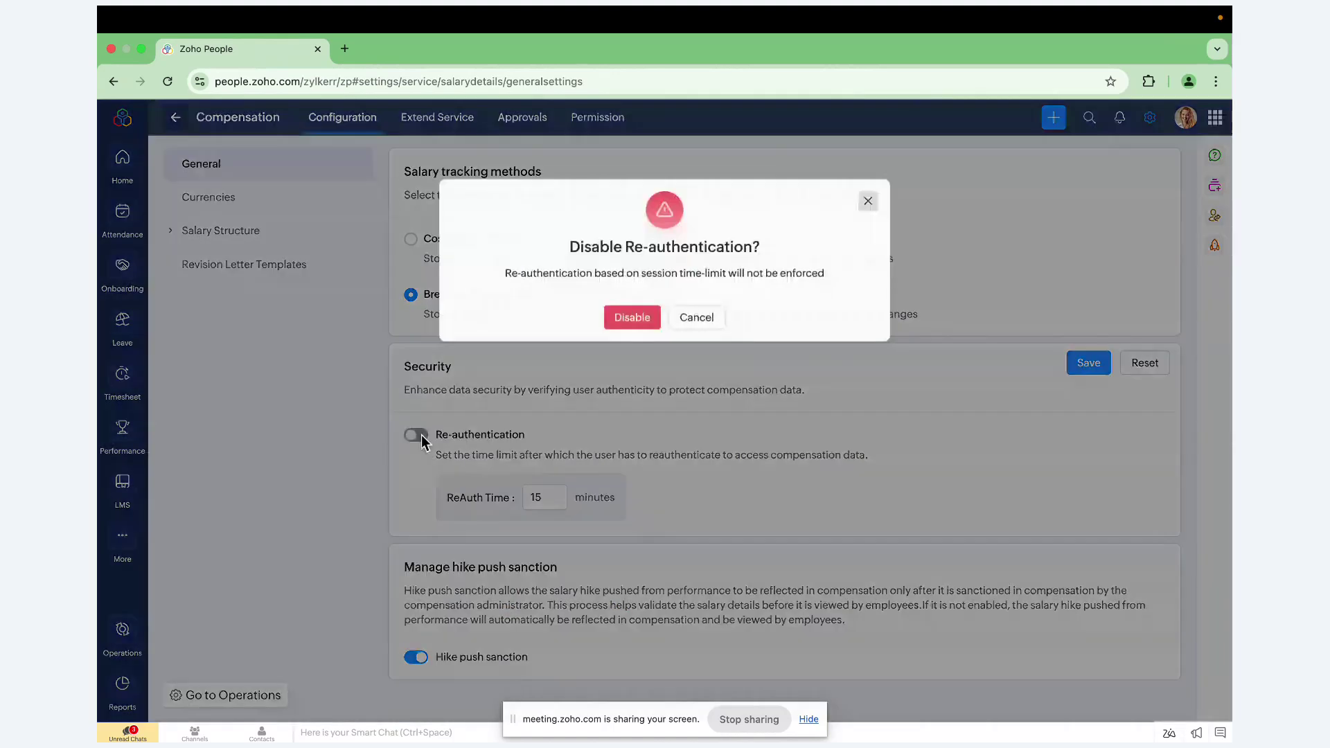
key("Return")
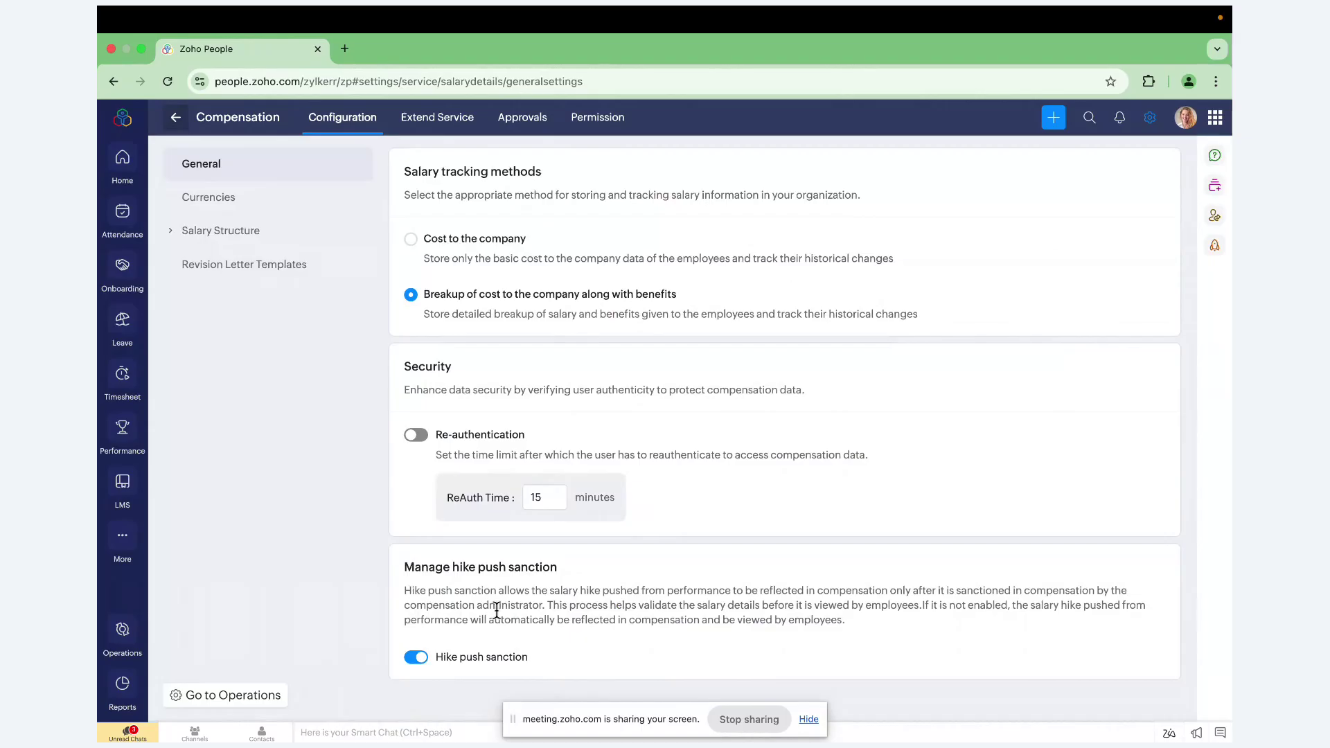
- View the Compensation service's Currencies, Salary Structure and Revision Letter Templates sections, and return to the service settings overview
left_click(246, 201)
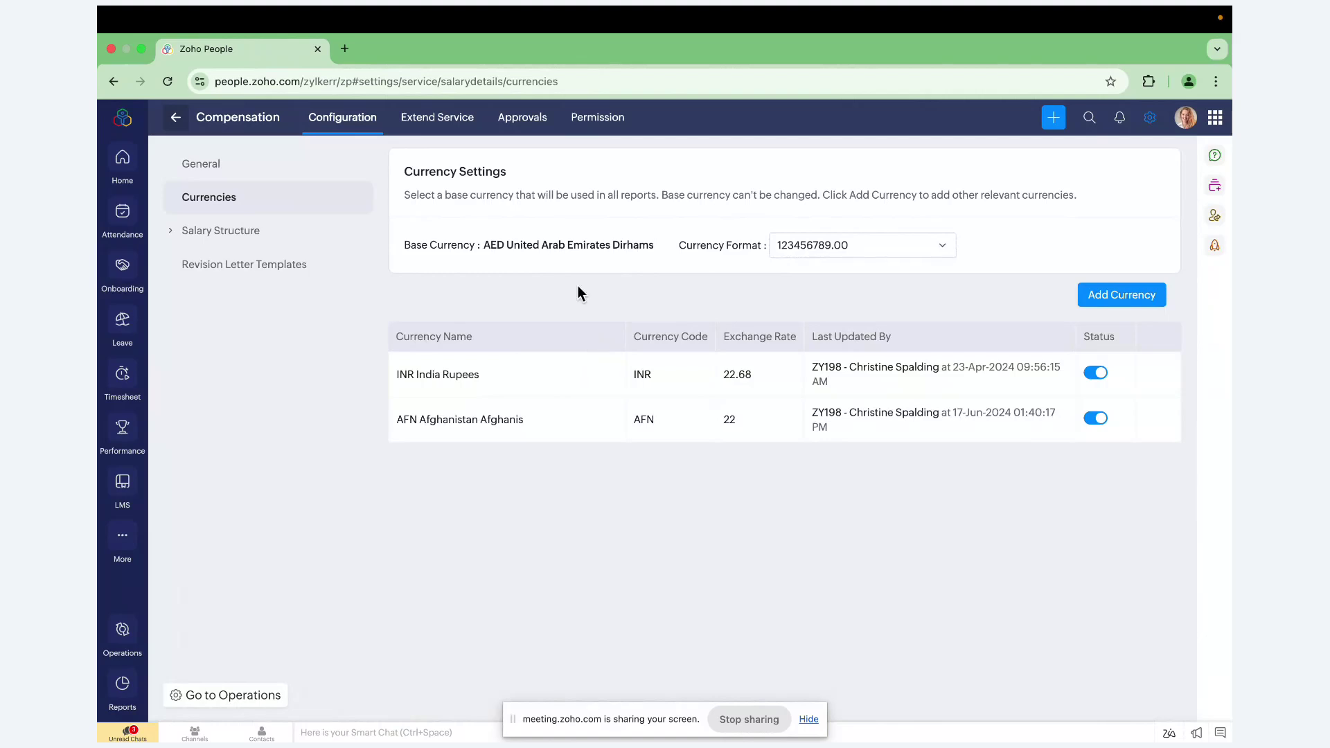
left_click(220, 235)
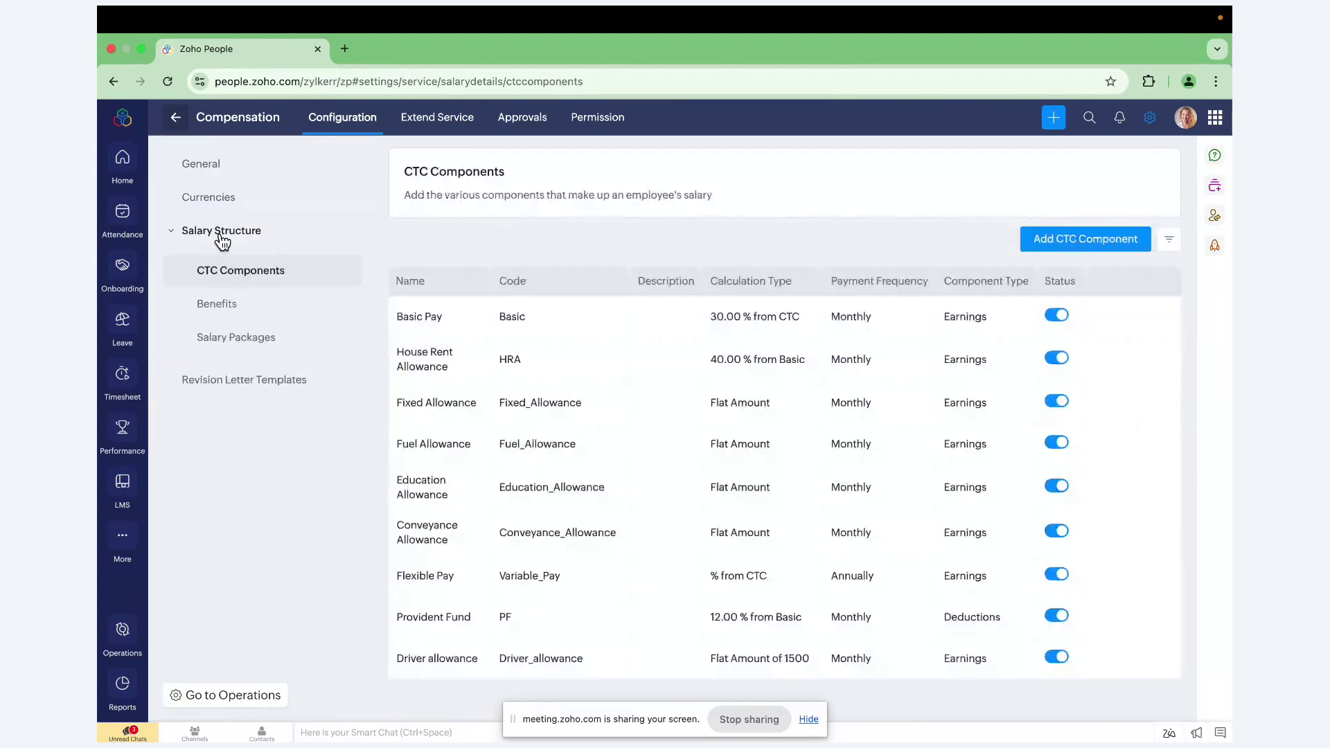
left_click(219, 318)
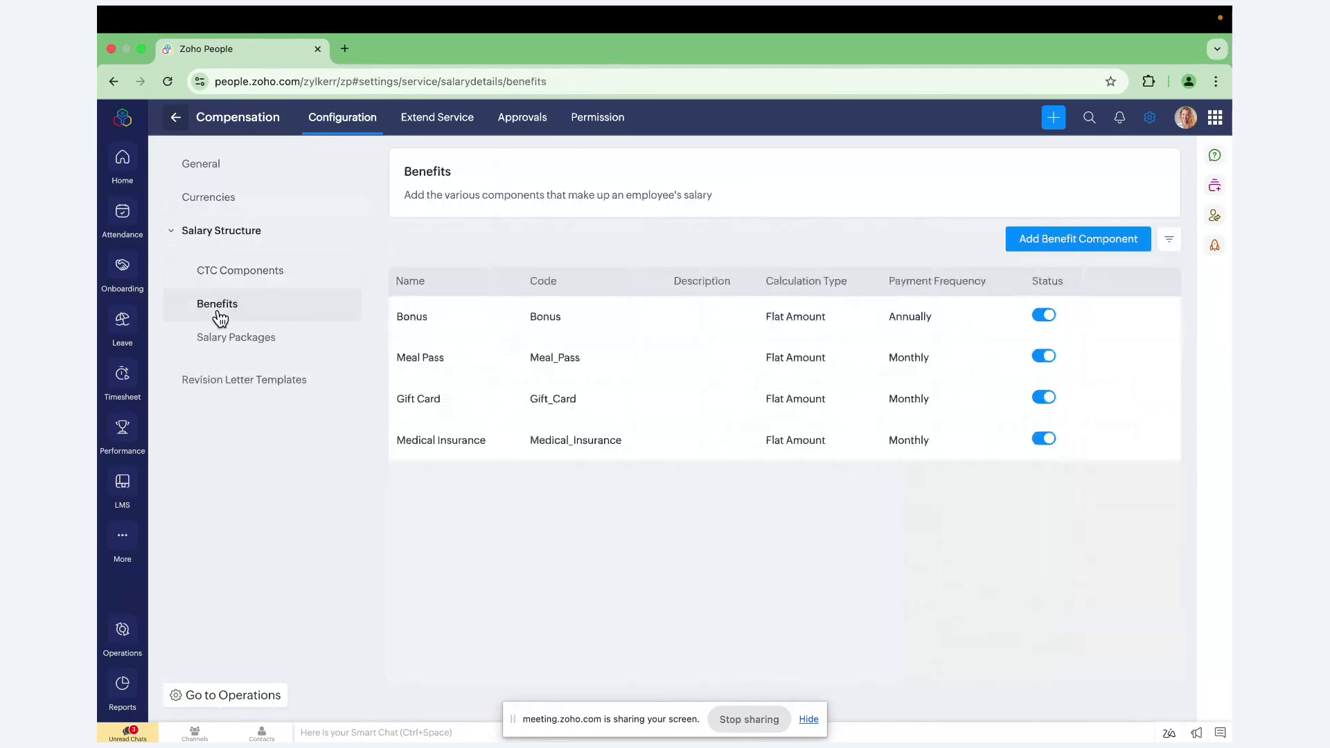
left_click(215, 350)
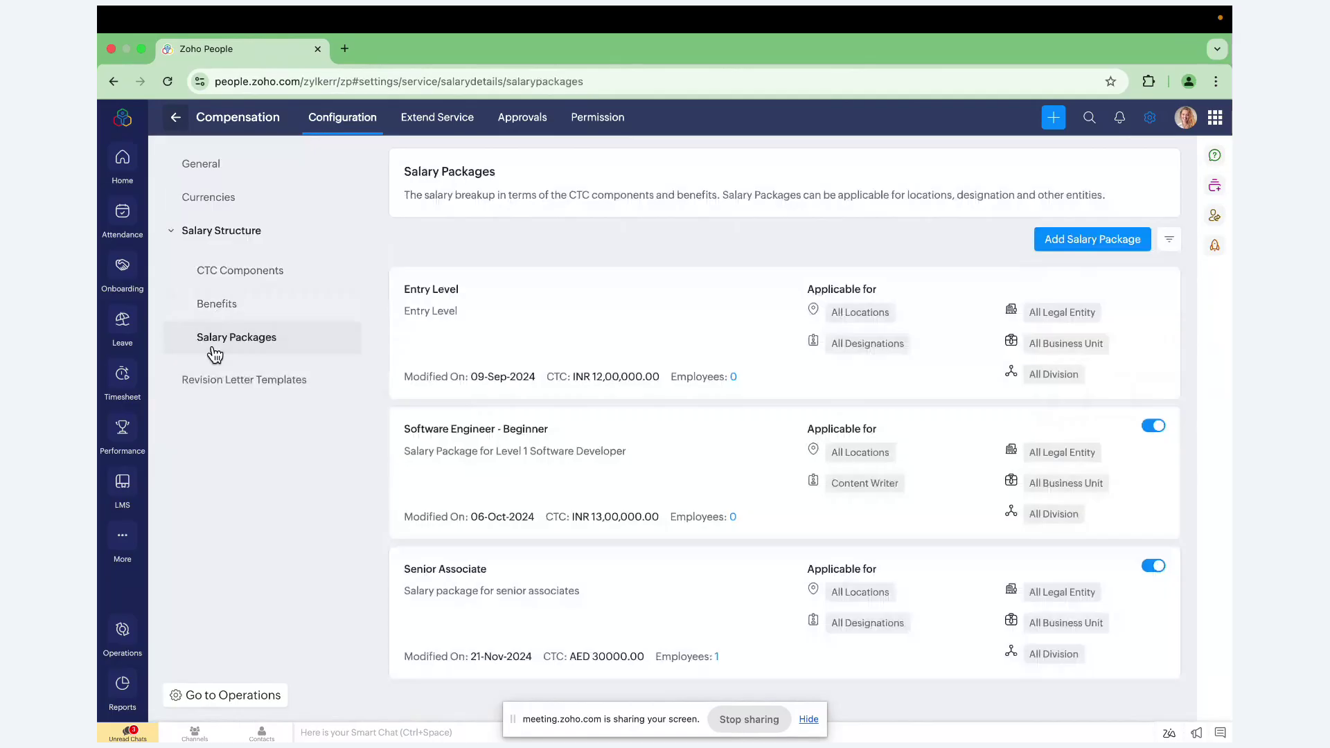
left_click(210, 381)
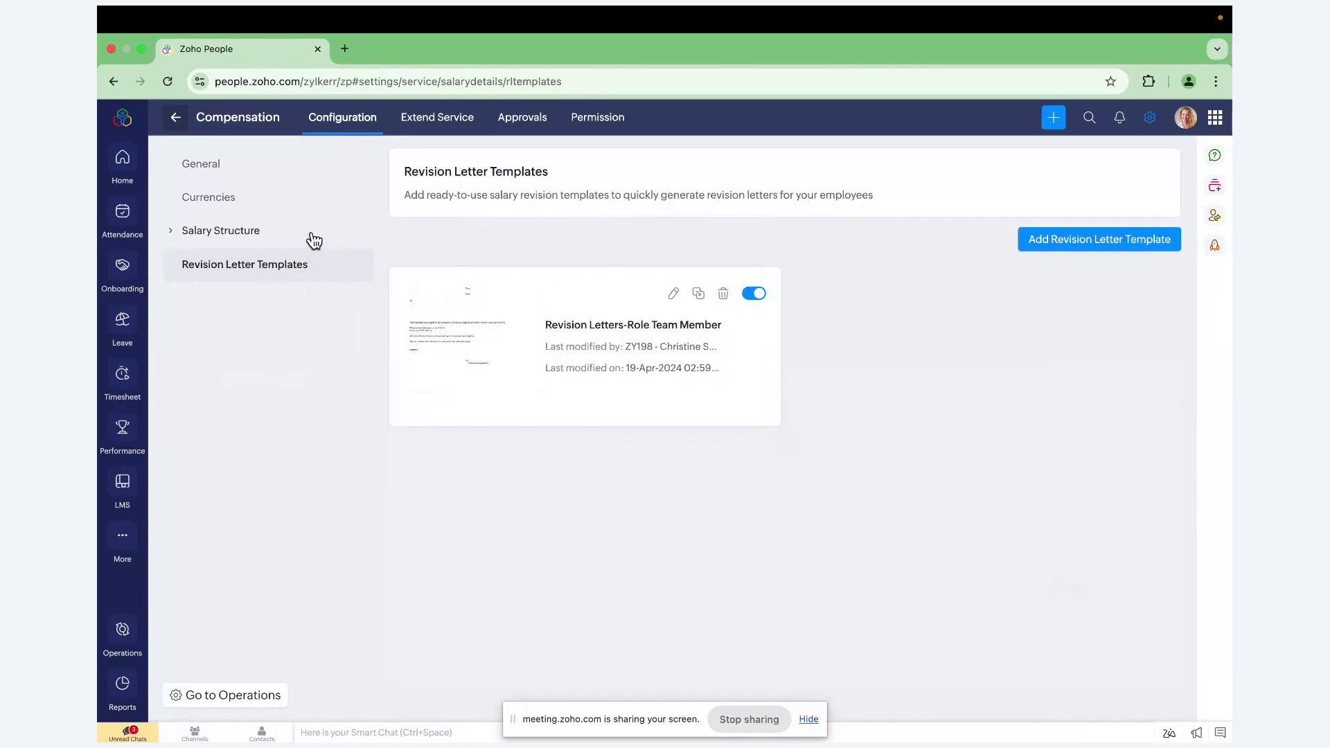
left_click(175, 124)
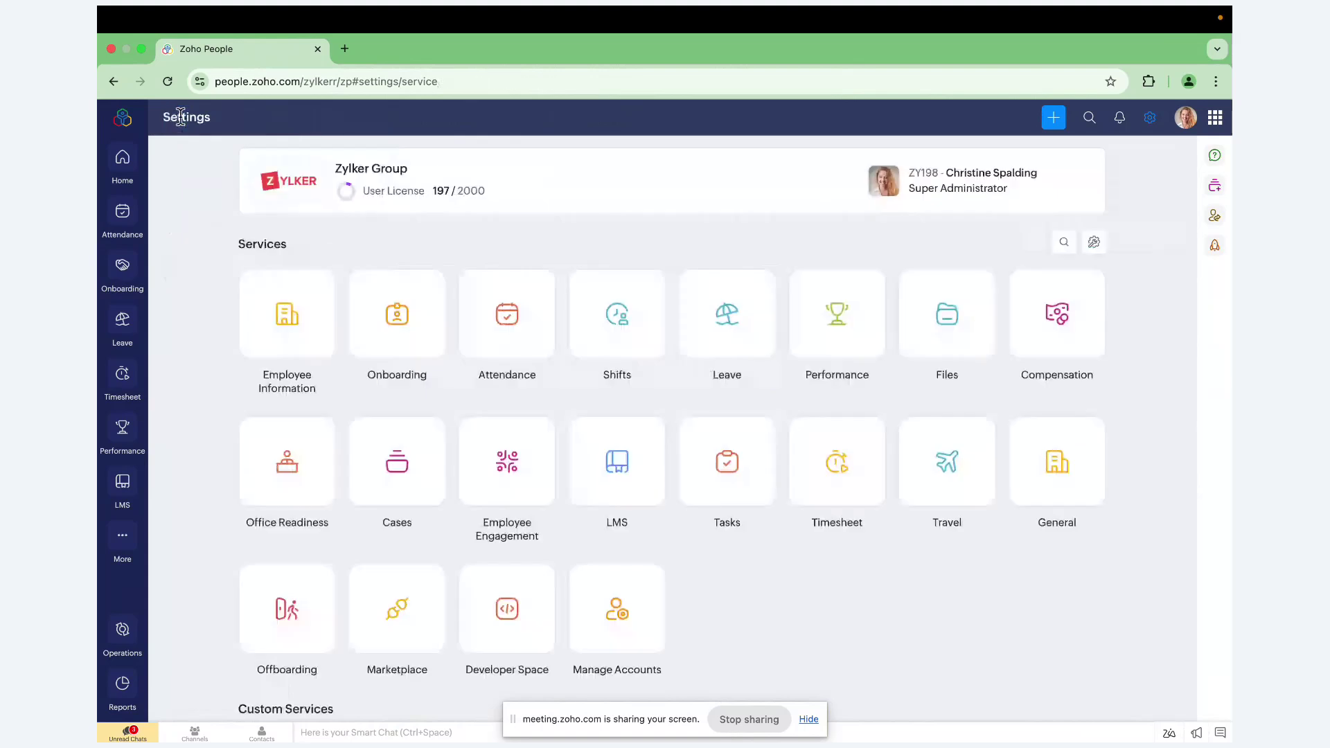
- View the LMS service's learning methods, Categories, Grading, Feedback and Discussions settings, and return to the service settings overview
left_click(627, 462)
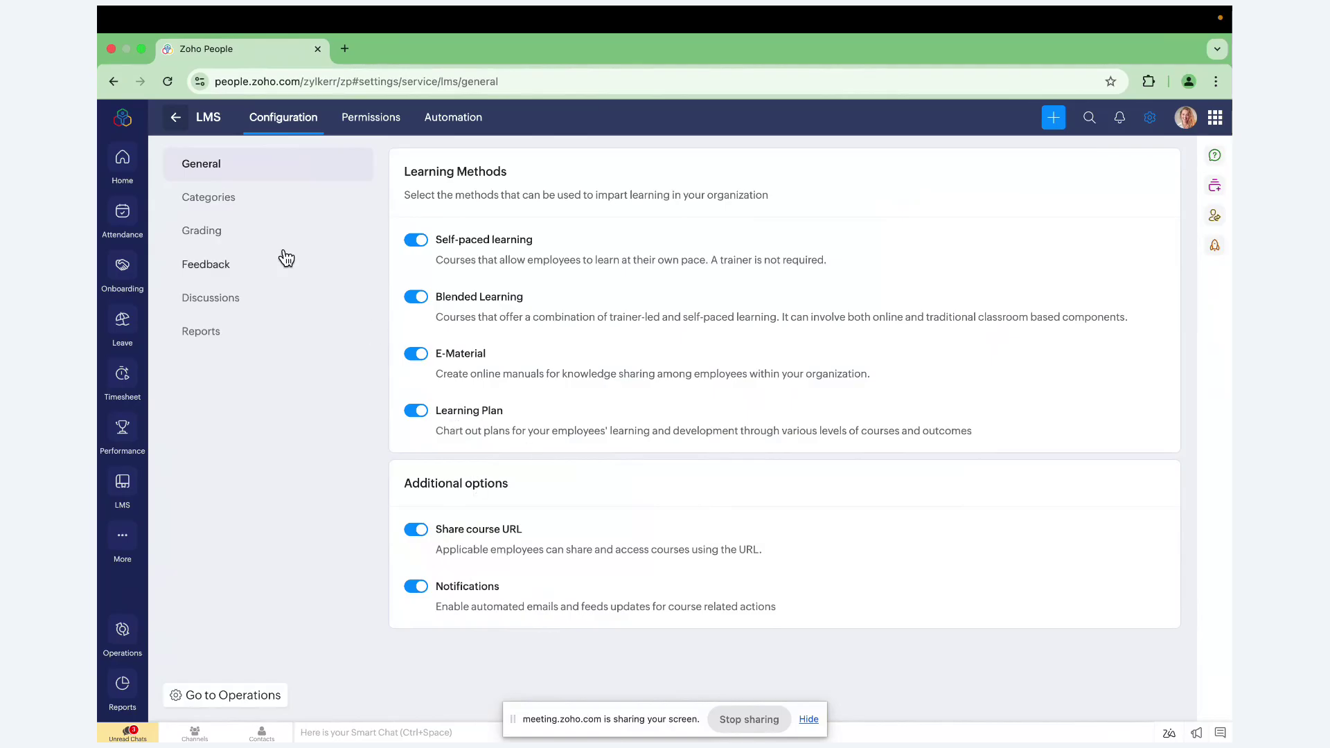
left_click(211, 205)
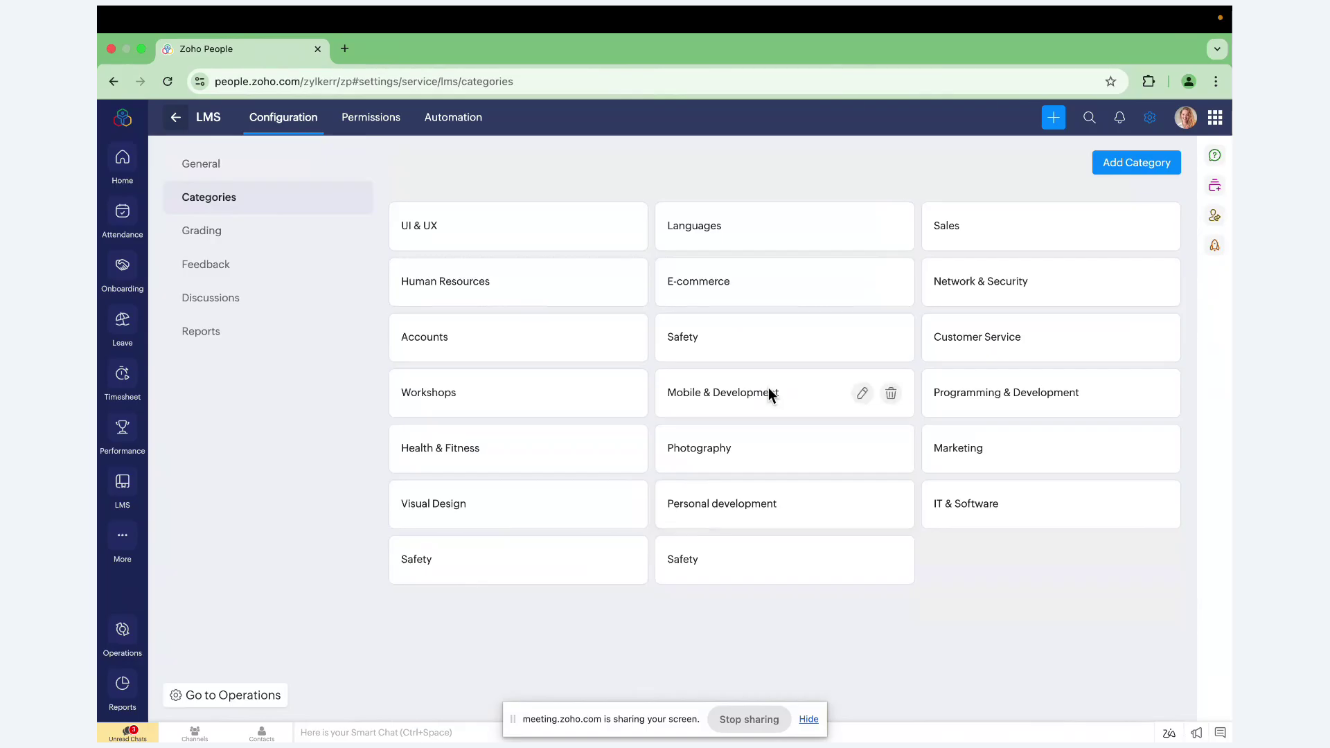
left_click(234, 243)
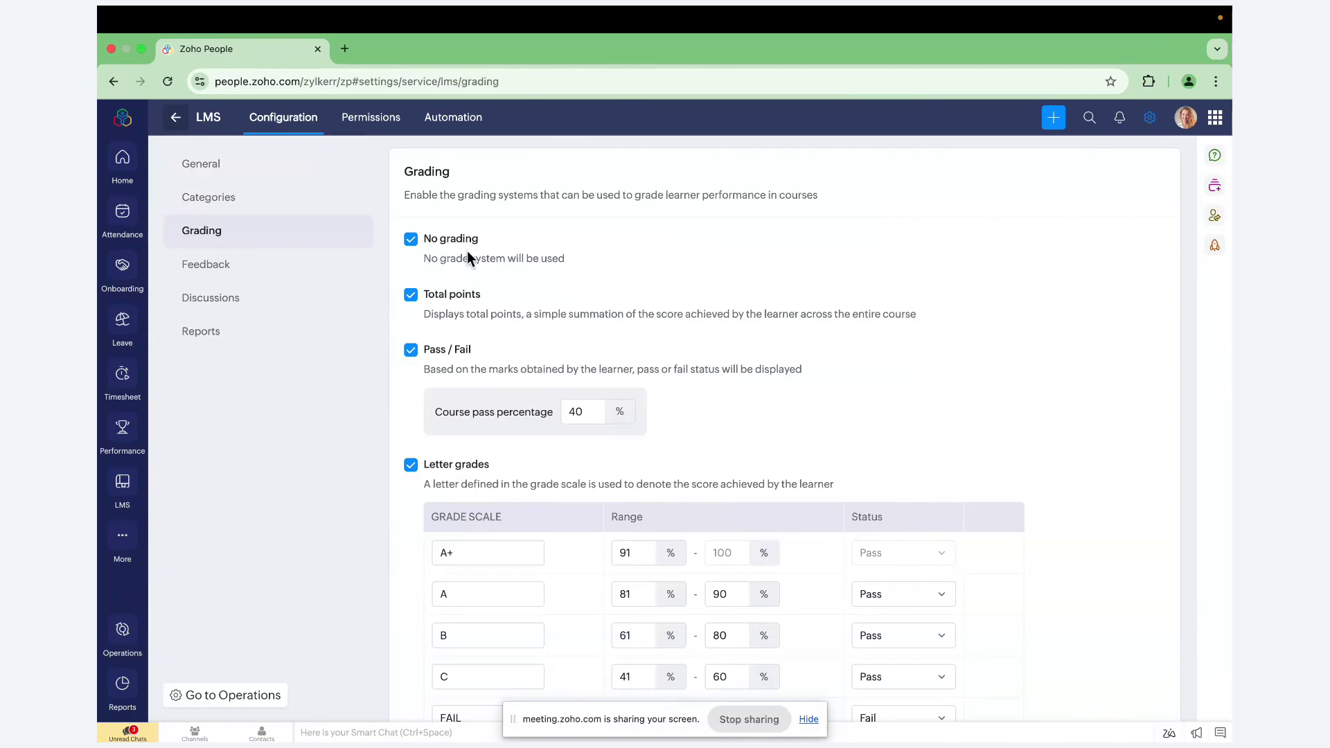
left_click(255, 277)
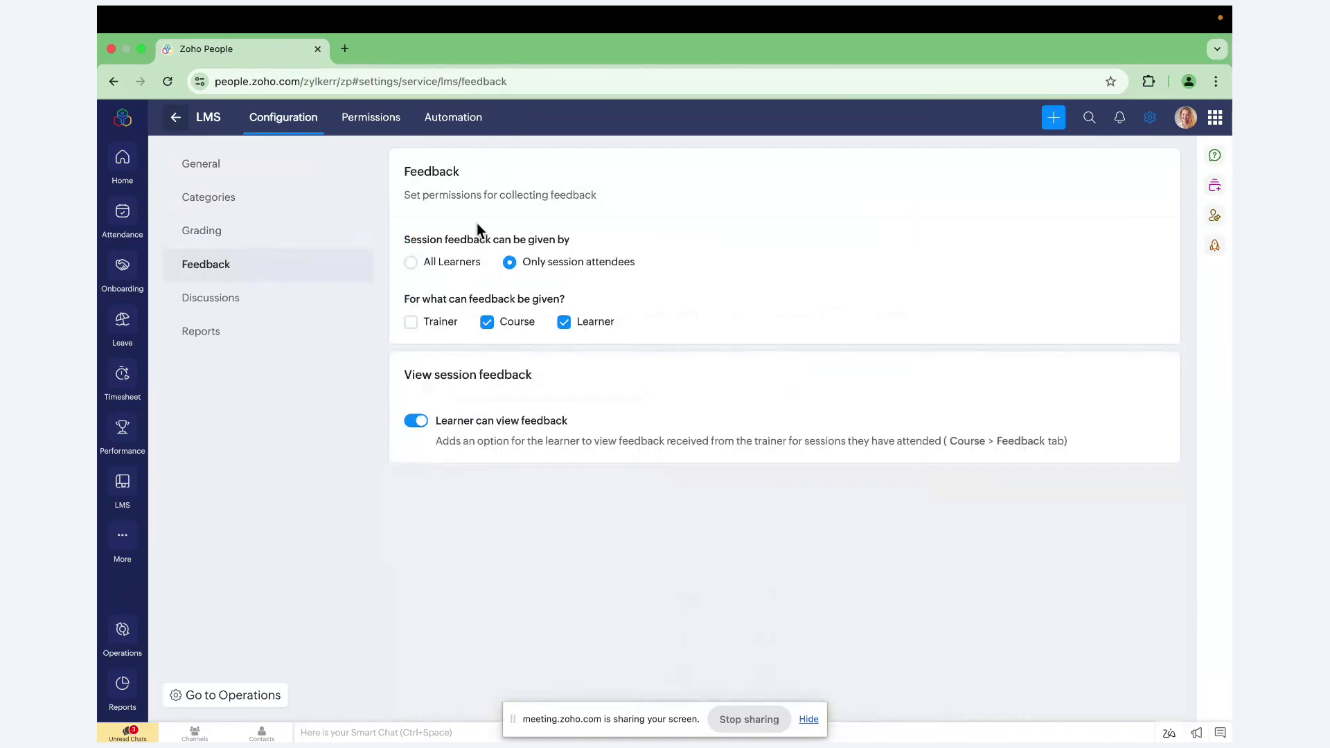
left_click(249, 306)
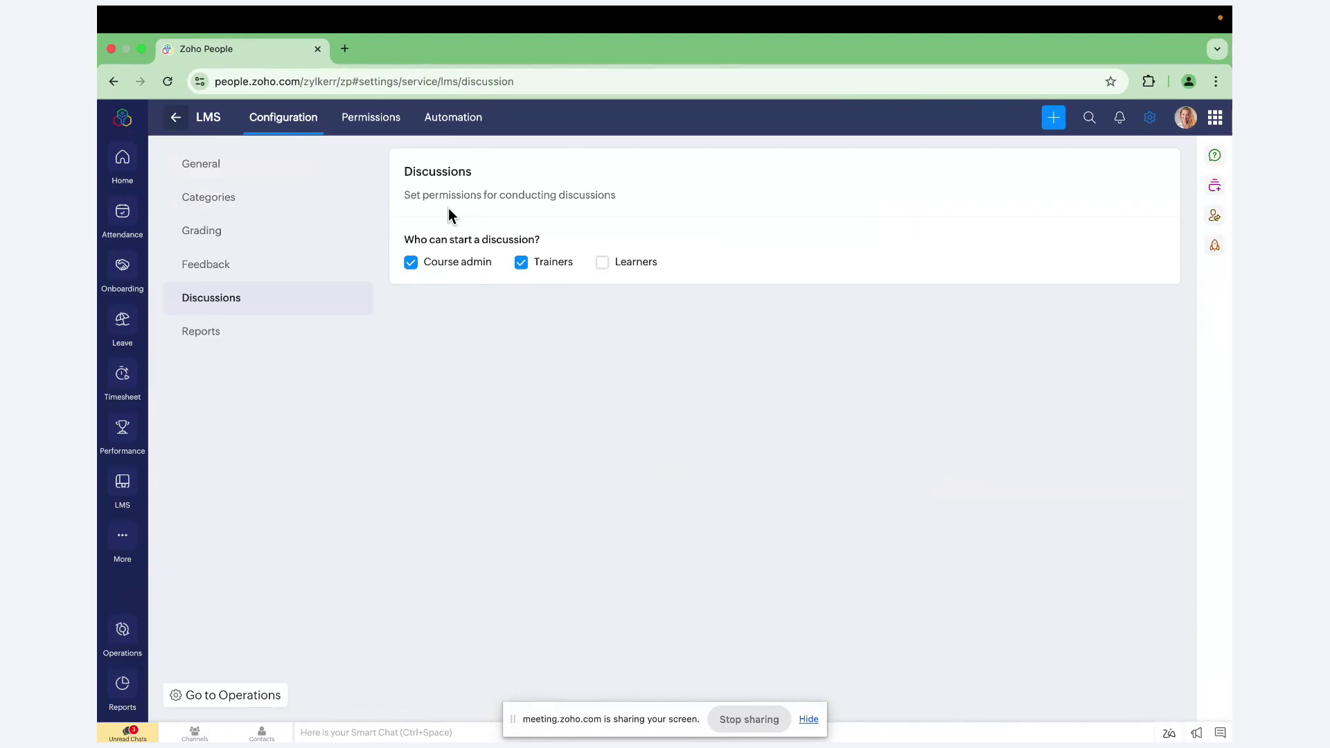
left_click(174, 121)
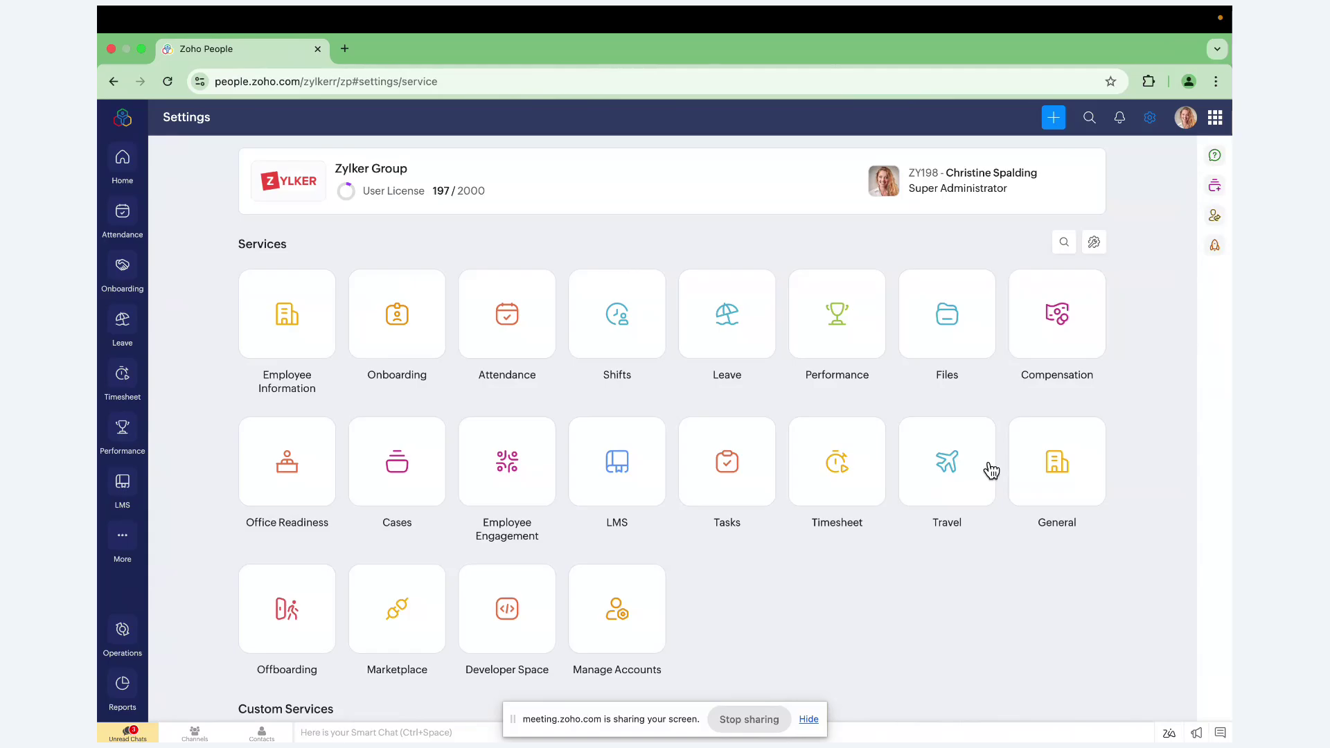
- Open the Loans category from the Cases service settings and view its Setup details
left_click(415, 483)
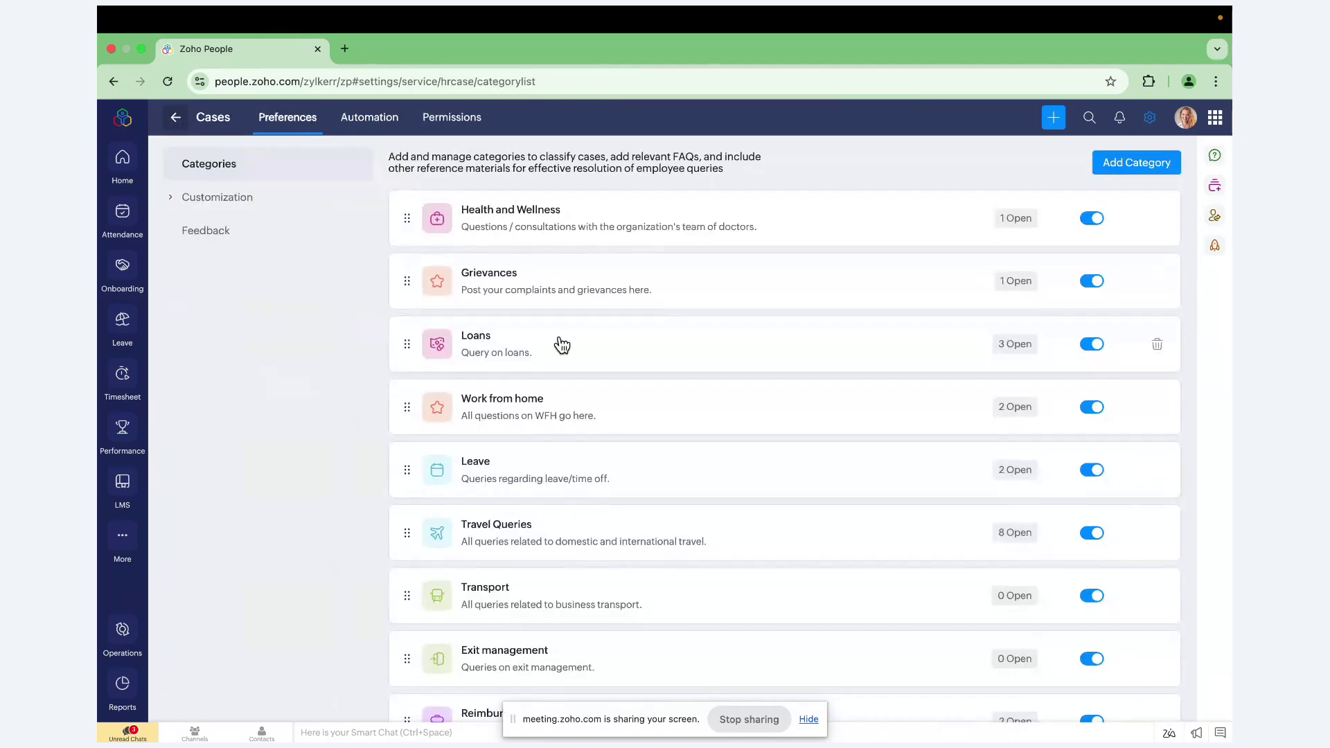
scroll(551, 437, "down", 1)
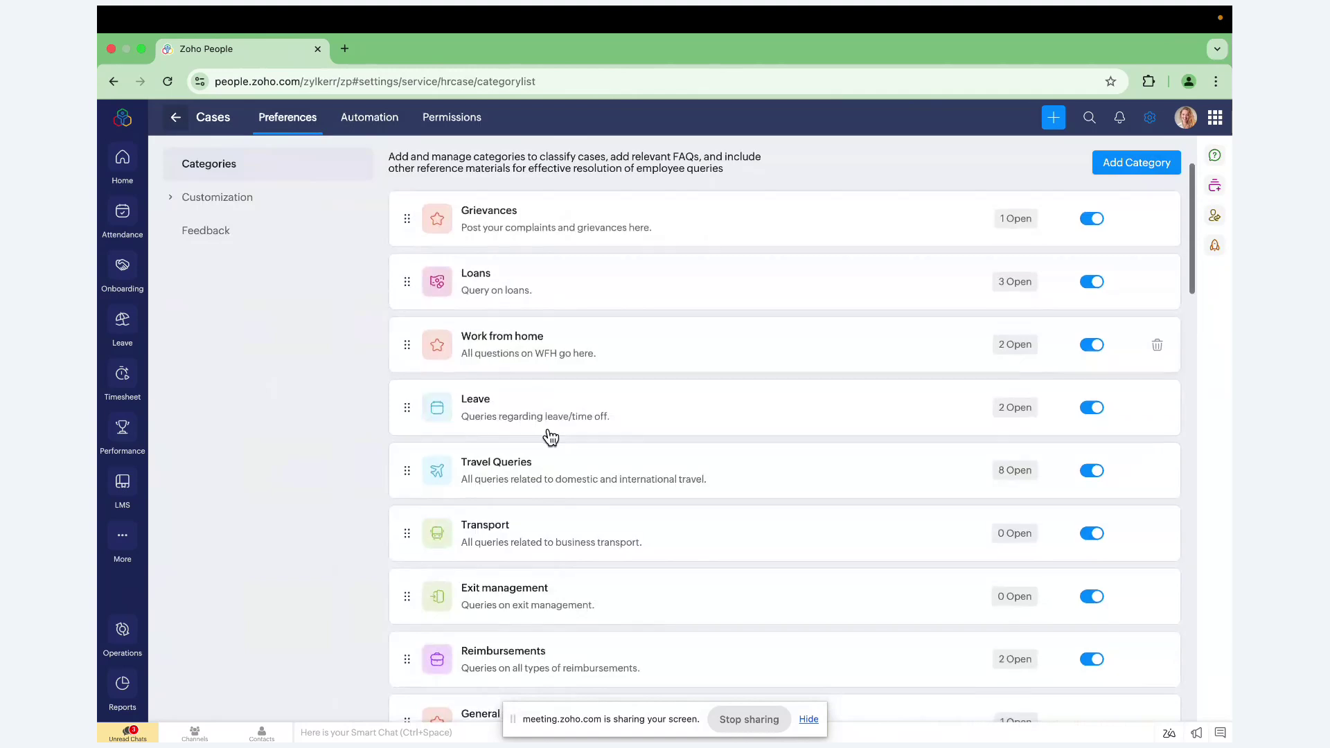
left_click(575, 347)
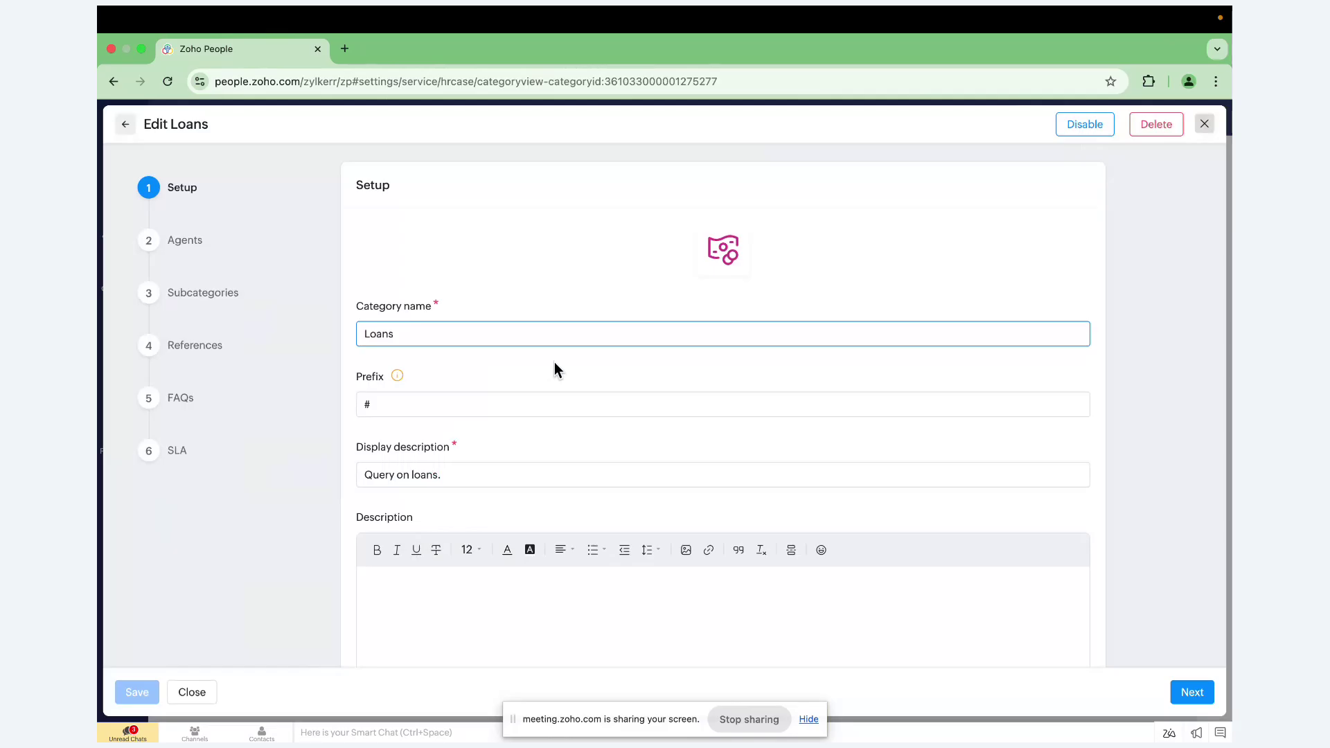
scroll(554, 404, "down", 1)
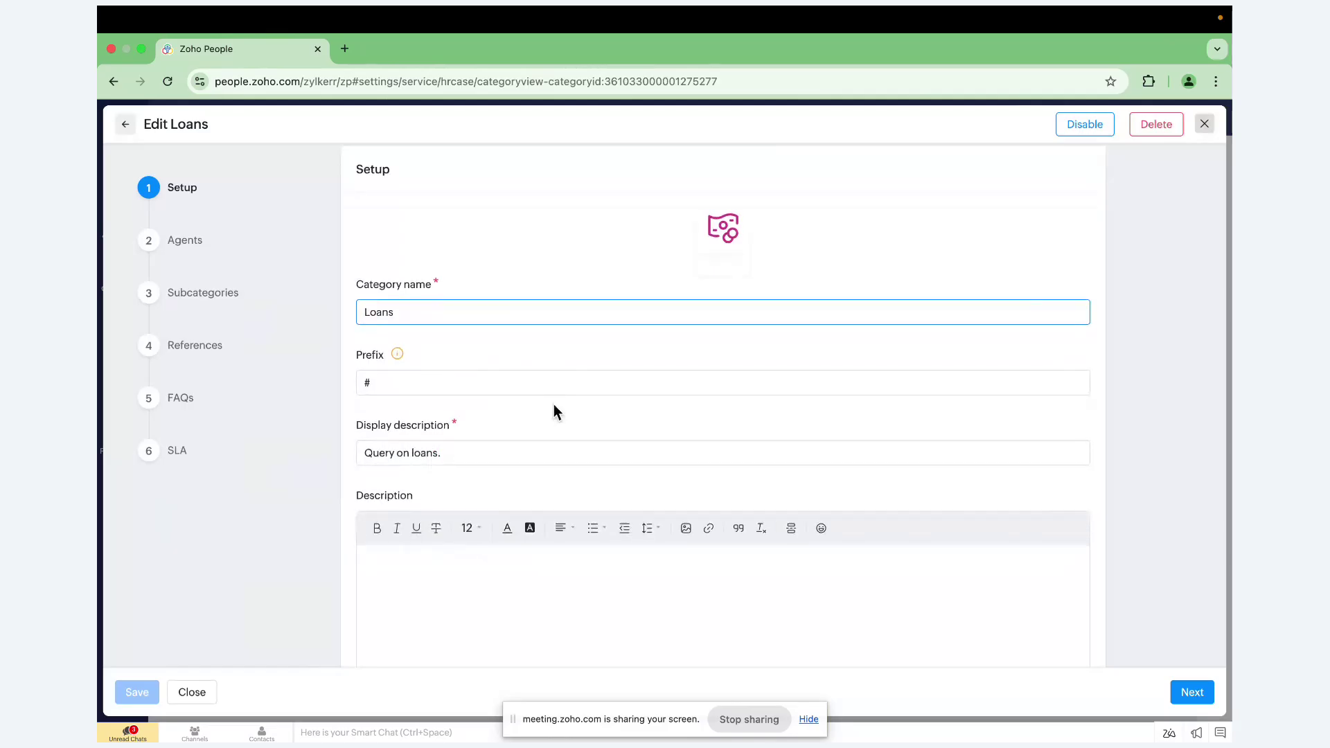
- View the Loans category's References, FAQs, Setup and Agents sections, close it, and return to the service settings overview
left_click(202, 352)
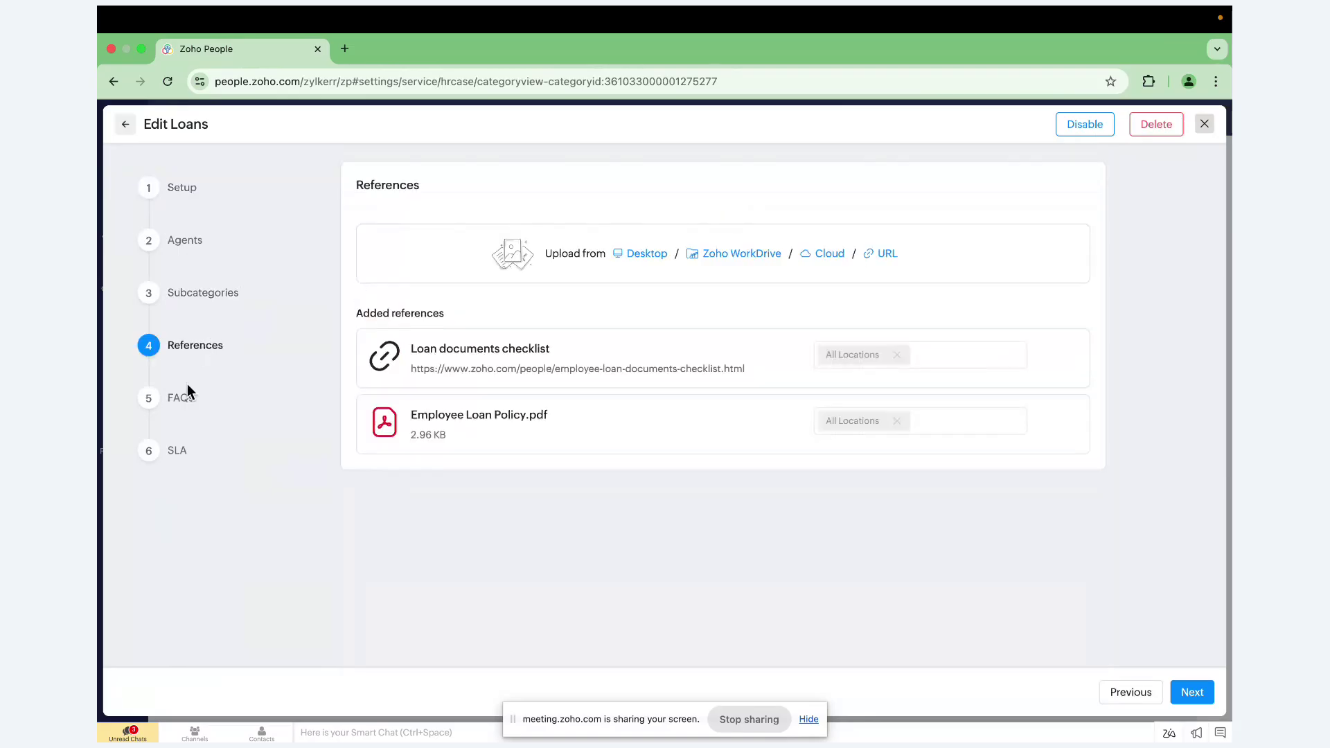
left_click(184, 402)
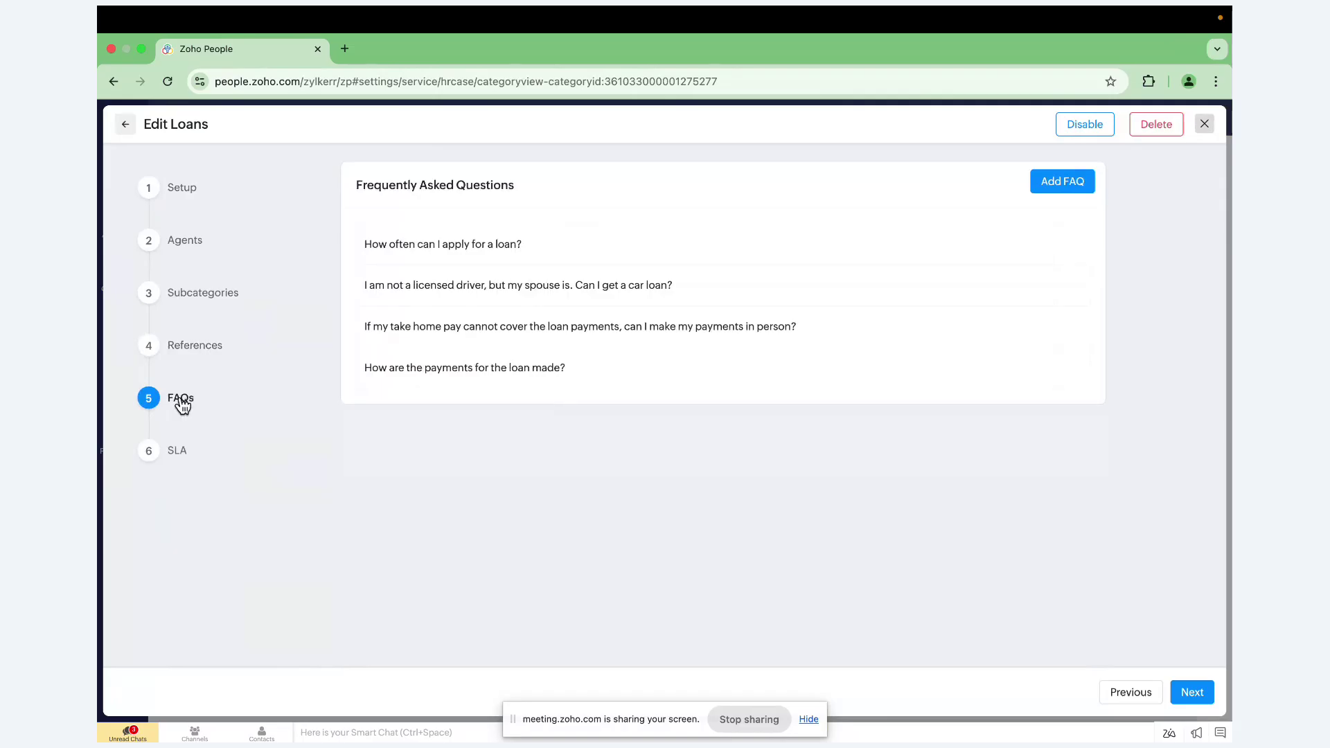
left_click(188, 194)
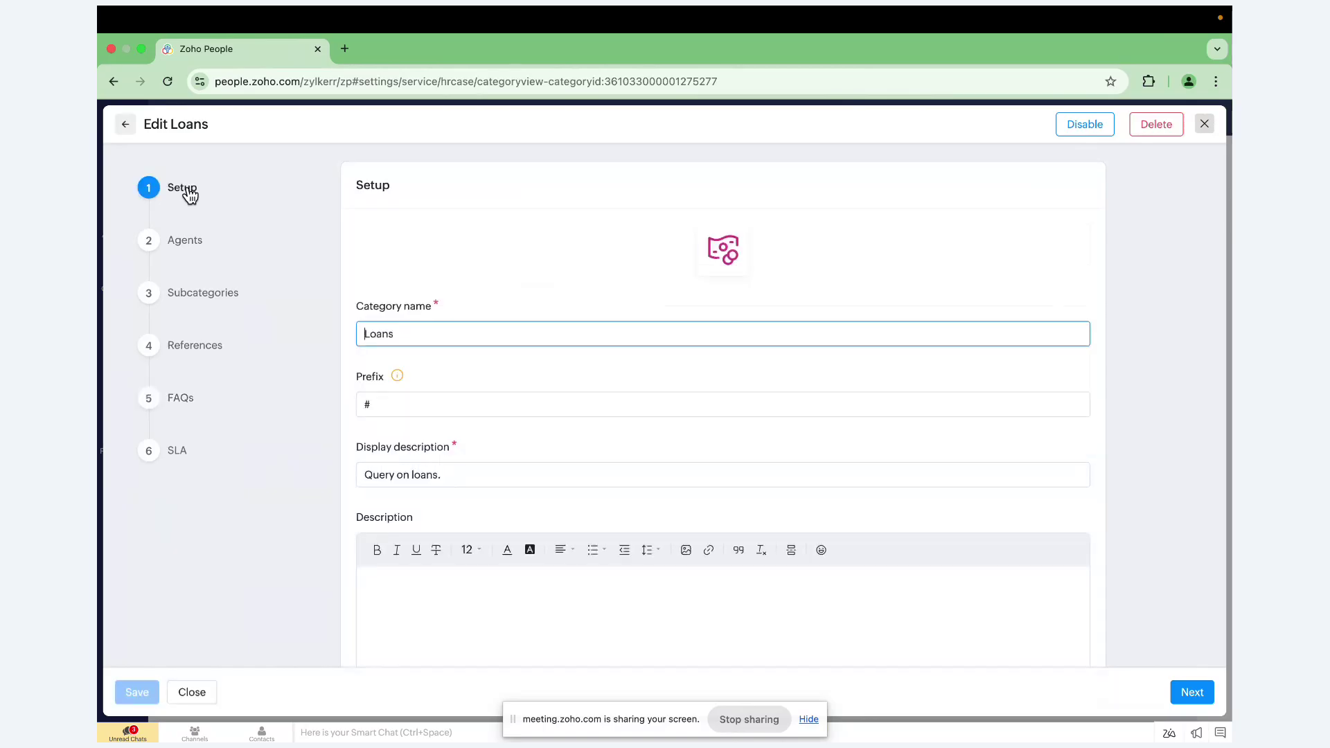
left_click(180, 251)
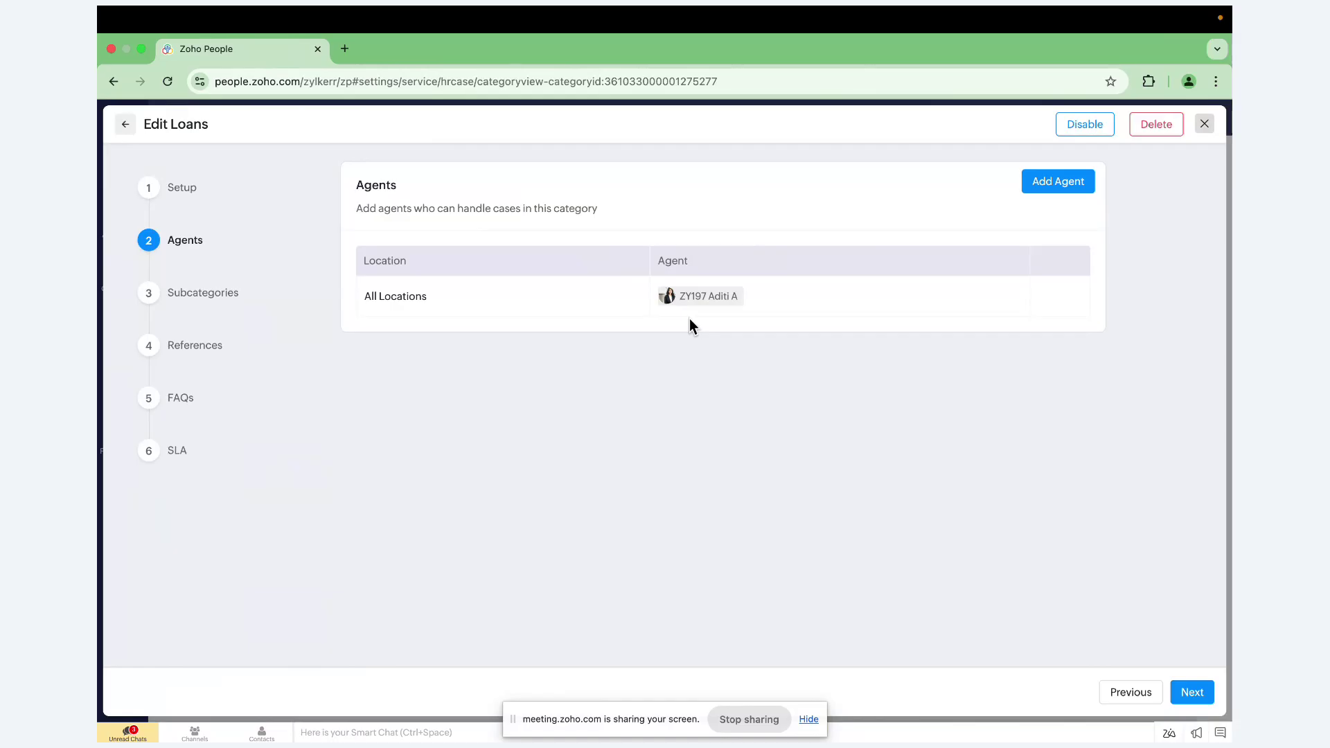
left_click(1205, 125)
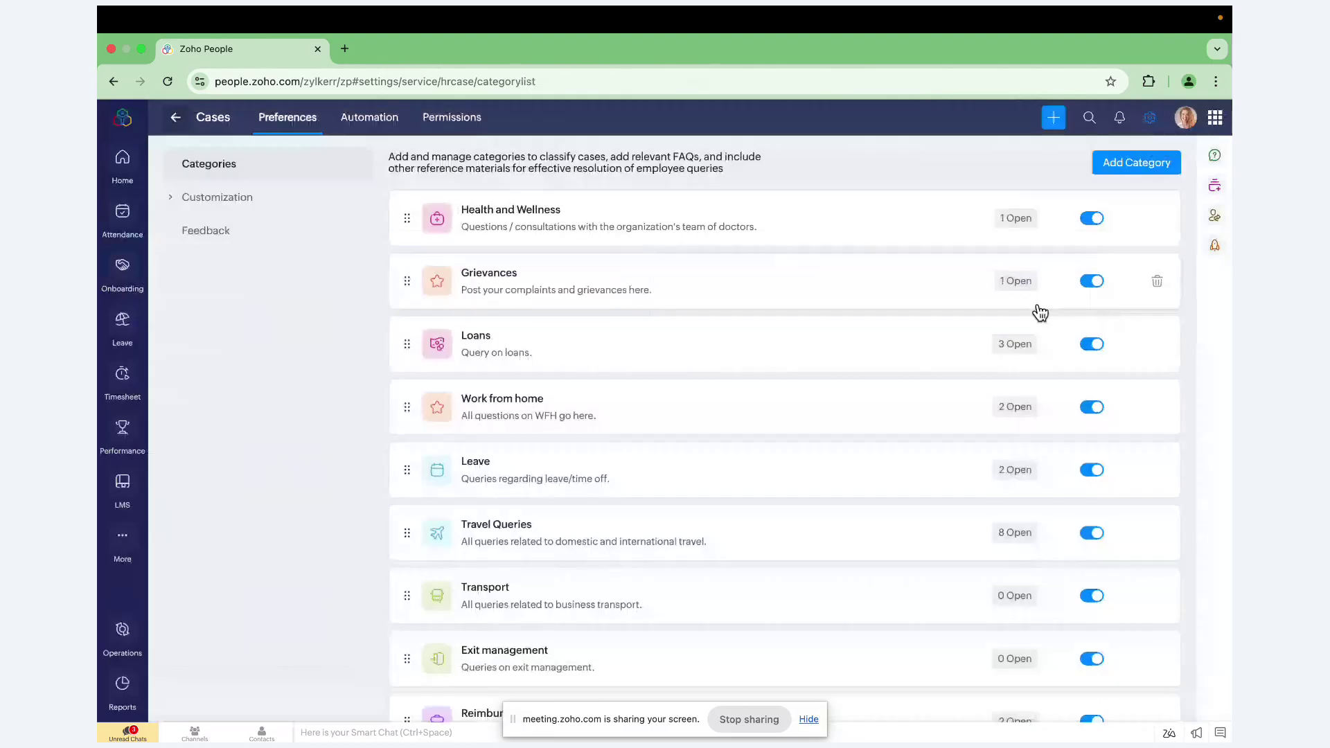
left_click(175, 119)
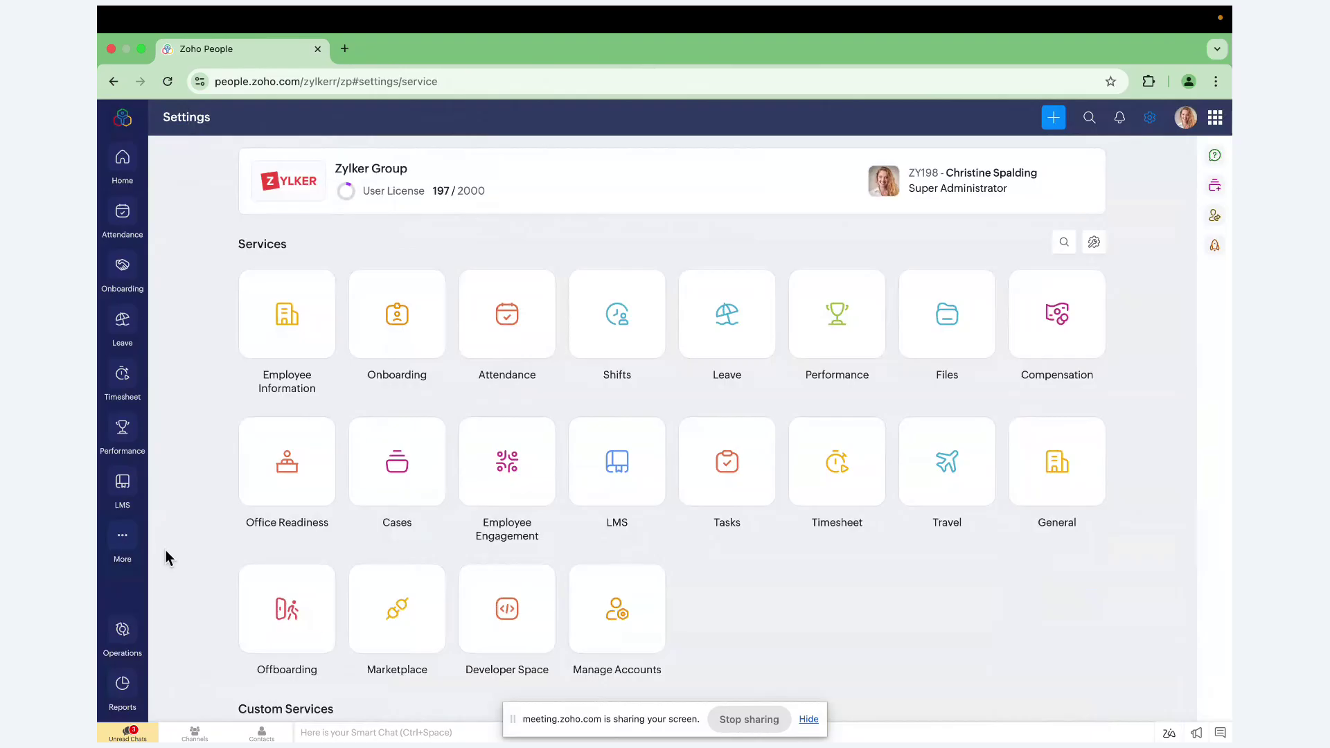
- View the Administrator list under User Access Control in the Manage Accounts settings
left_click(627, 634)
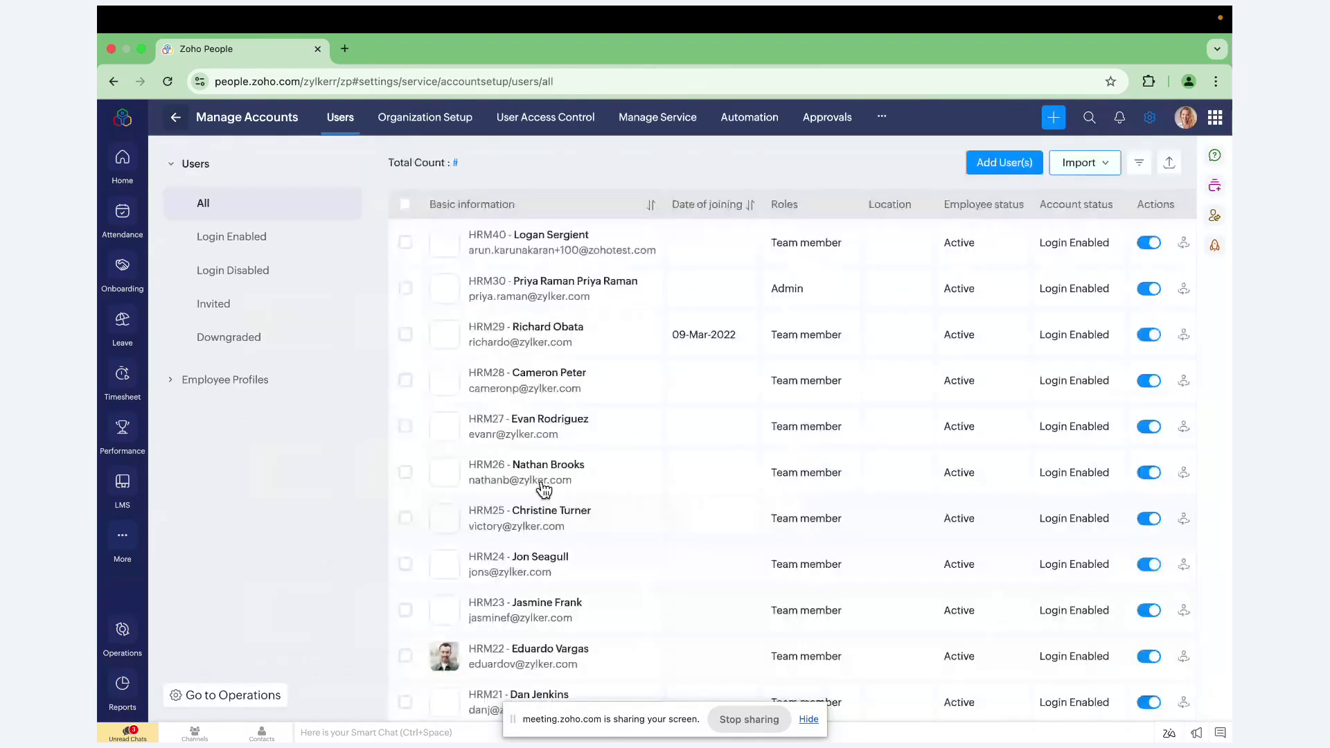
left_click(543, 129)
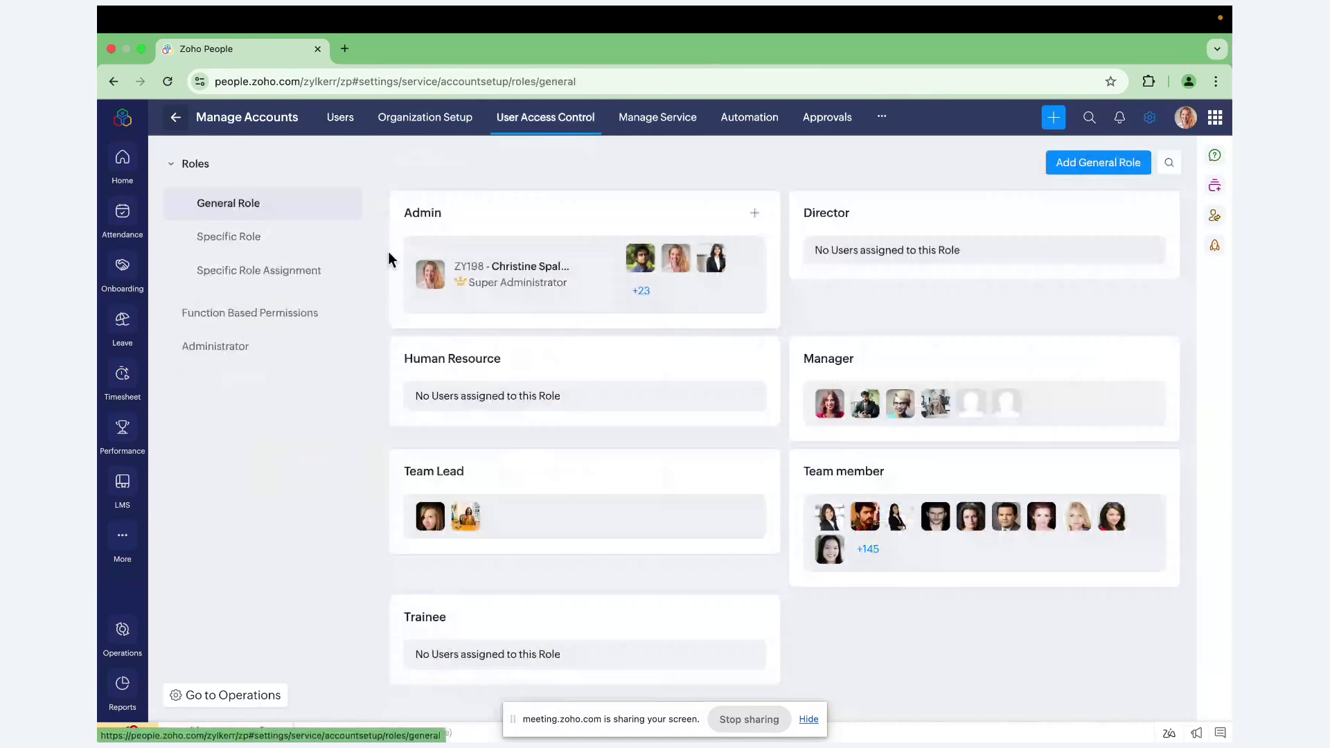
left_click(242, 346)
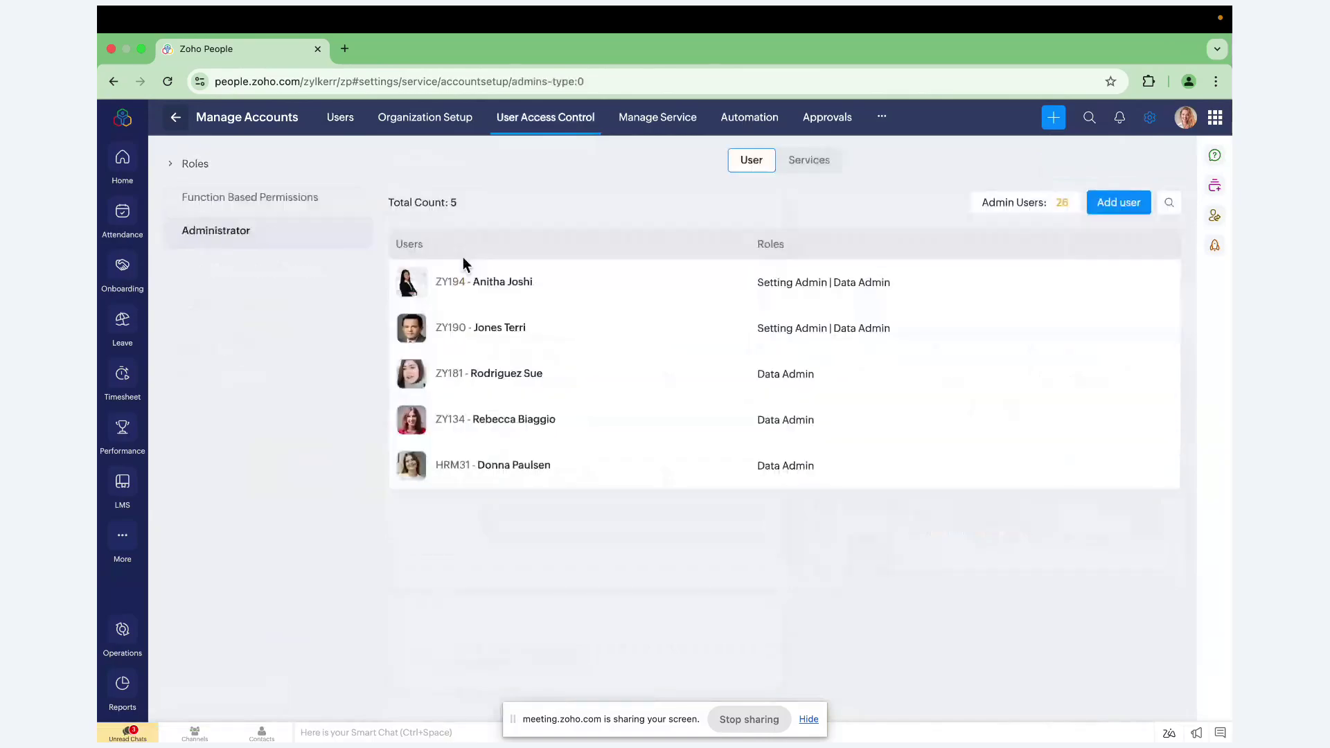
- Examine the first administrator's service permissions and the location options for Files, and close them without changes
left_click(499, 301)
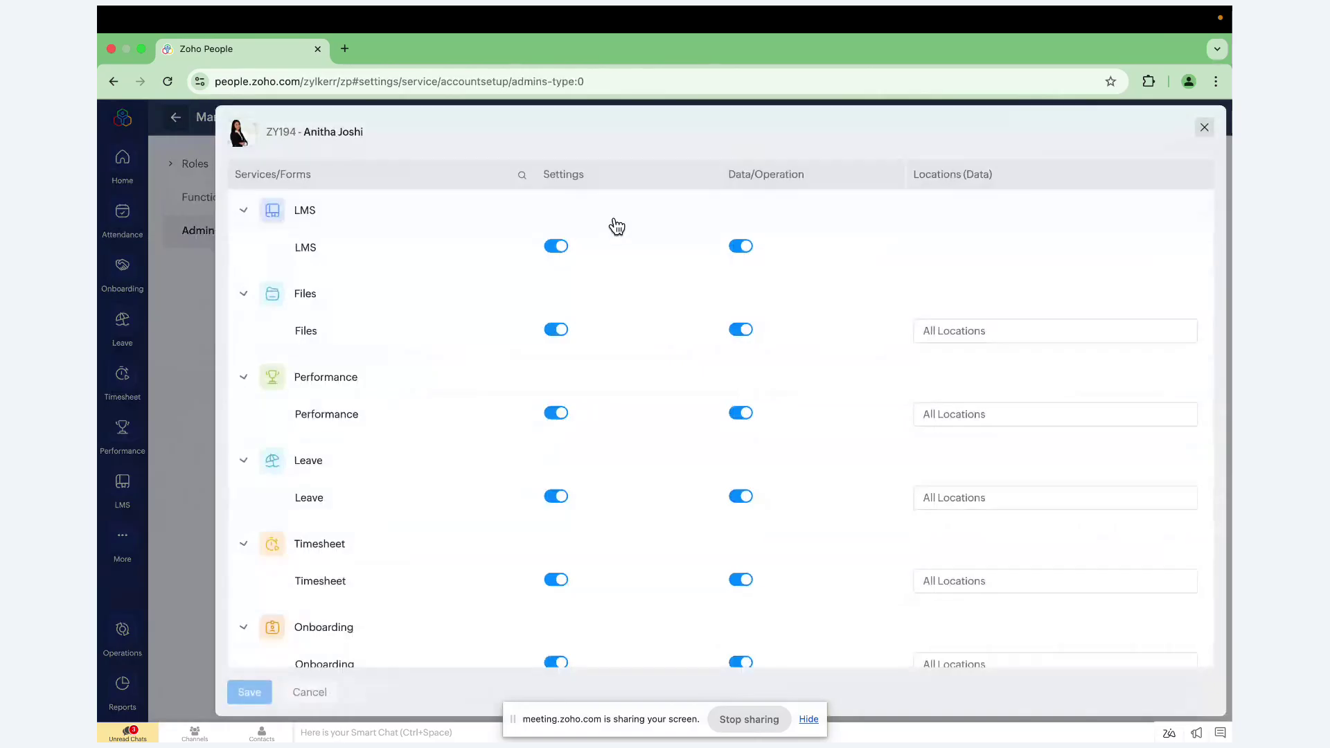
left_click(983, 337)
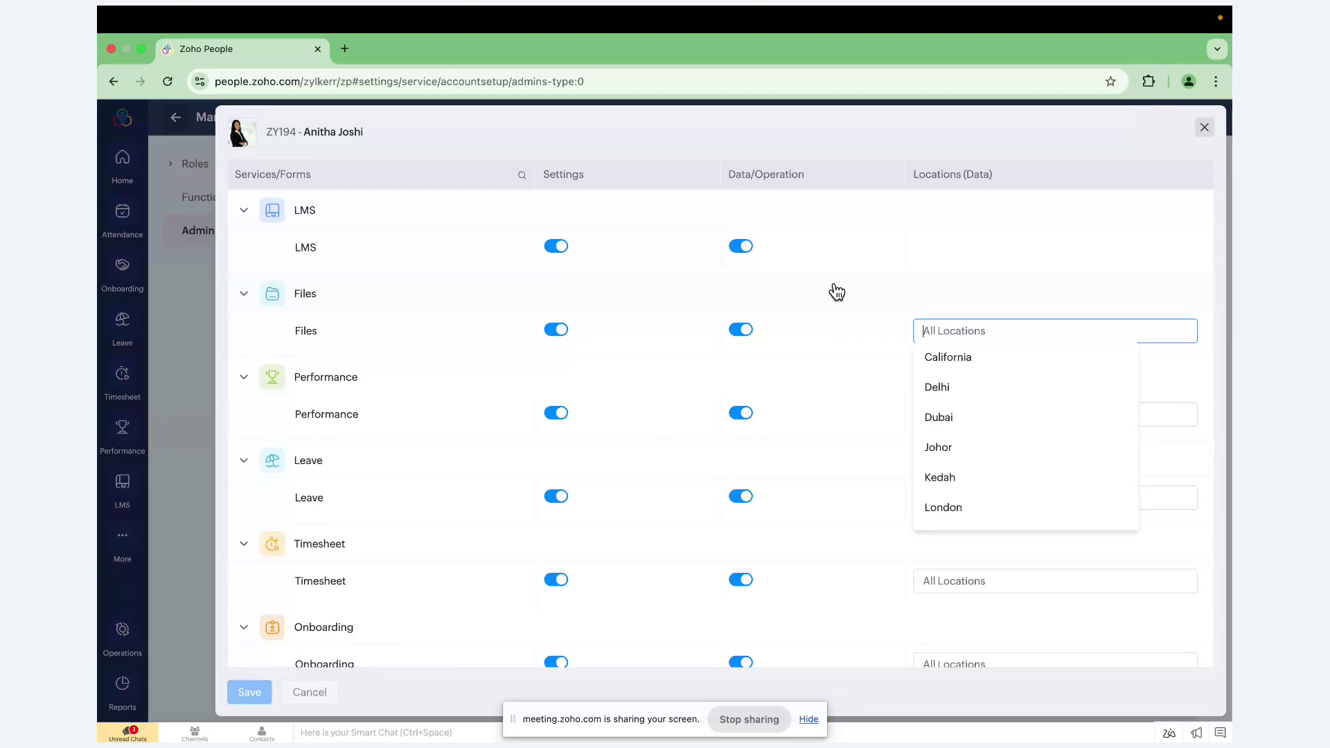
left_click(356, 282)
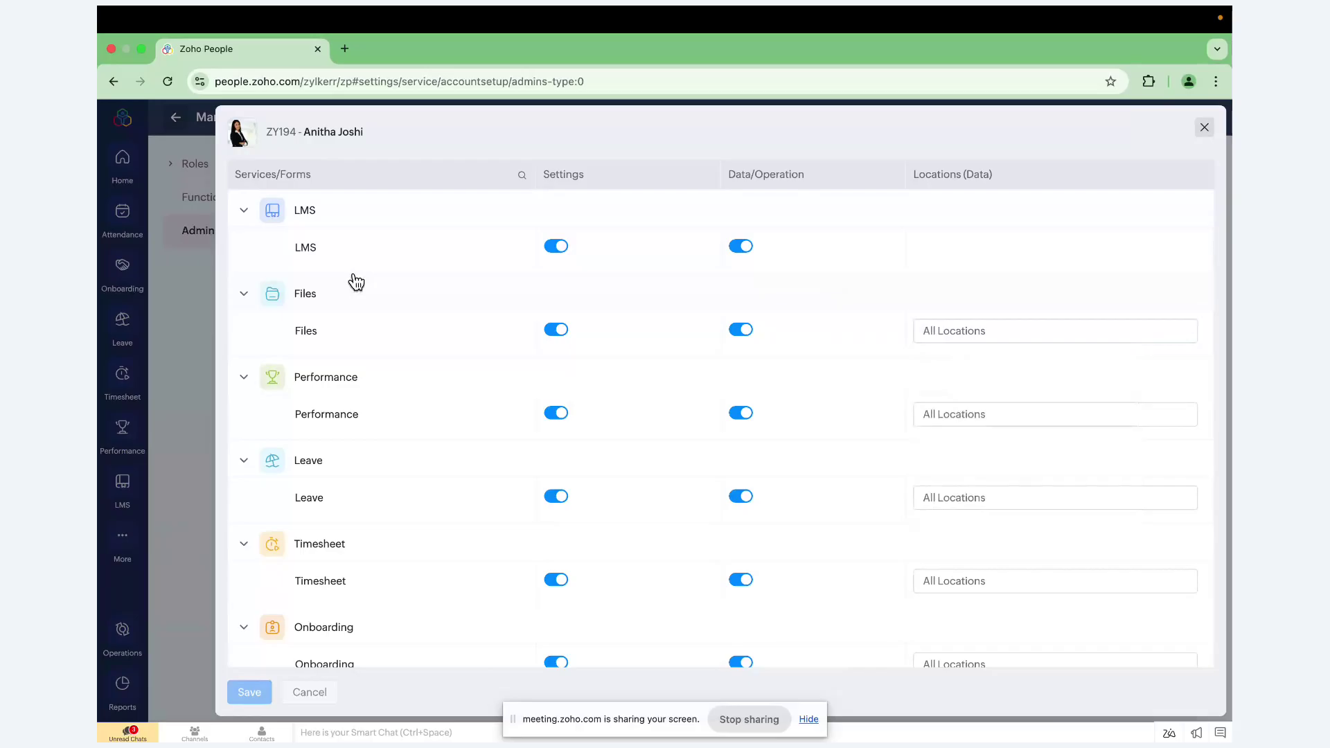
left_click(1204, 129)
- Browse the Employees list in the Employee Information service of Operations
left_click(123, 638)
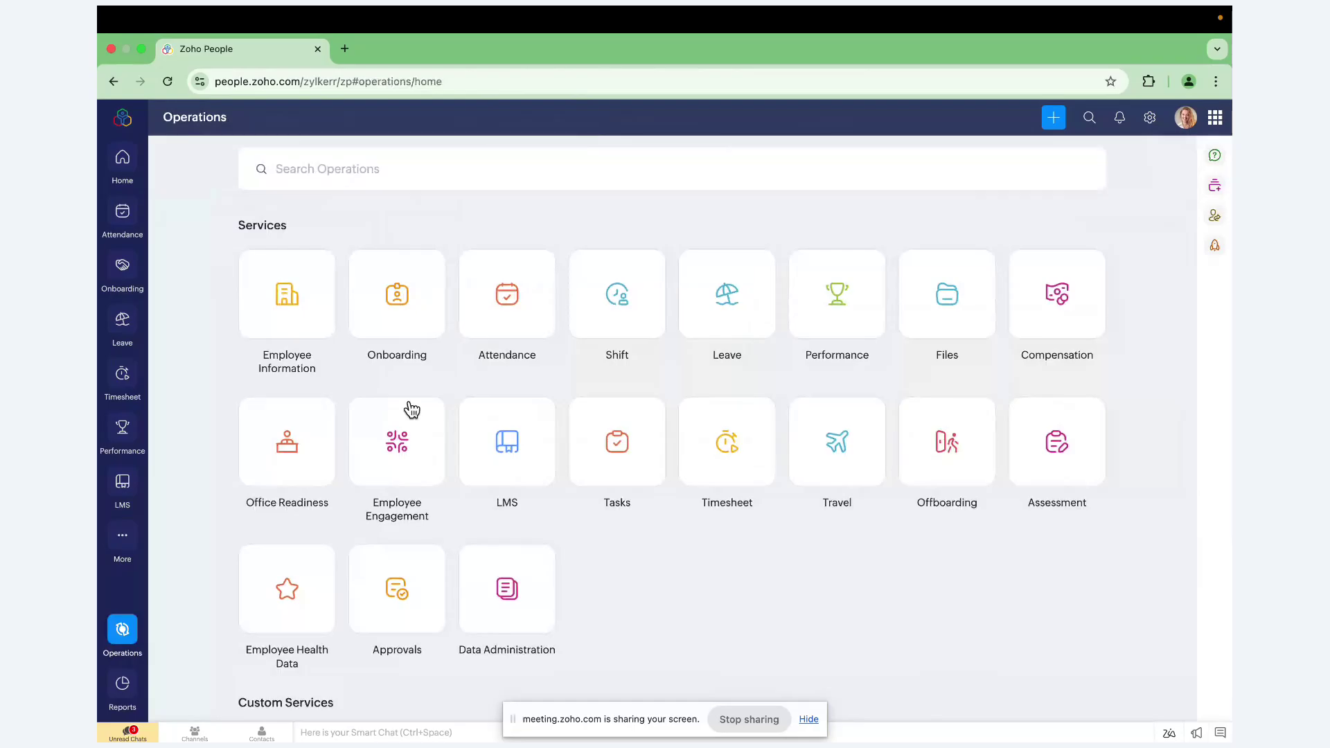
left_click(276, 346)
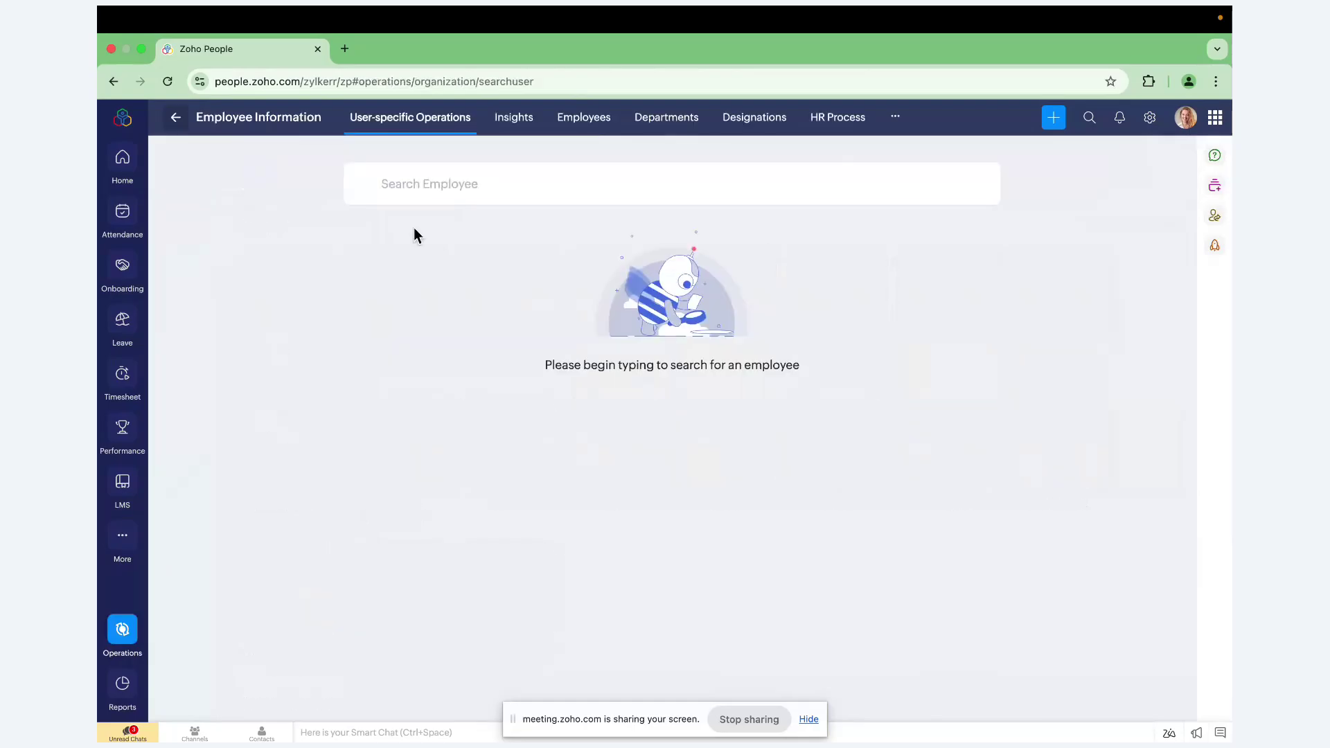
left_click(597, 121)
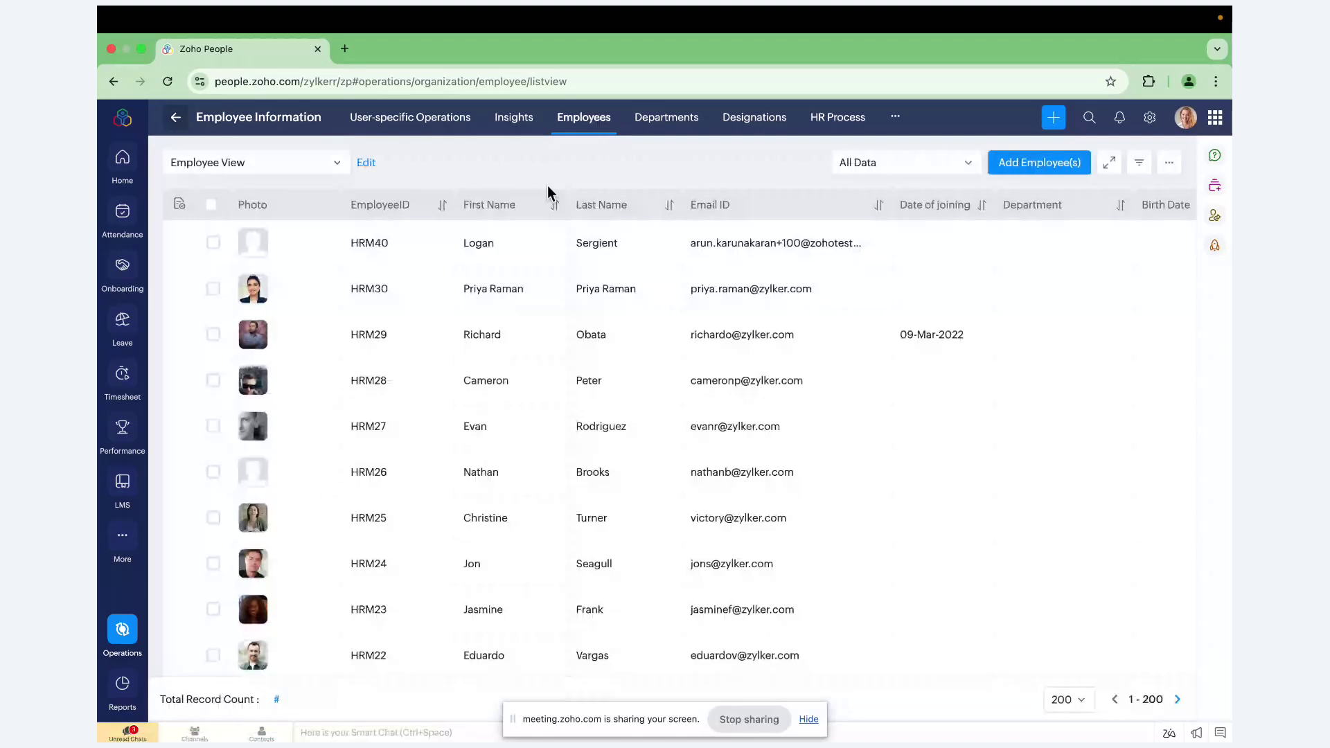
scroll(260, 322, "down", 15)
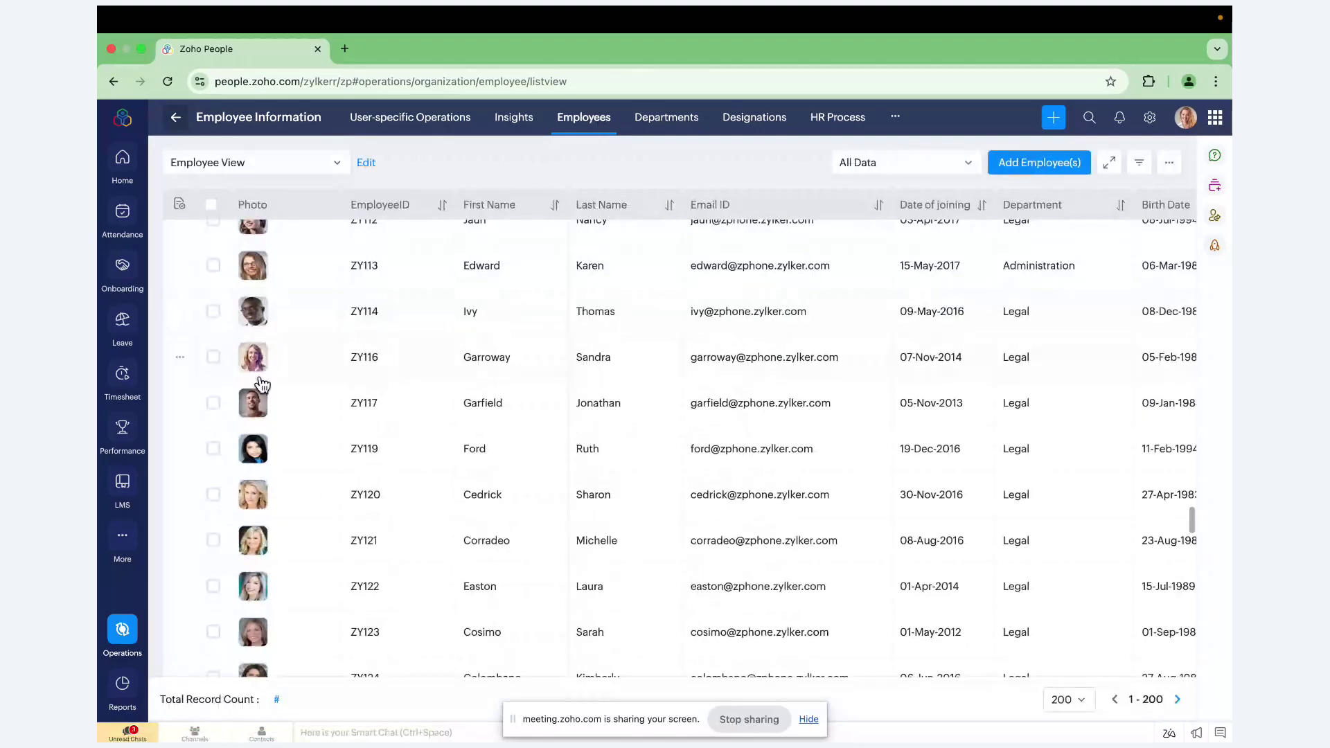
scroll(309, 275, "up", 5)
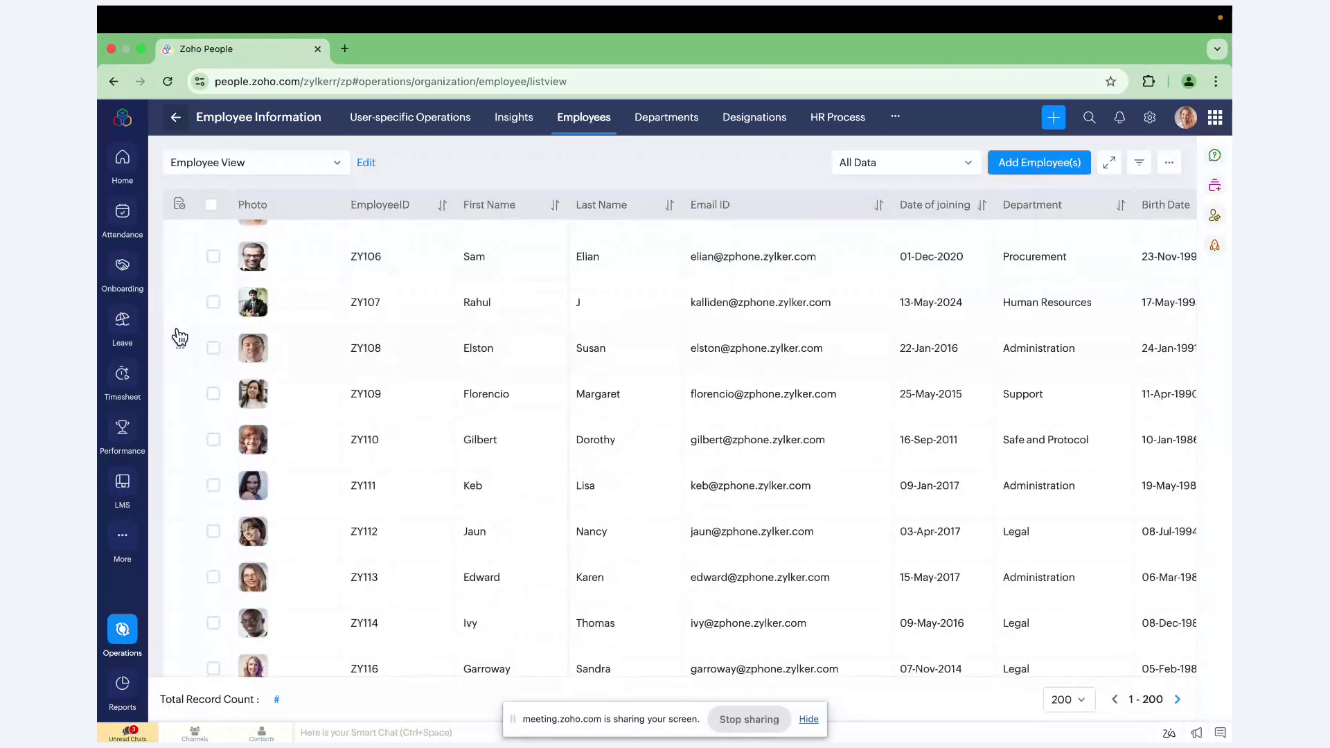
- Select two neighbouring employee records to show their bulk actions, and switch to the Departments list
left_click(213, 302)
left_click(214, 348)
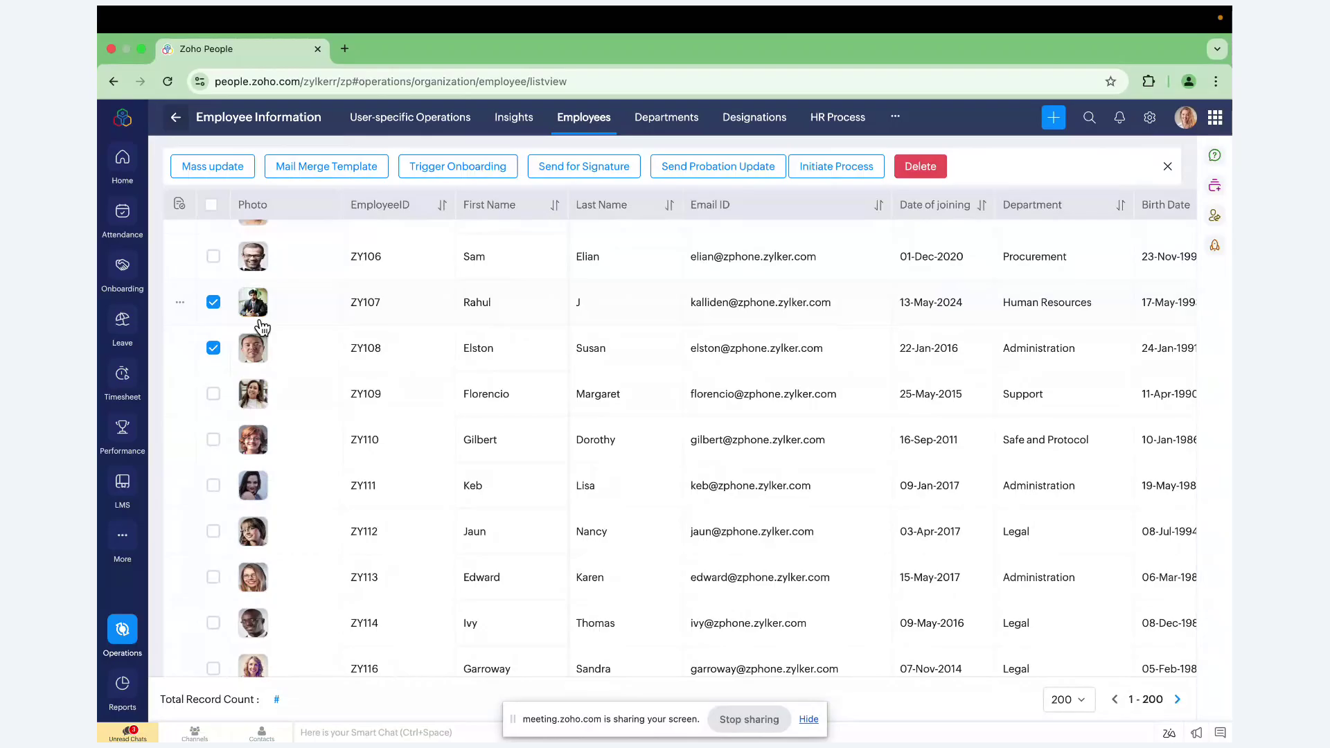
left_click(666, 117)
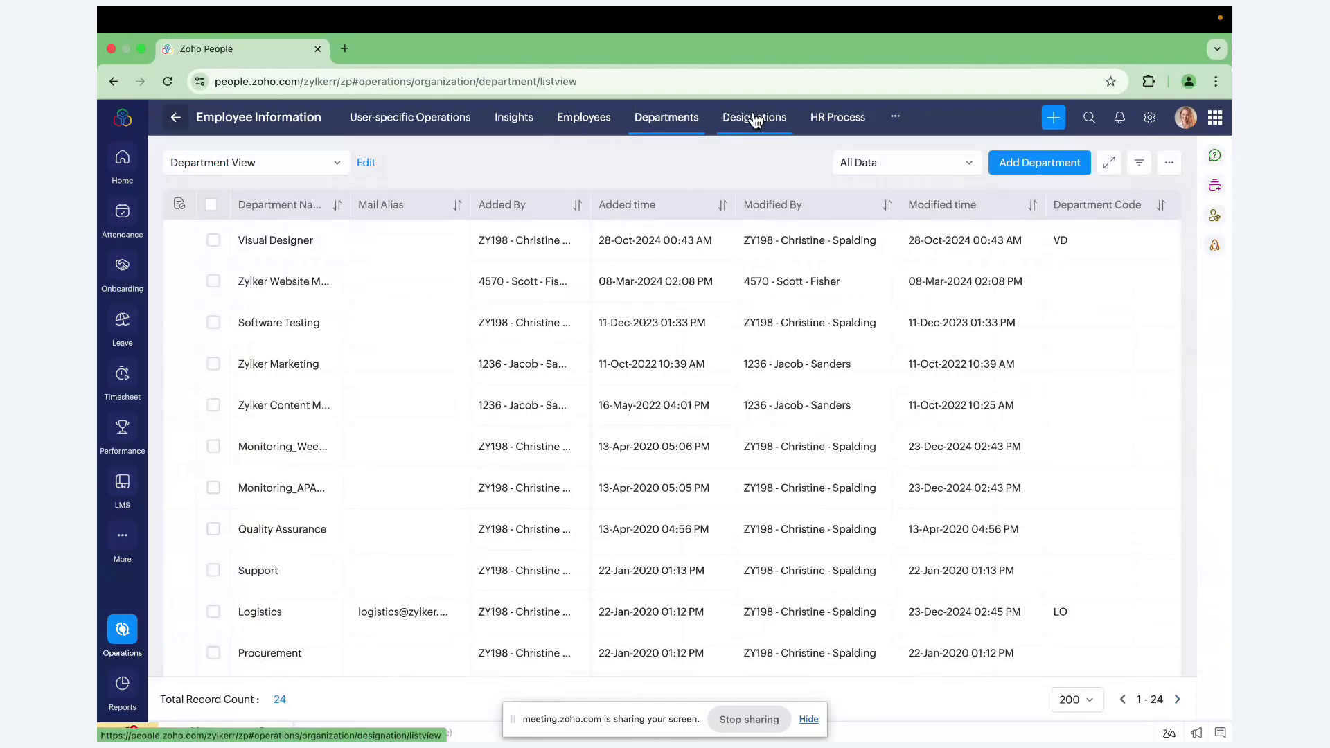
- Find the Information Technology HR Manager in User-specific Operations and view the employee's Profile Information
left_click(454, 117)
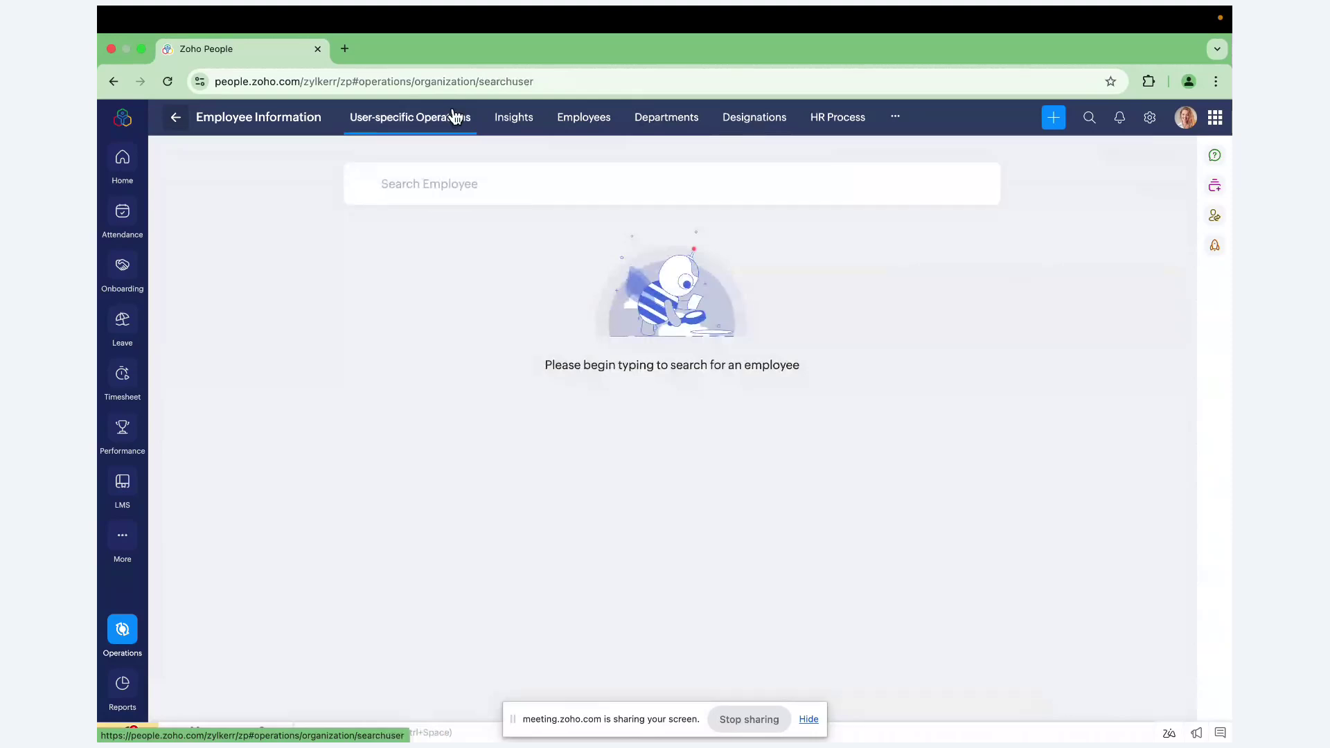
left_click(476, 180)
left_click(474, 229)
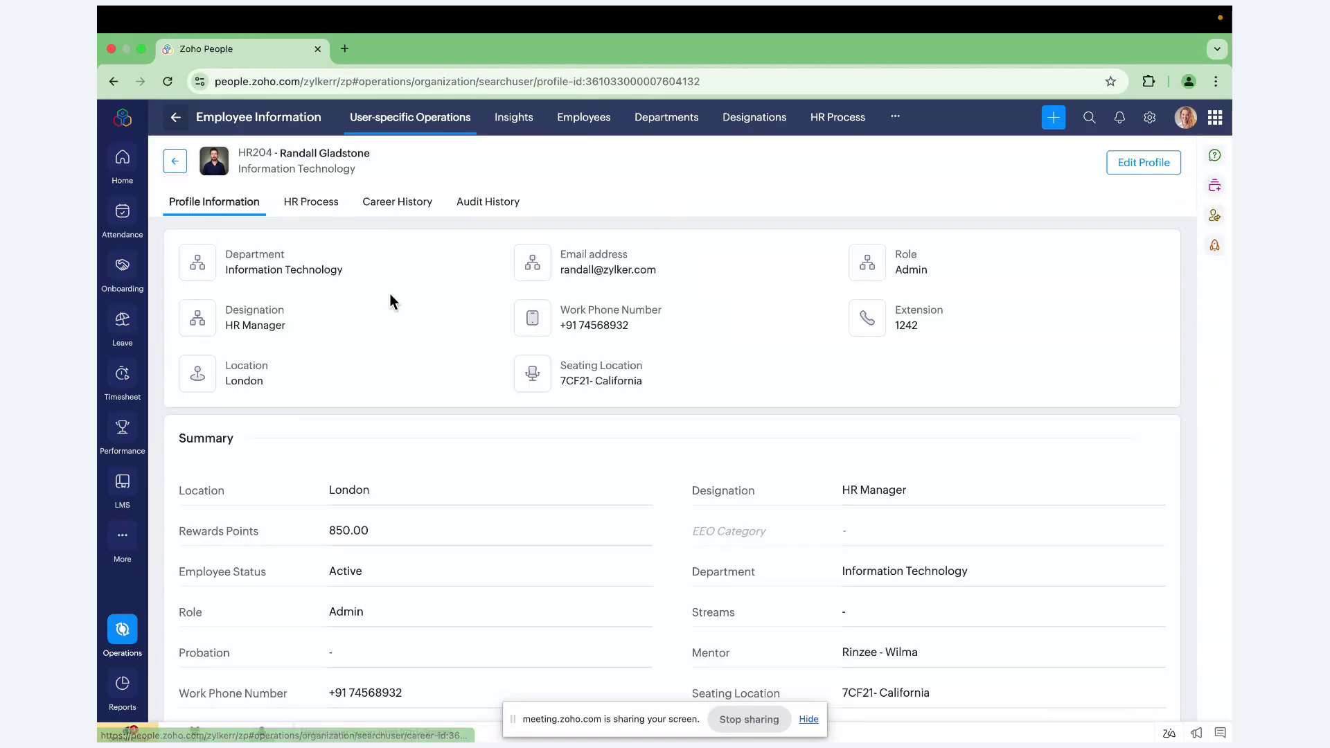
scroll(389, 294, "down", 5)
scroll(389, 294, "up", 4)
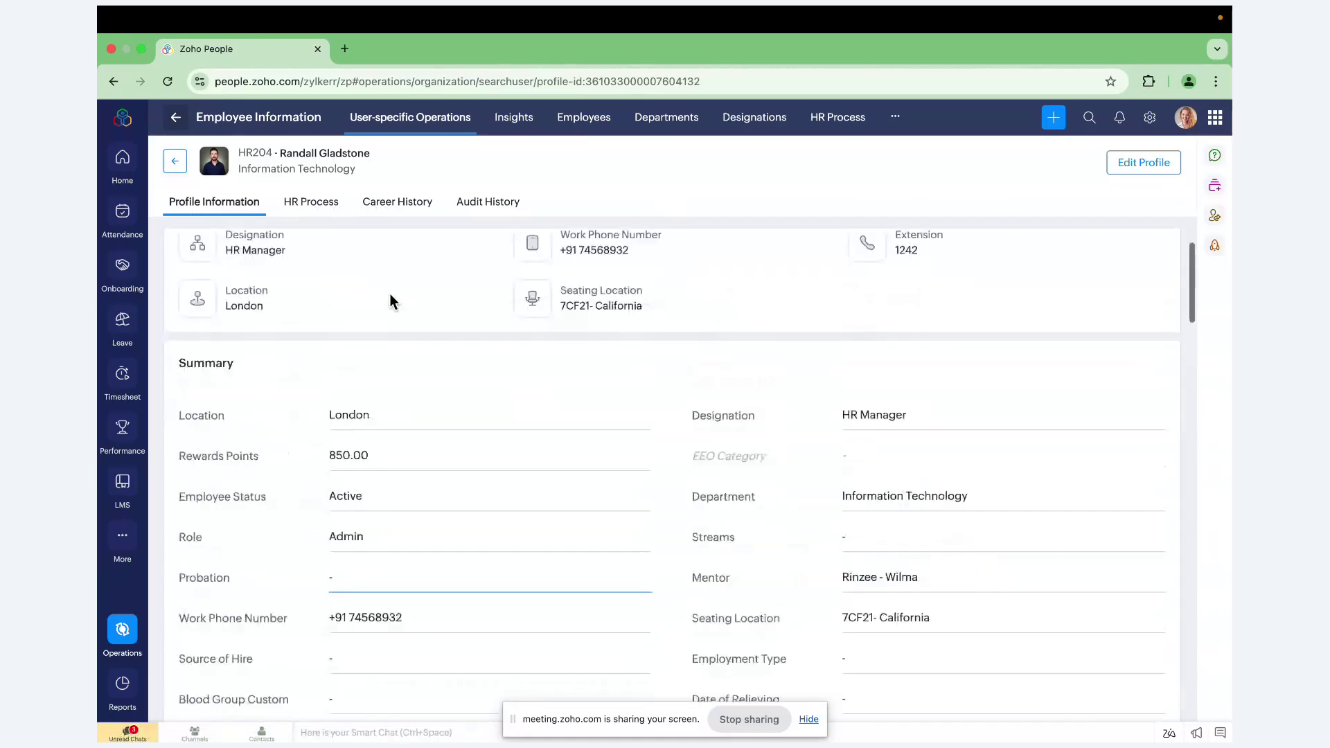
scroll(390, 298, "up", 1)
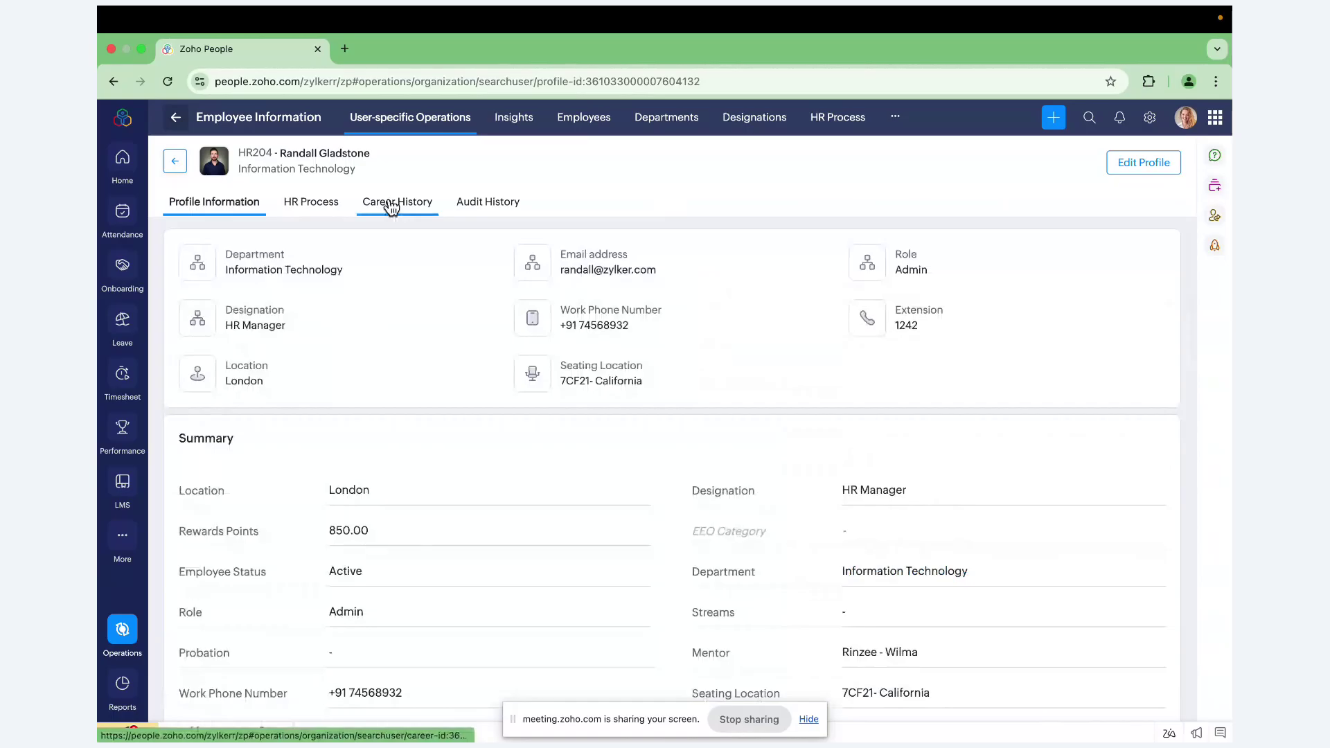
- View the employee's HR Process, Career History and Audit History, and leave Employee Information for the Operations overview
left_click(334, 207)
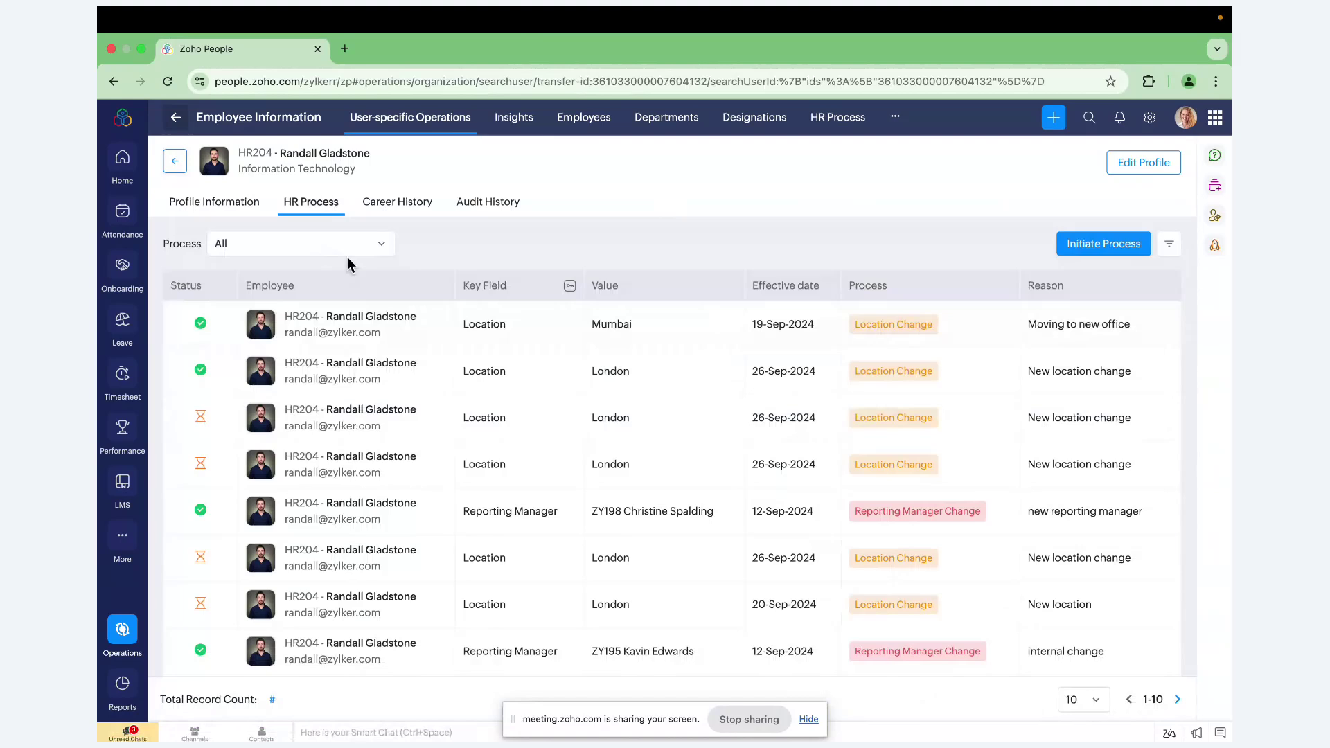
left_click(410, 206)
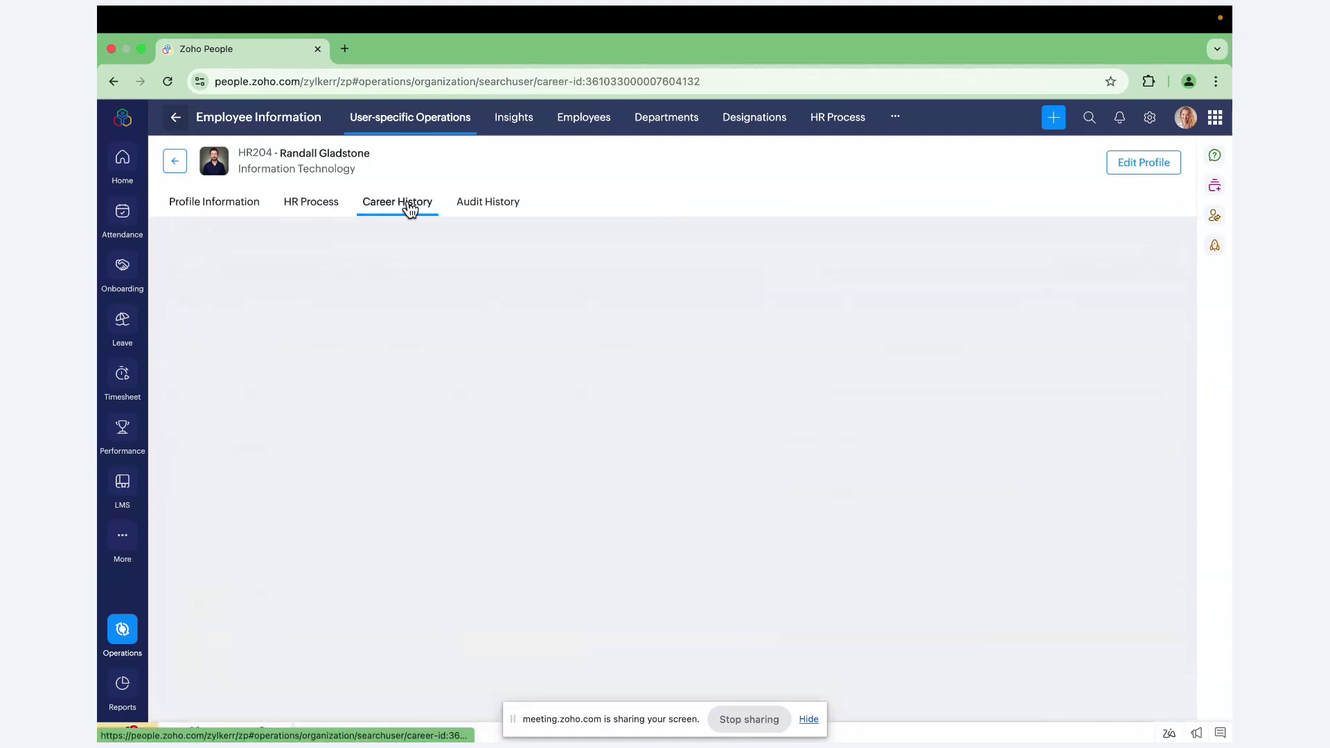
left_click(484, 205)
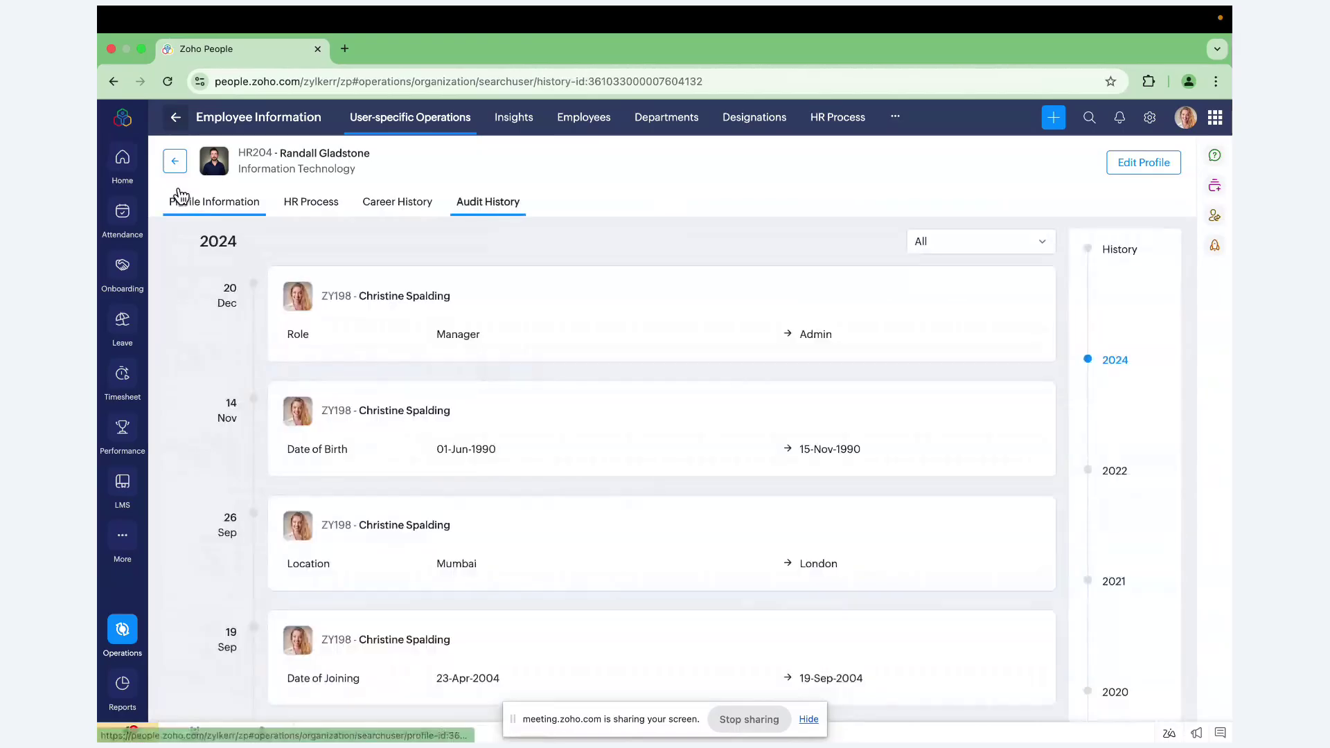
left_click(175, 116)
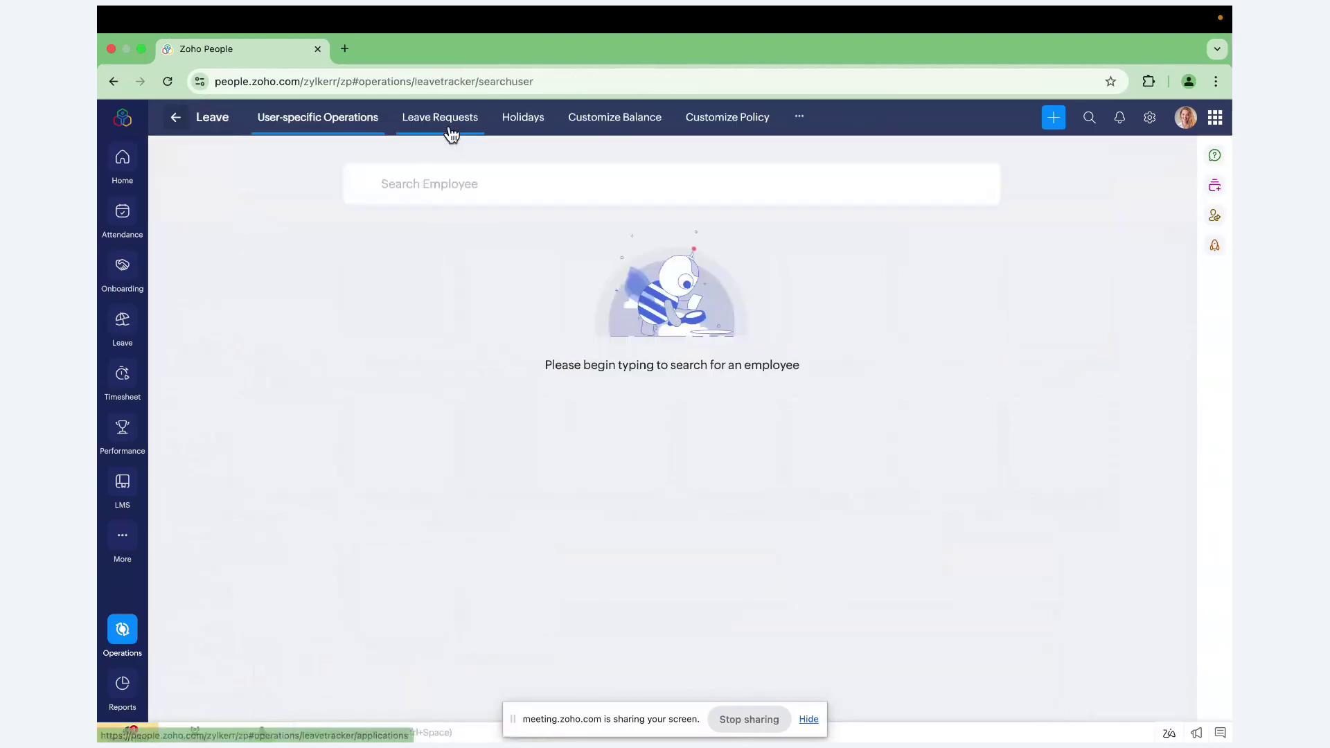
- View Leave Requests, Holidays and Customize Balance in the Leave operations, and return to User-specific Operations
left_click(449, 130)
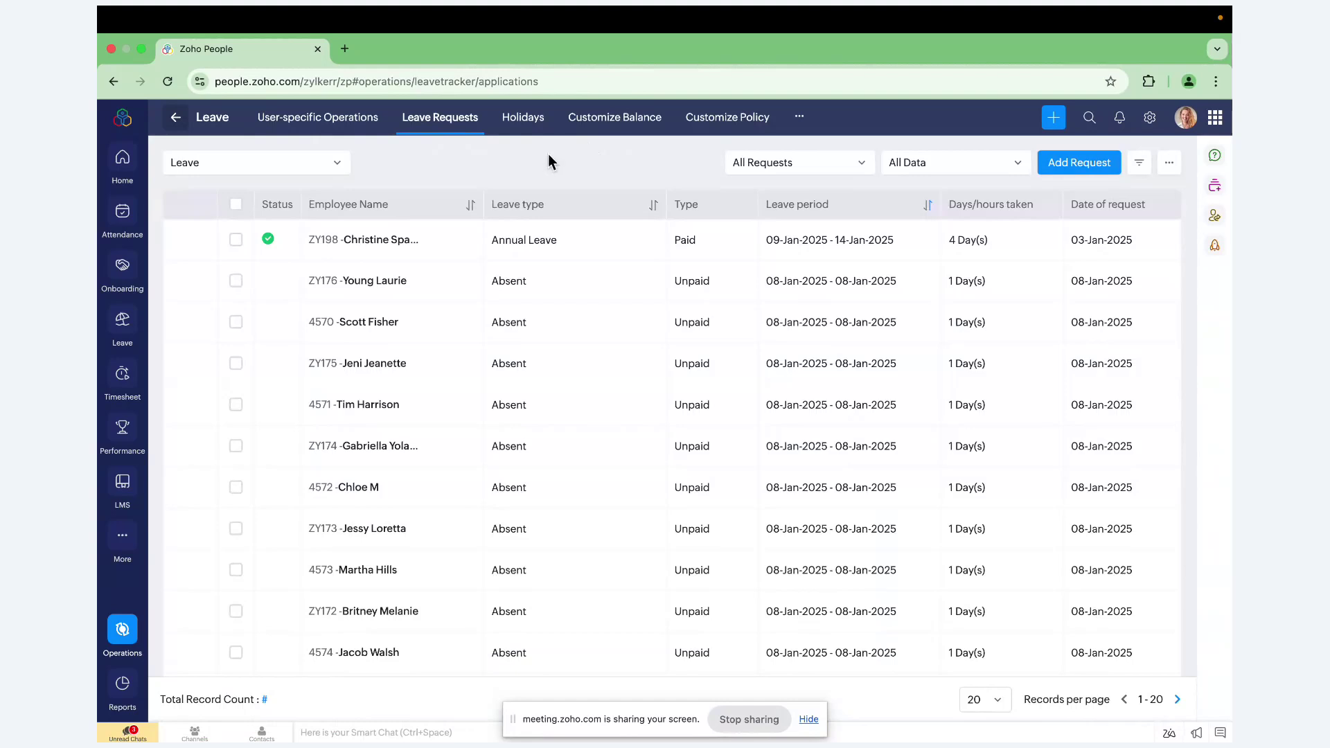
left_click(521, 130)
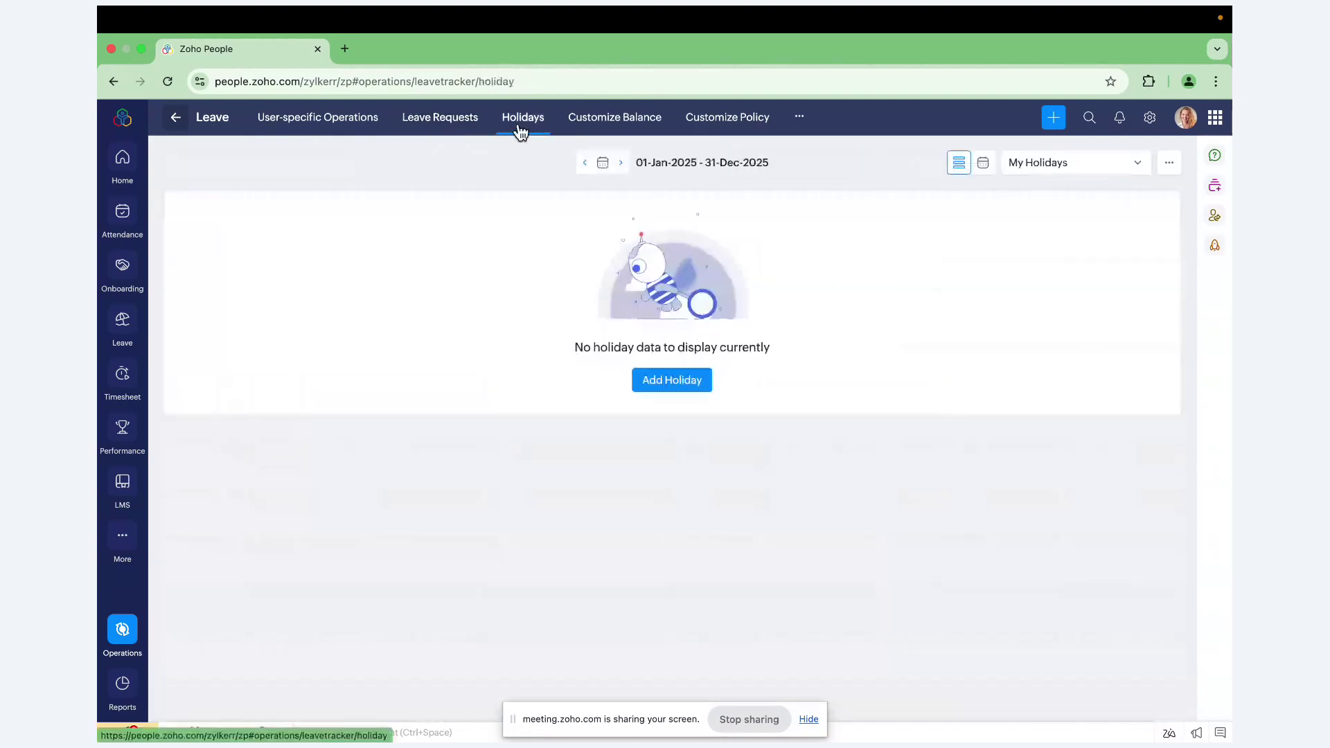
left_click(618, 115)
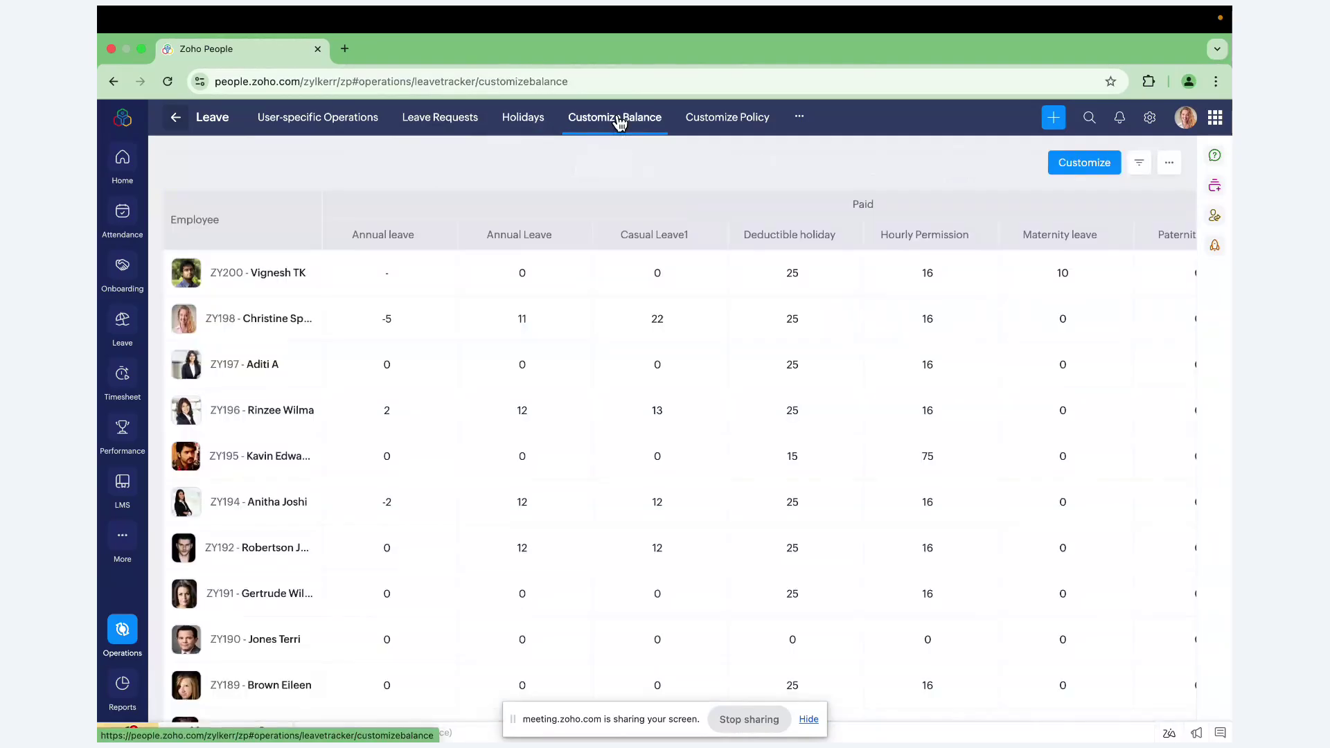
left_click(305, 130)
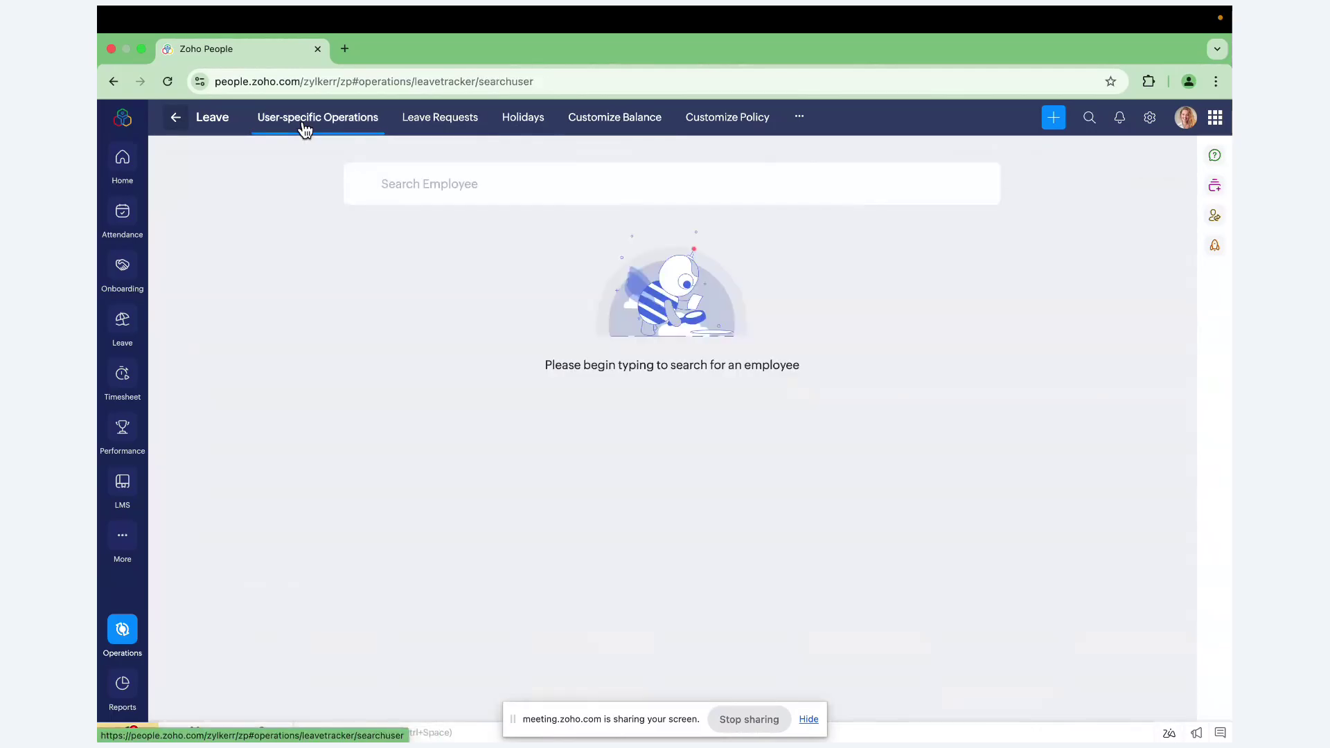
- Find the Information Technology employee, view the Leave Summary and Leave Requests, and return to the Operations overview
left_click(448, 193)
left_click(471, 239)
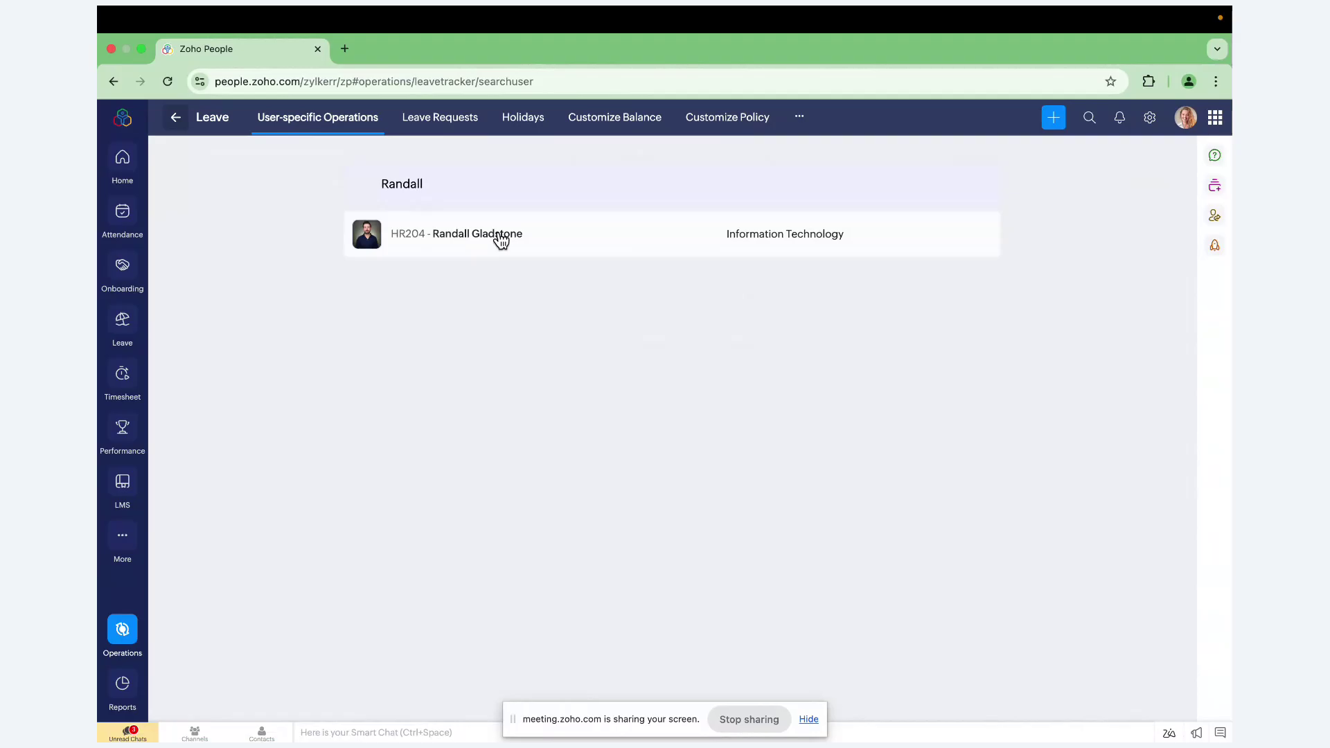
left_click(500, 240)
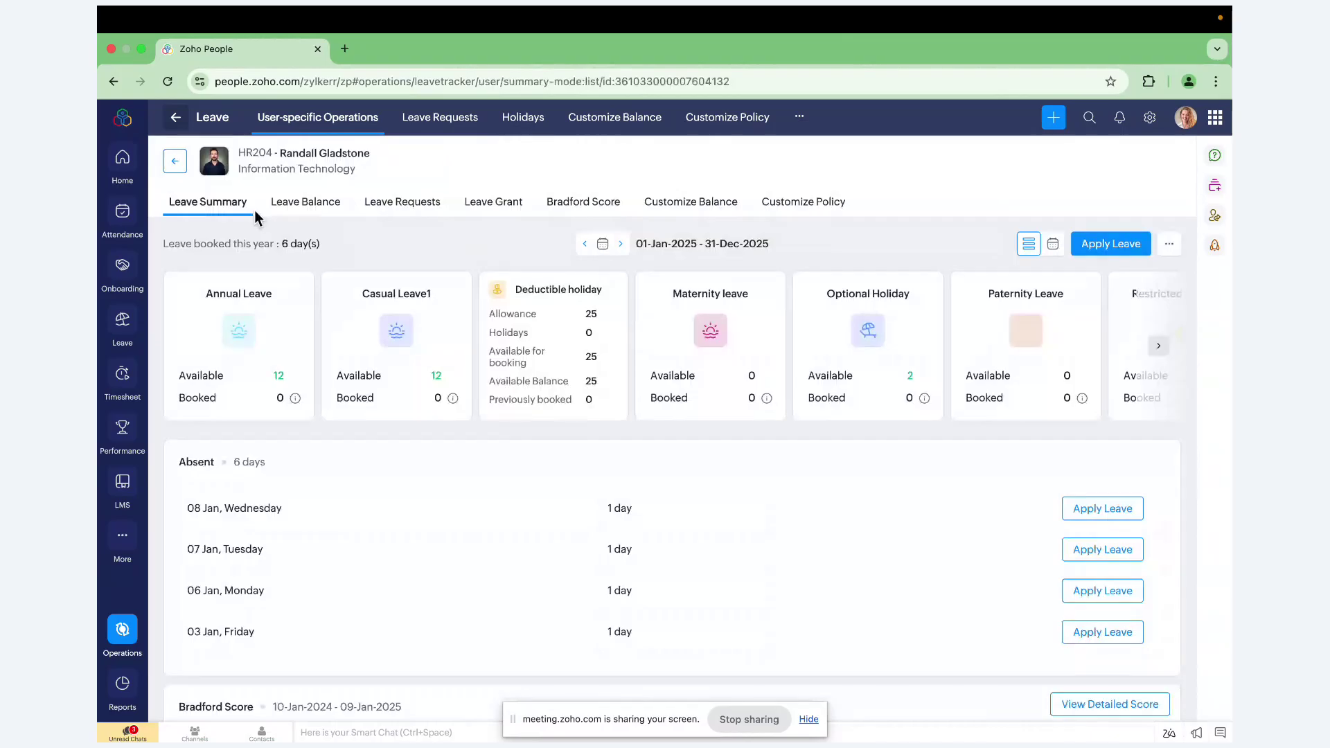
left_click(409, 207)
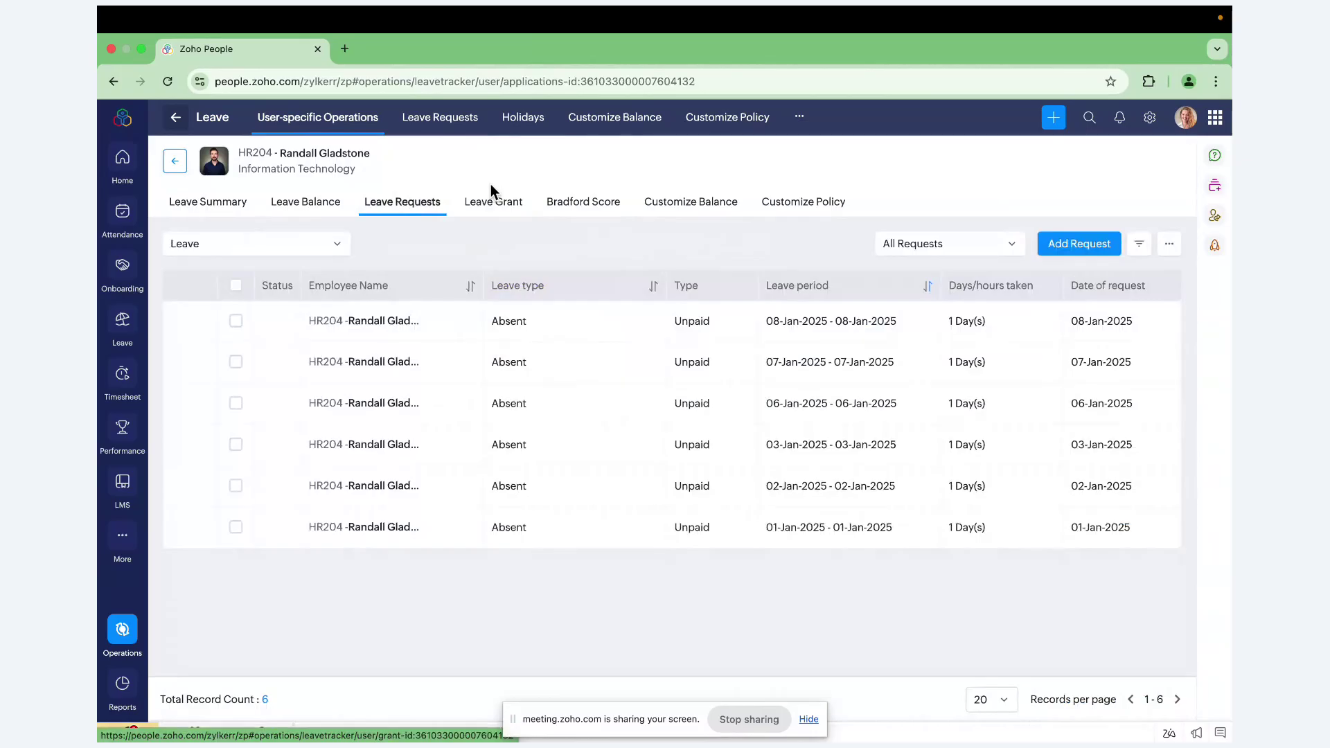
left_click(176, 161)
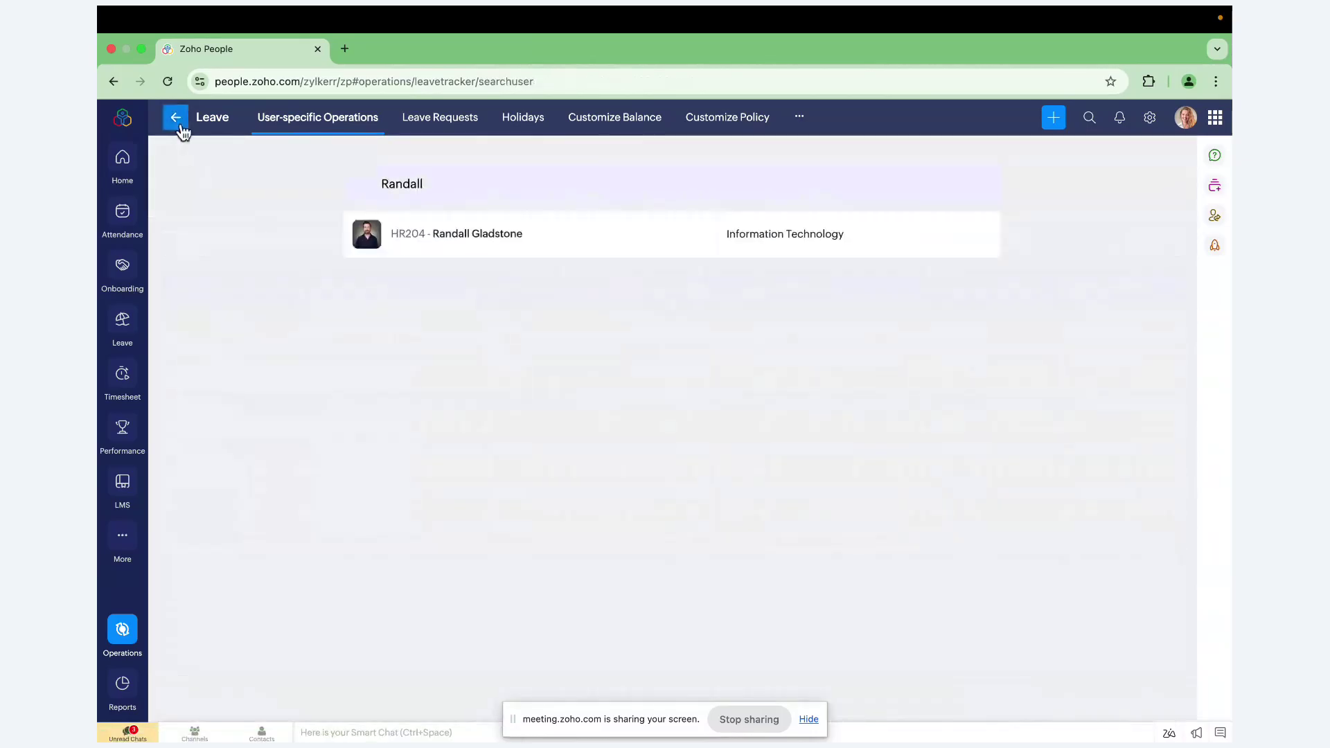
left_click(181, 124)
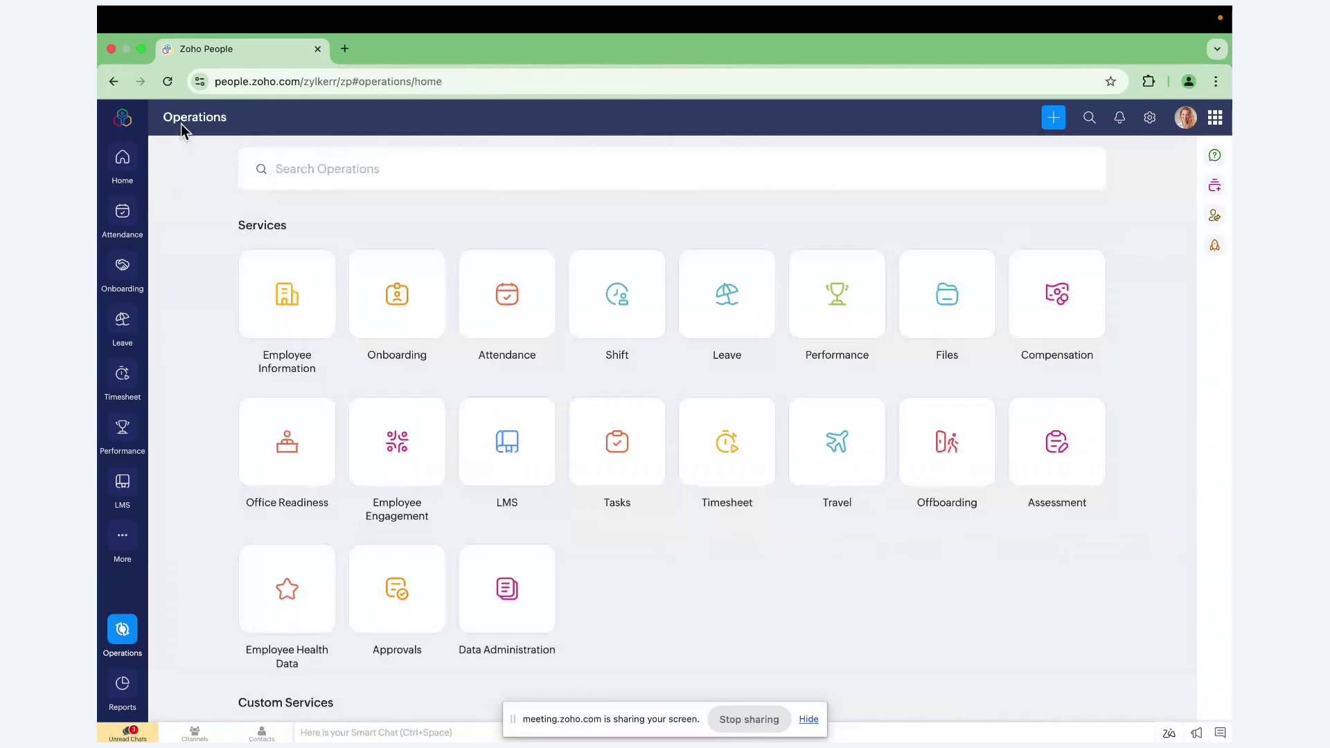
- View the Regularization, On Duty and Hourly Permission requests in the Attendance operations
left_click(482, 257)
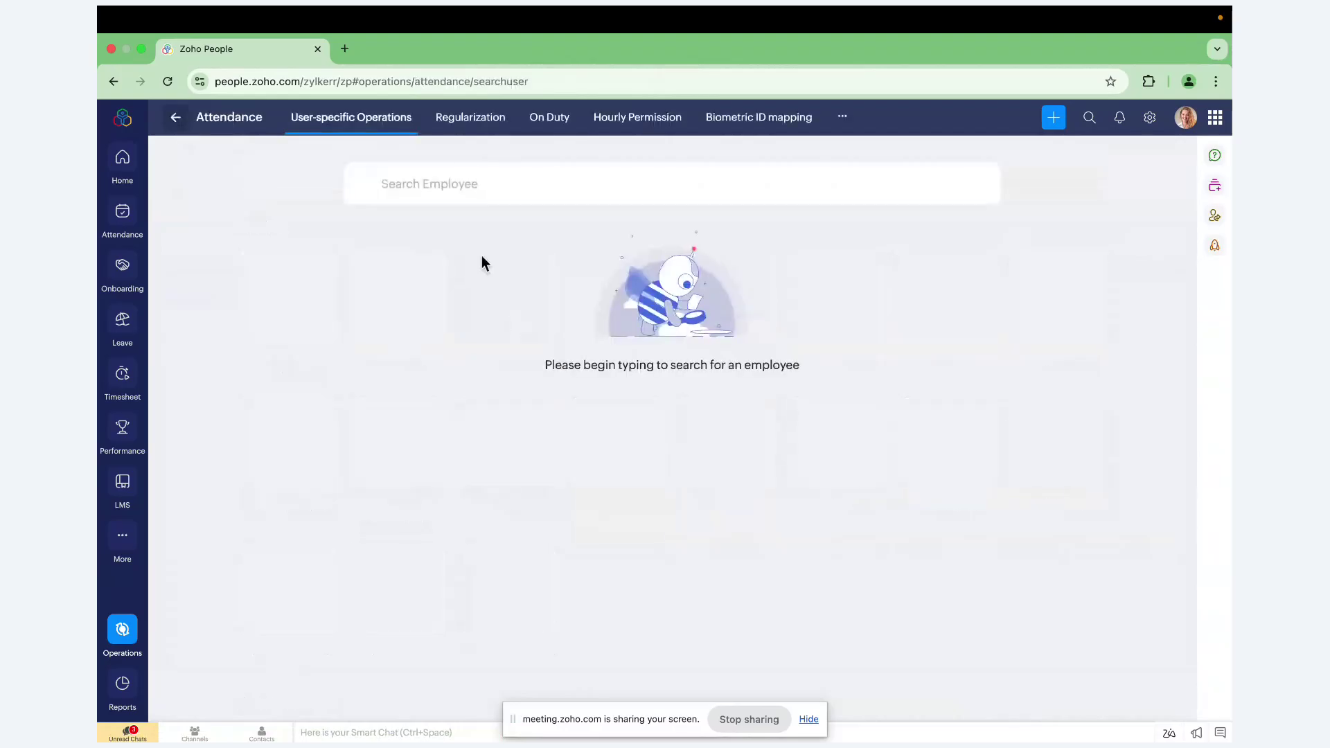
left_click(457, 134)
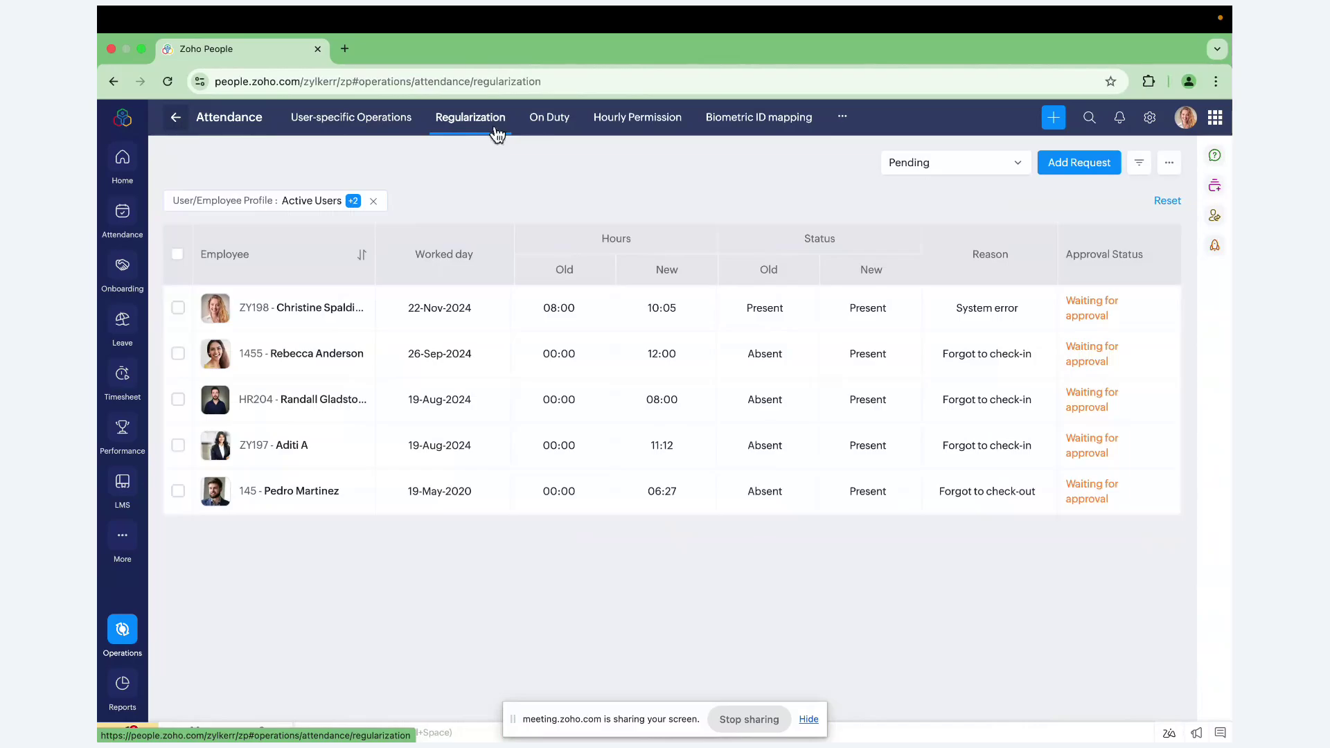
left_click(570, 131)
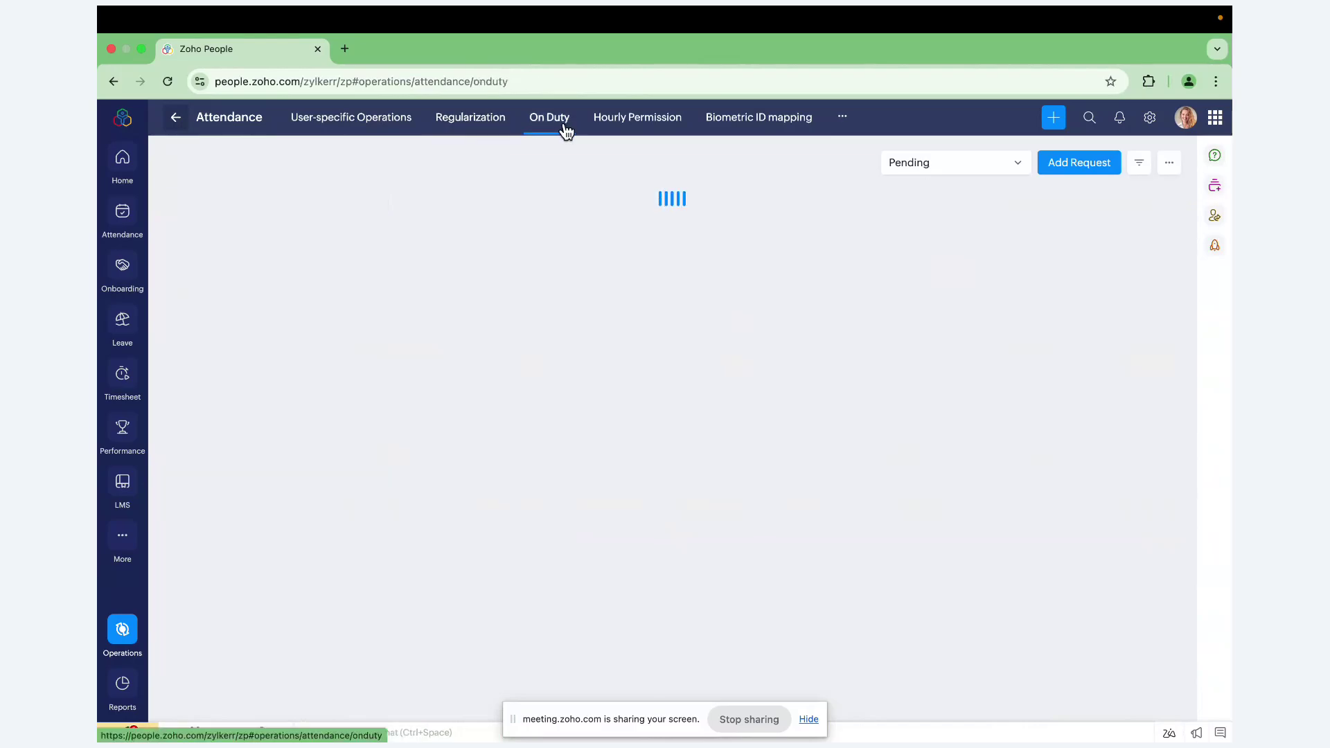
left_click(625, 130)
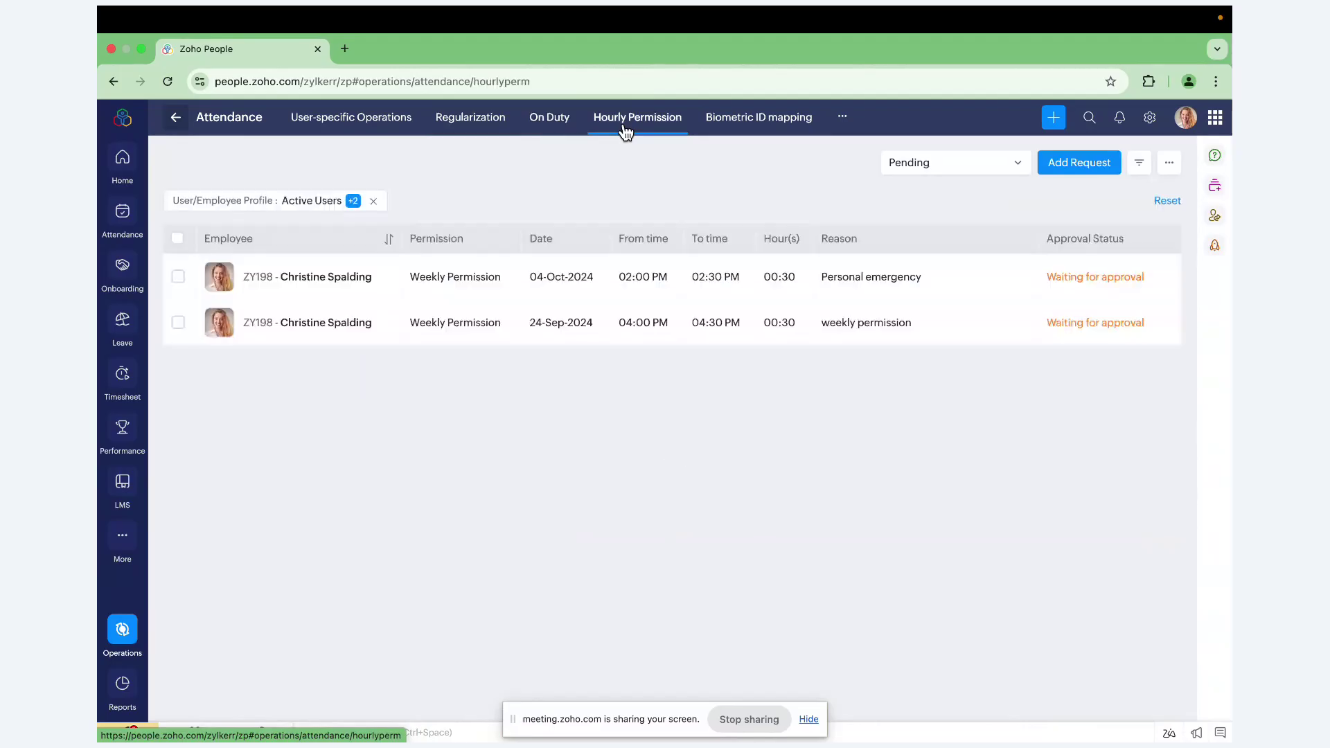
- View the 04-Oct-2024 Weekly Permission request and its Approval Timeline, and close both
left_click(1120, 280)
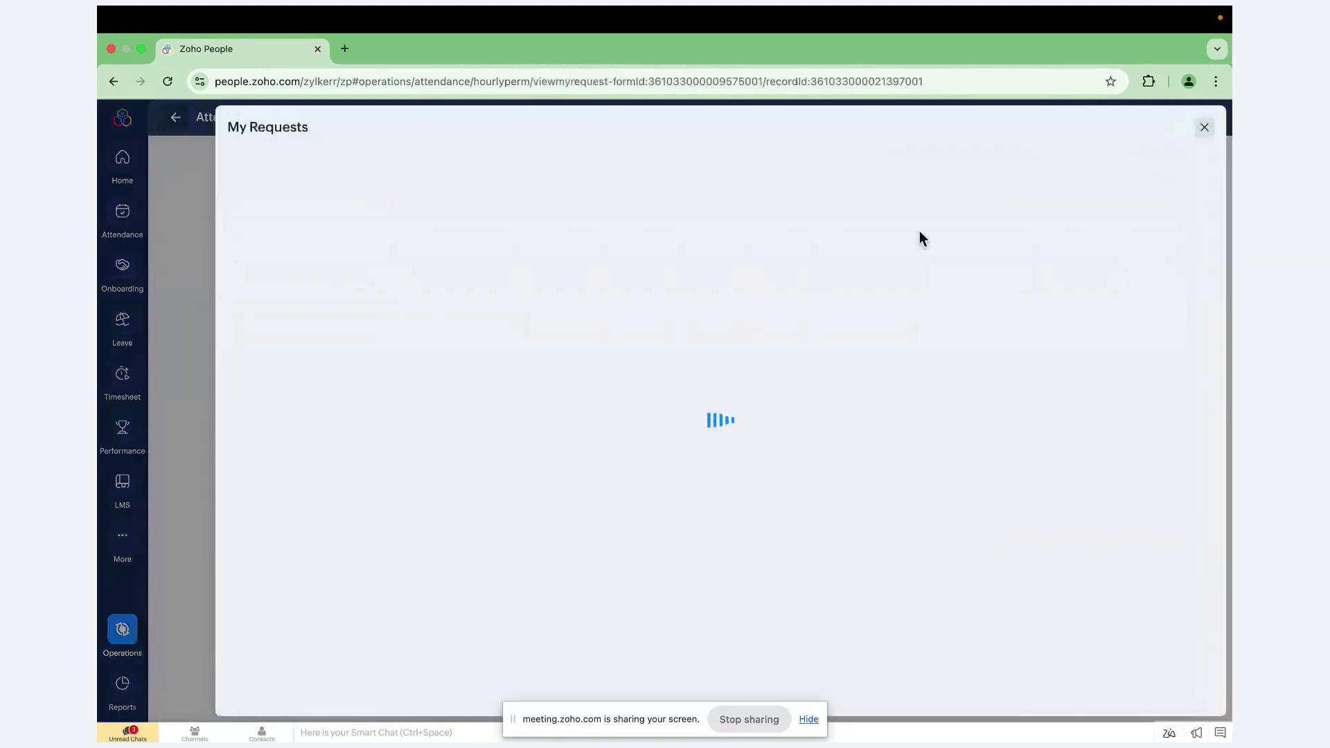
left_click(1153, 129)
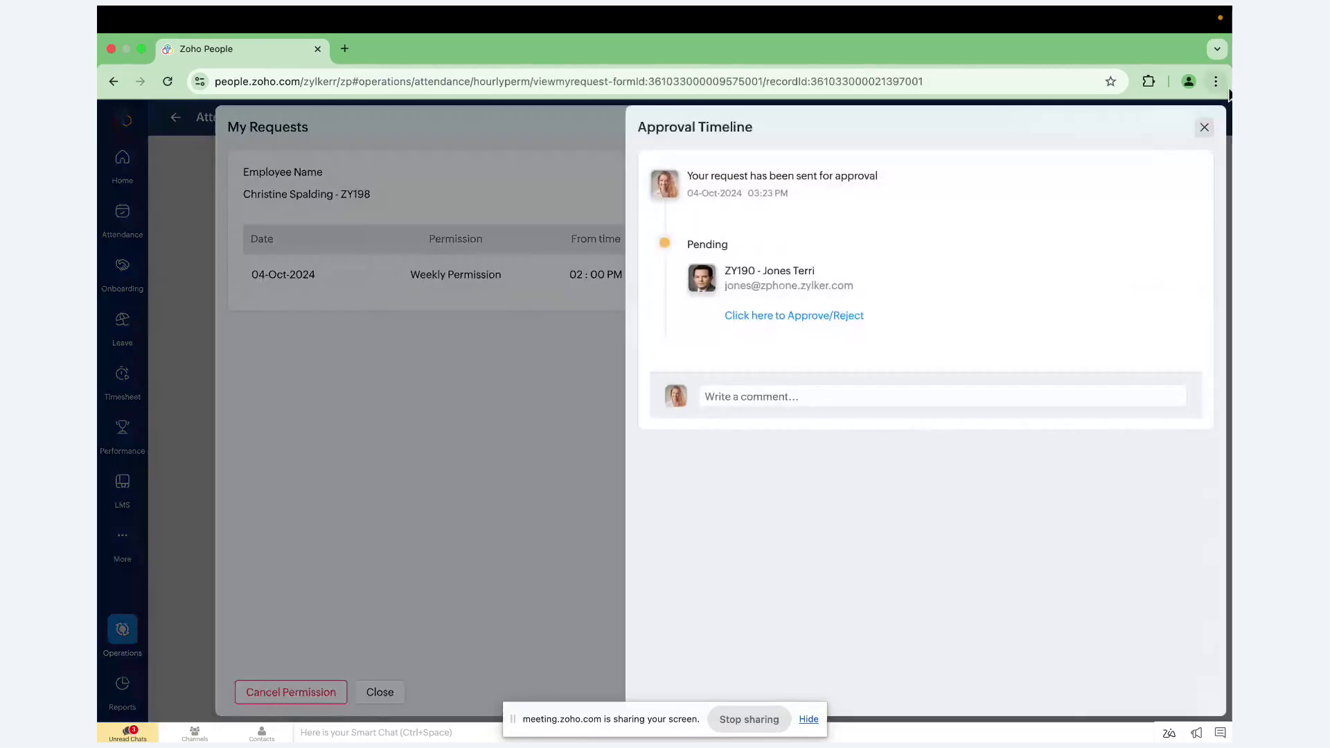
left_click(1206, 128)
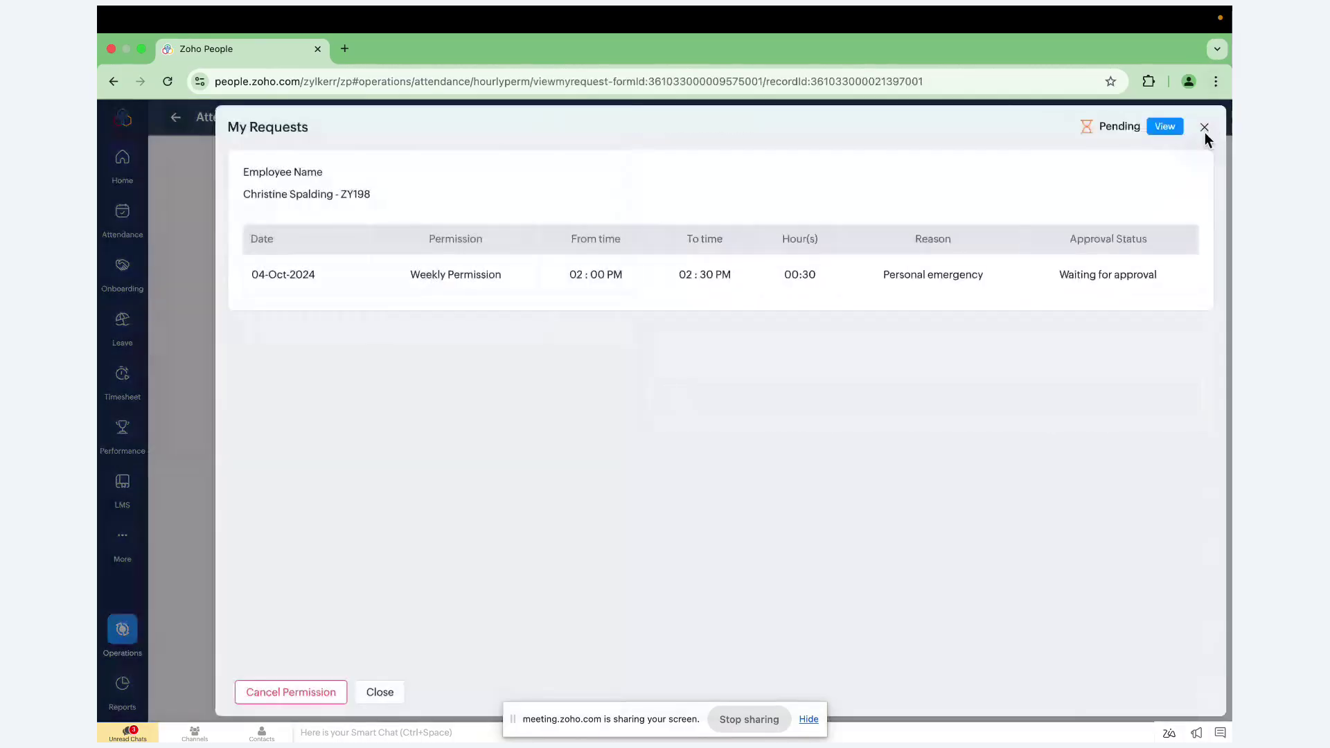
left_click(1204, 128)
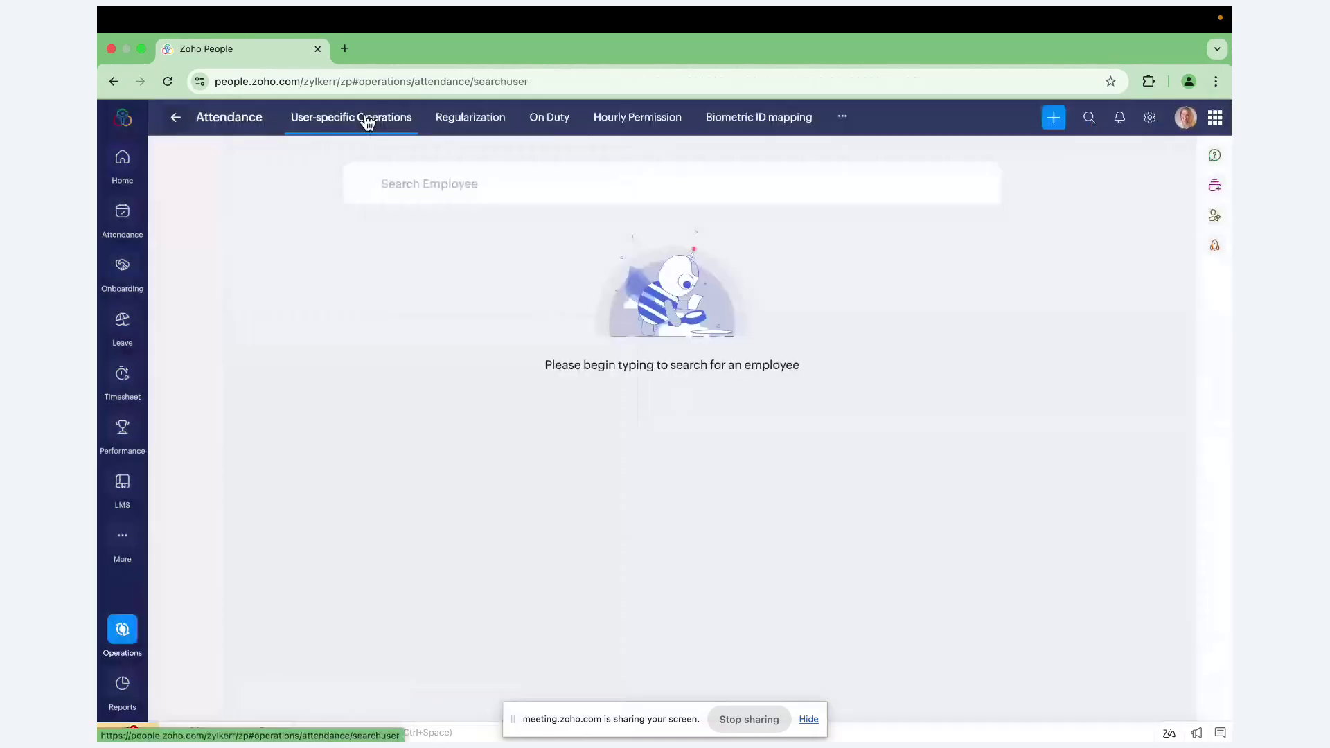
- View the Information Technology employee's Attendance Summary in User-specific Operations and the Biometric ID mapping, and leave the Attendance operations
type("Randall")
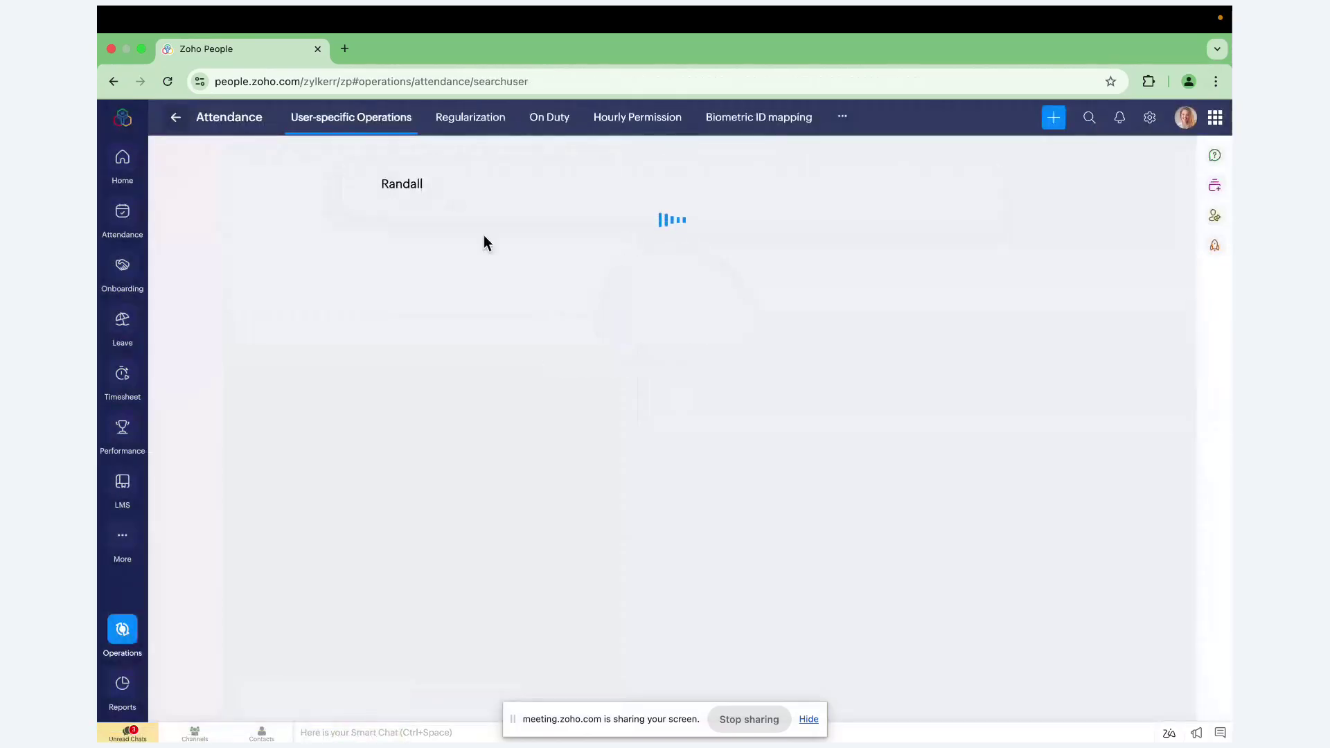
left_click(524, 237)
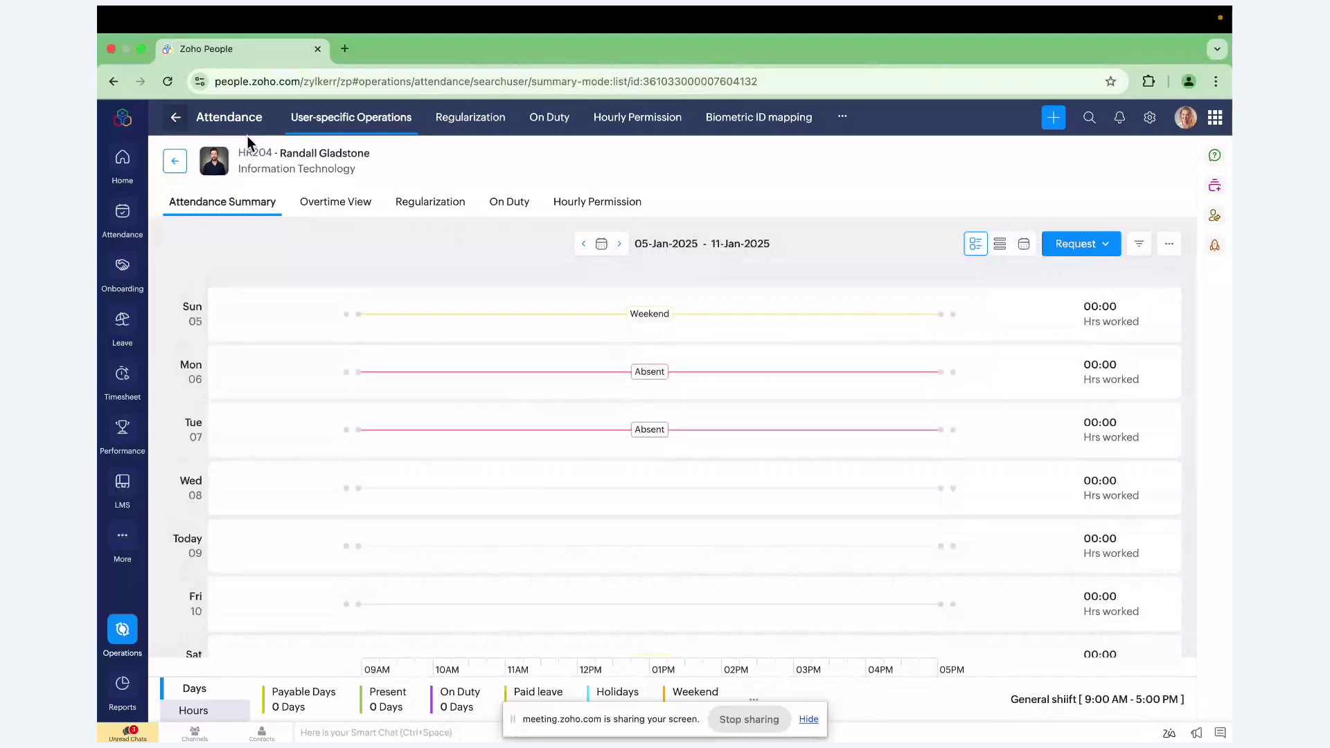
left_click(175, 161)
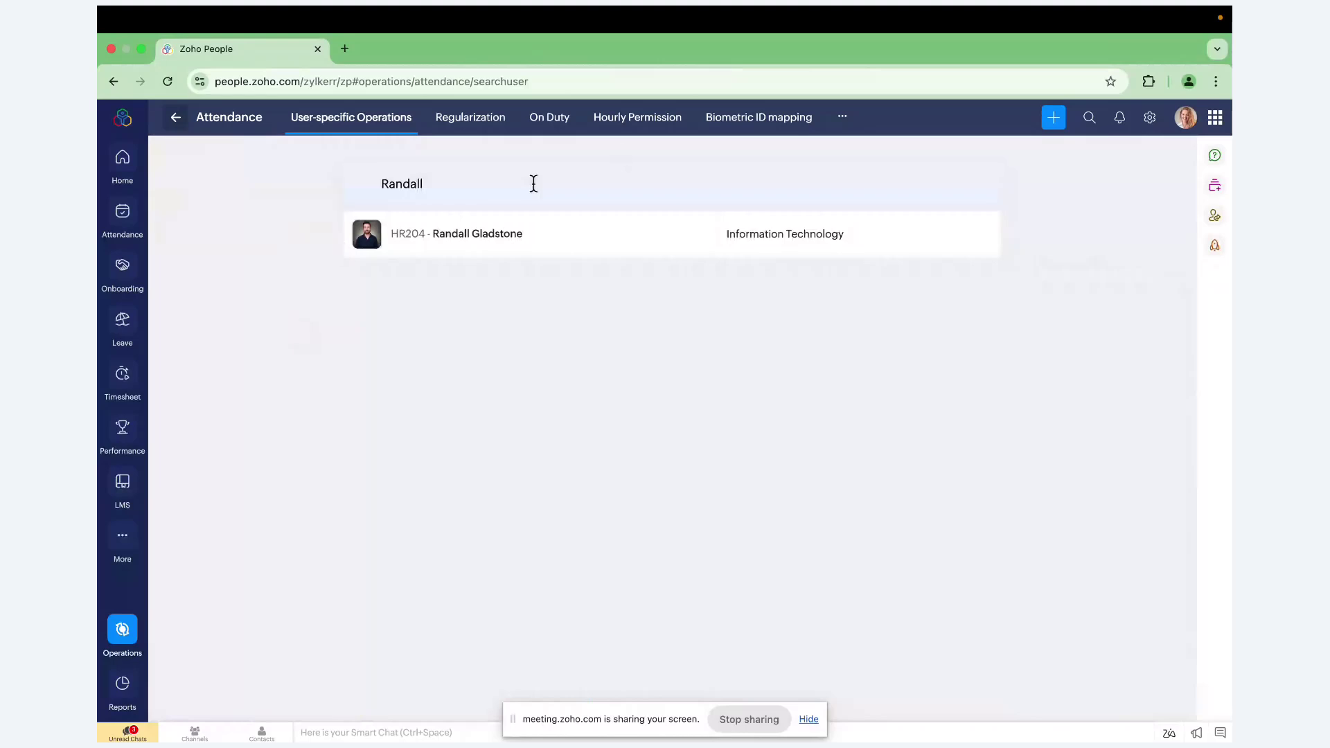
left_click(748, 134)
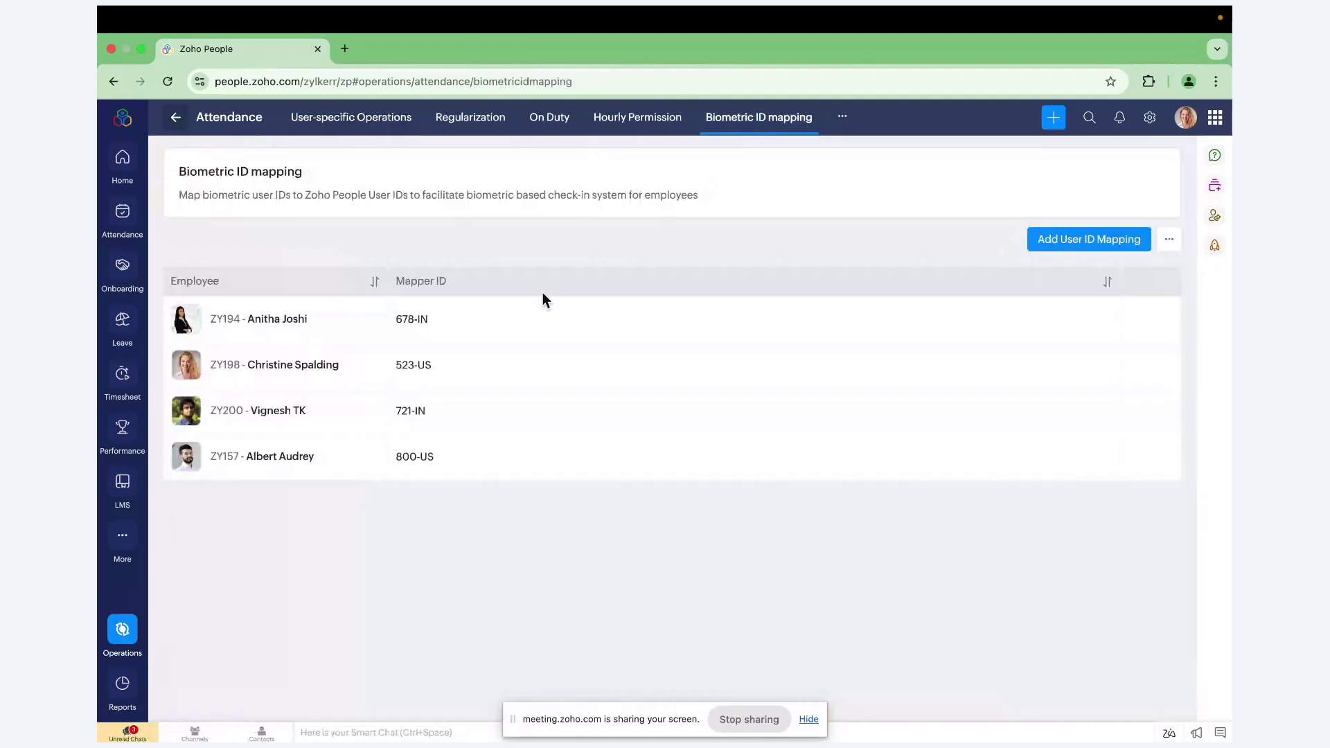
left_click(173, 119)
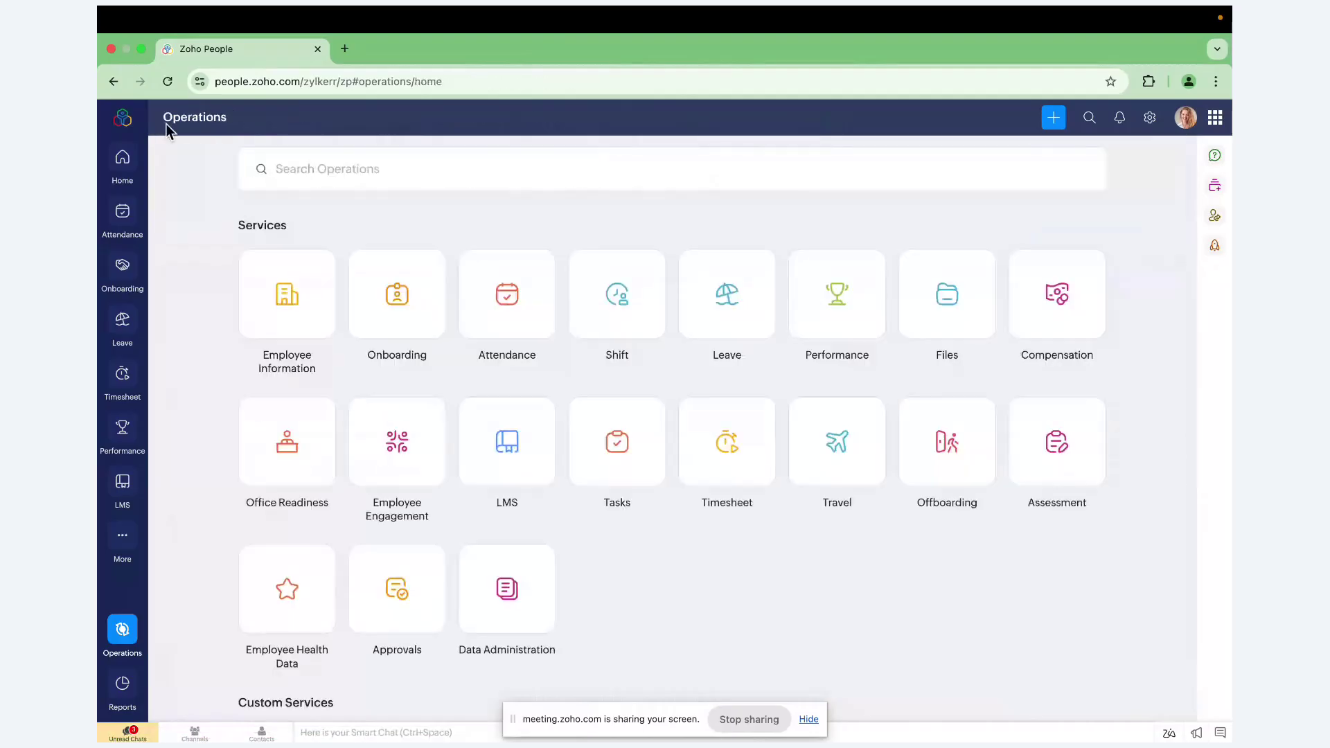
- View the KRA methods and the KRA Library in the Performance operations, and switch to the methods Summary
left_click(830, 278)
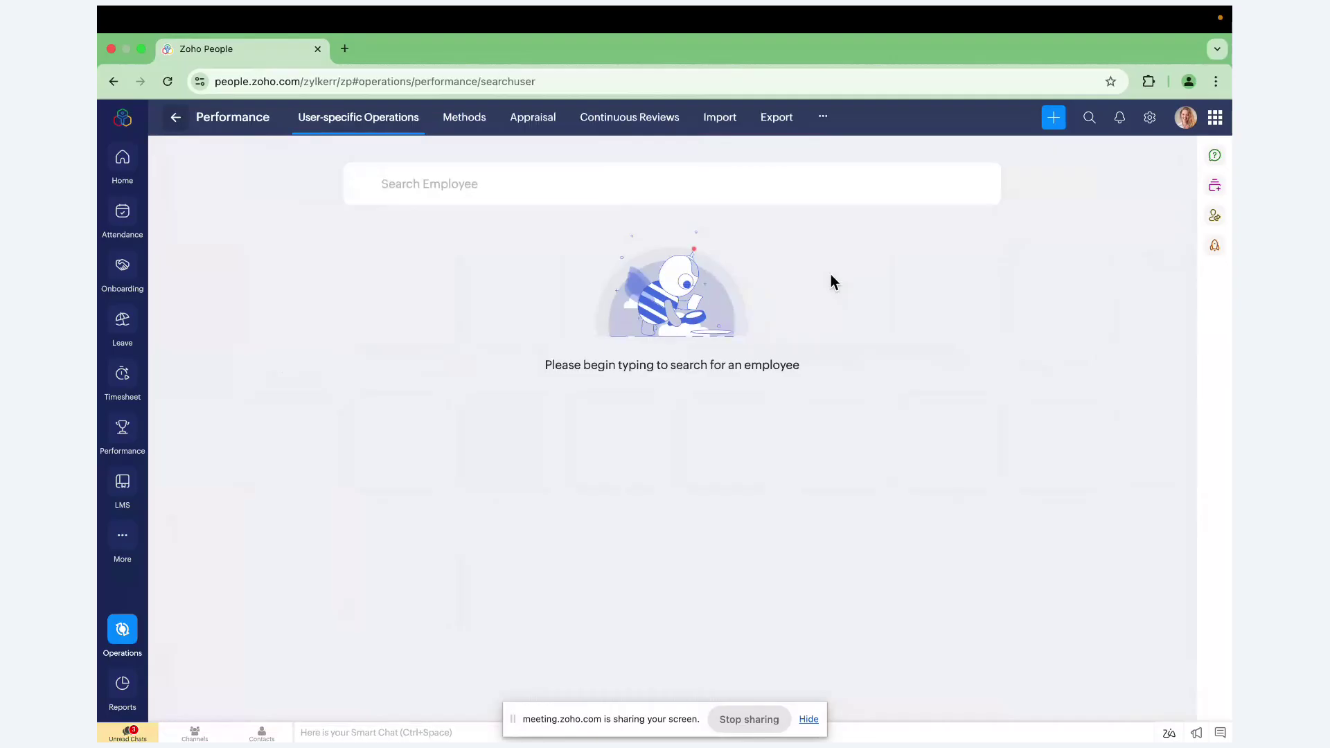
left_click(464, 127)
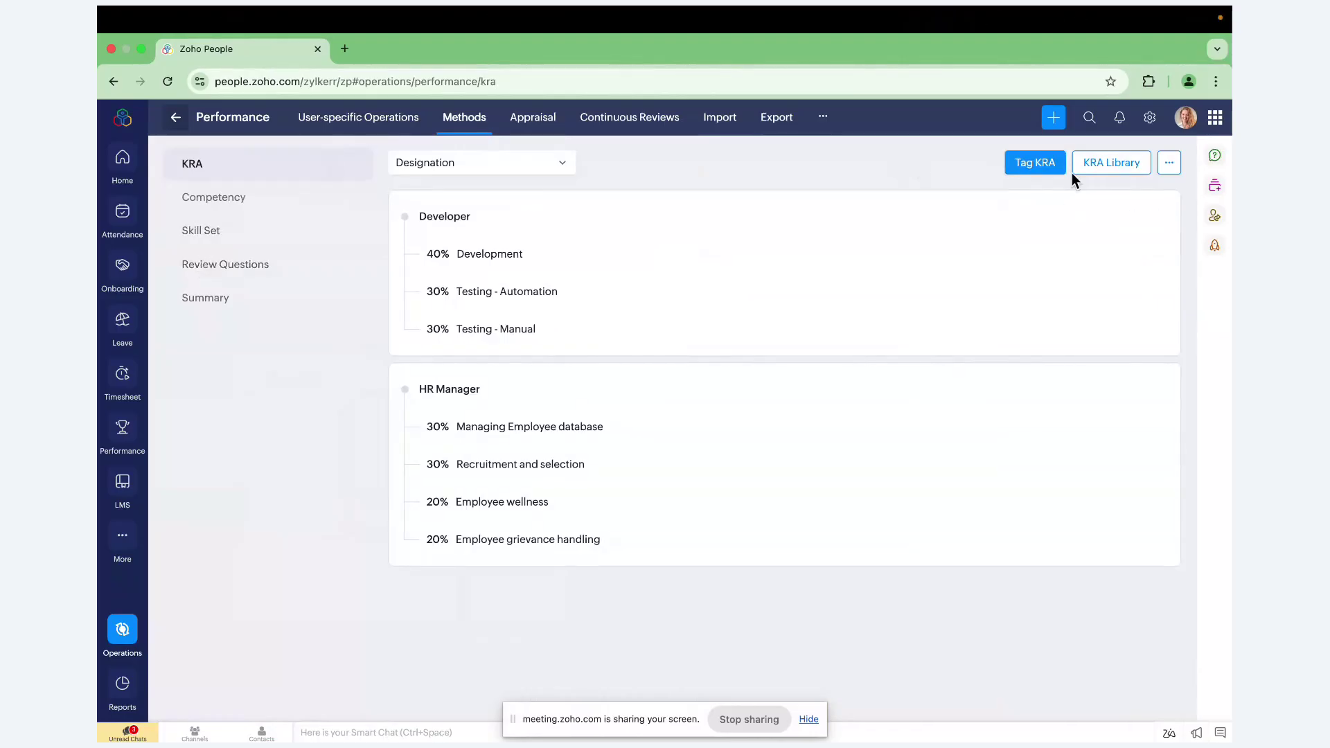
left_click(1101, 163)
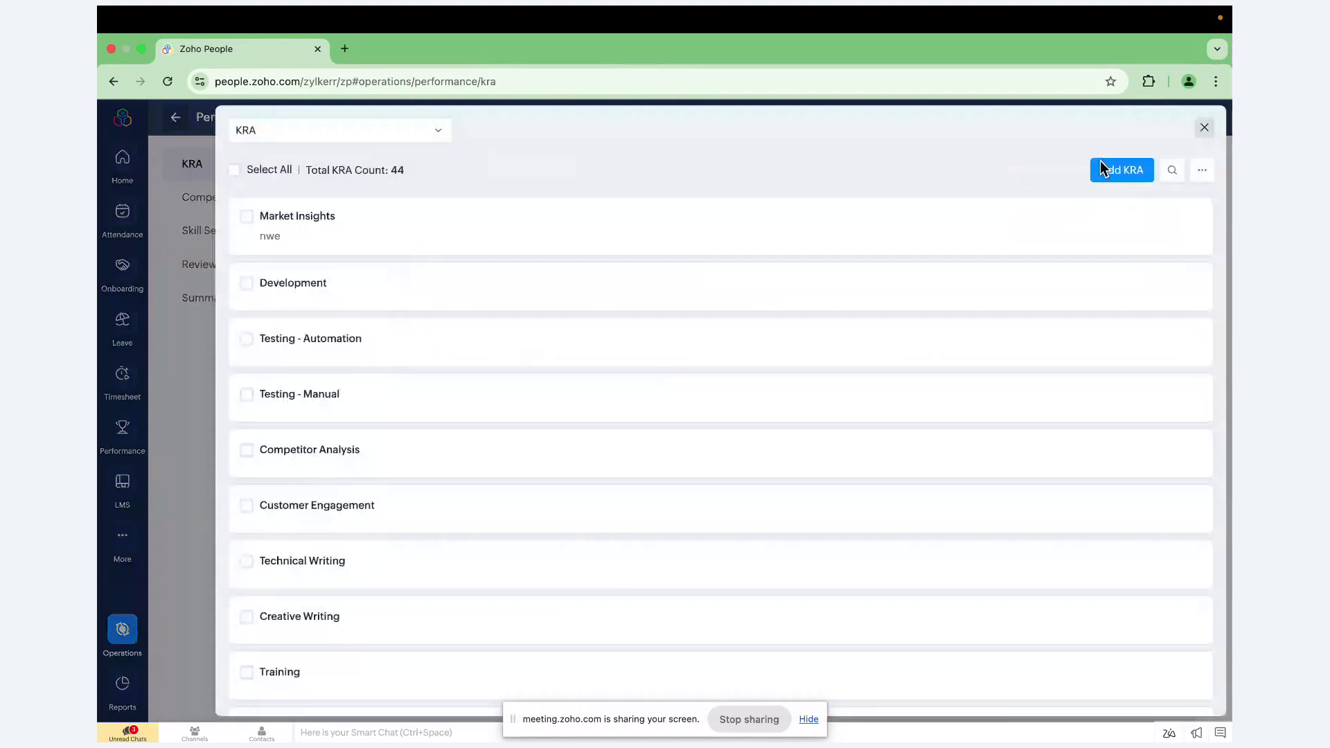
scroll(613, 392, "down", 5)
scroll(621, 377, "up", 5)
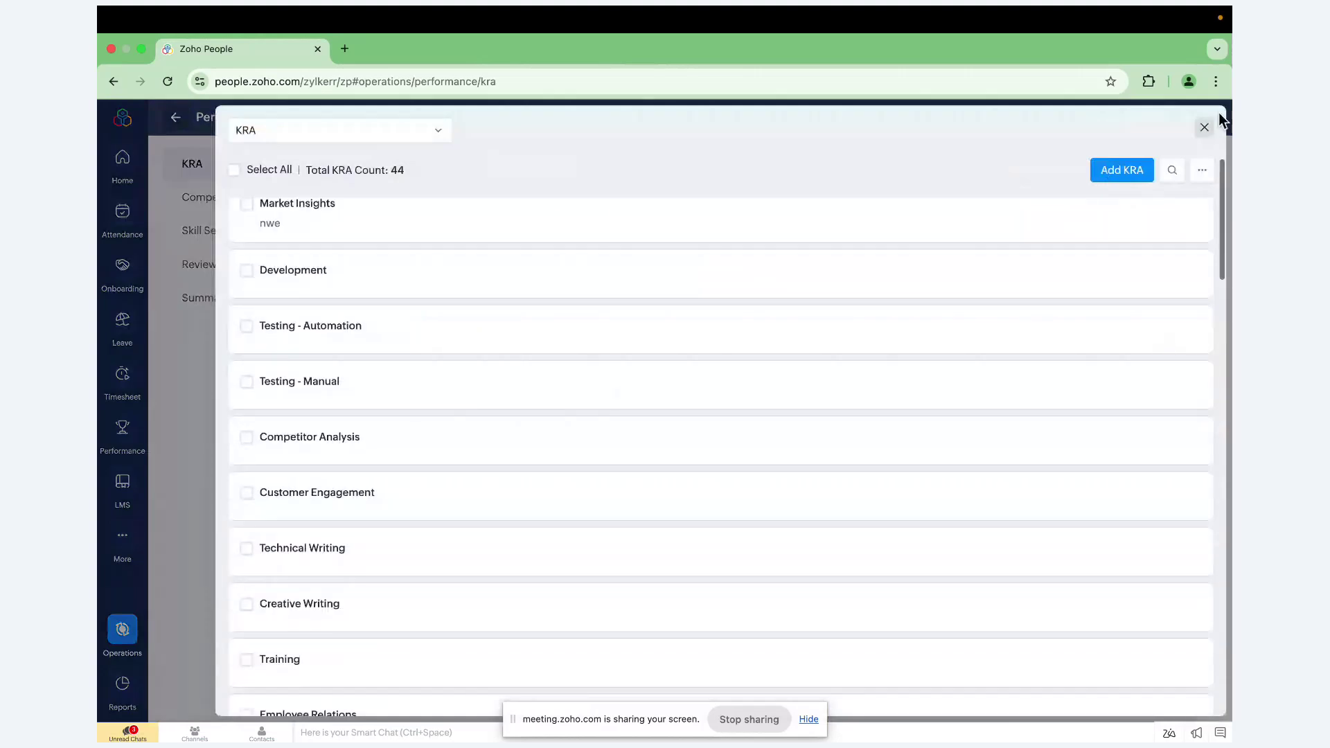
left_click(1204, 127)
left_click(204, 298)
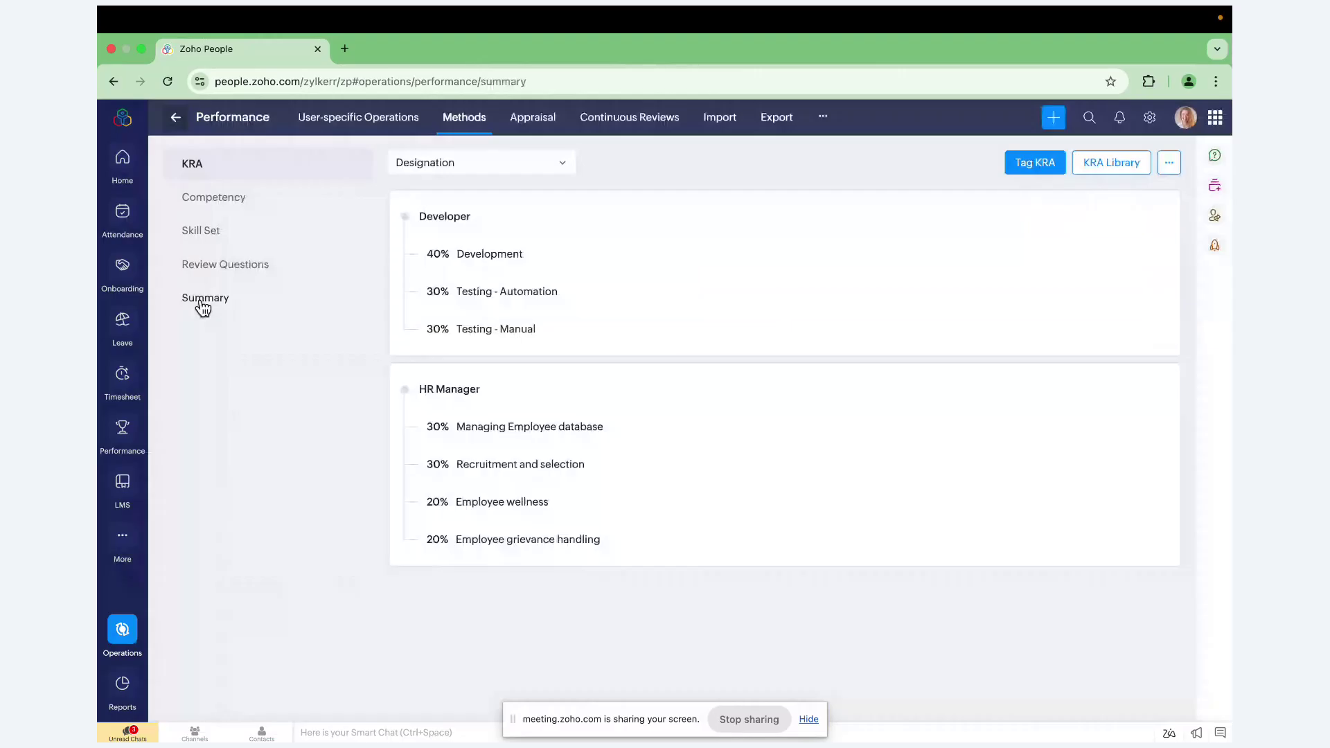
- View the appraisee list of End of the year appraisal 2024, and the Salary Hike Cycle and Review Extension pages
left_click(538, 123)
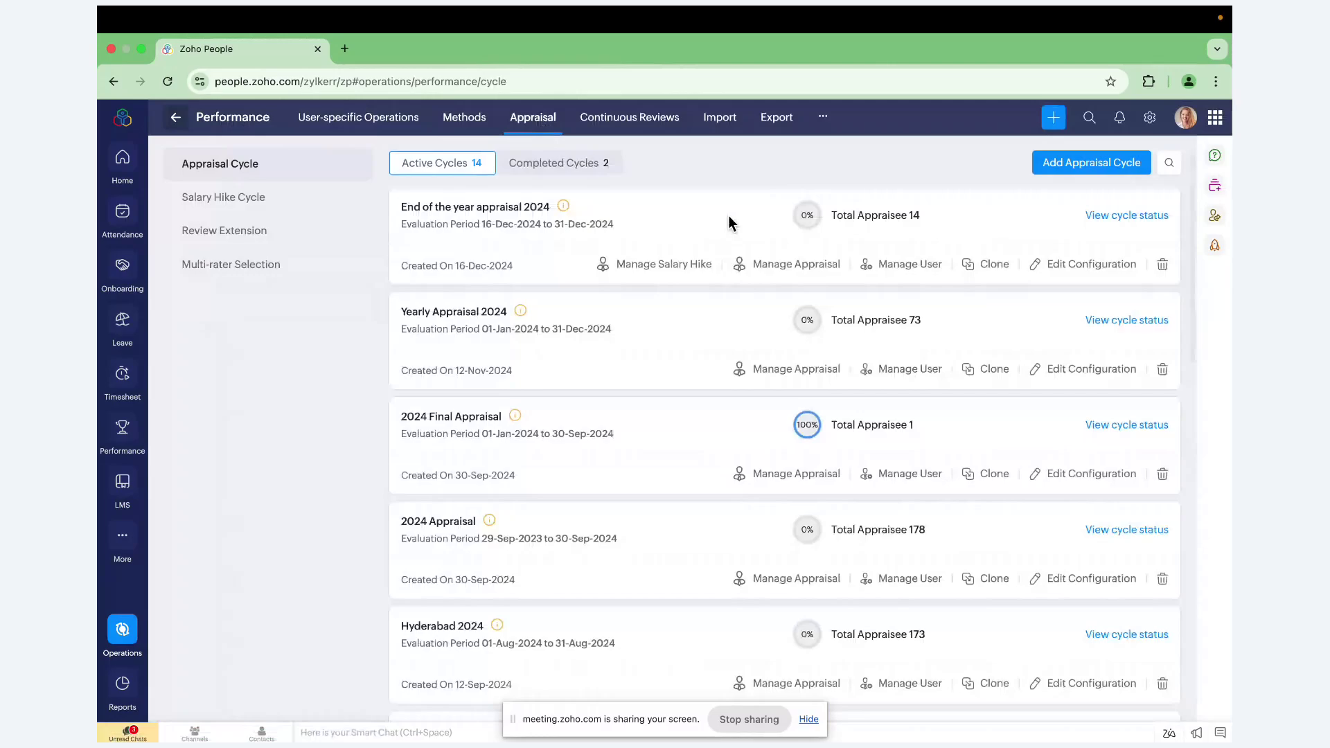
left_click(751, 265)
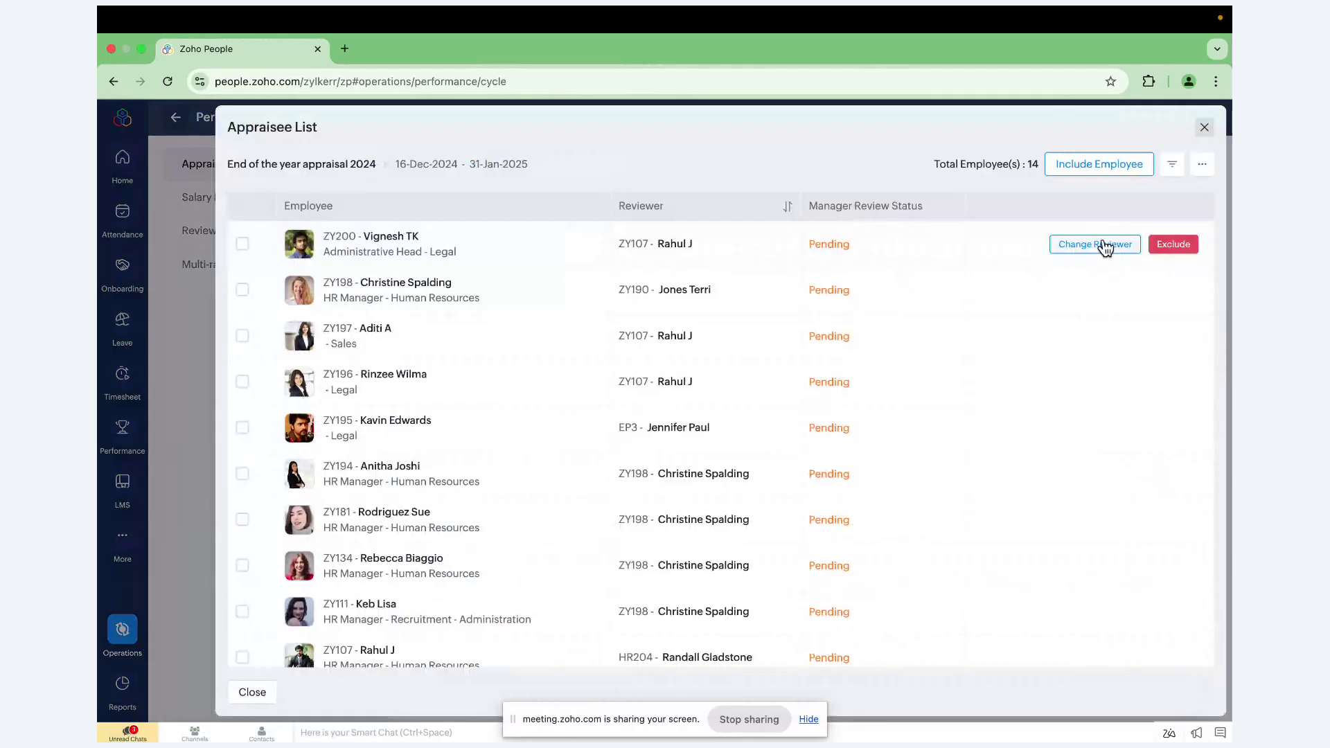
left_click(1208, 127)
left_click(243, 197)
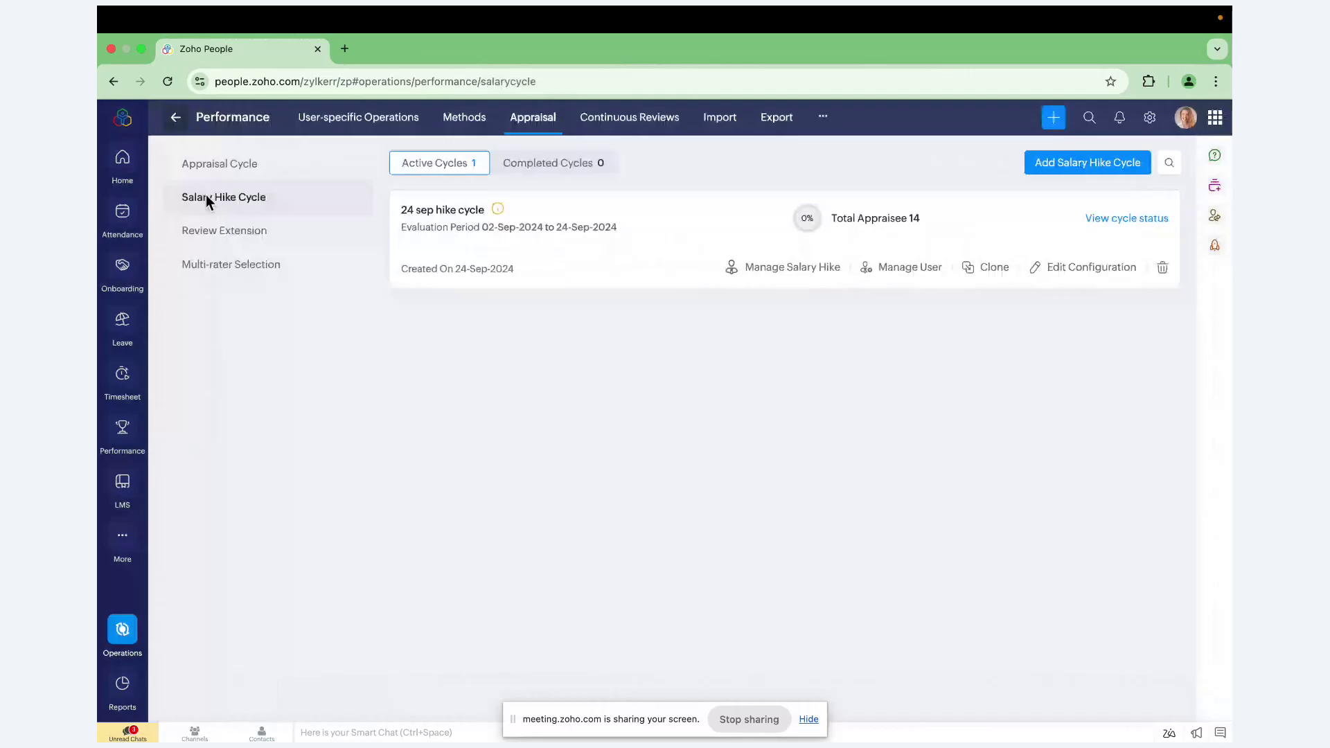
left_click(207, 234)
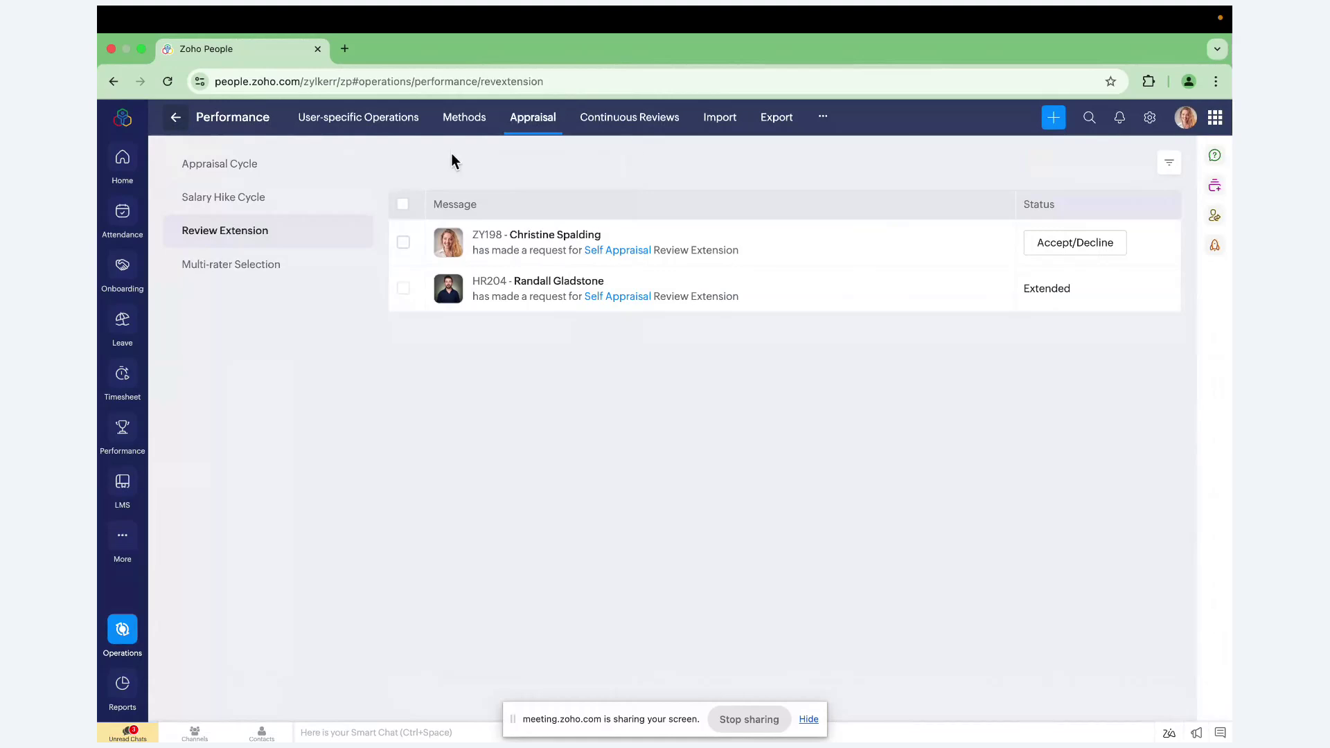
- Find the Information Technology employee in the Performance User-specific Operations and view the employee's KRA, Competency and Feedback
left_click(344, 123)
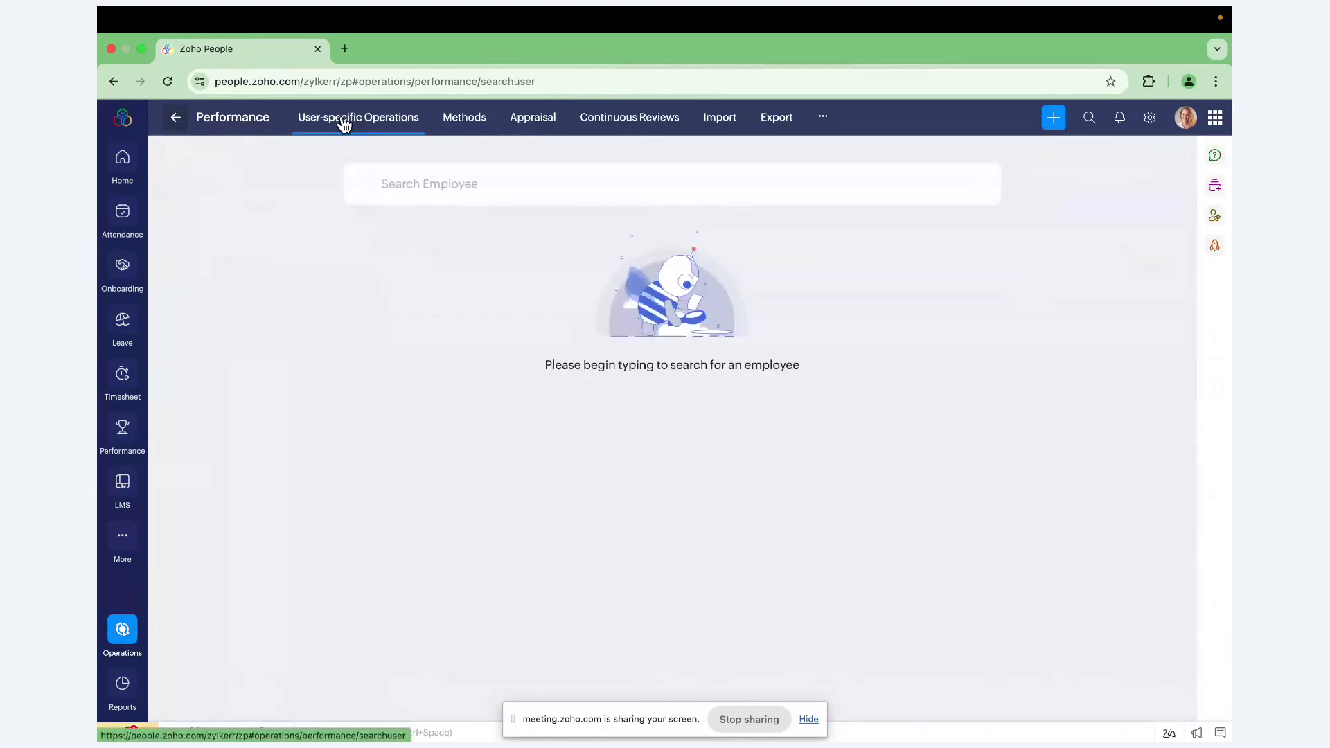
left_click(395, 181)
left_click(461, 234)
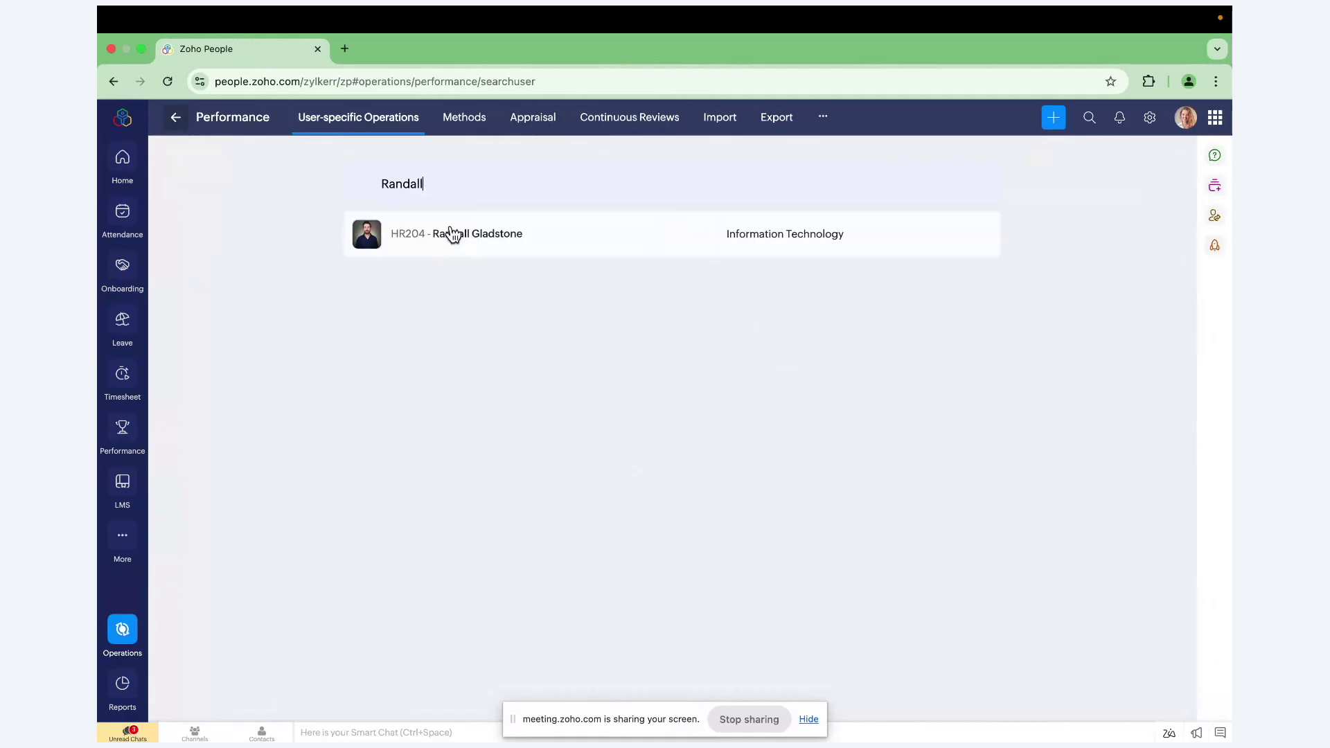
left_click(452, 234)
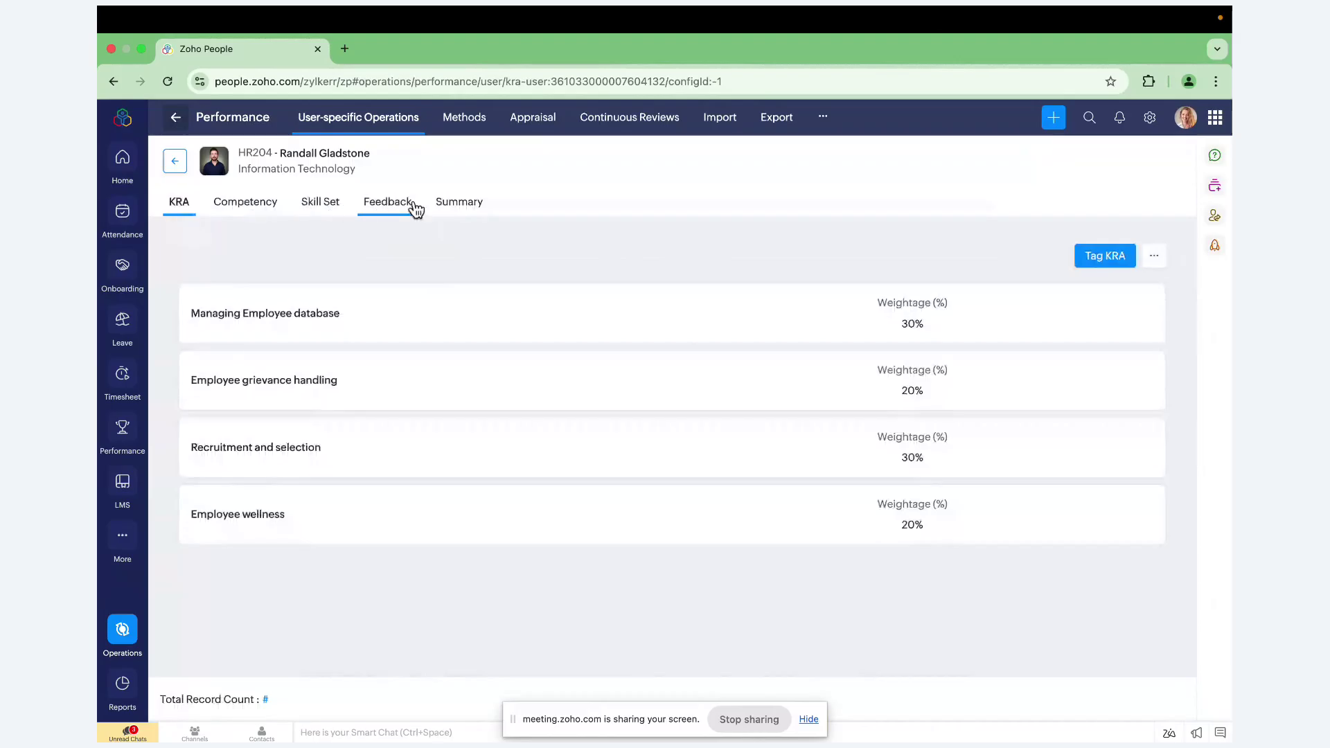
left_click(255, 207)
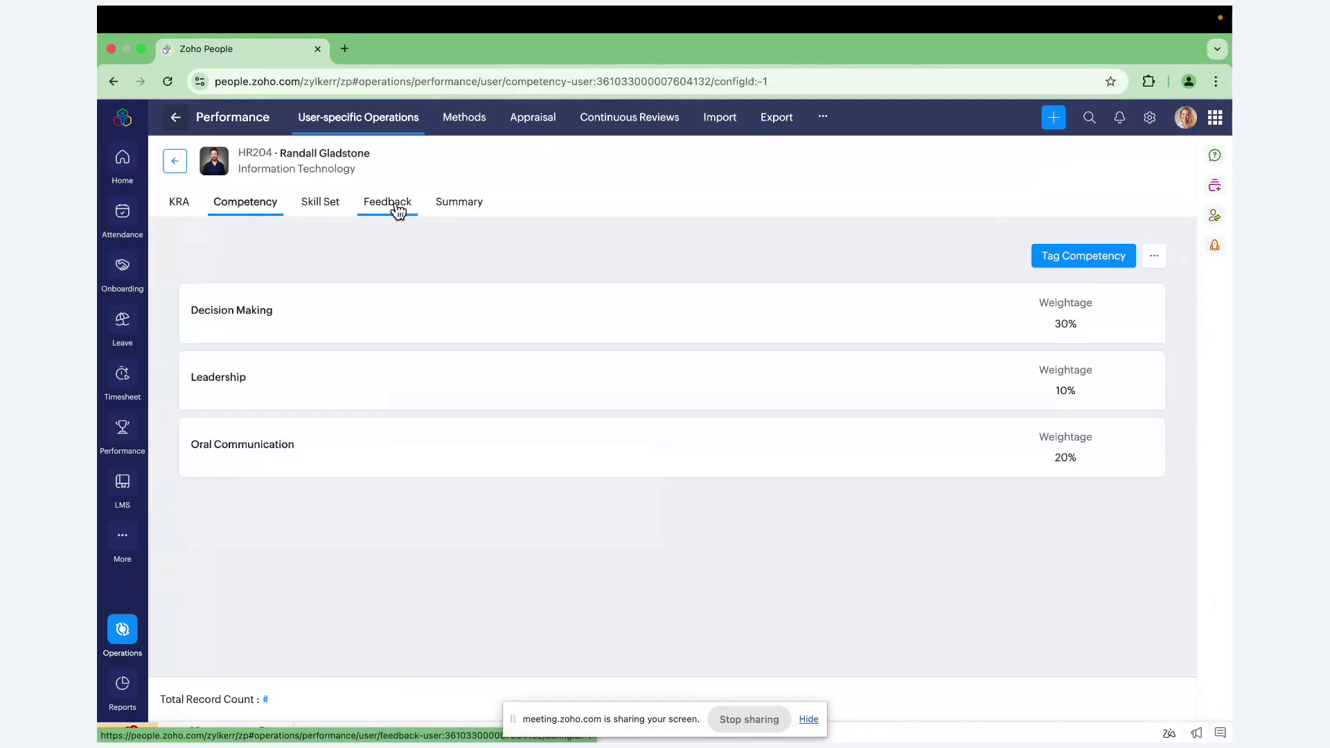
left_click(397, 208)
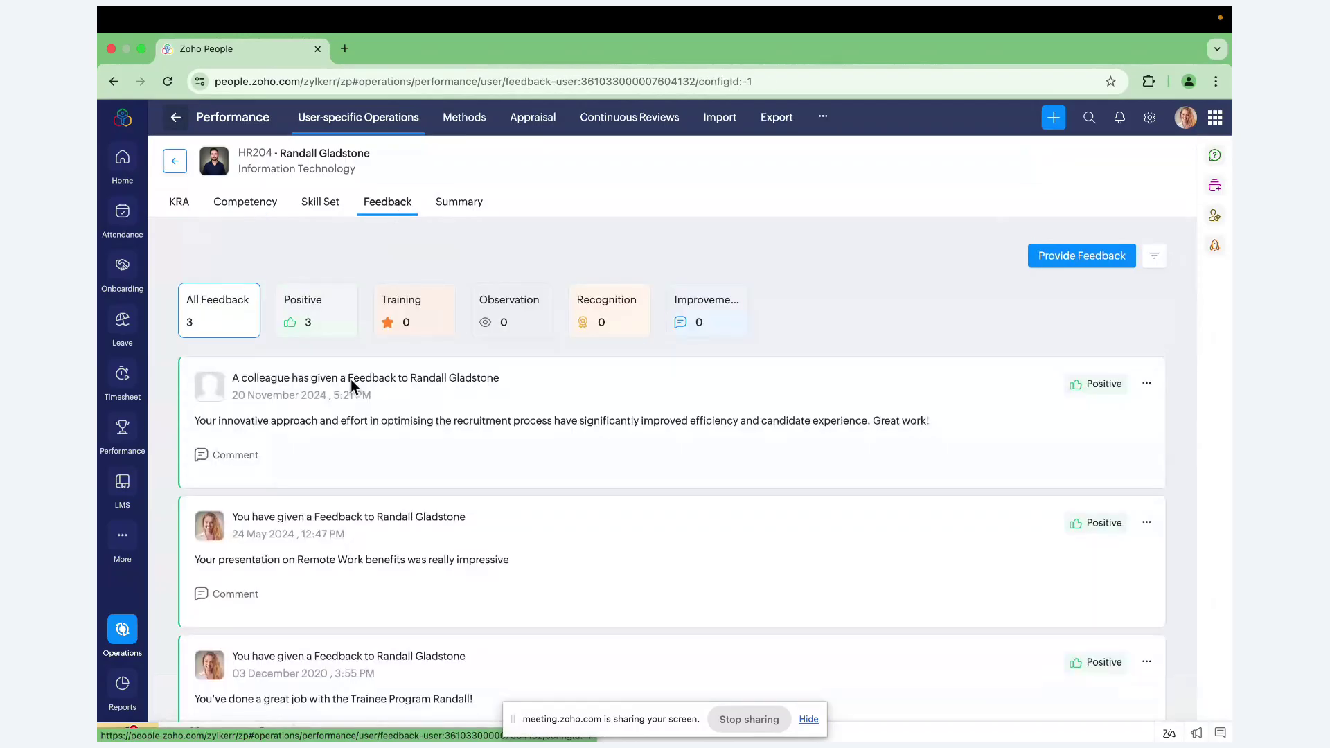
scroll(334, 414, "down", 2)
scroll(336, 415, "up", 1)
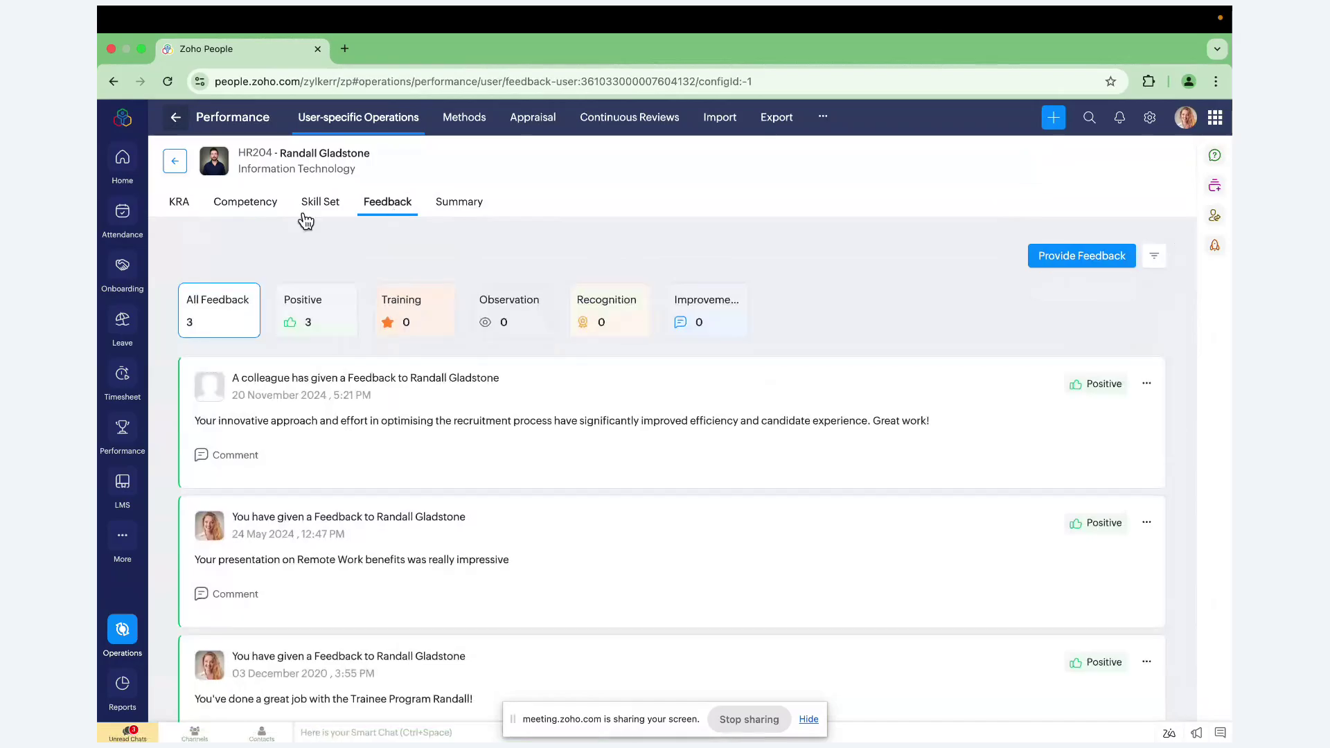
- Return to the Operations overview and open the Employee Engagement metrics
left_click(176, 166)
left_click(175, 117)
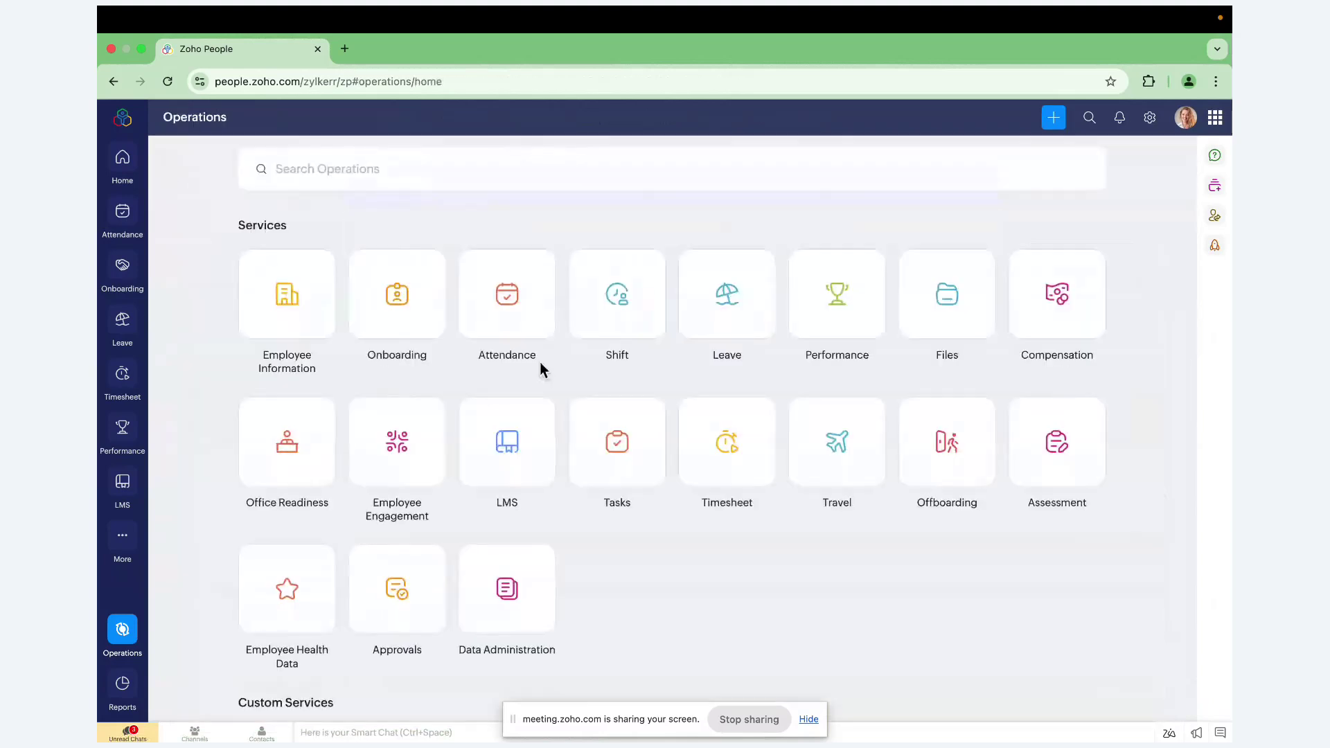
left_click(399, 441)
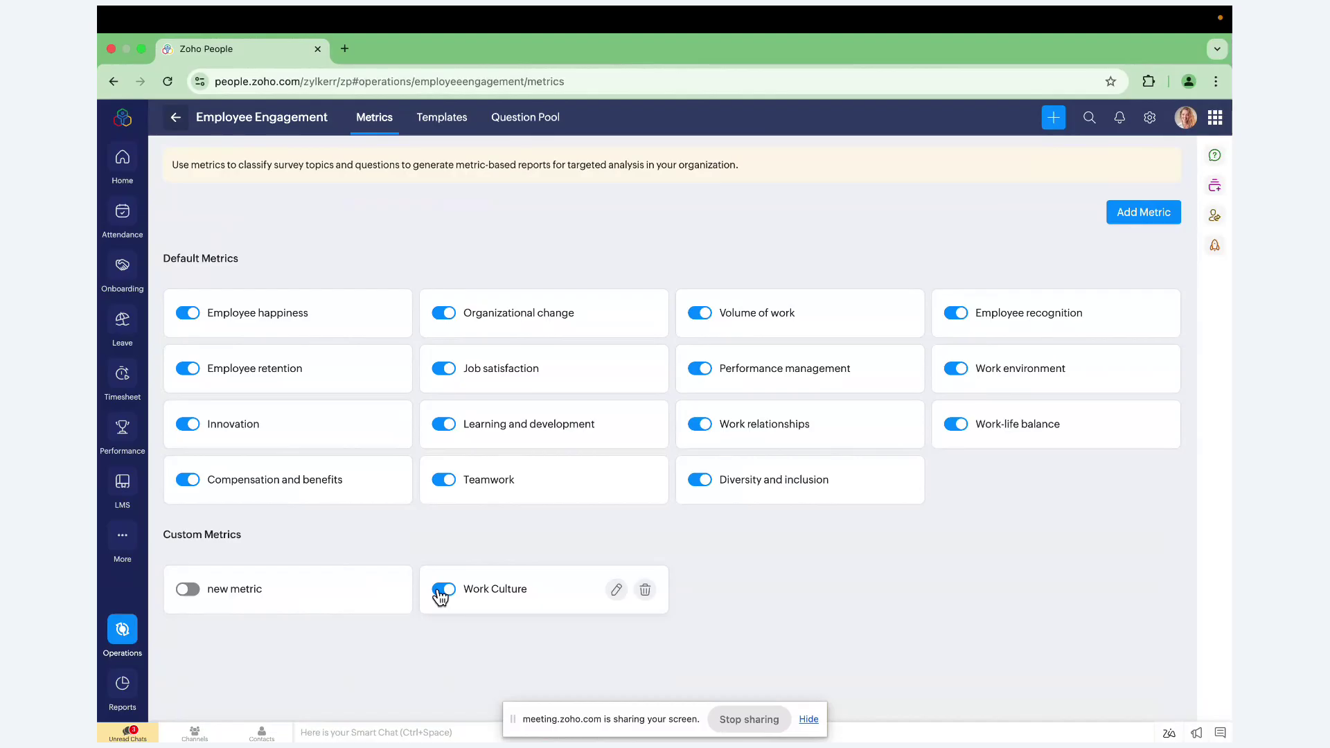
- View the Employee Engagement survey templates and look at the Add Template form, closing it without adding one
left_click(444, 122)
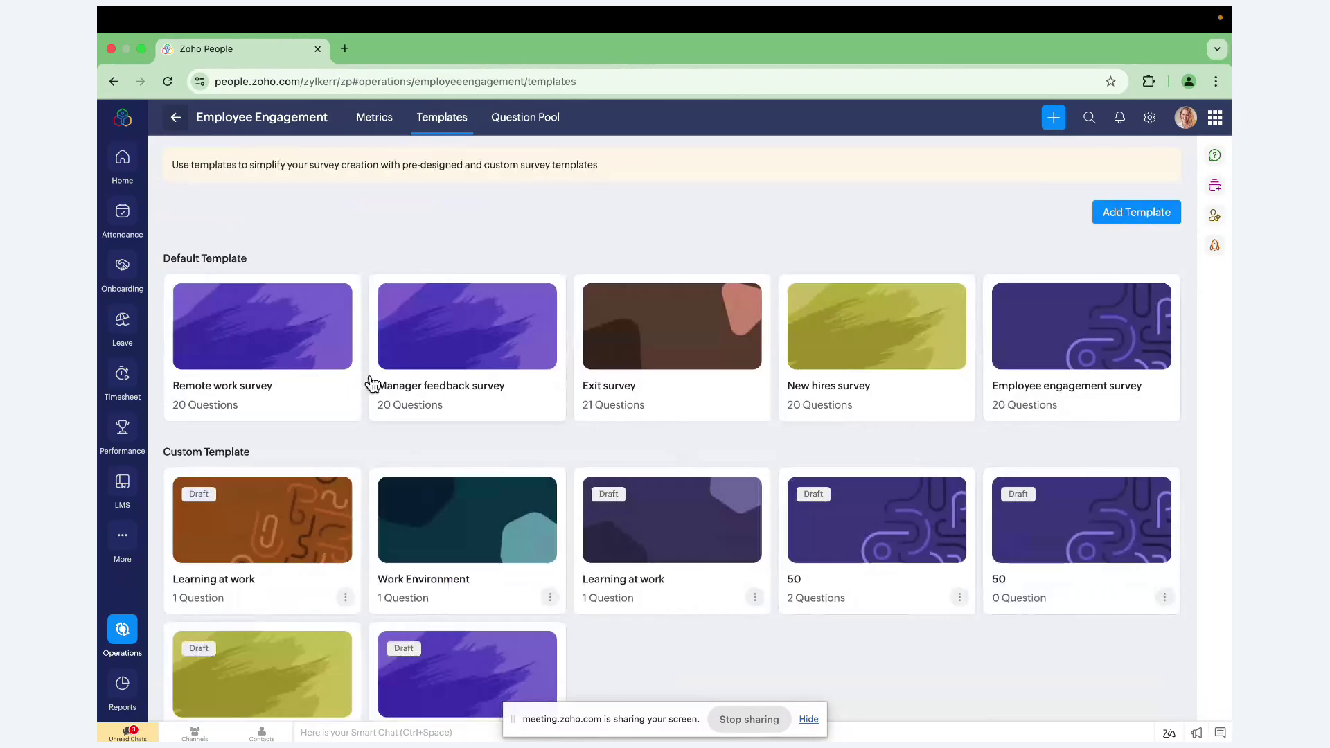
left_click(1134, 210)
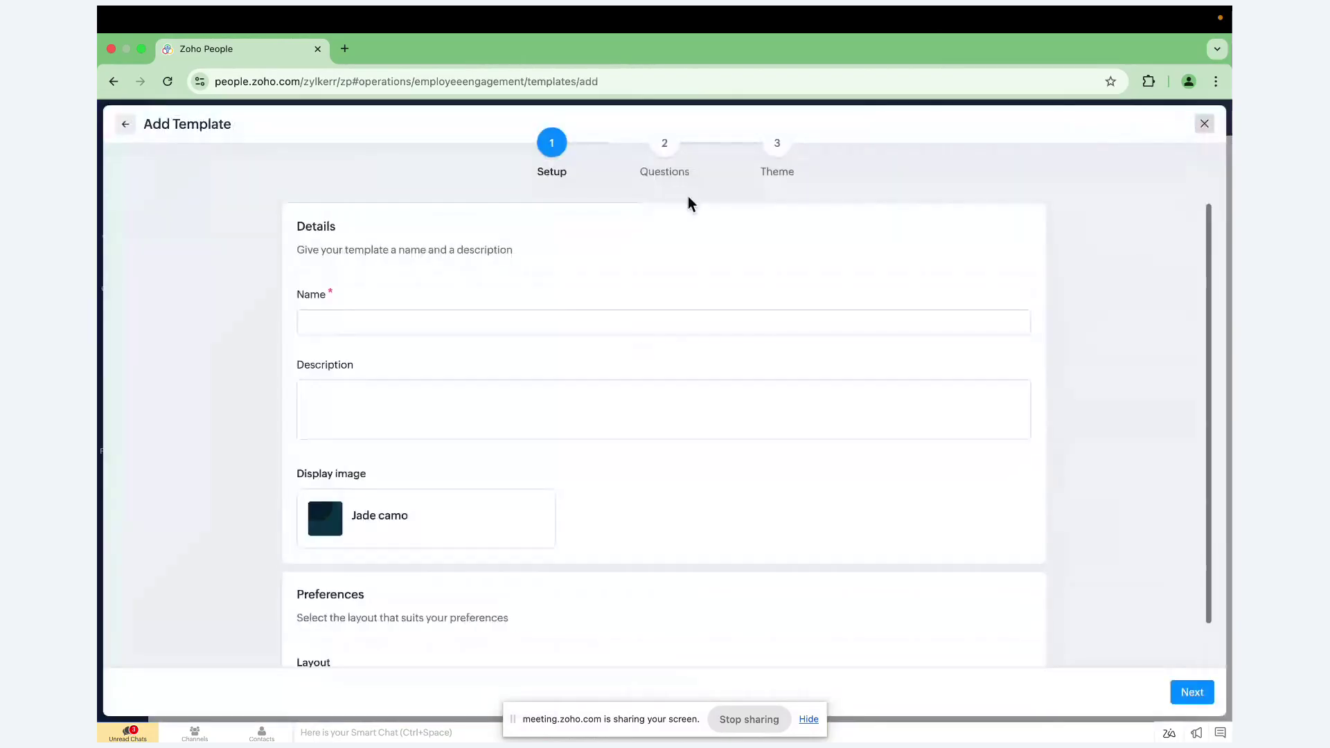
left_click(1205, 125)
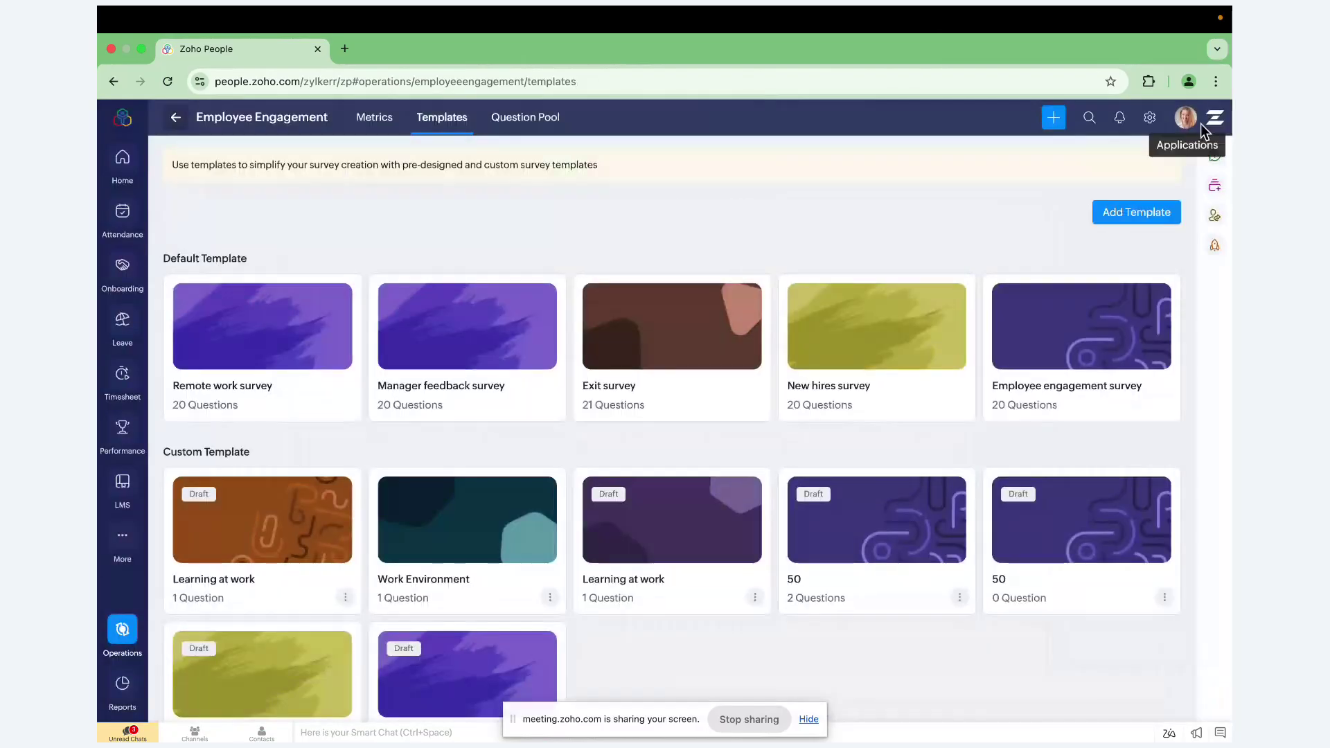
- Browse the survey questions and their types in the Employee Engagement Question Pool
left_click(536, 124)
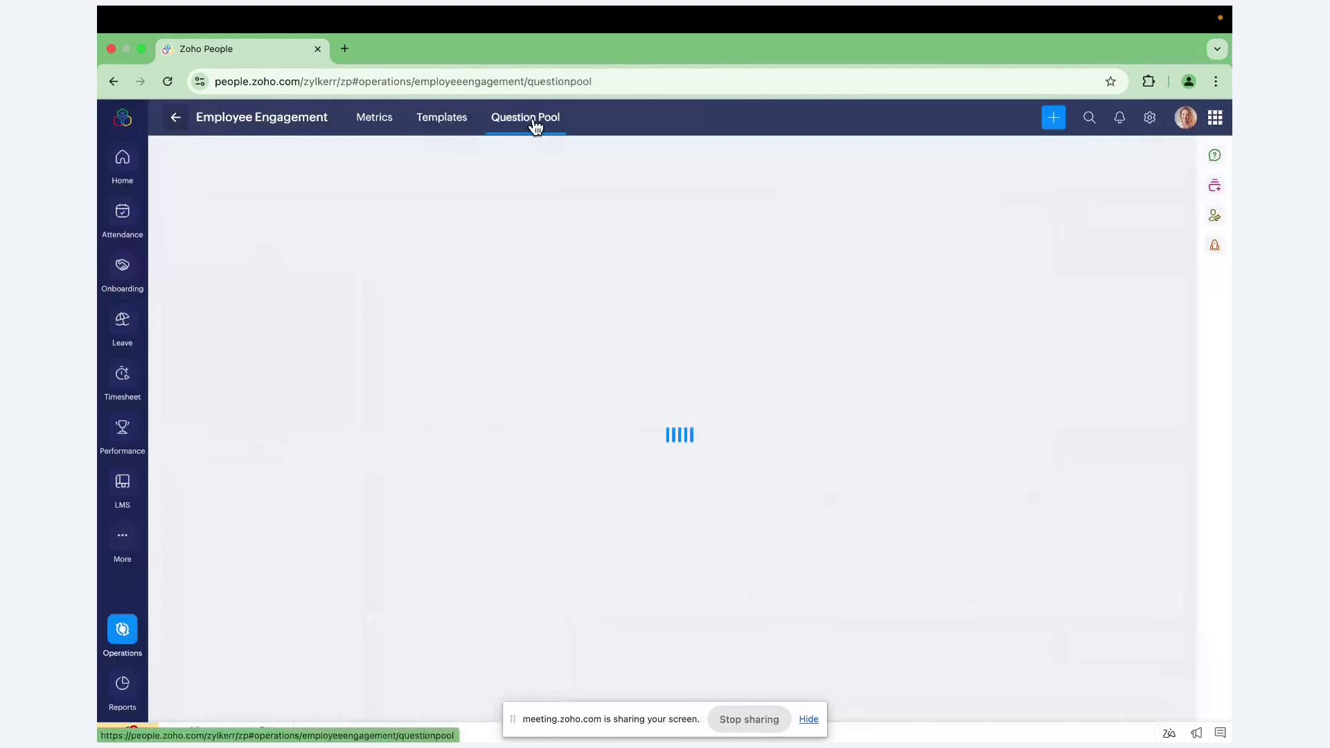
scroll(528, 424, "down", 10)
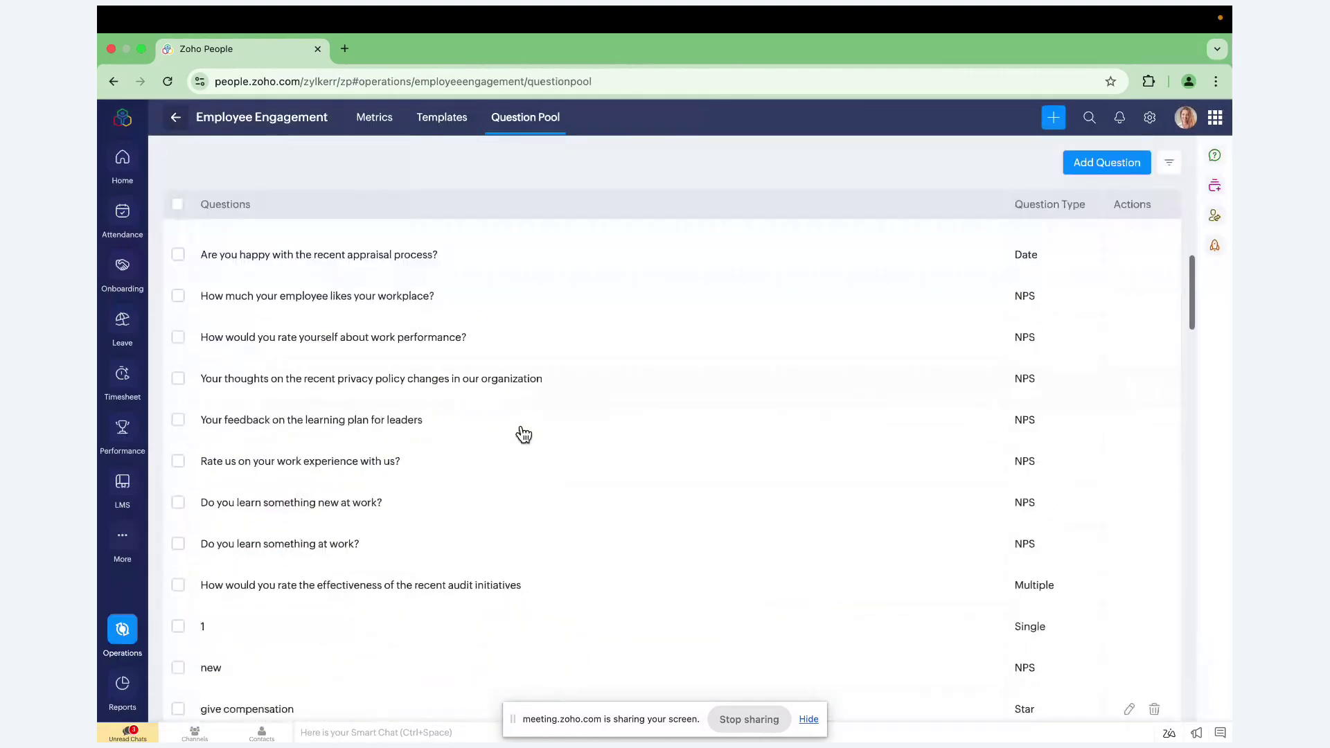
scroll(524, 434, "up", 2)
scroll(523, 434, "down", 10)
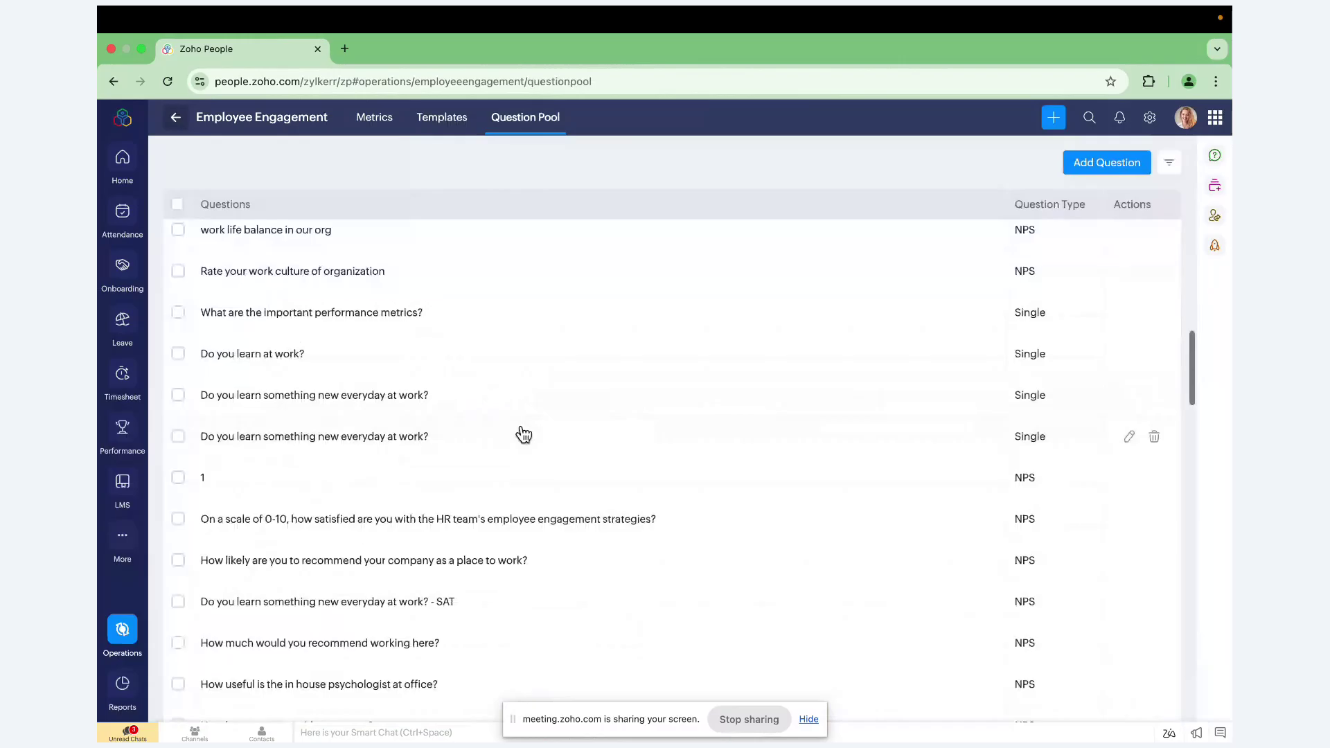
scroll(901, 291, "up", 1)
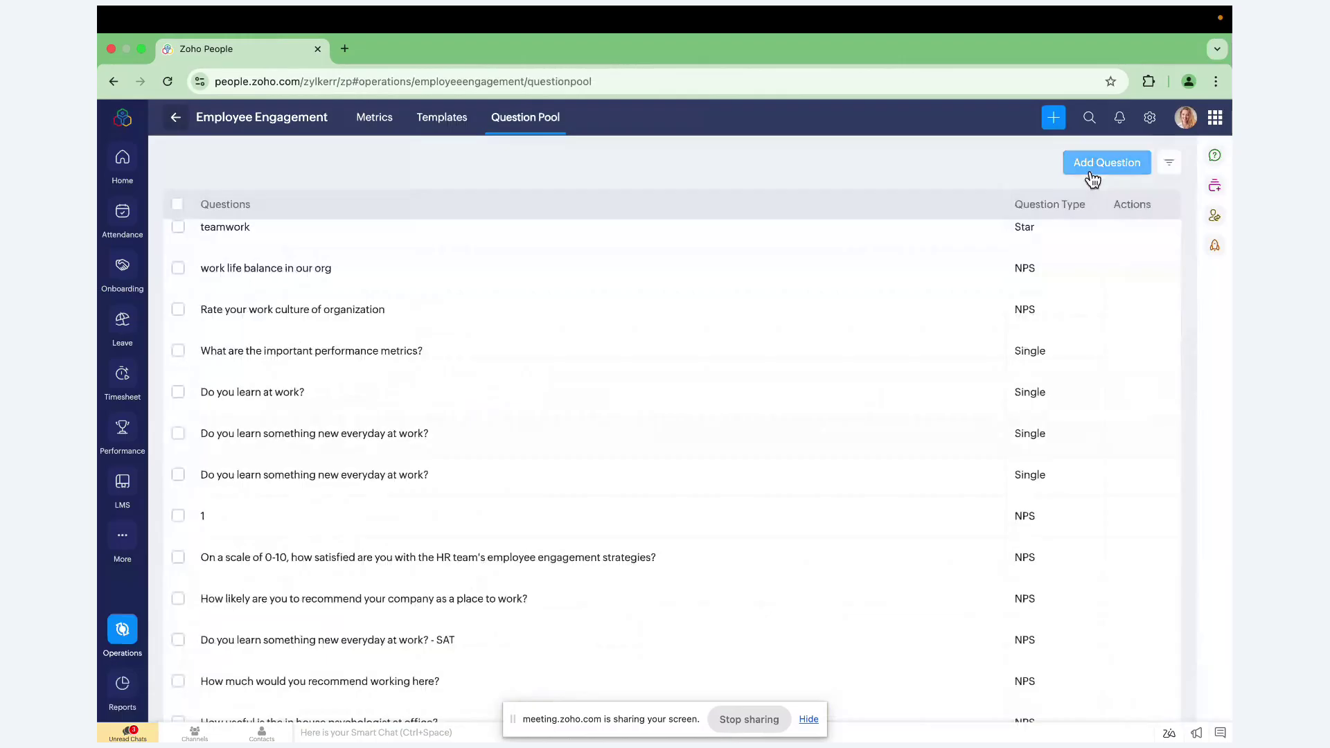
- Reopen the Employee Engagement metrics from the Operations overview, and return to the overview
left_click(177, 118)
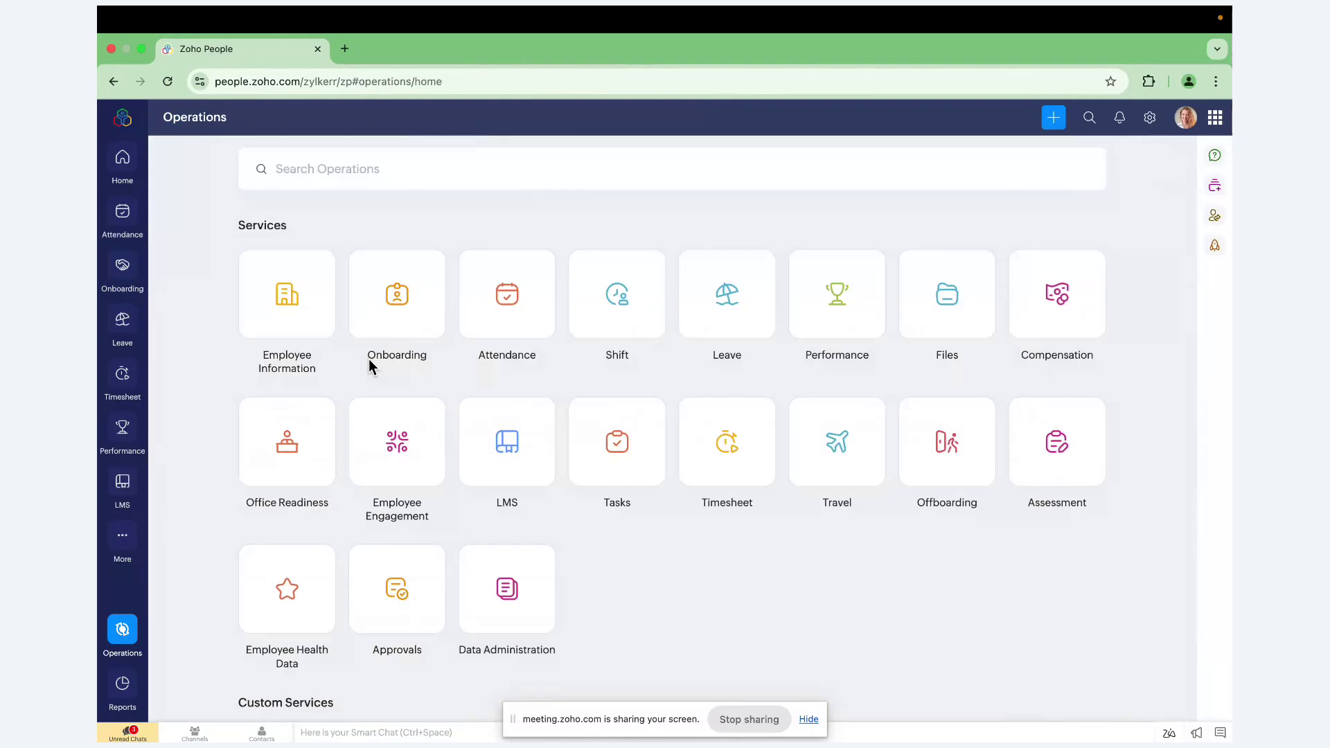
left_click(418, 449)
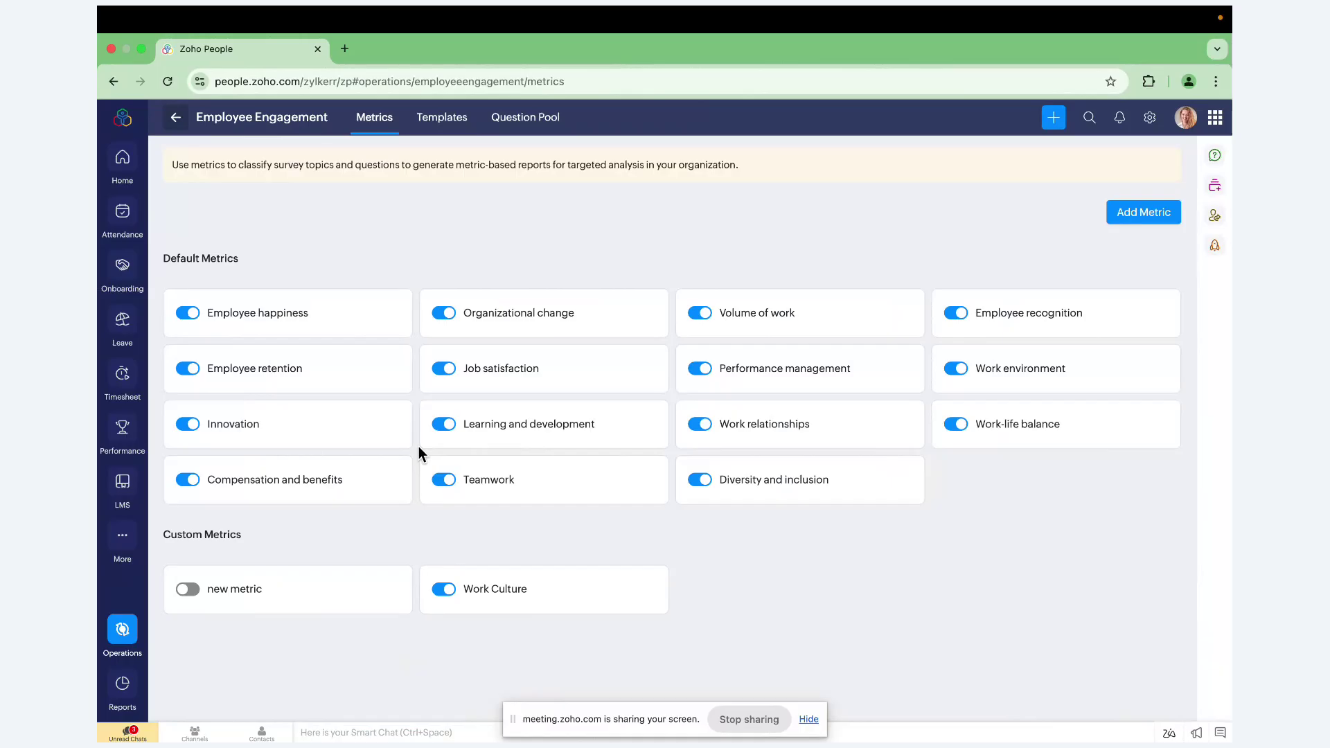
left_click(176, 128)
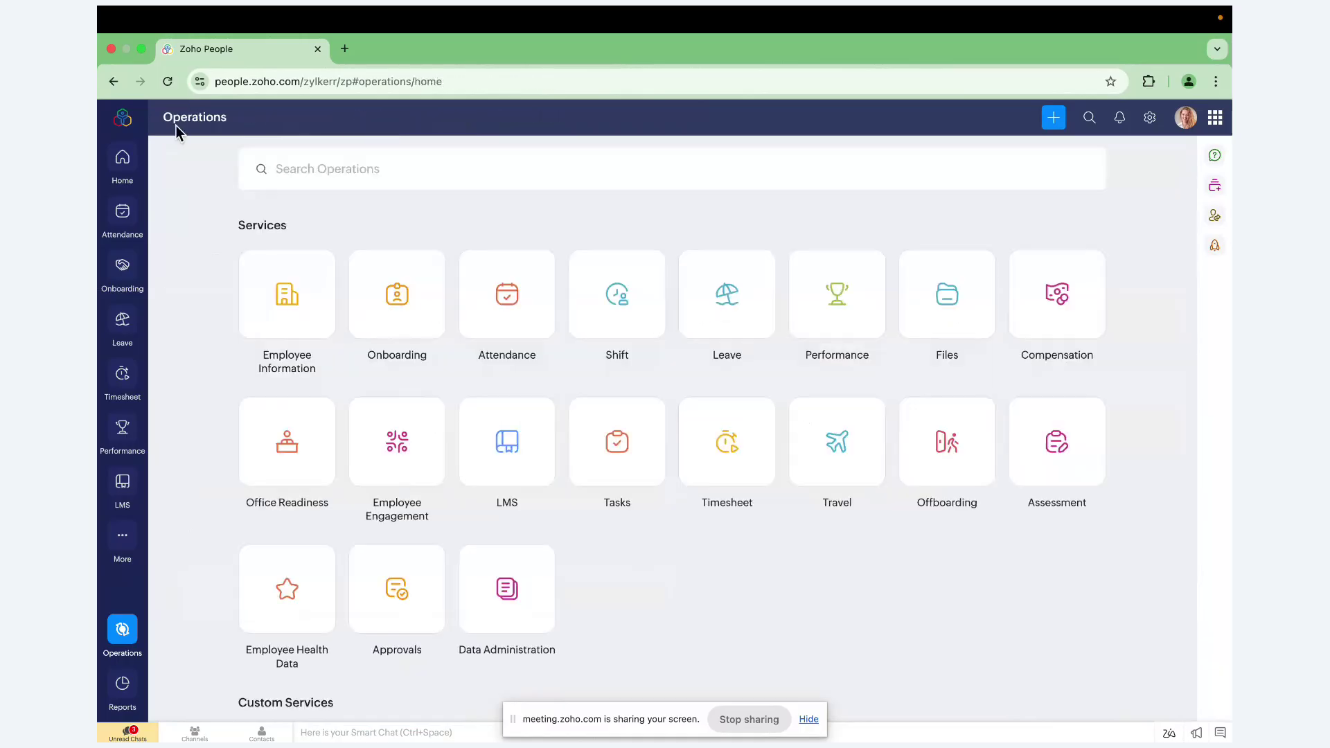
- View the home page and the Attendance, Leave and Timesheet services, and check the unread chats list
left_click(121, 157)
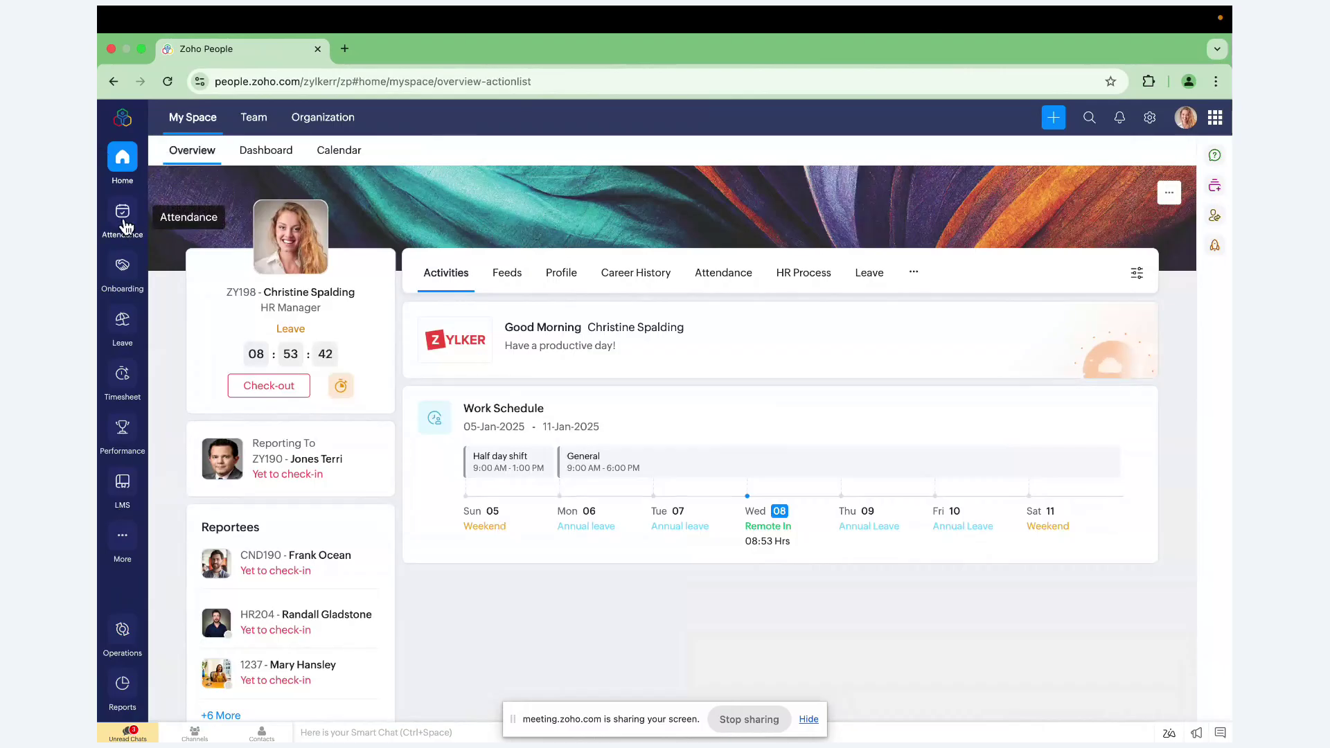
left_click(124, 223)
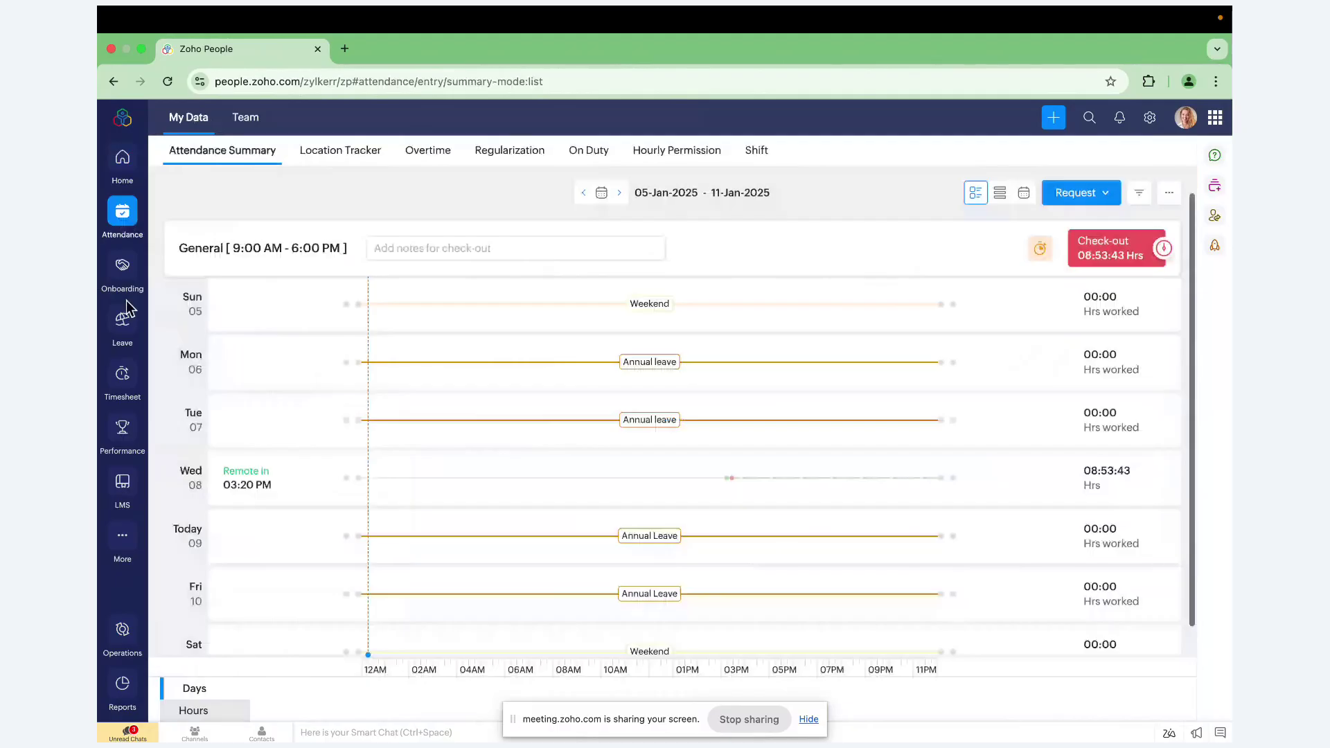
left_click(123, 344)
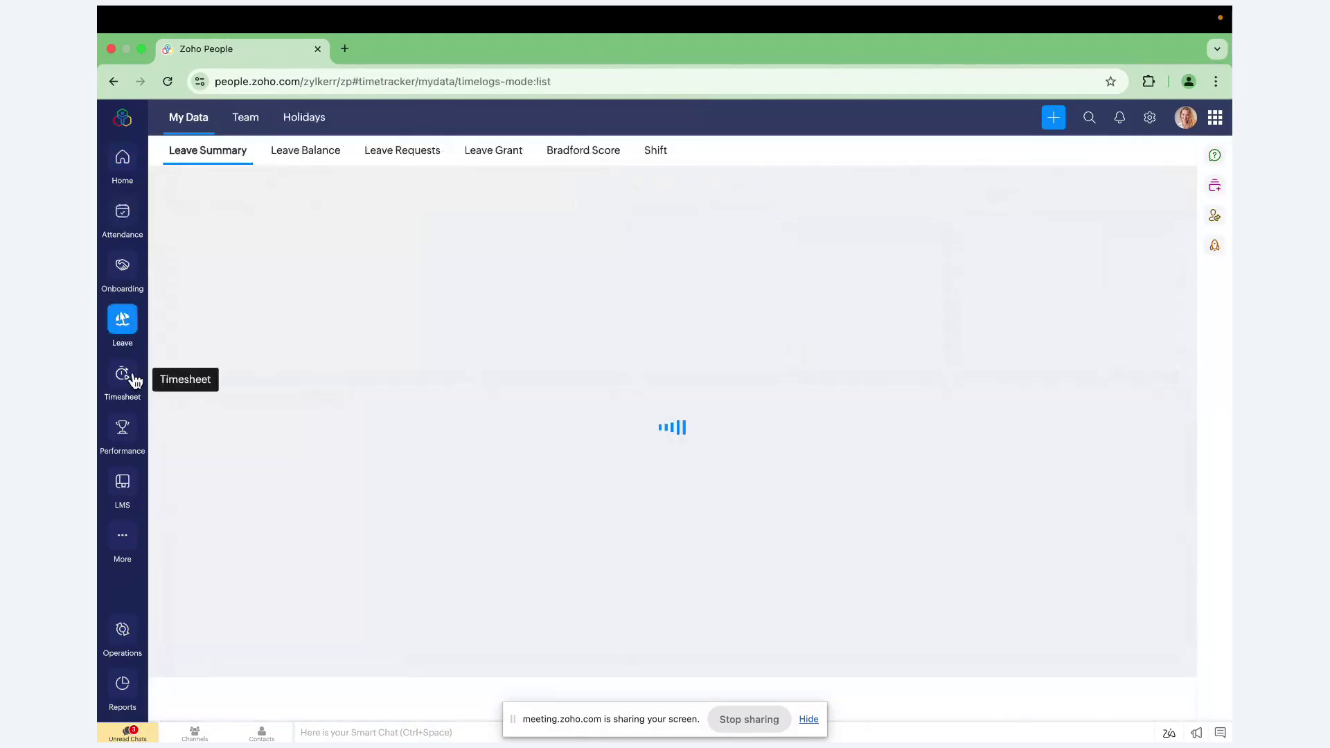
left_click(134, 378)
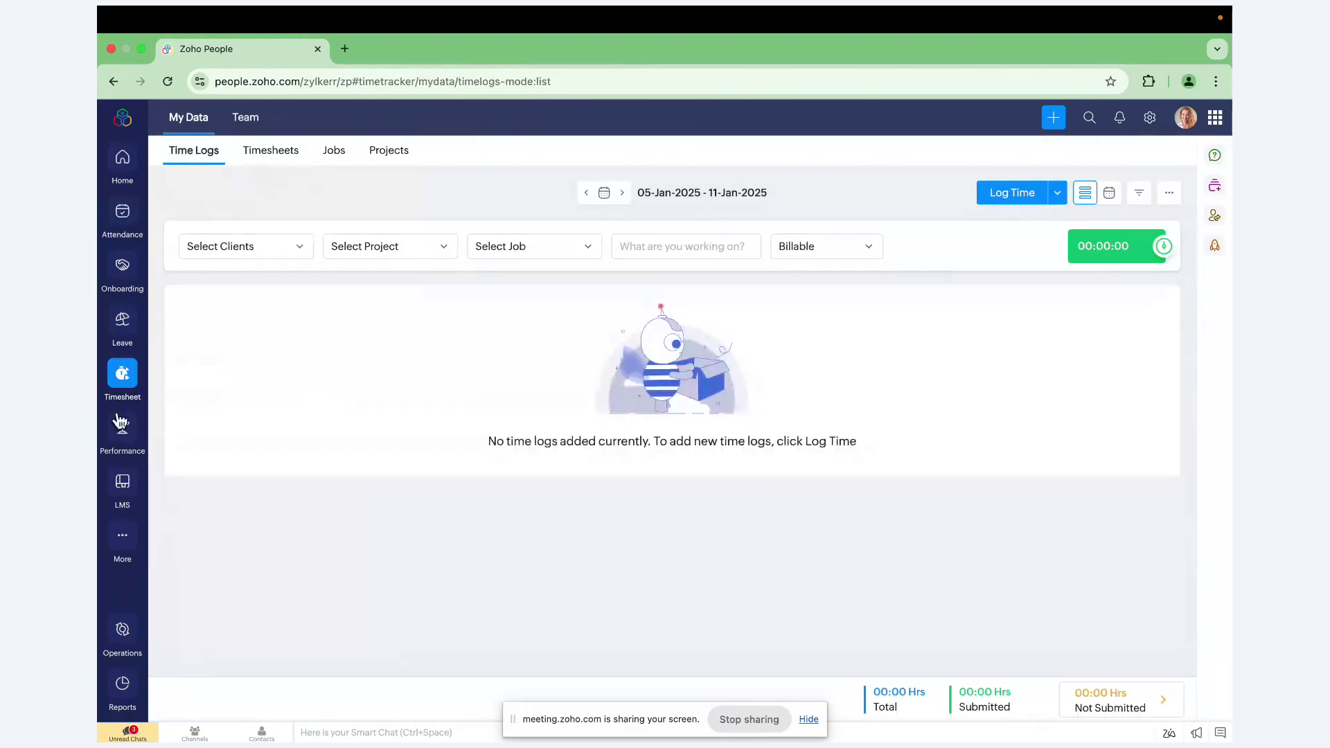
left_click(128, 733)
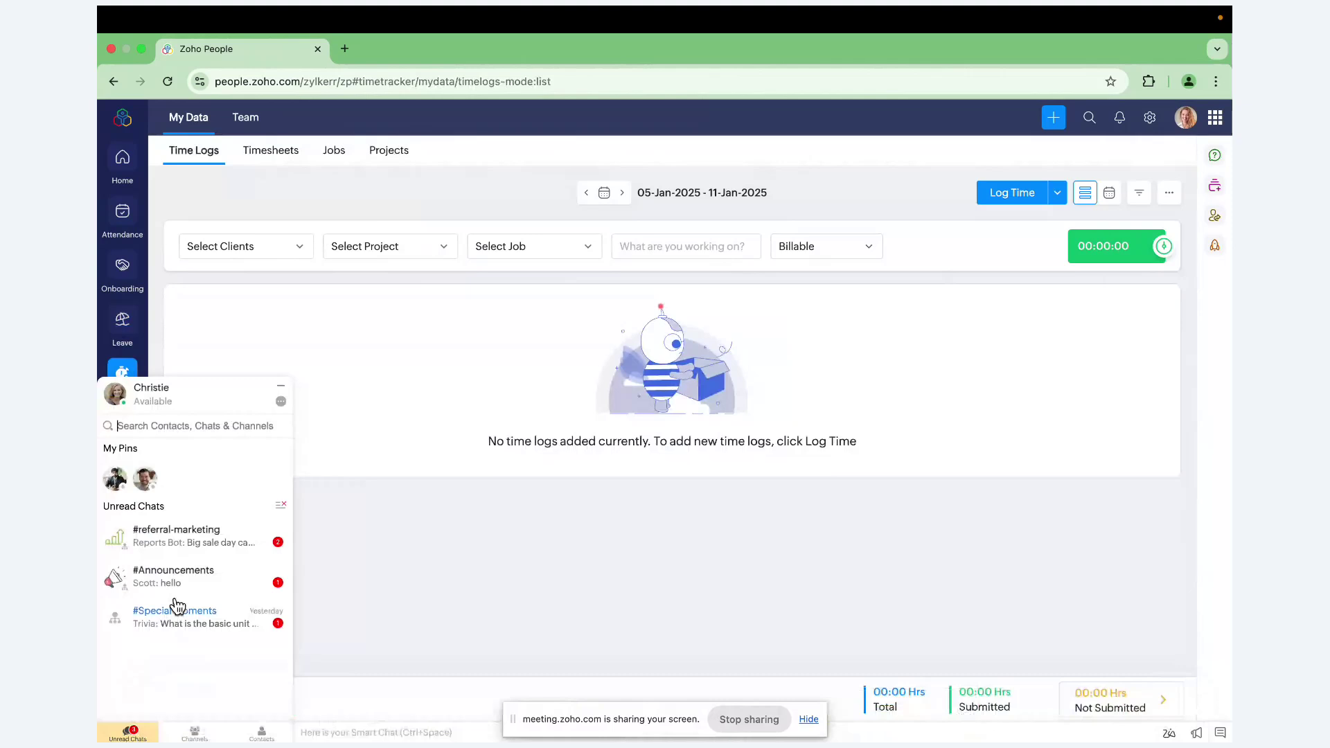
left_click(281, 388)
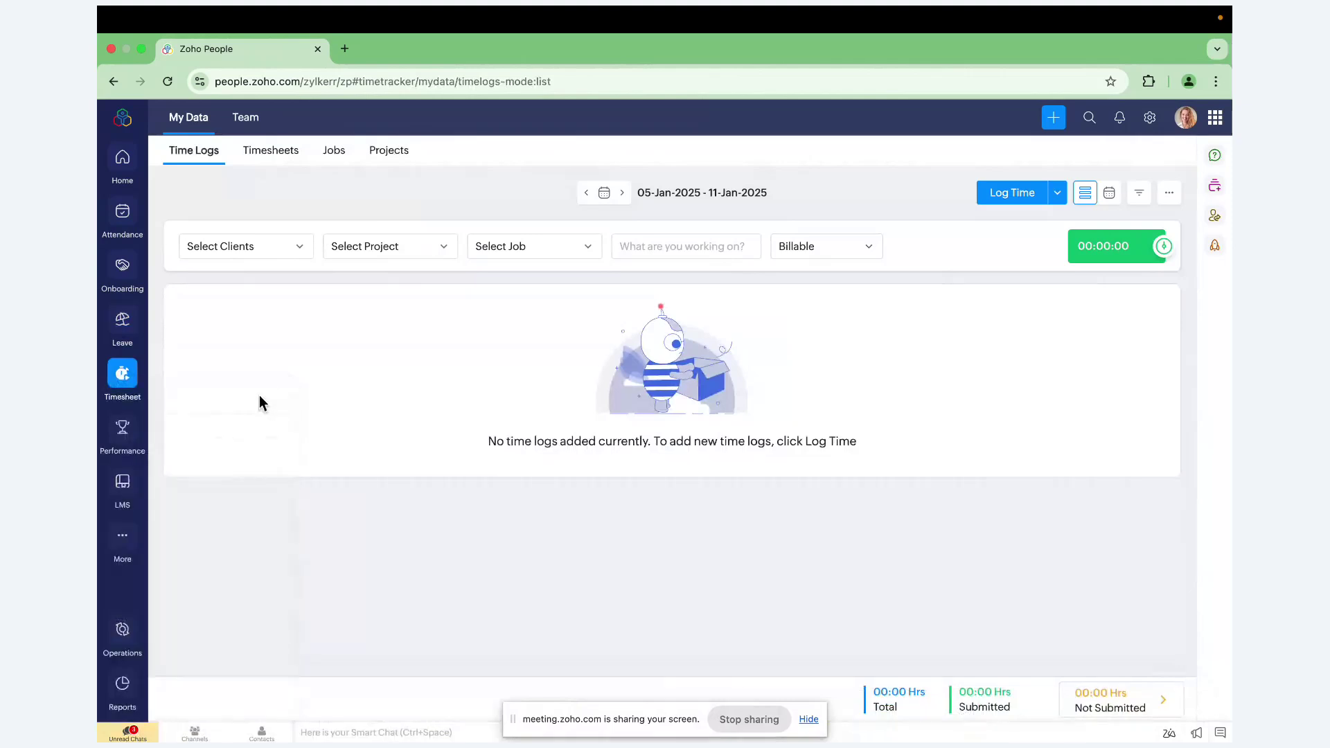
- View the KRA page in Performance and the LMS courses, and show the list of additional services
left_click(136, 431)
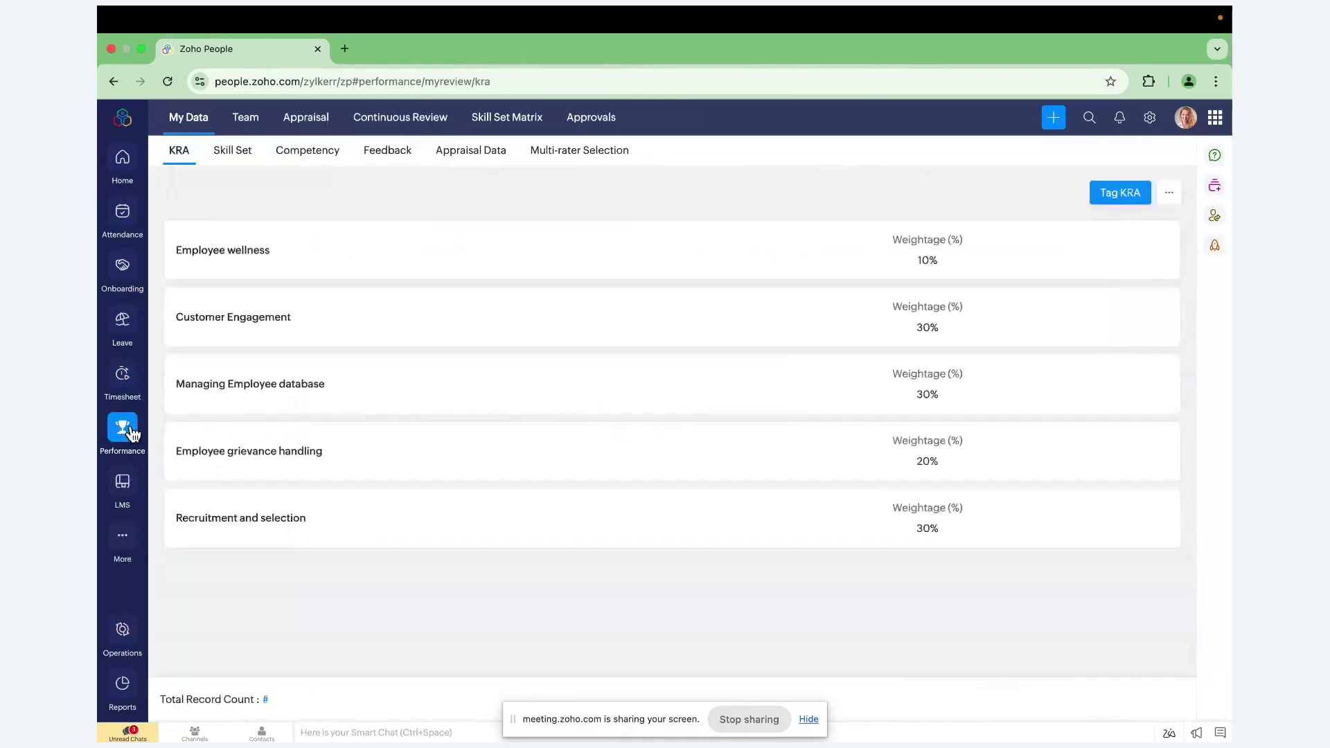
left_click(119, 492)
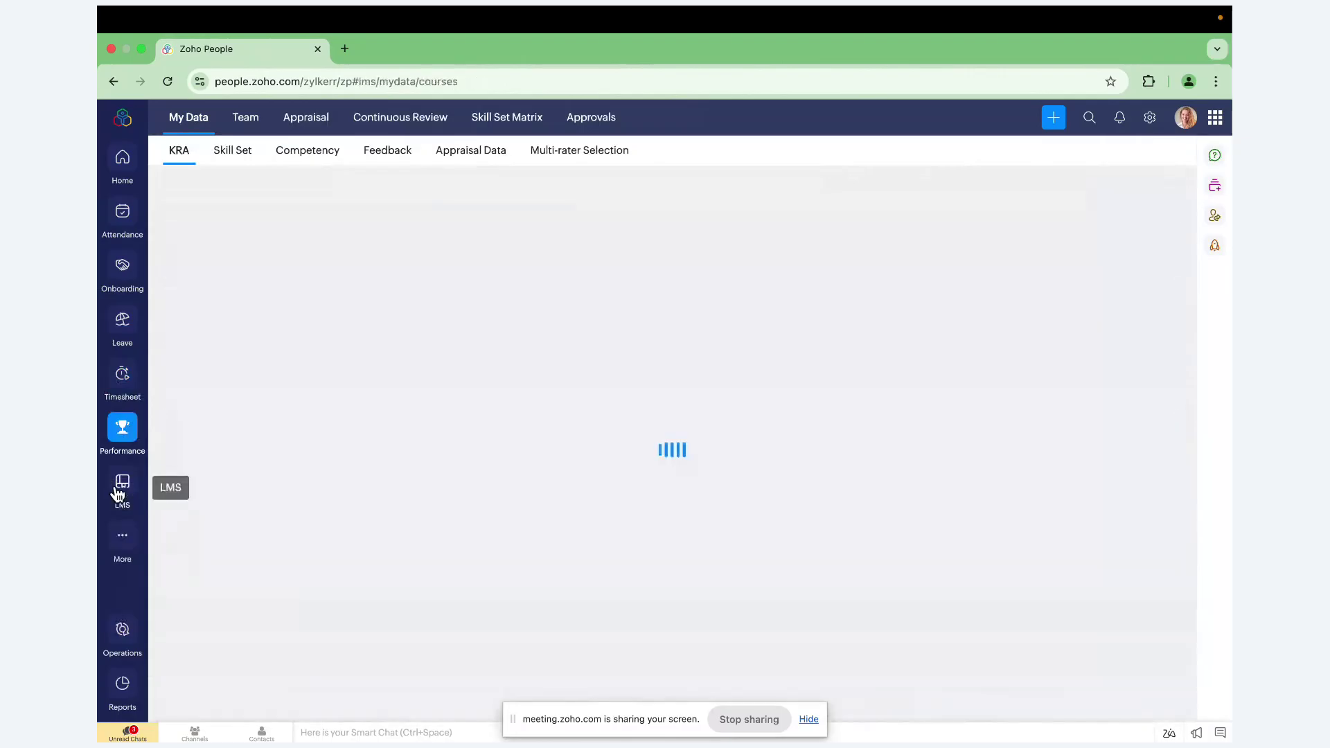
left_click(121, 544)
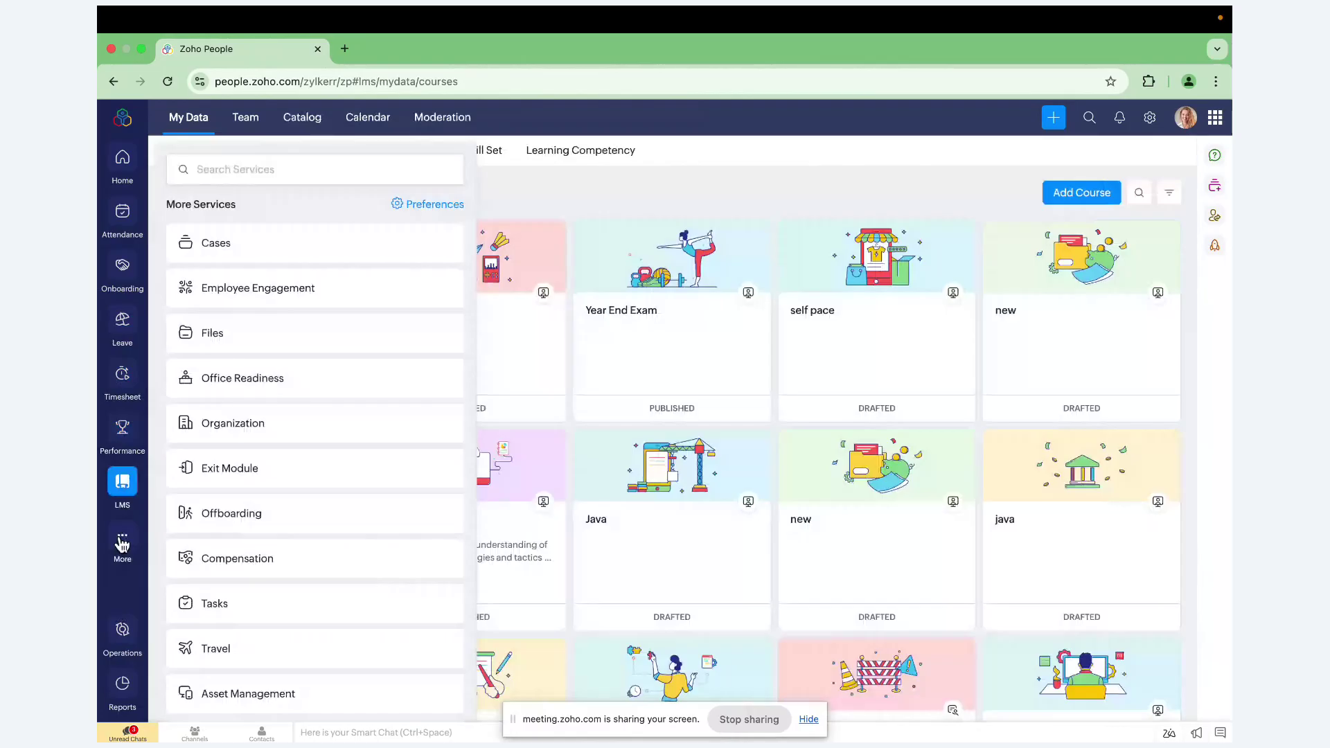
- View the pending Employee Engagement surveys from the additional services, and the Quick Actions list on the home page
left_click(121, 181)
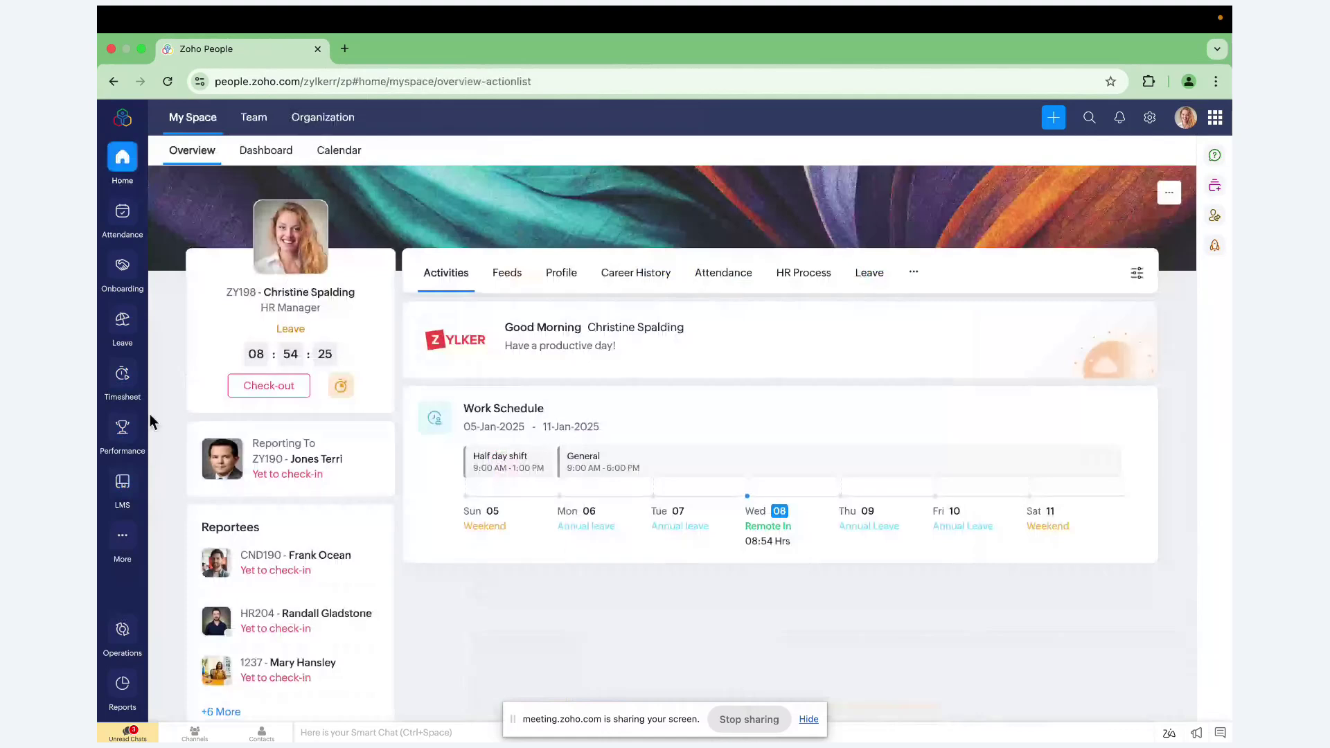
left_click(121, 541)
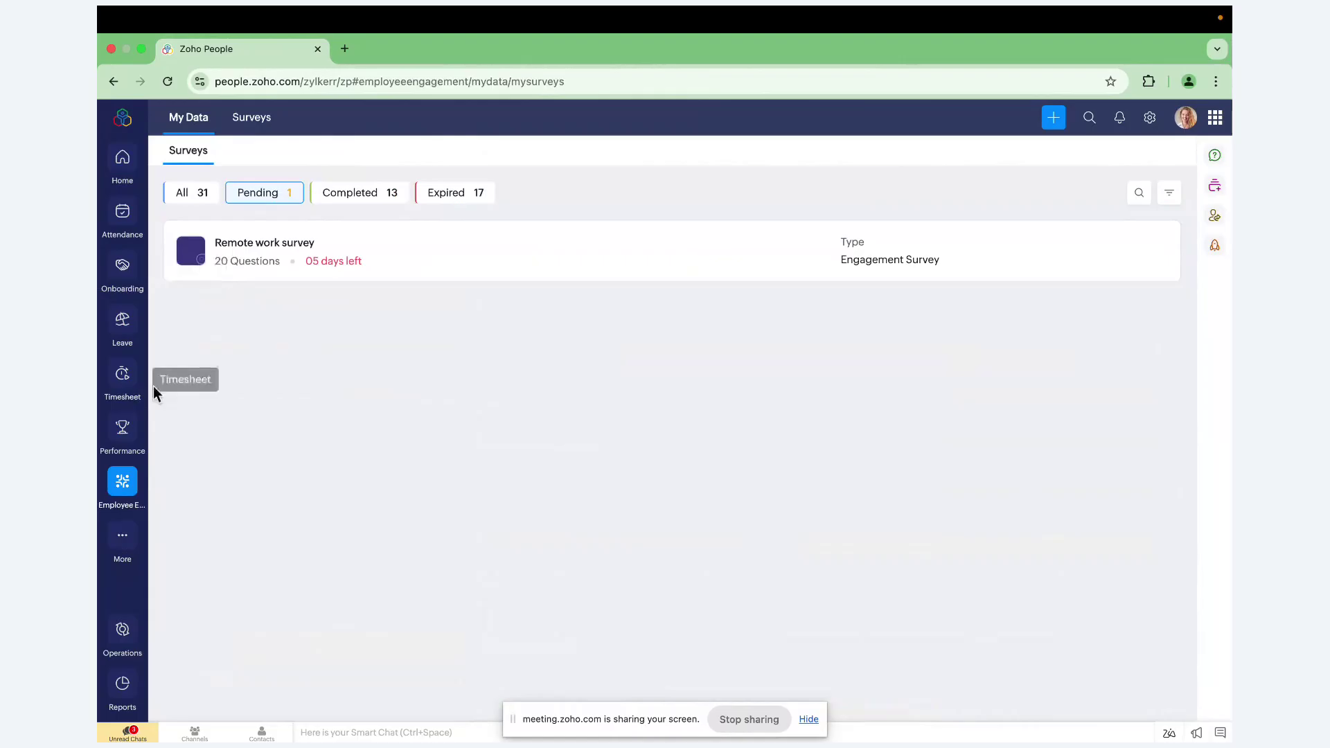
left_click(122, 164)
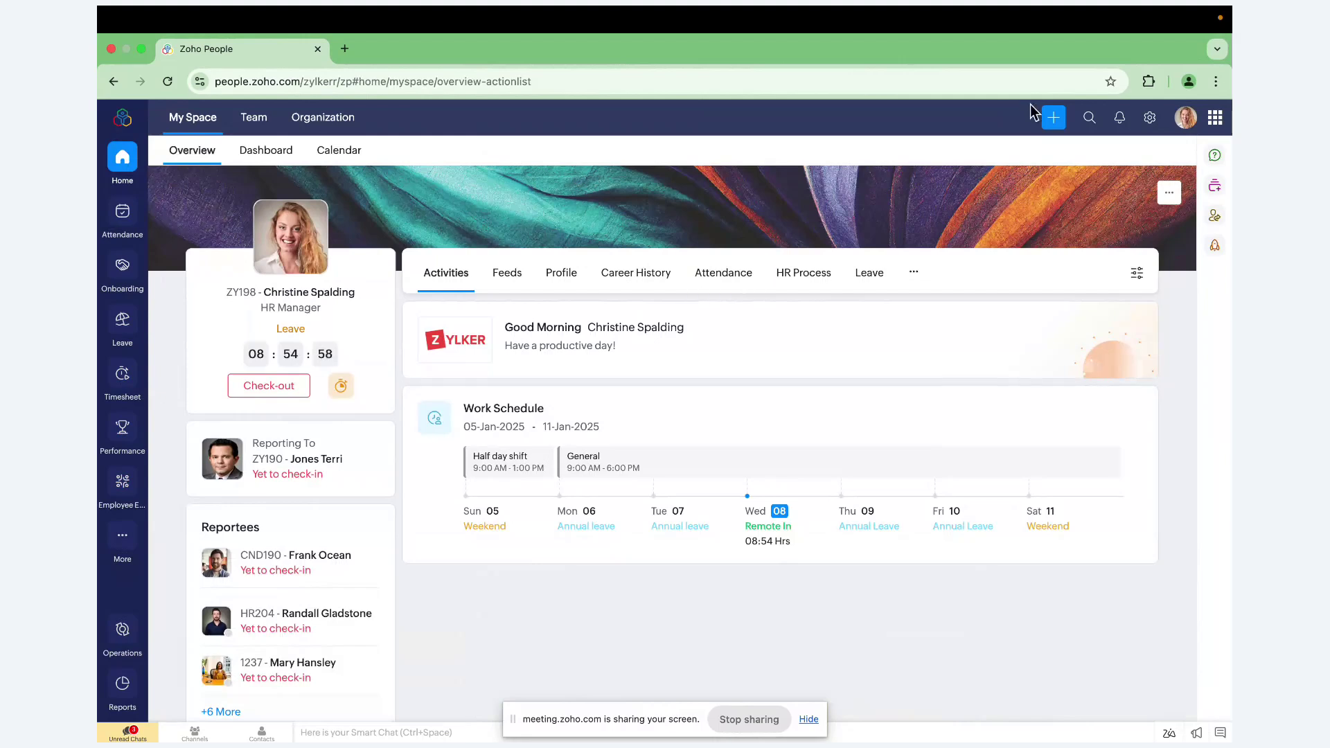
left_click(1051, 122)
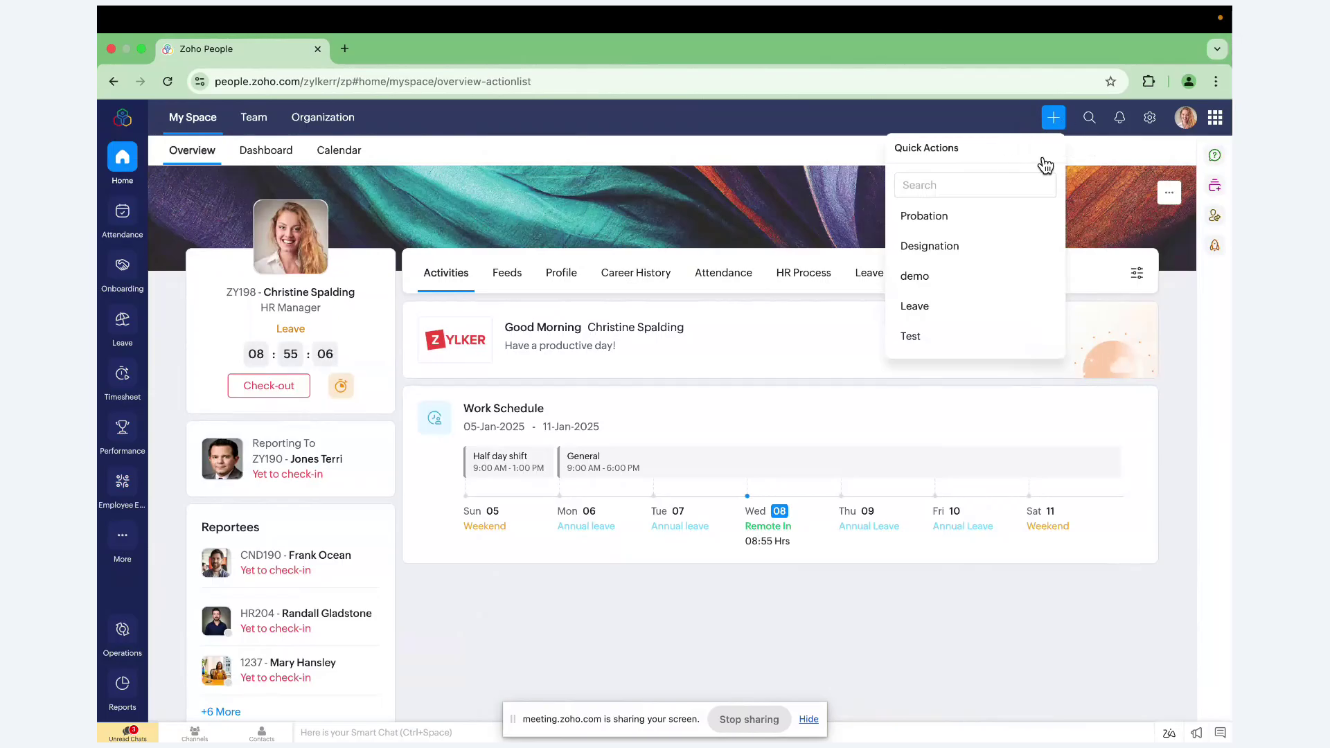
left_click(1113, 165)
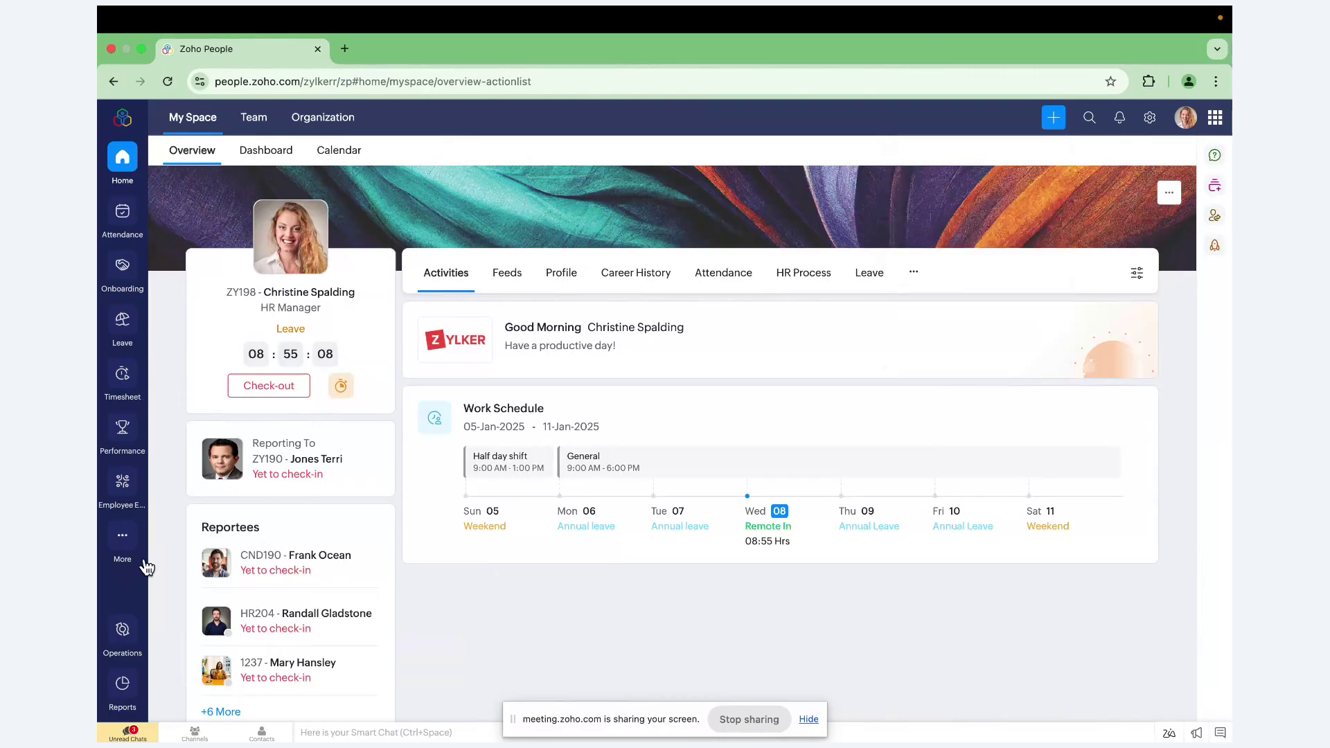
- Browse the personal reports and view the Leave balance report
left_click(122, 689)
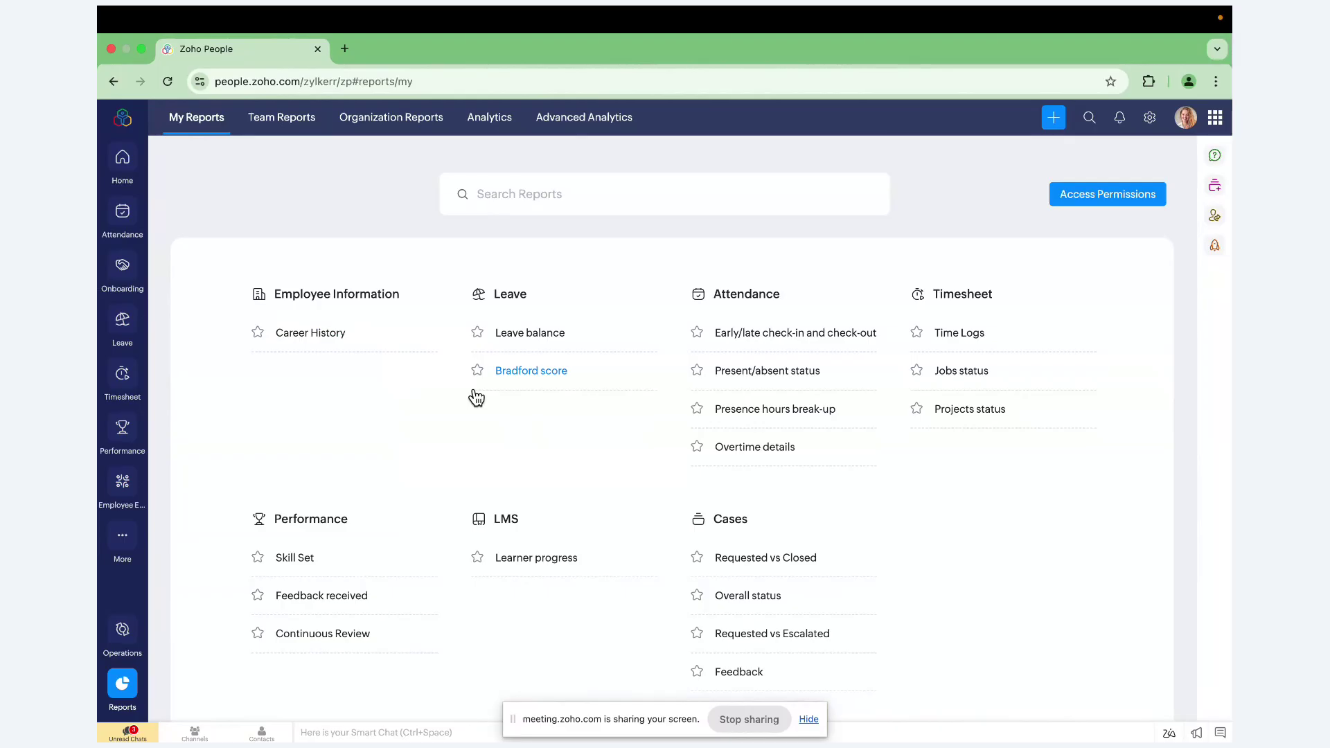
scroll(485, 393, "down", 1)
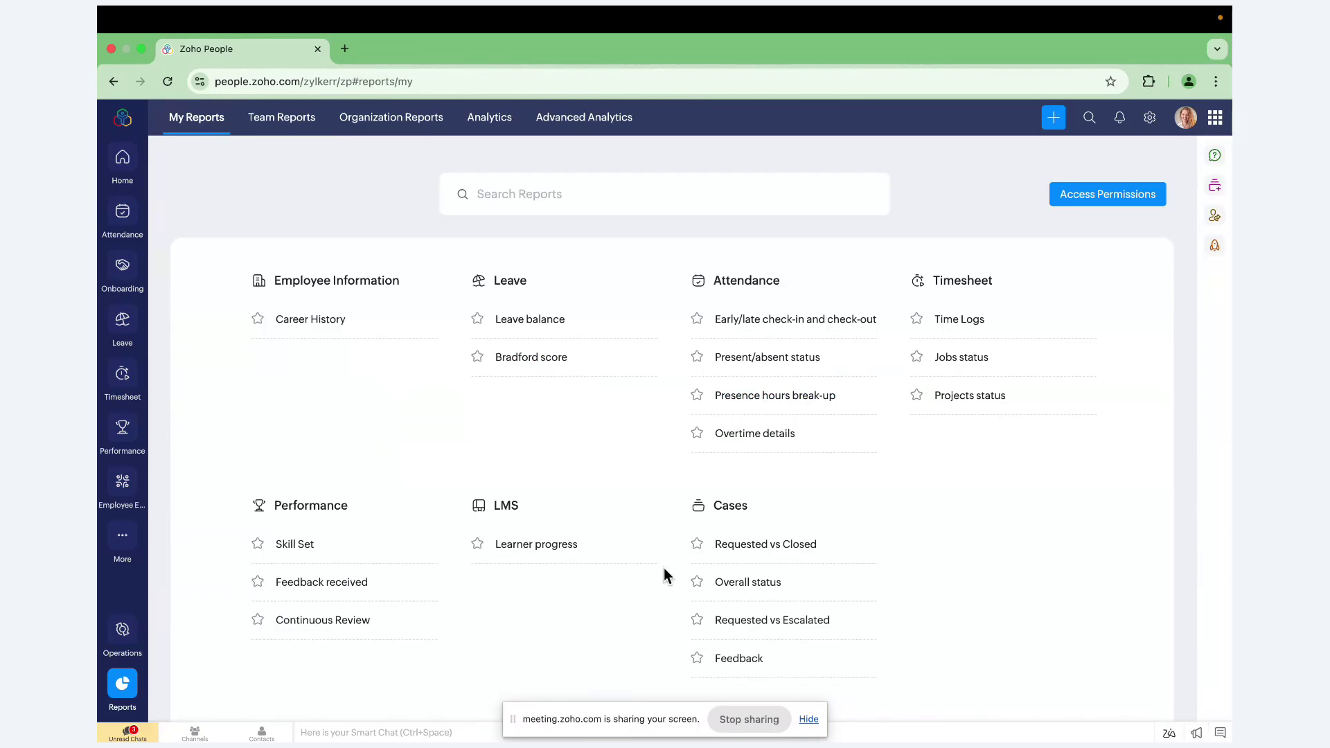
left_click(559, 323)
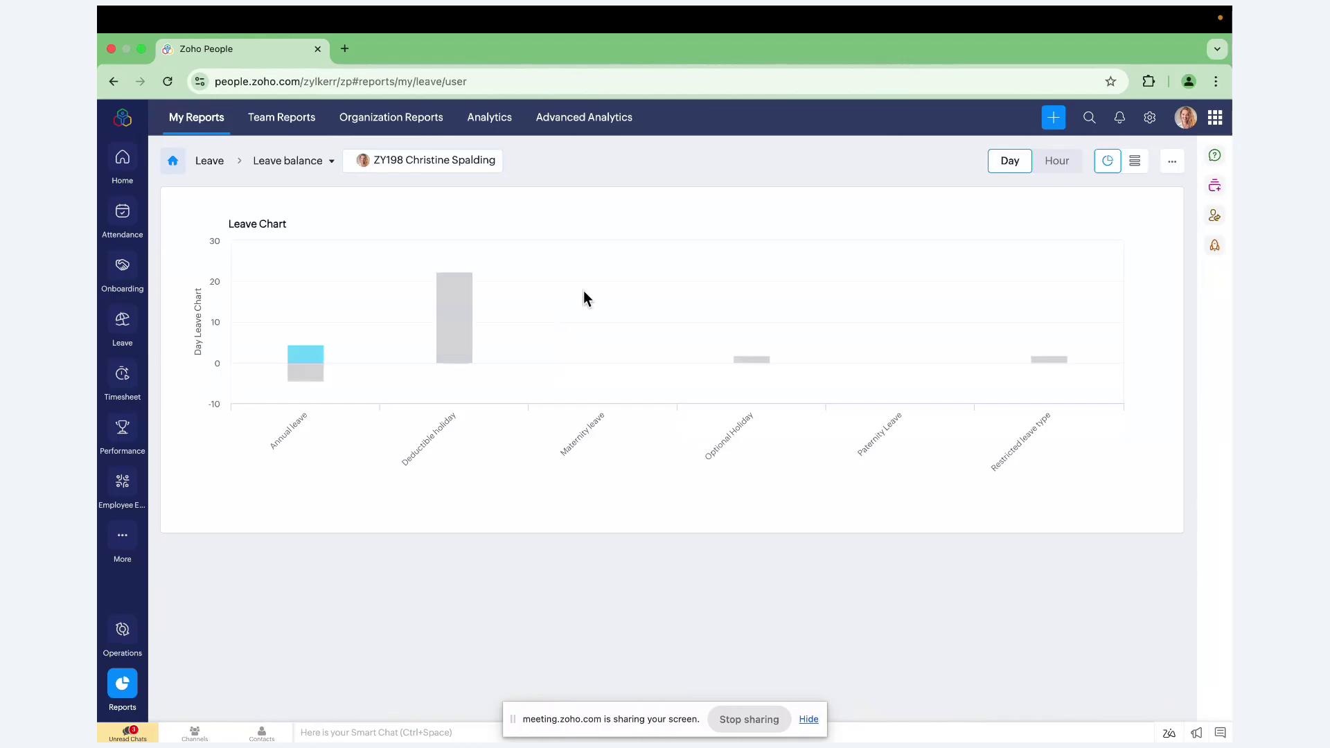
- Browse the Team Reports and view the employee Distribution report
left_click(295, 122)
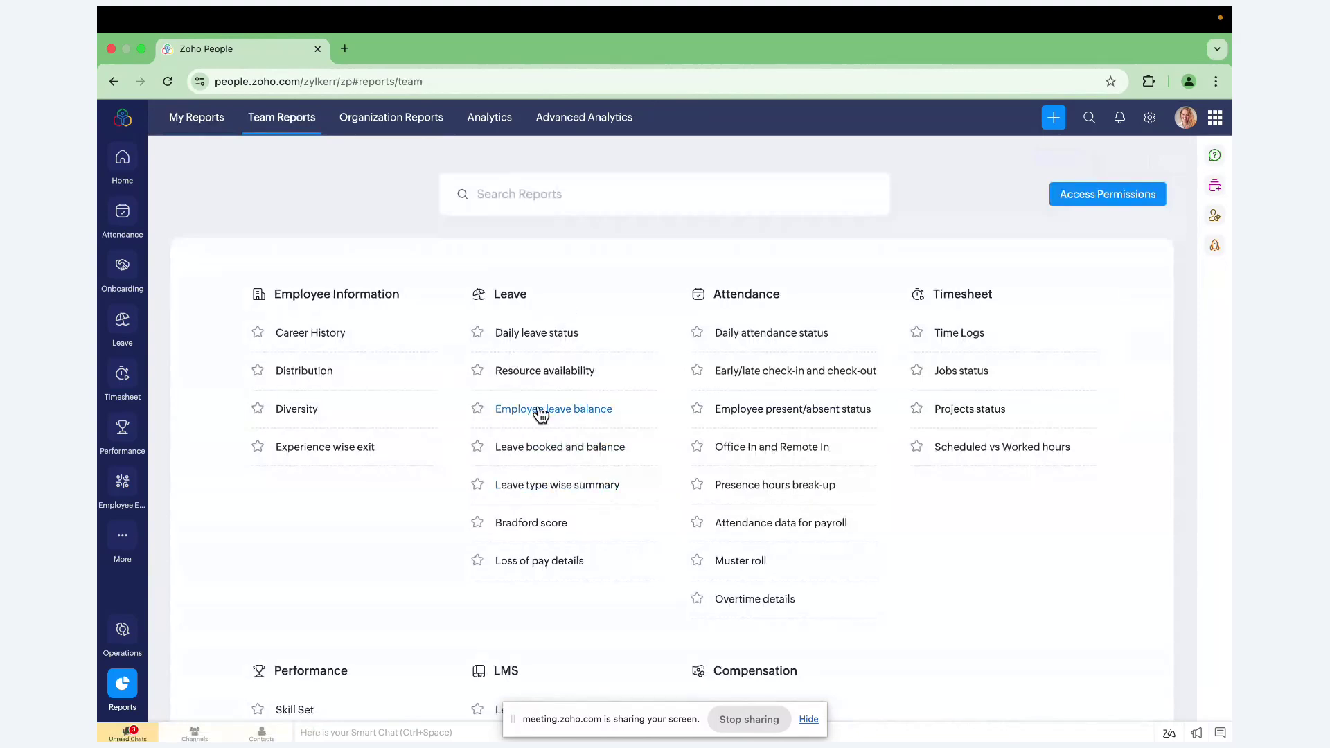
scroll(551, 513, "down", 5)
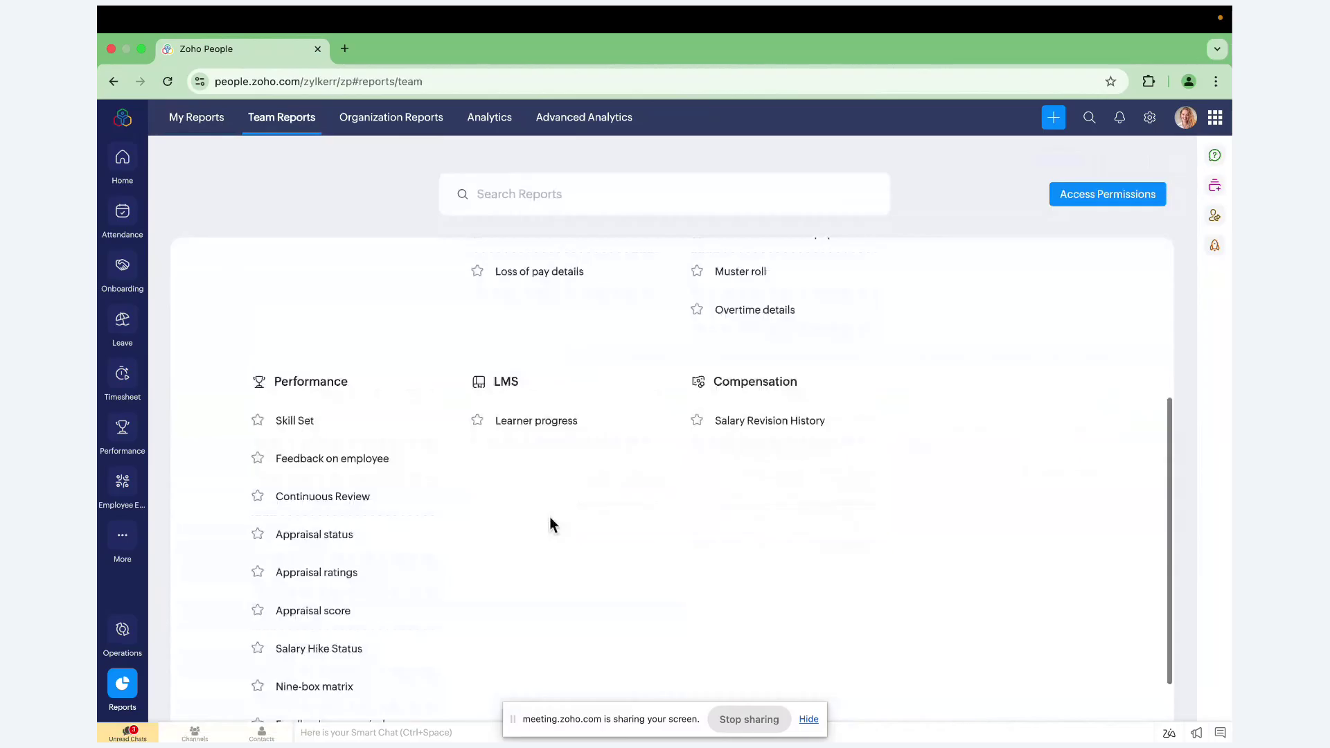
scroll(550, 524, "up", 5)
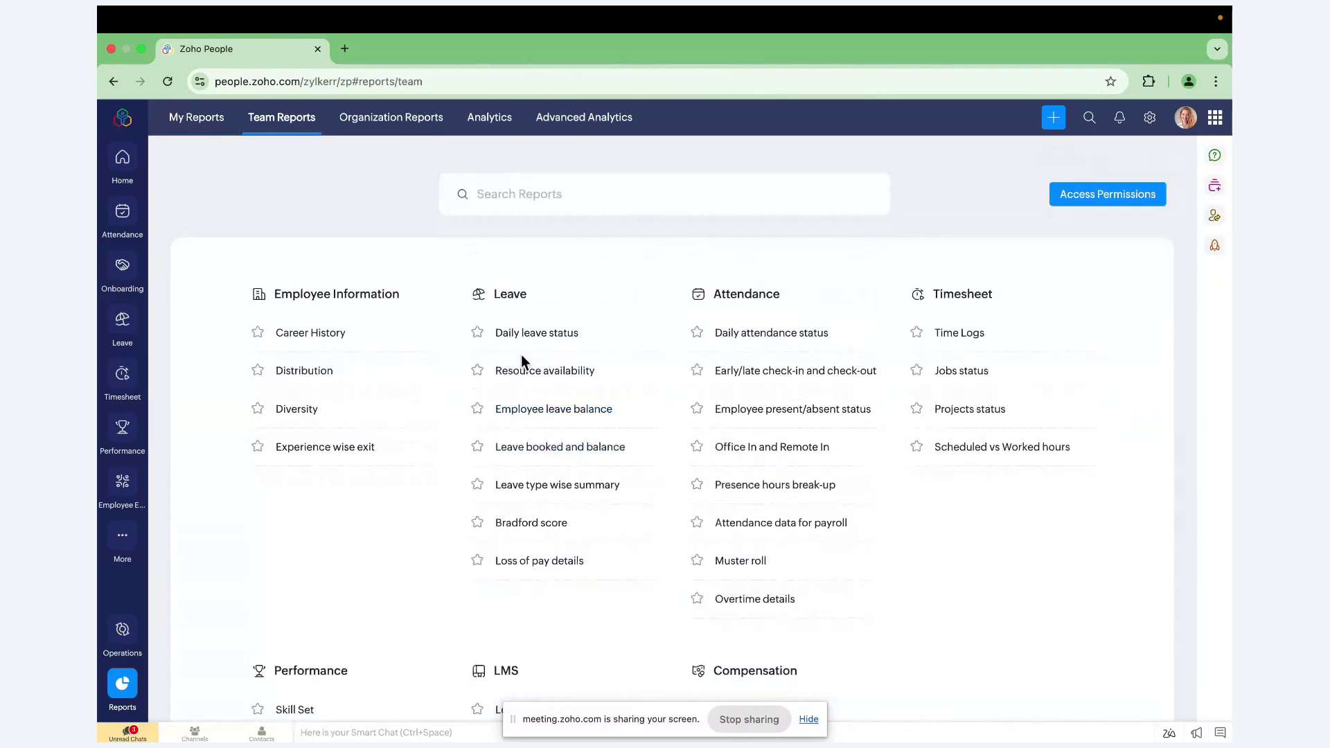
left_click(322, 371)
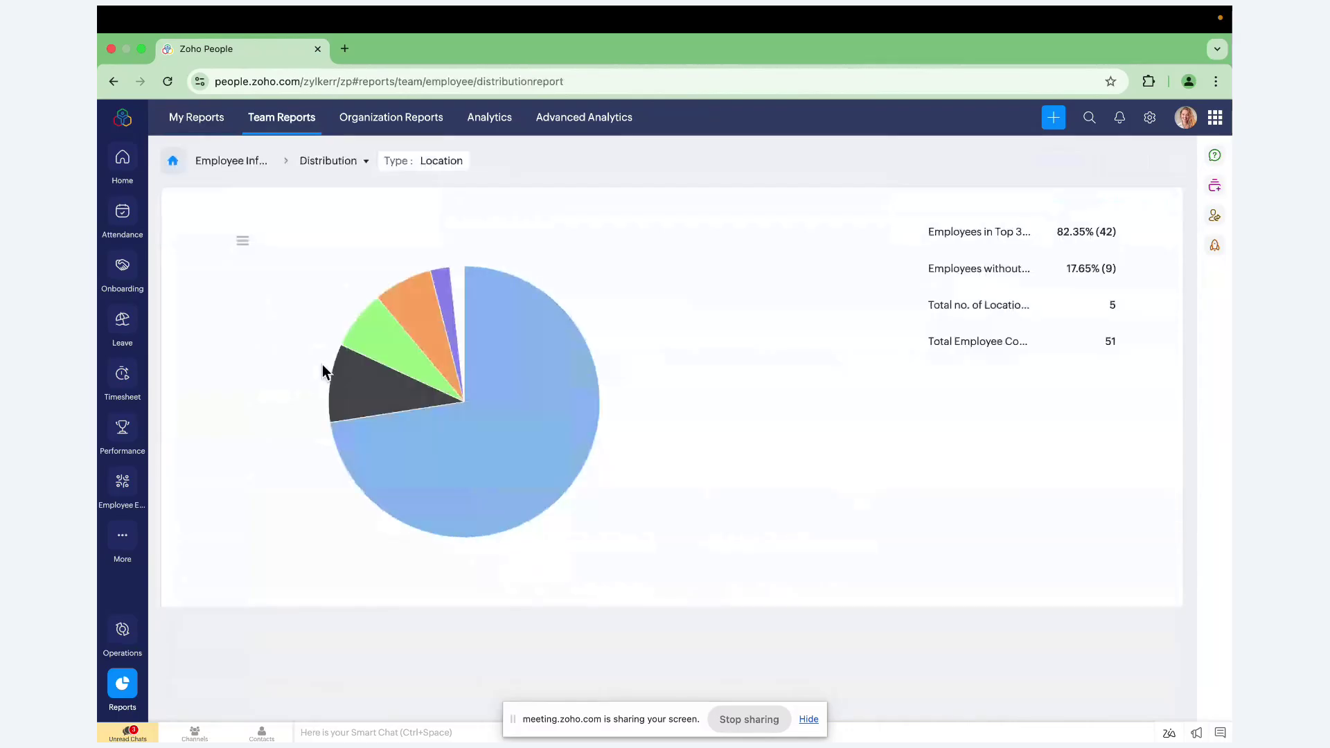
- Browse the Organization Reports, including the favourites and the Employee Information, Leave, Attendance and Timesheet categories
left_click(396, 121)
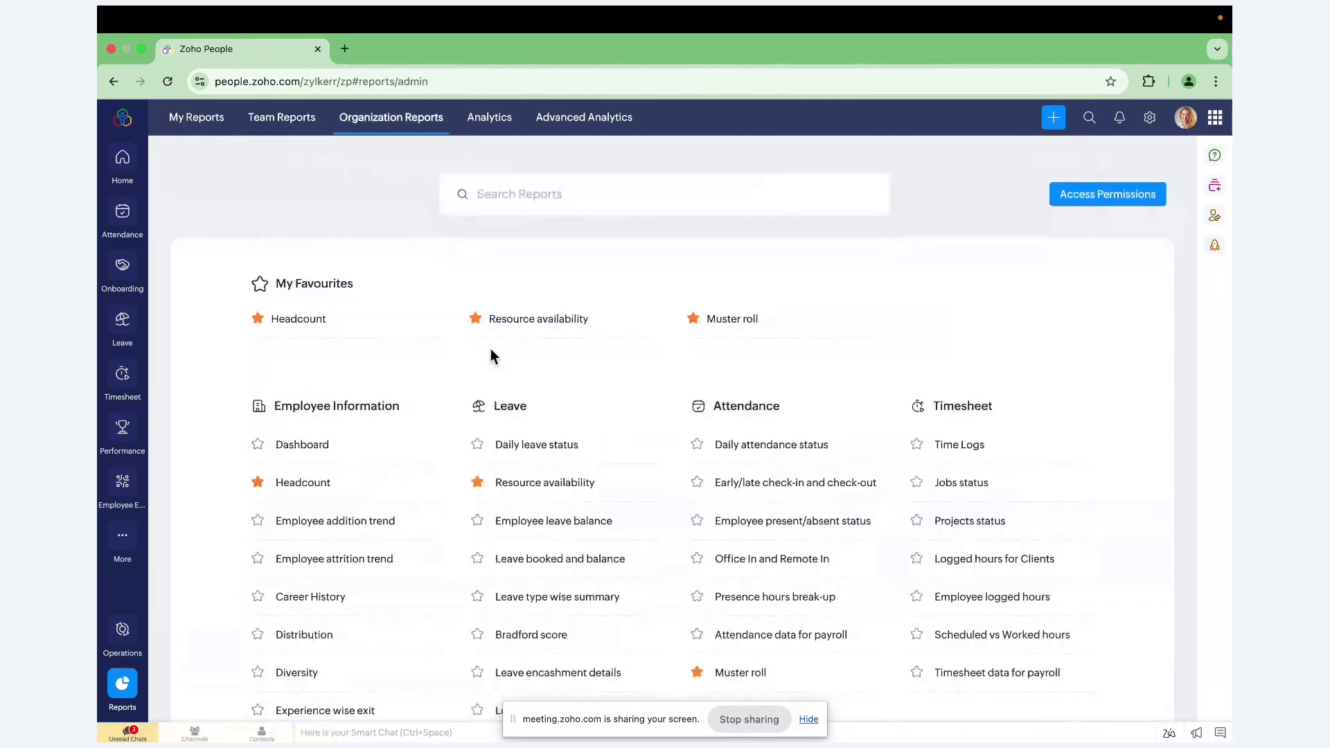
scroll(490, 352, "down", 3)
scroll(491, 351, "down", 1)
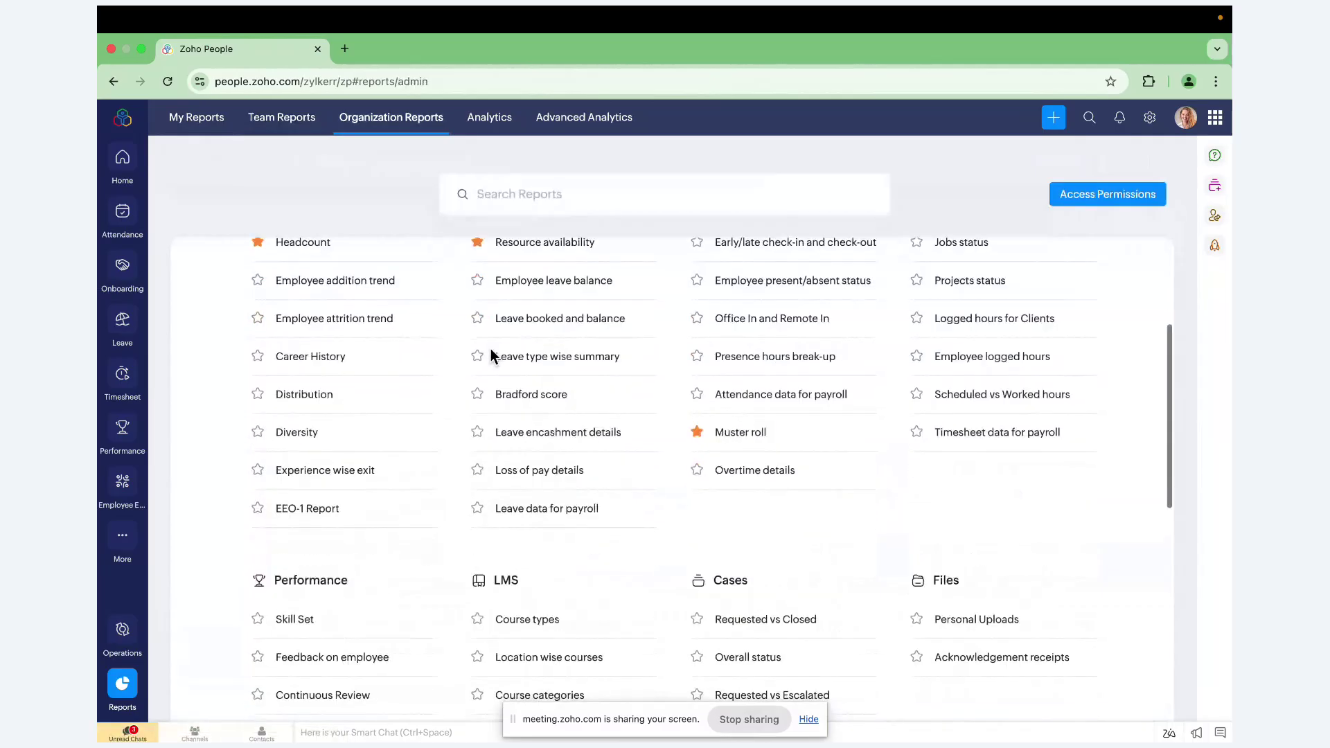
scroll(492, 471, "up", 4)
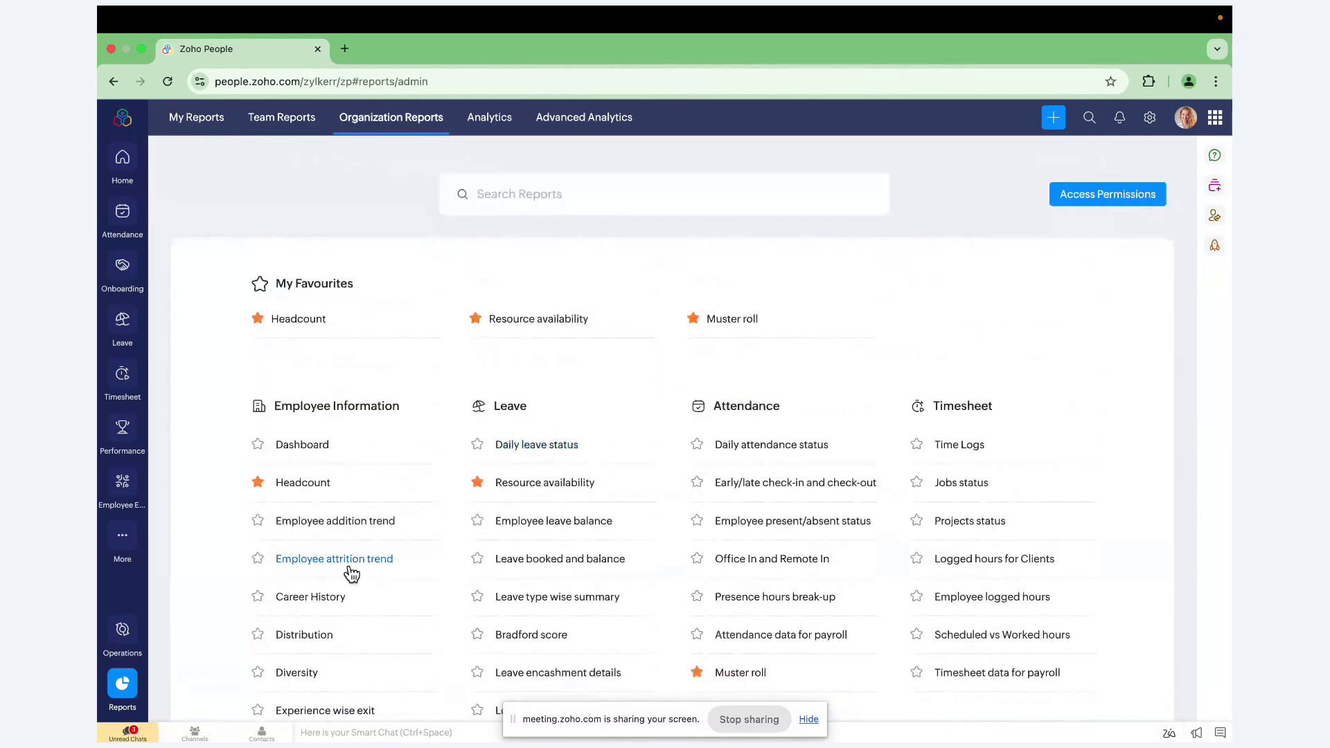
scroll(336, 597, "down", 1)
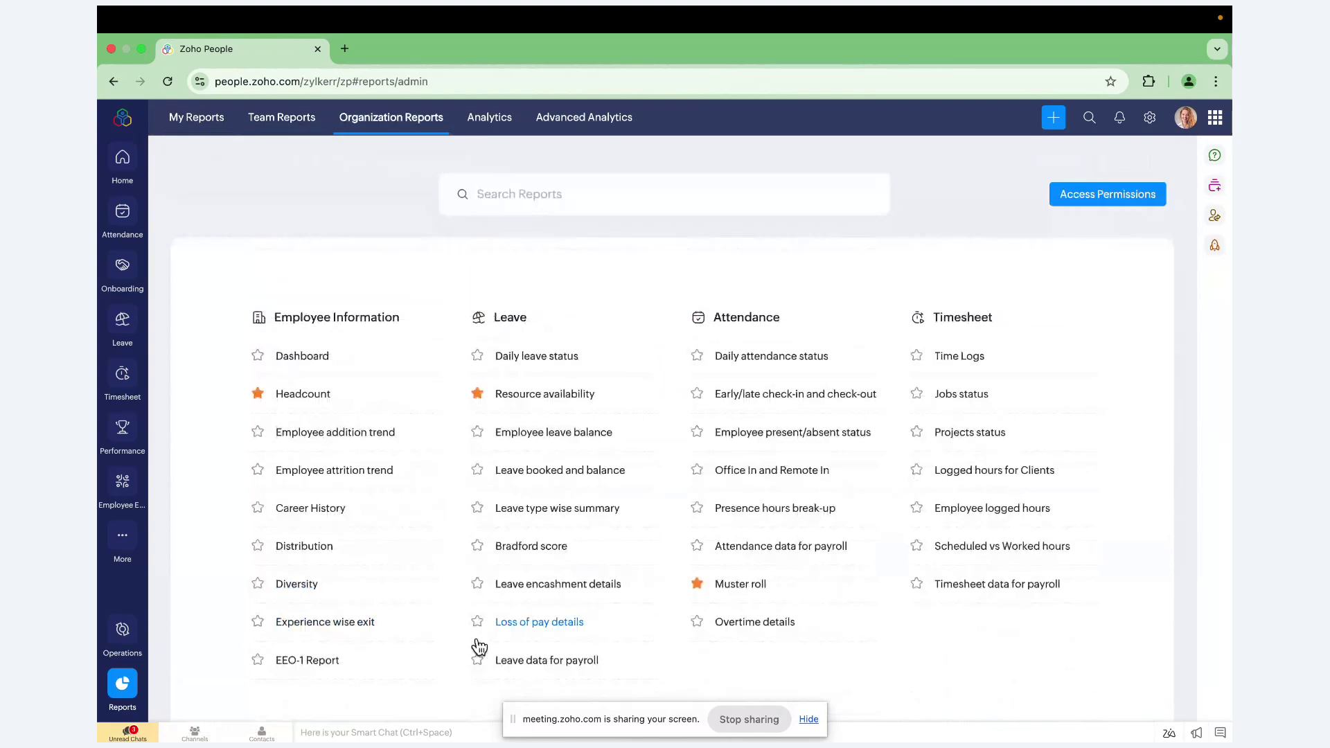
- Look through the Organization Reports list and view the Dashboard report under Employee Information
scroll(498, 603, "down", 4)
scroll(520, 555, "up", 5)
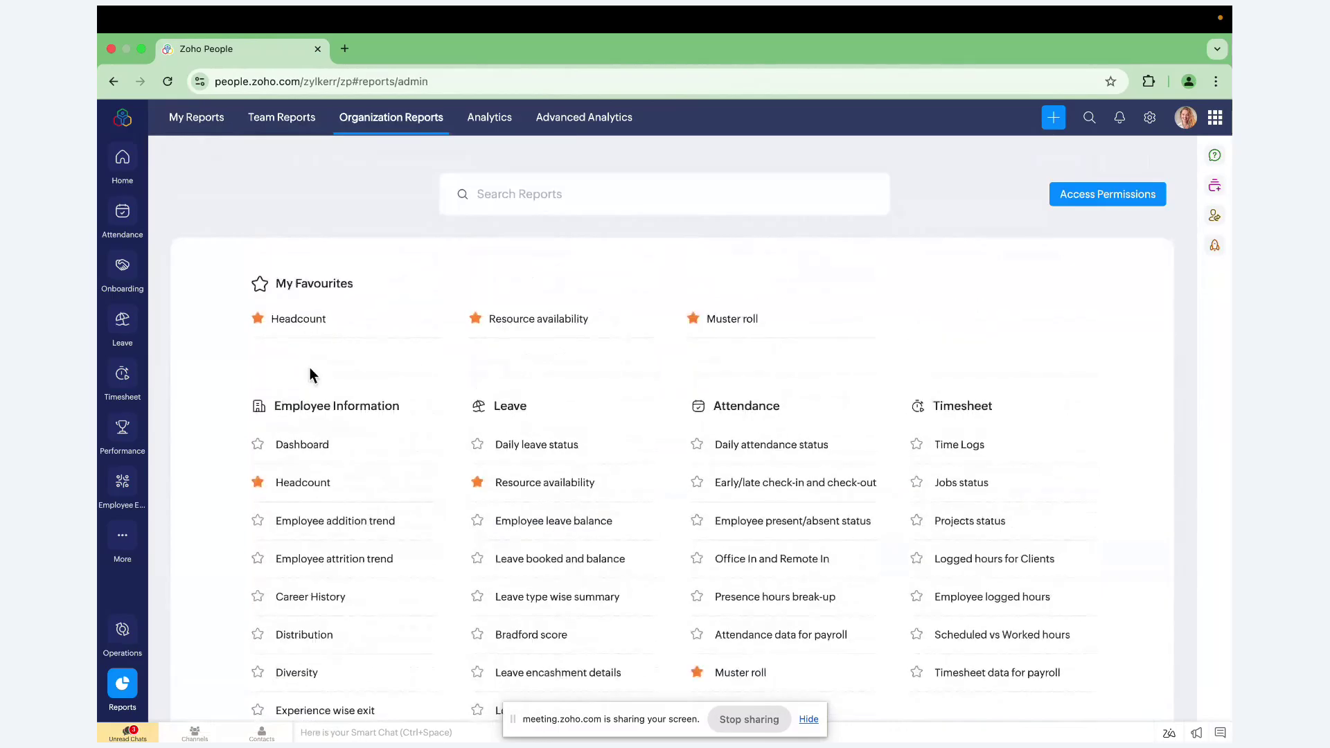
left_click(308, 445)
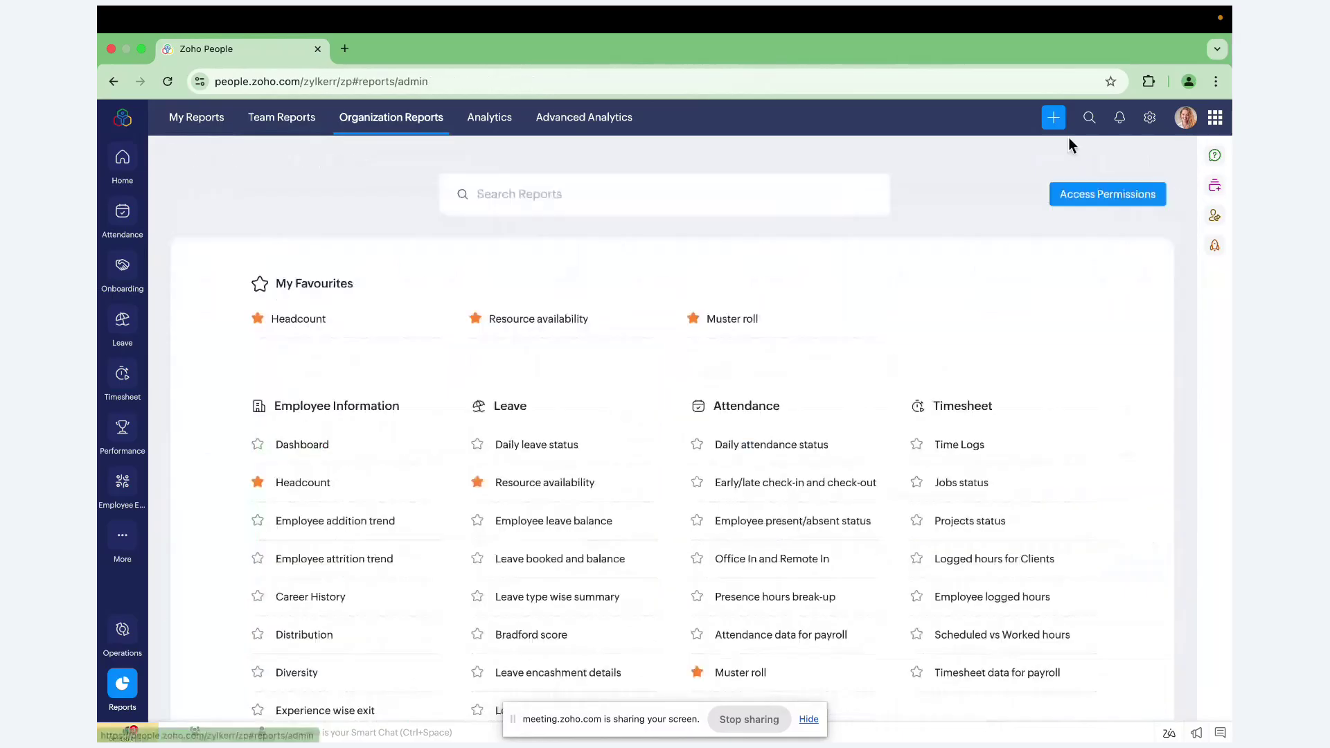
- Review the access permissions for the Organization Reports and the list of report schedulers
left_click(1086, 193)
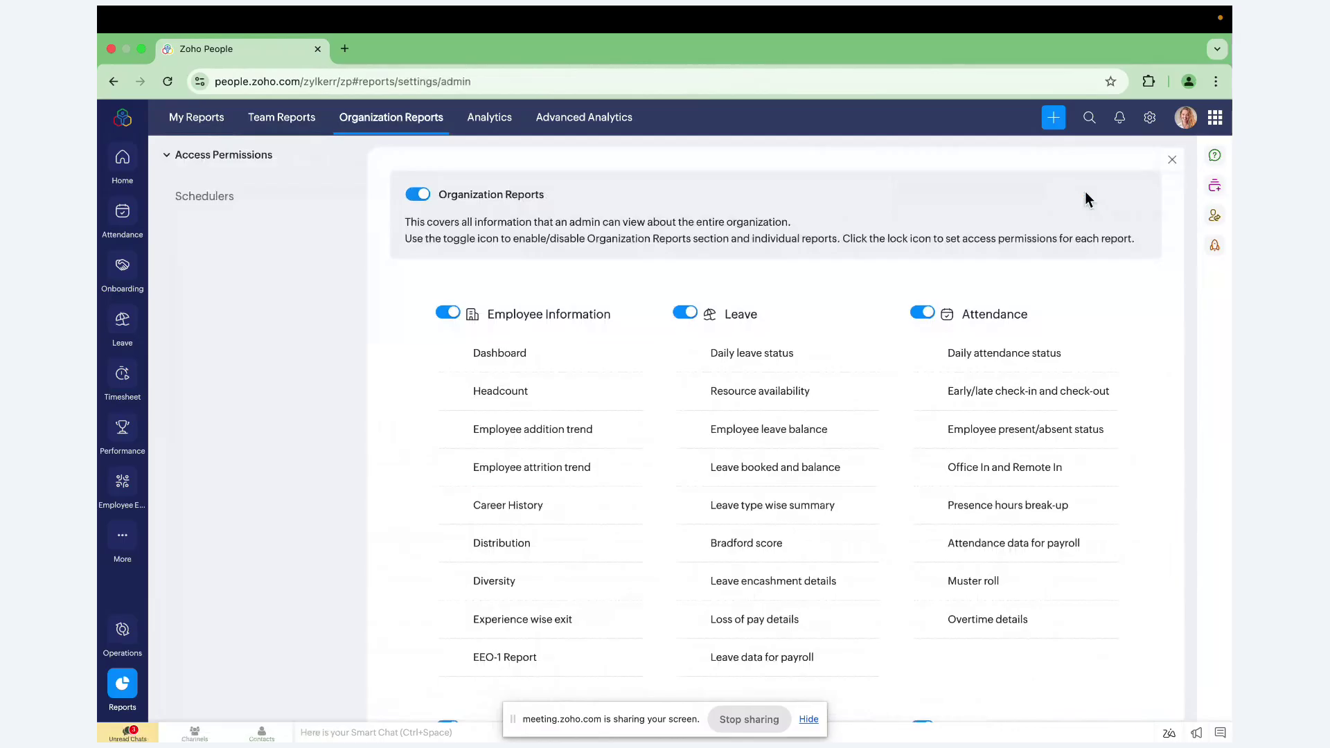
scroll(872, 320, "down", 5)
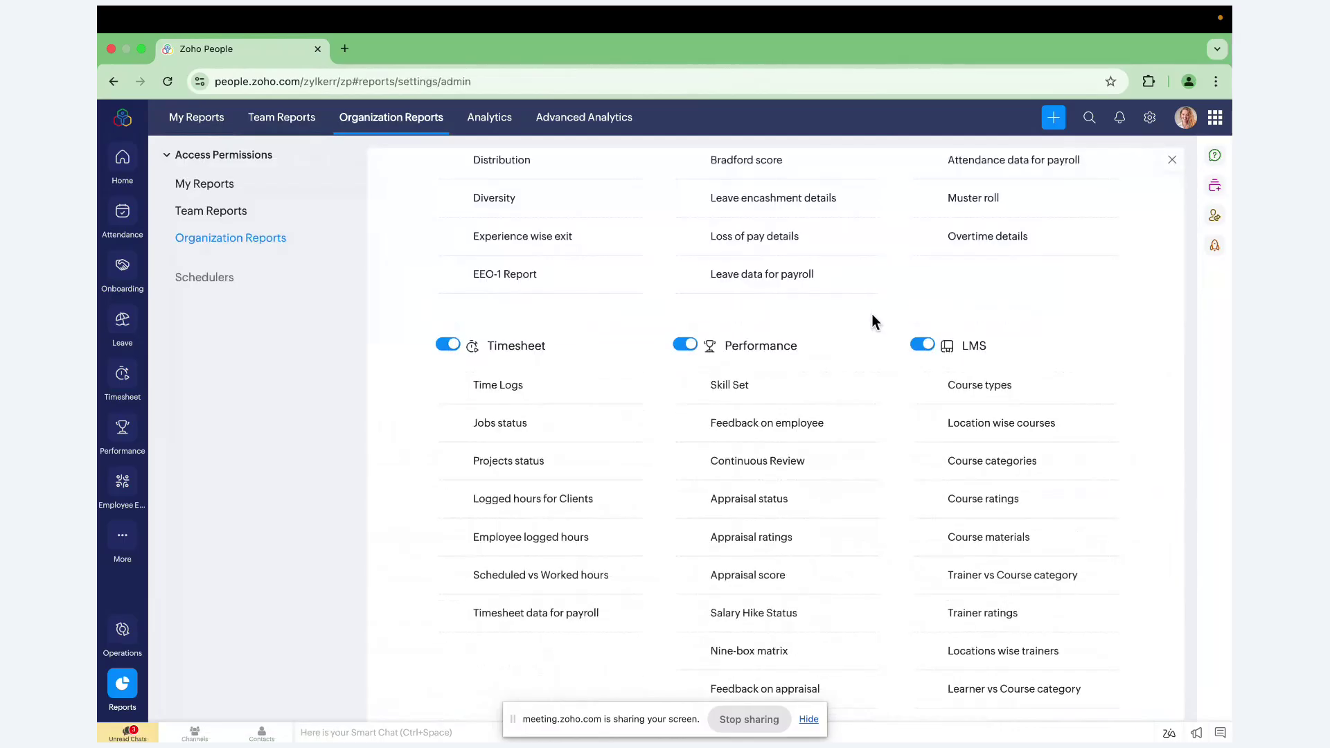
scroll(875, 320, "up", 5)
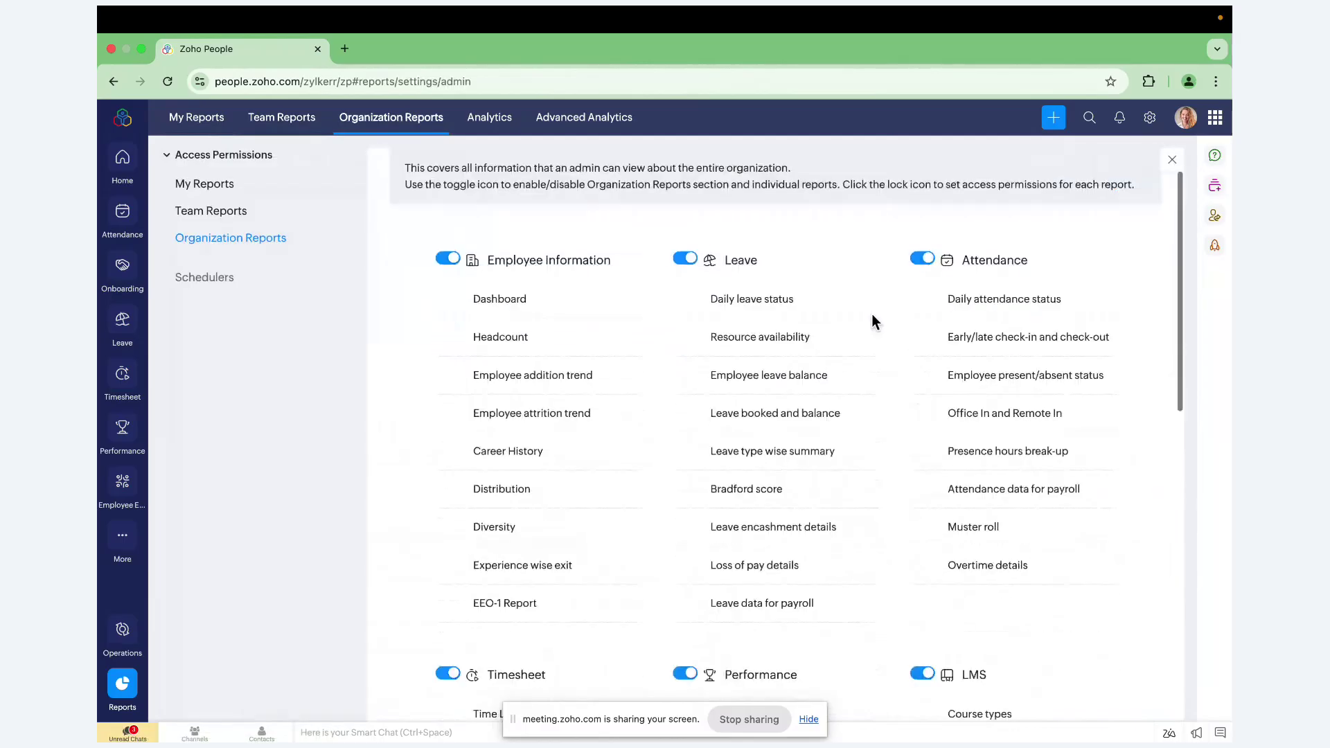
left_click(206, 278)
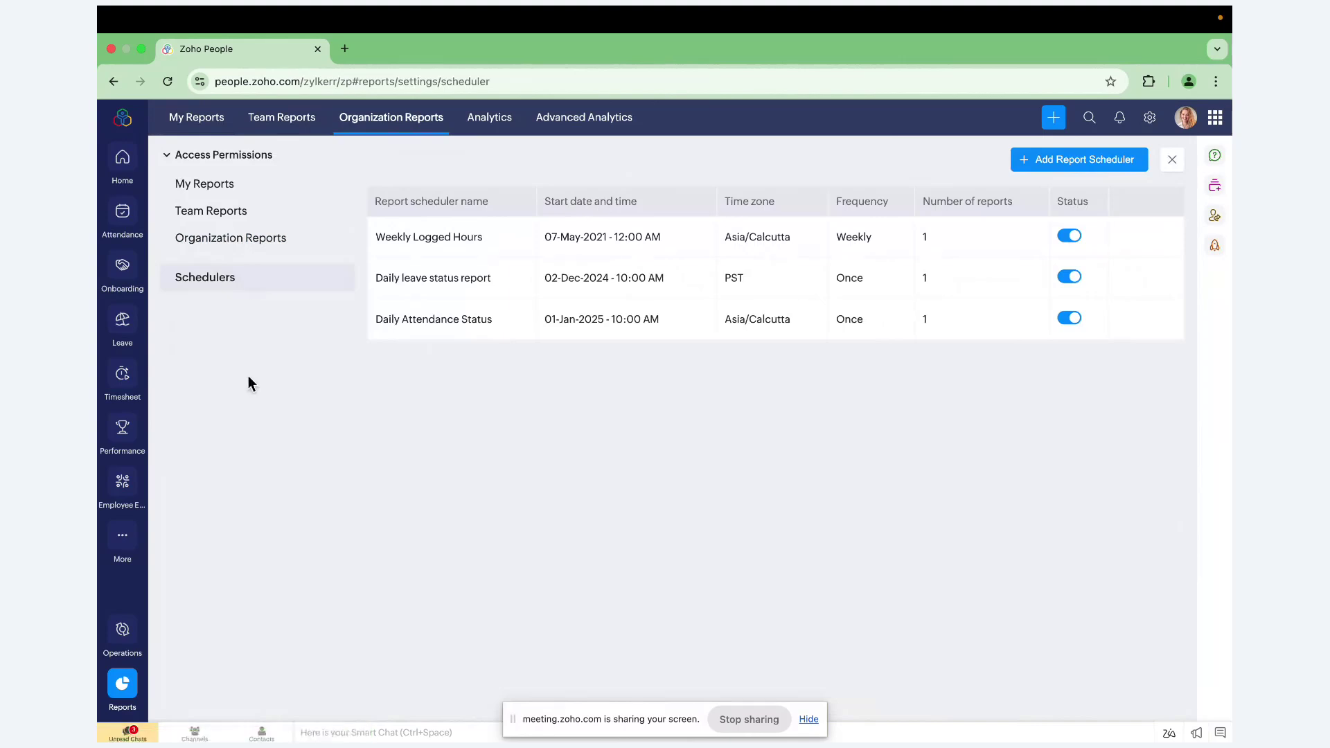
- View the Analytics report list and the sharing options of the Experience Based Report
left_click(502, 122)
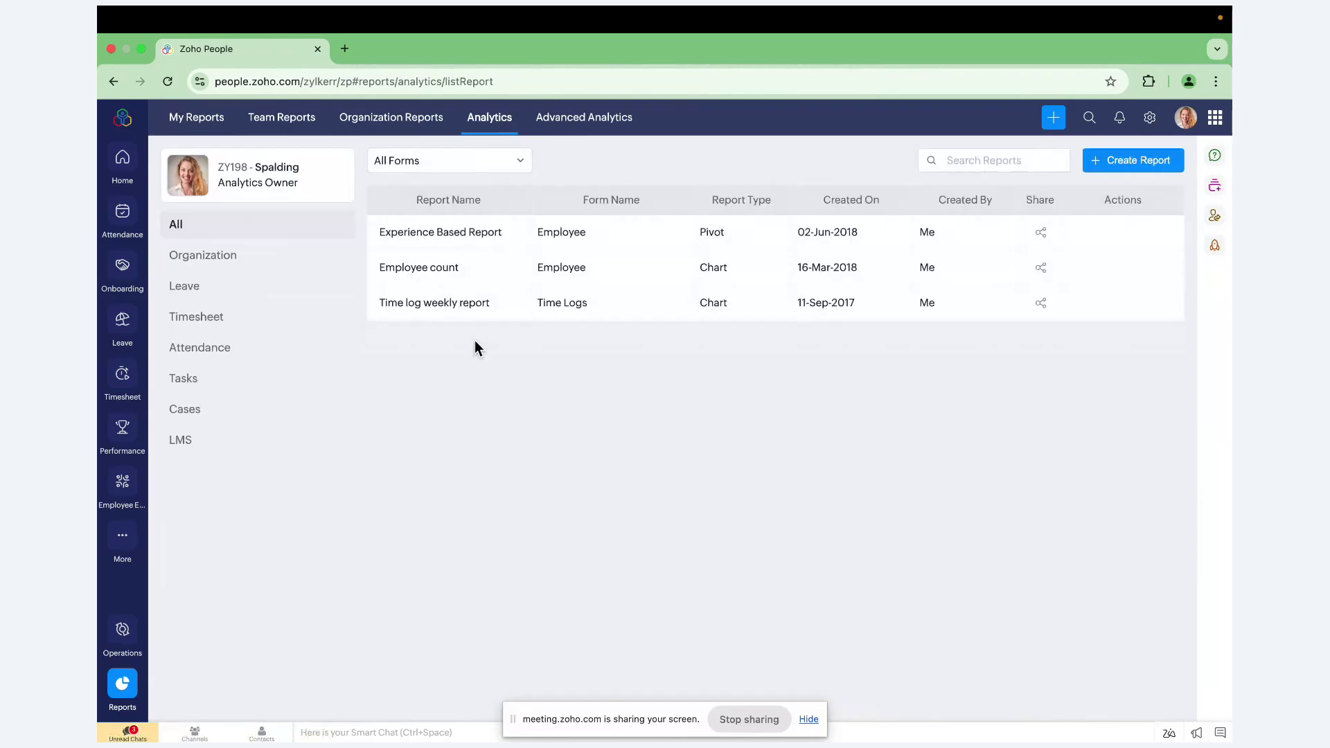
left_click(1041, 235)
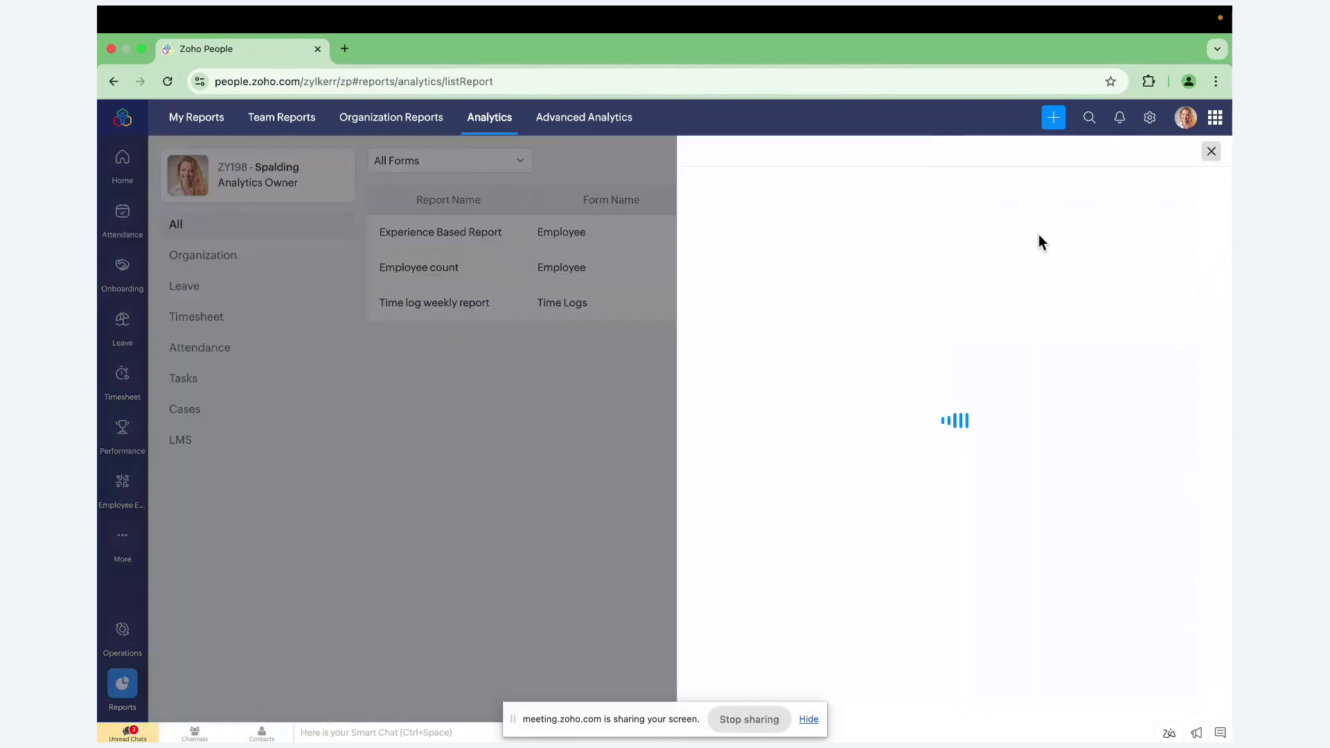
left_click(1210, 157)
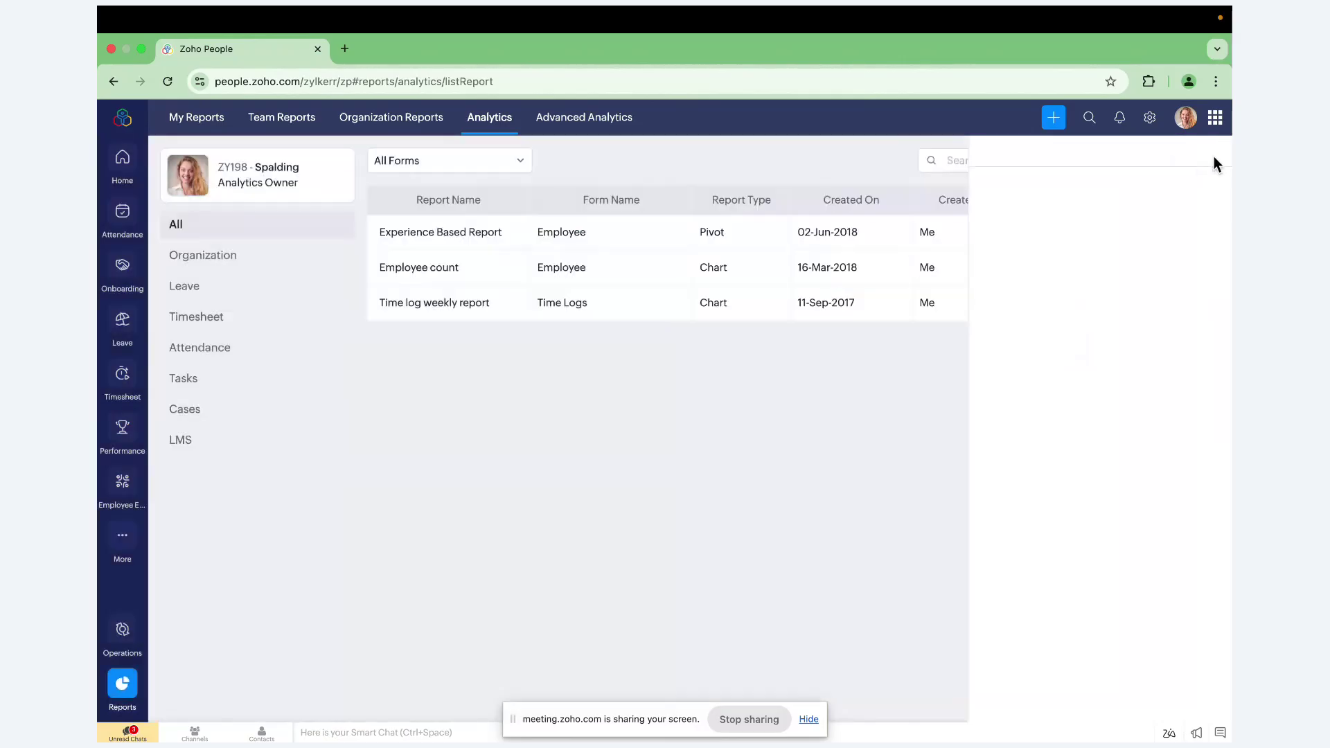
- Examine the Employee Dashboard in Advanced Analytics and expand the list of all dashboards
left_click(589, 118)
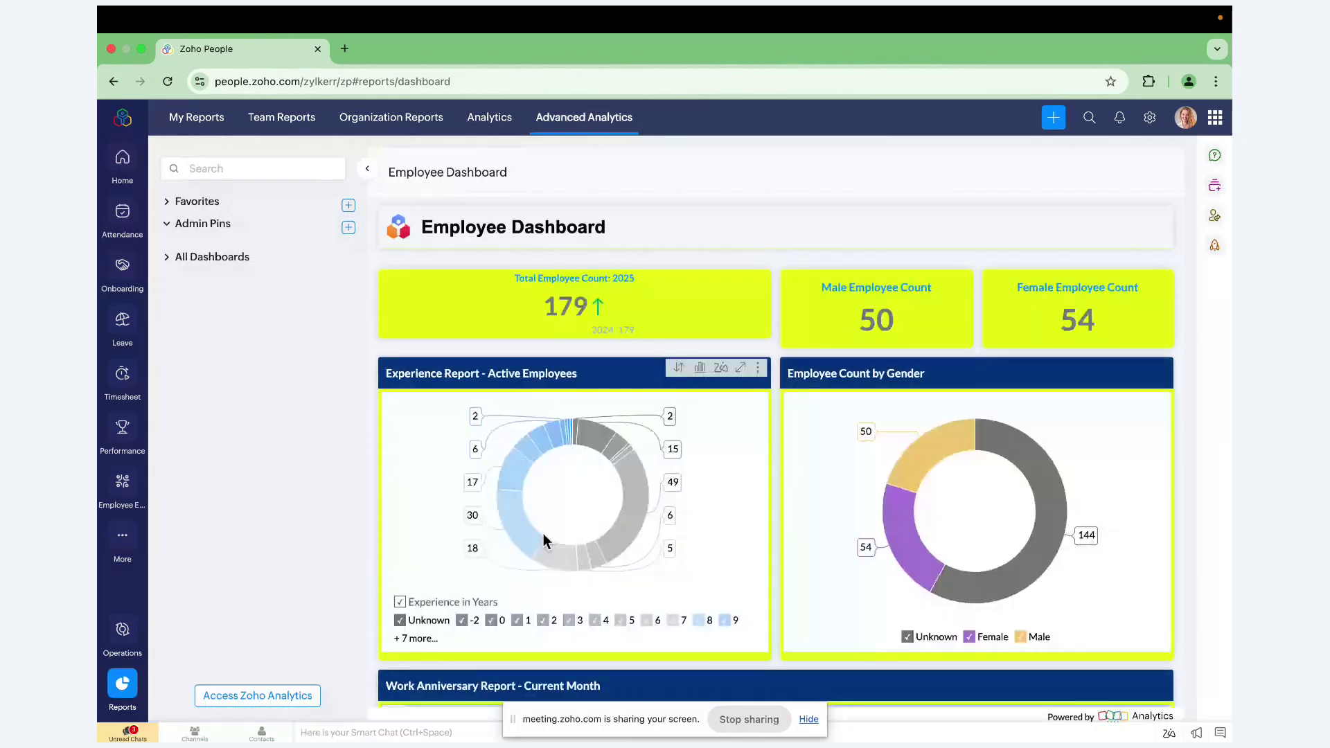
scroll(543, 537, "down", 1)
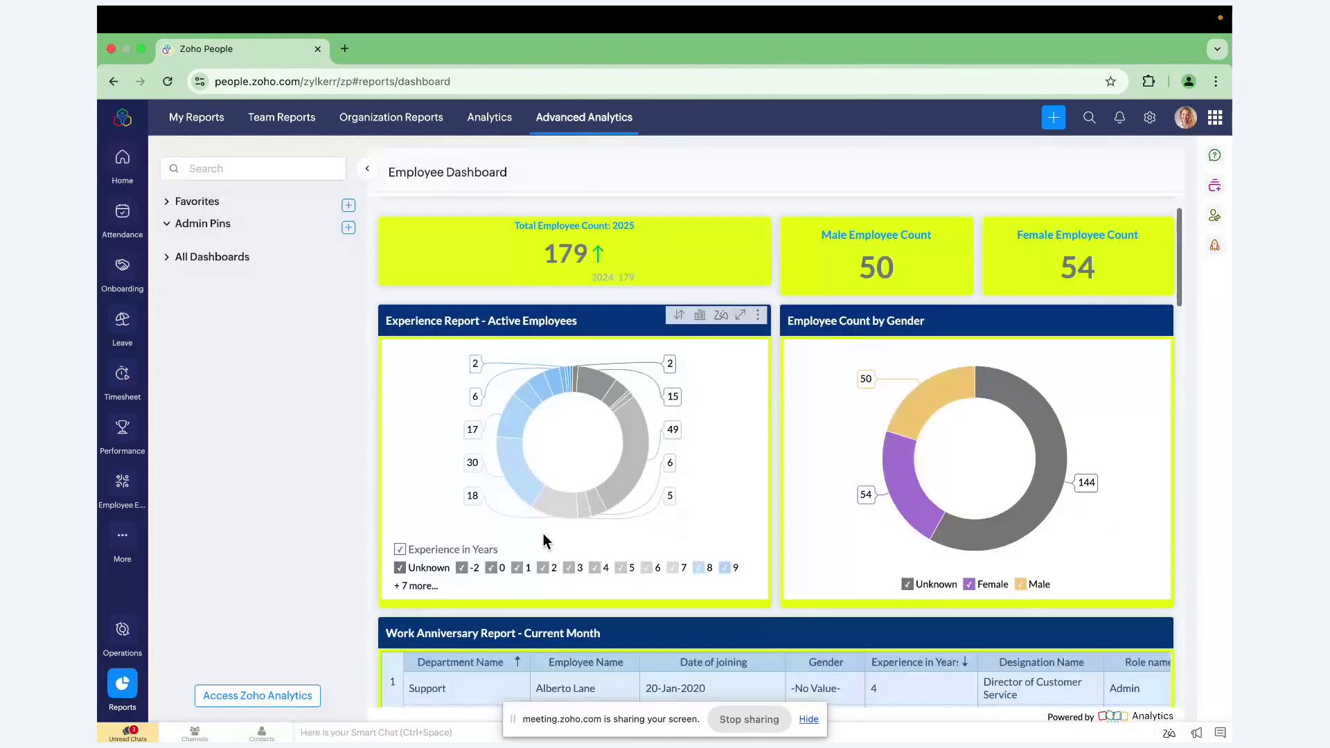
scroll(543, 535, "down", 3)
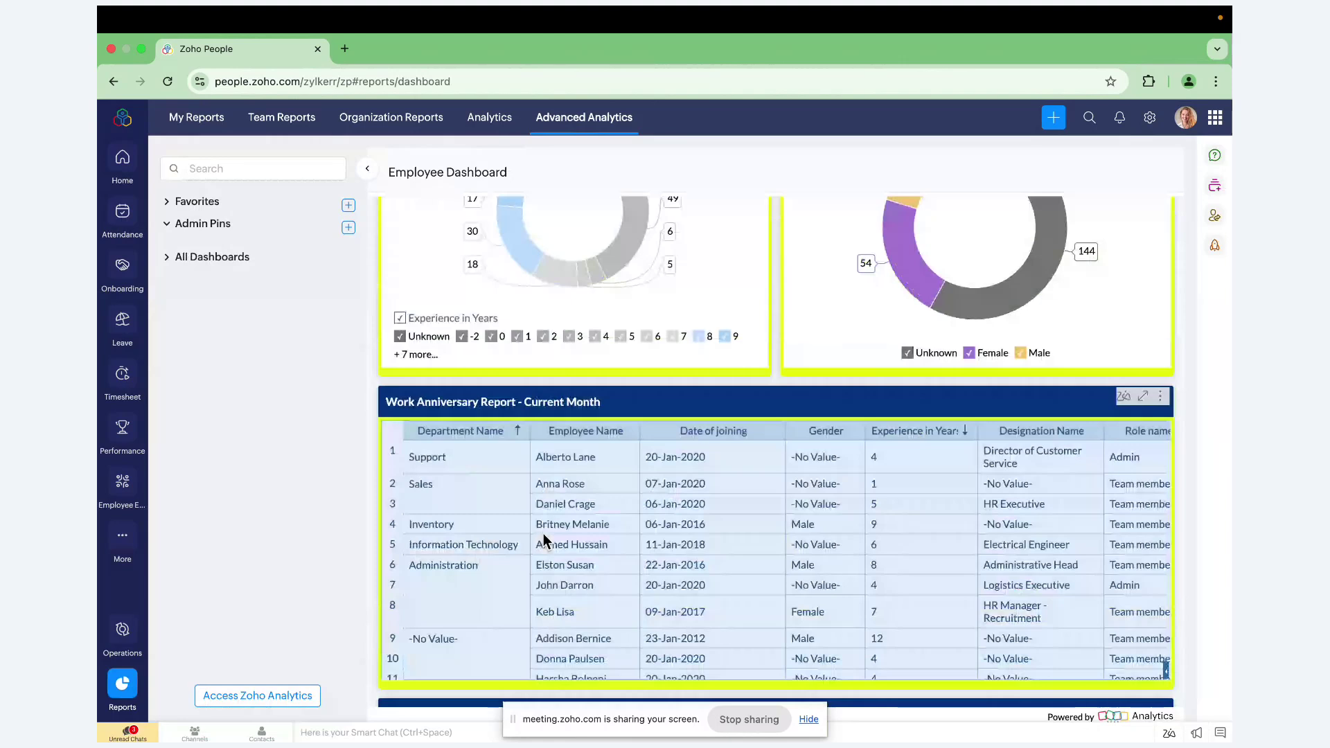
scroll(543, 533, "up", 4)
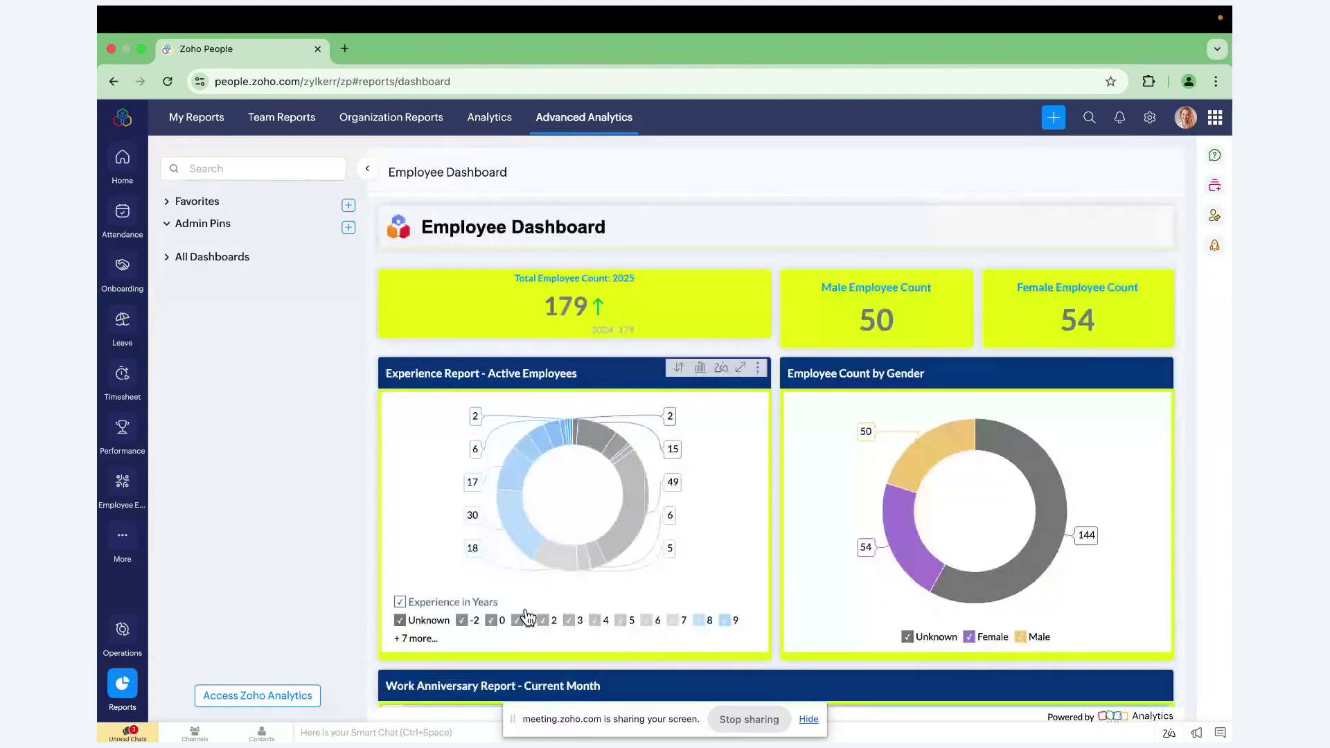
left_click(212, 259)
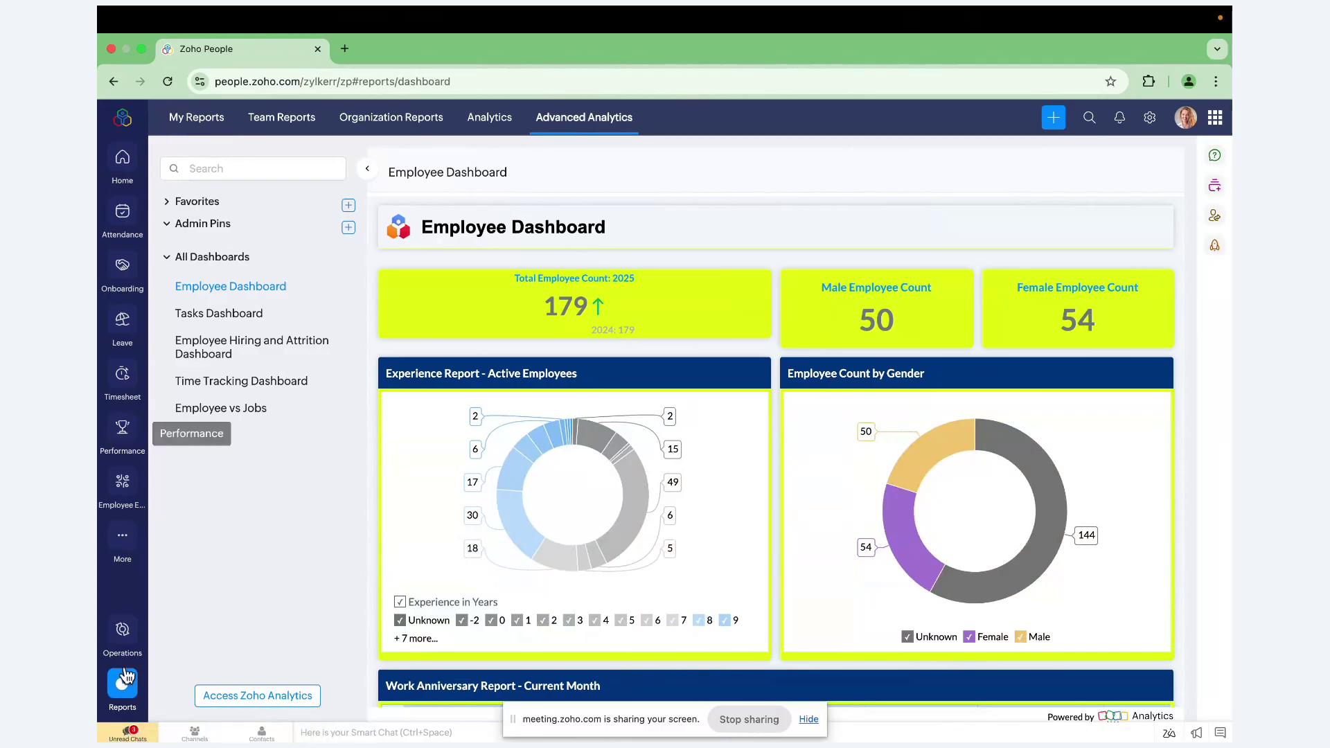
left_click(123, 705)
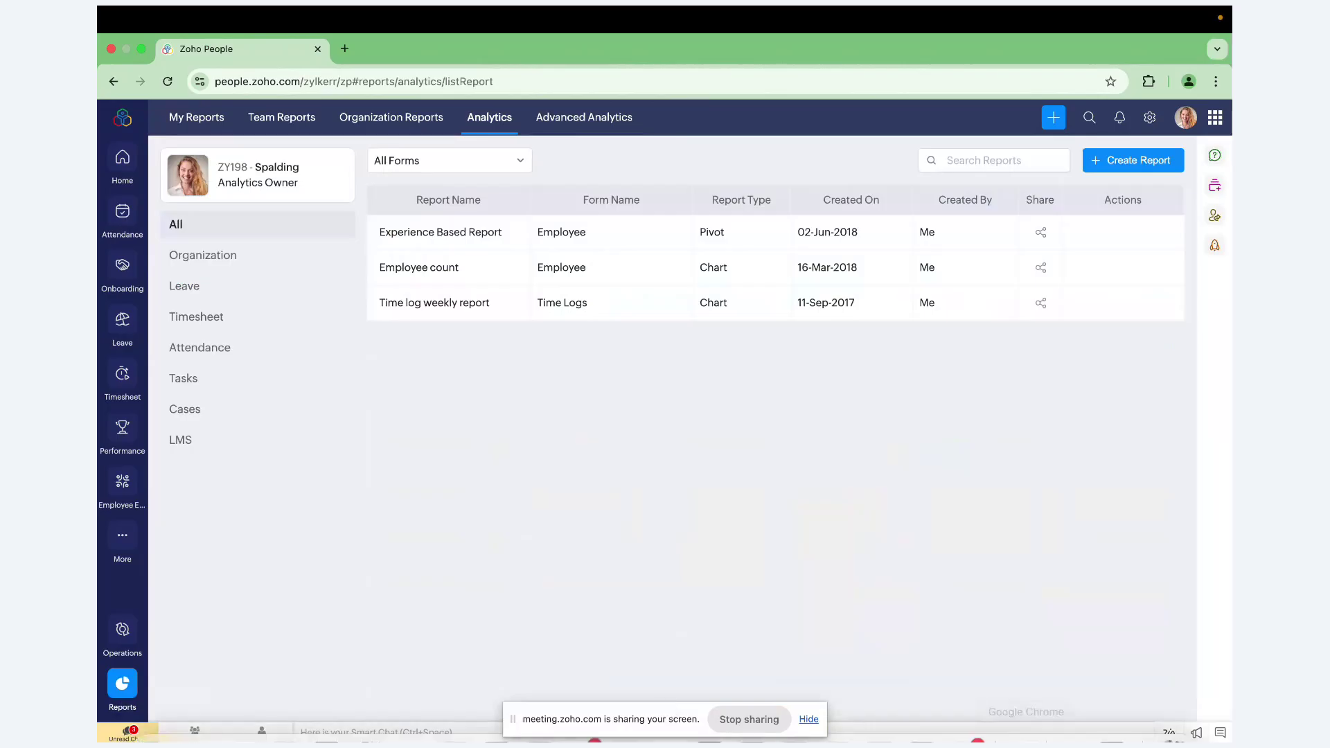
- Ask the Zia assistant to raise a new case, look through the case categories, and minimize the chat
left_click(1169, 734)
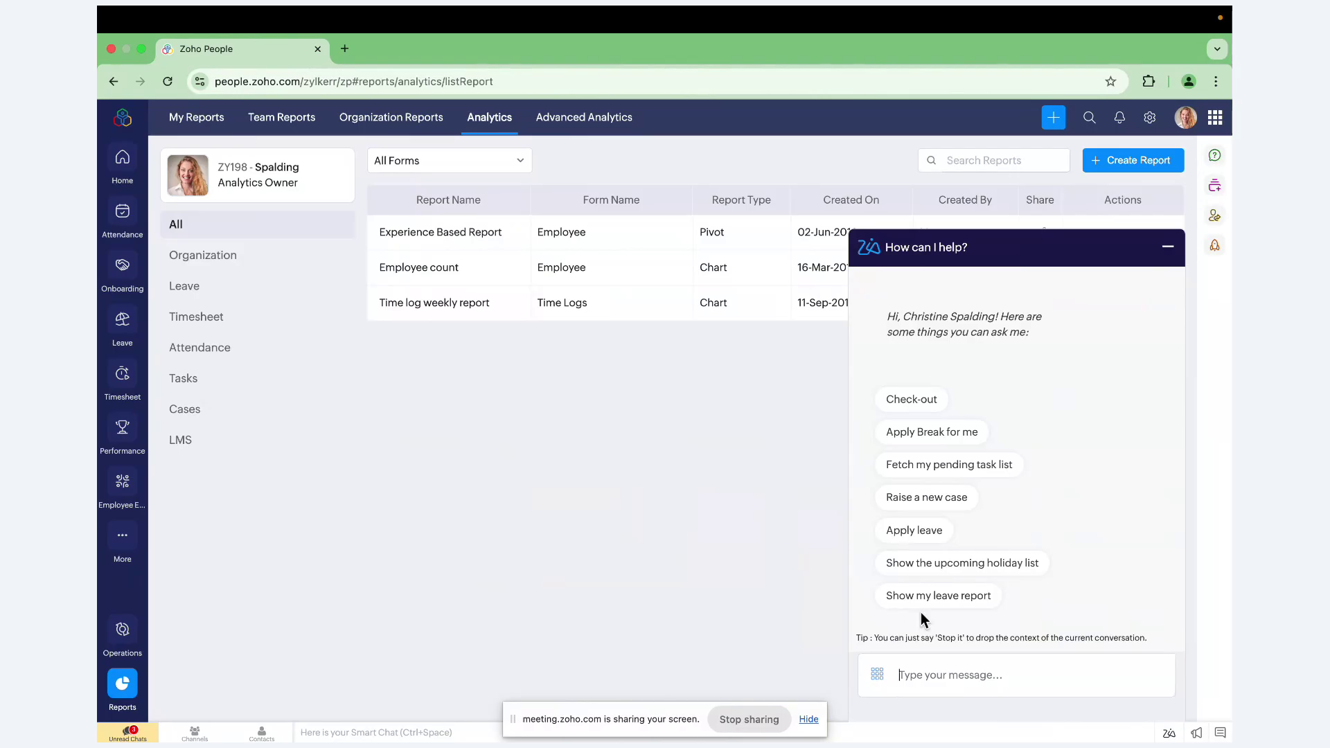
left_click(924, 499)
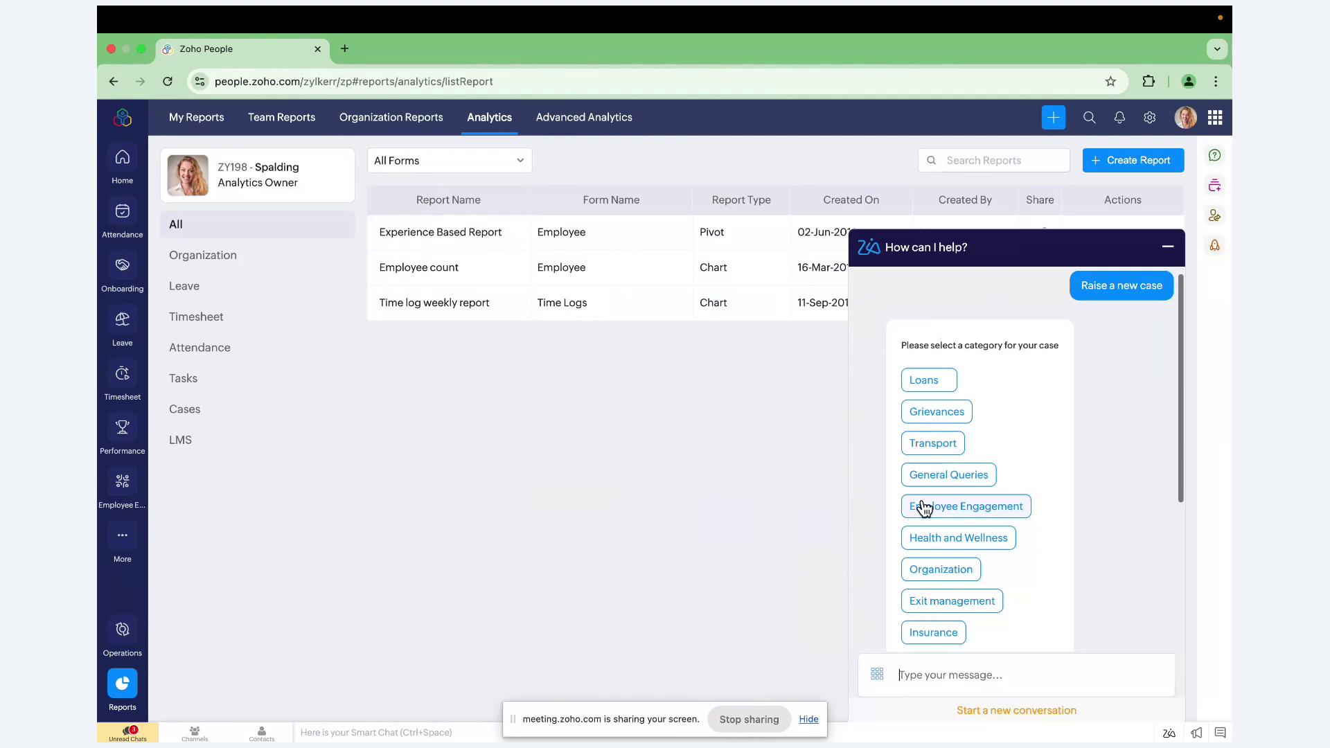
scroll(1010, 411, "down", 1)
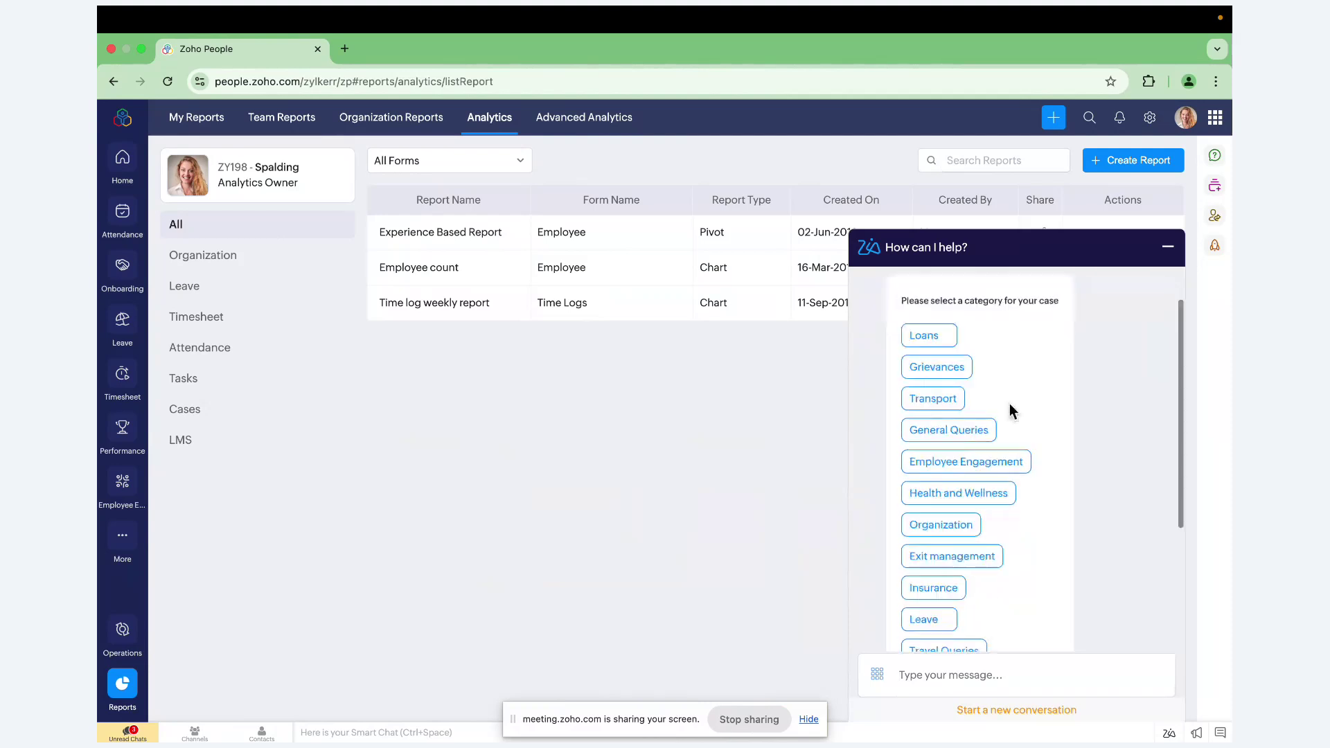
scroll(1012, 411, "up", 1)
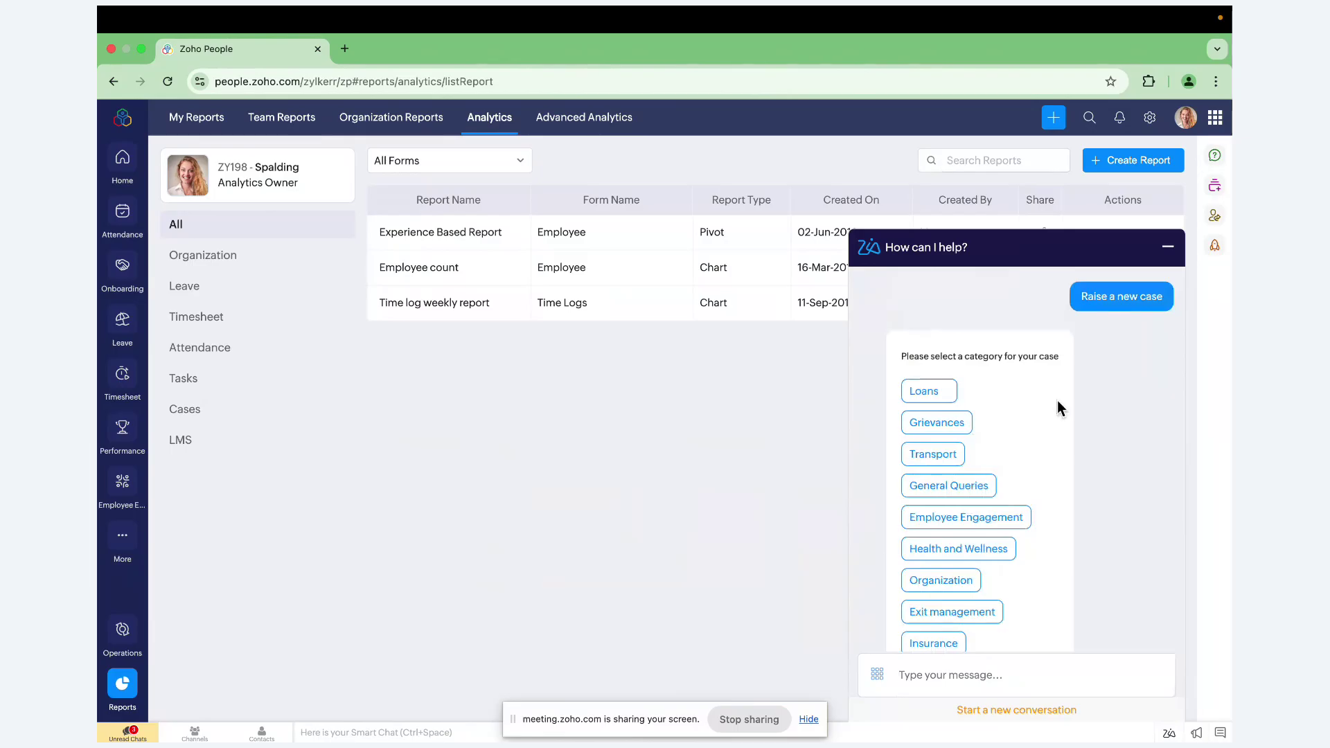
left_click(1169, 247)
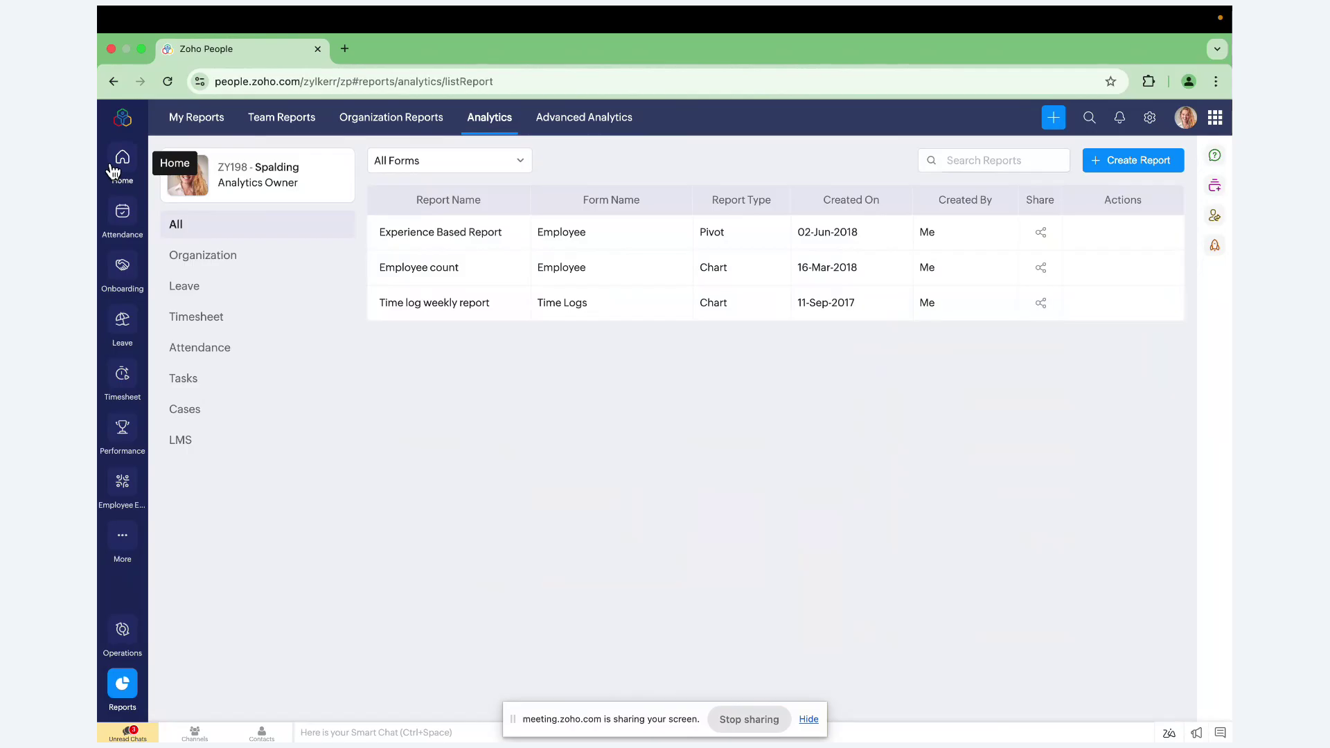
- Revisit the personal reports list and return to the My Space overview on the home page
left_click(181, 122)
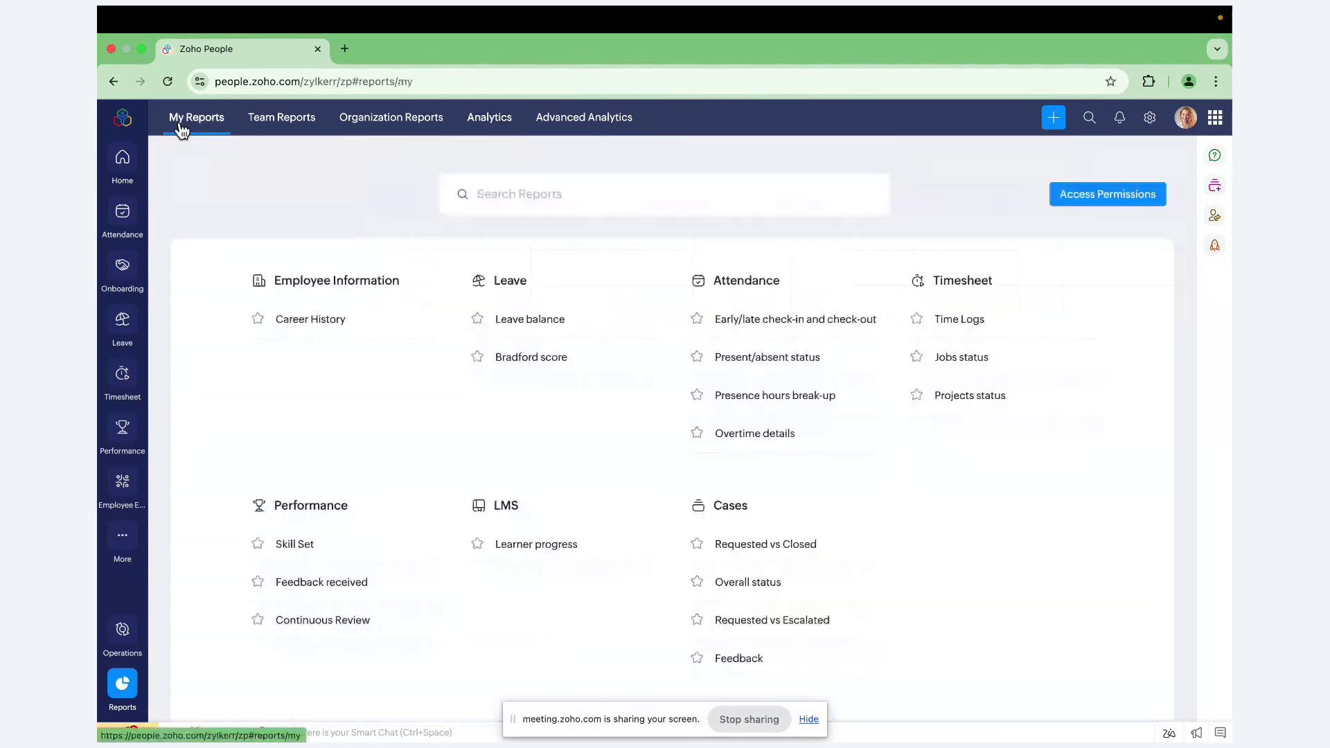
left_click(122, 168)
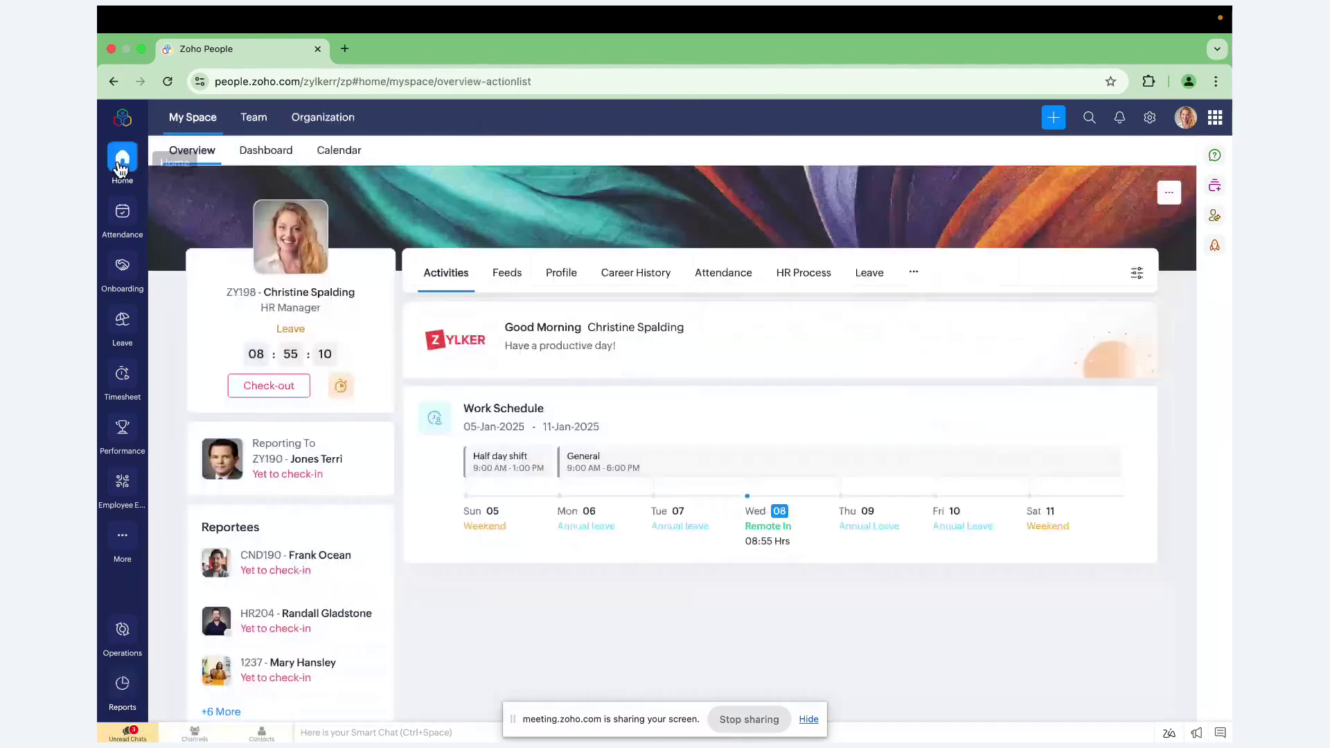